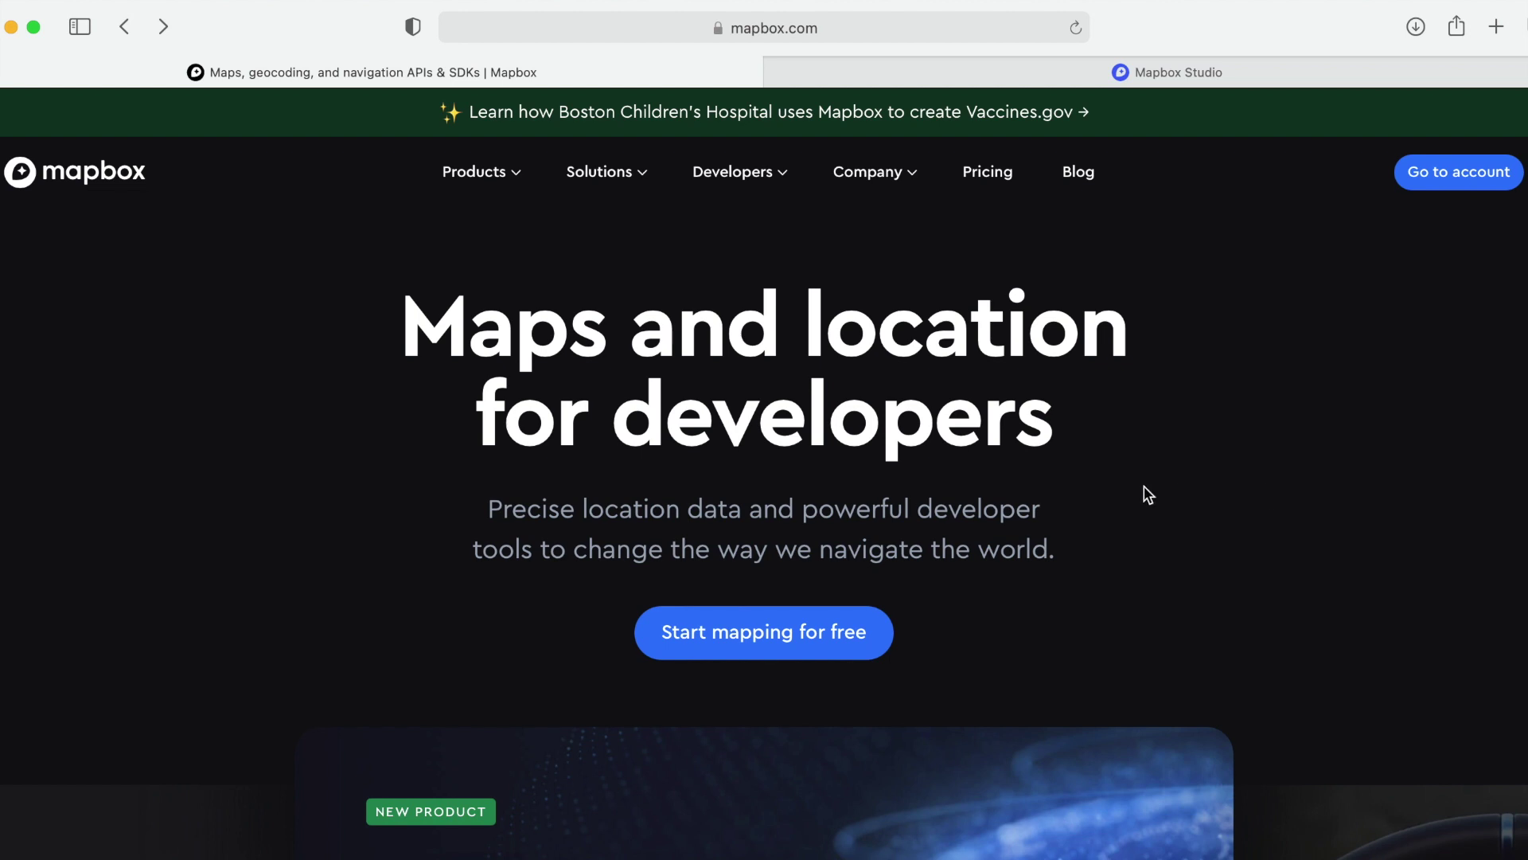
{"action": "scroll", "coordinate": [1145, 487], "scroll_direction": "down", "scroll_amount": 5}
{"action": "scroll", "coordinate": [1145, 487], "scroll_direction": "down", "scroll_amount": 5}
{"action": "scroll", "coordinate": [1144, 486], "scroll_direction": "down", "scroll_amount": 5}
{"action": "scroll", "coordinate": [1144, 486], "scroll_direction": "down", "scroll_amount": 5}
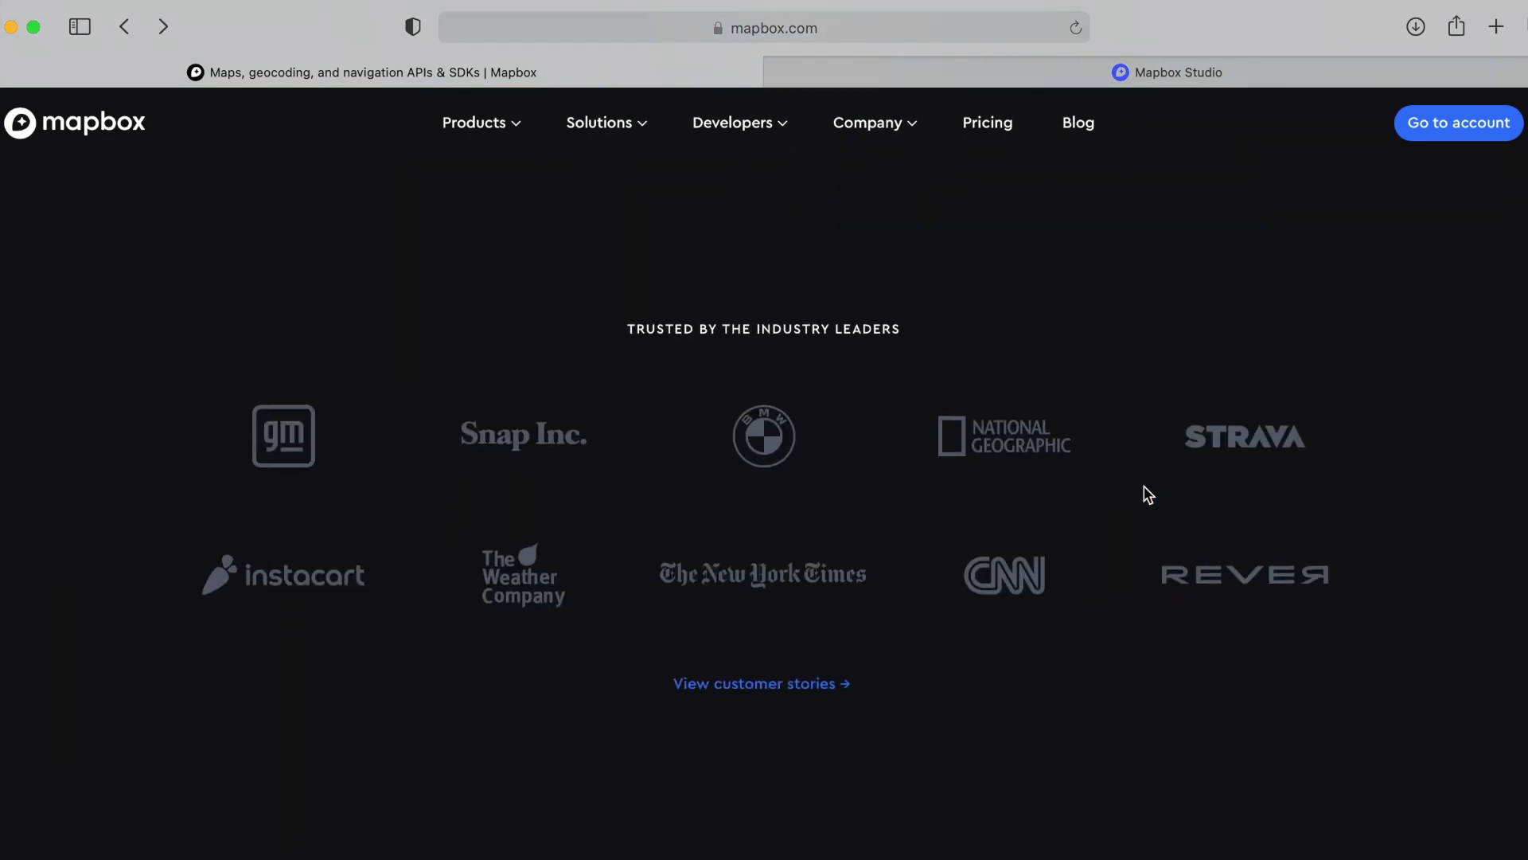
{"action": "scroll", "coordinate": [1144, 486], "scroll_direction": "down", "scroll_amount": 2}
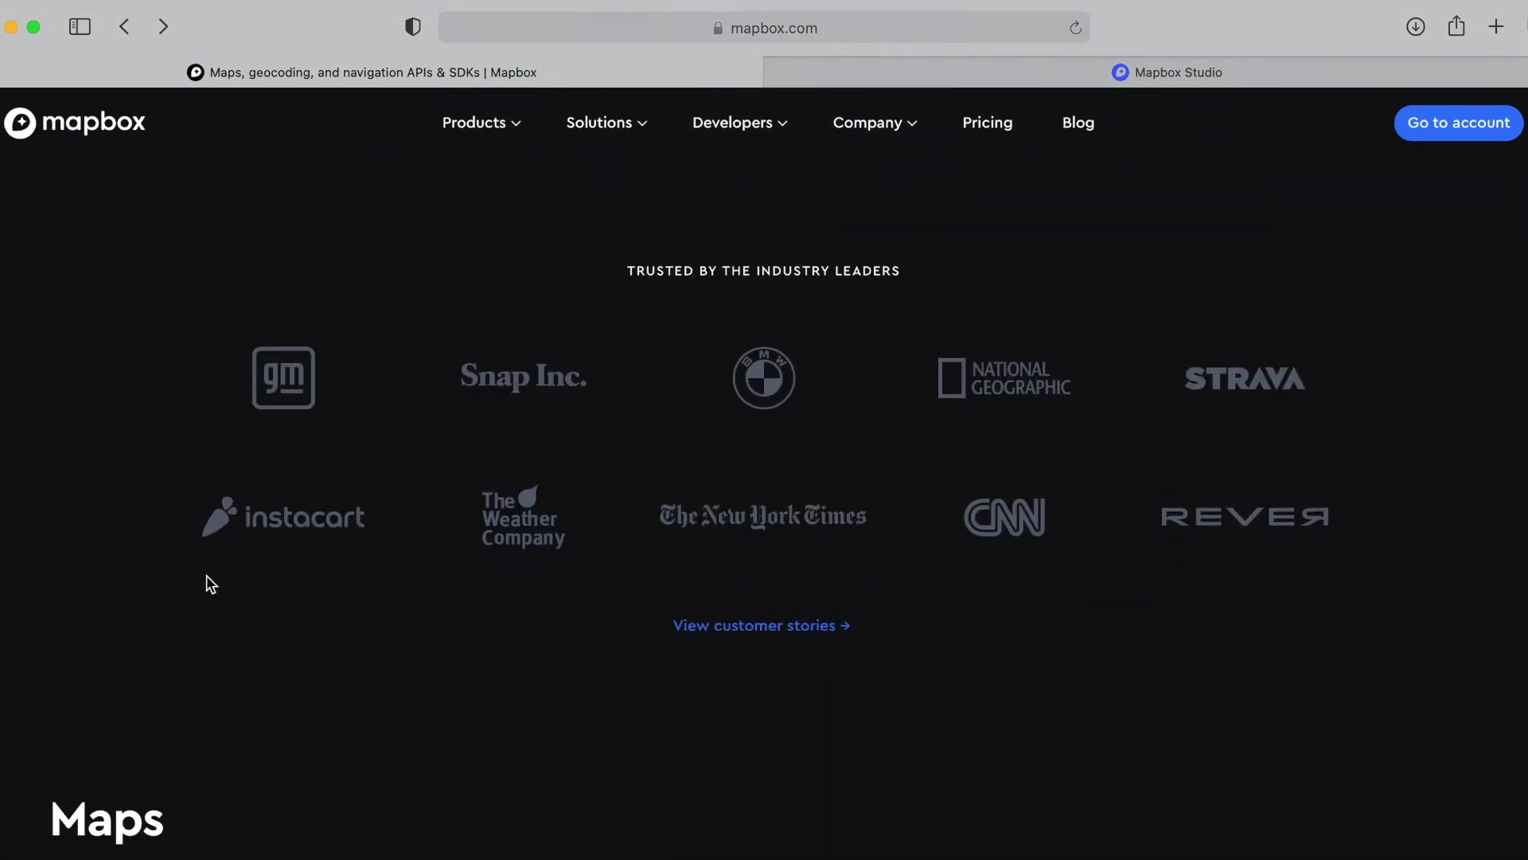
{"action": "scroll", "coordinate": [1405, 616], "scroll_direction": "down", "scroll_amount": 4}
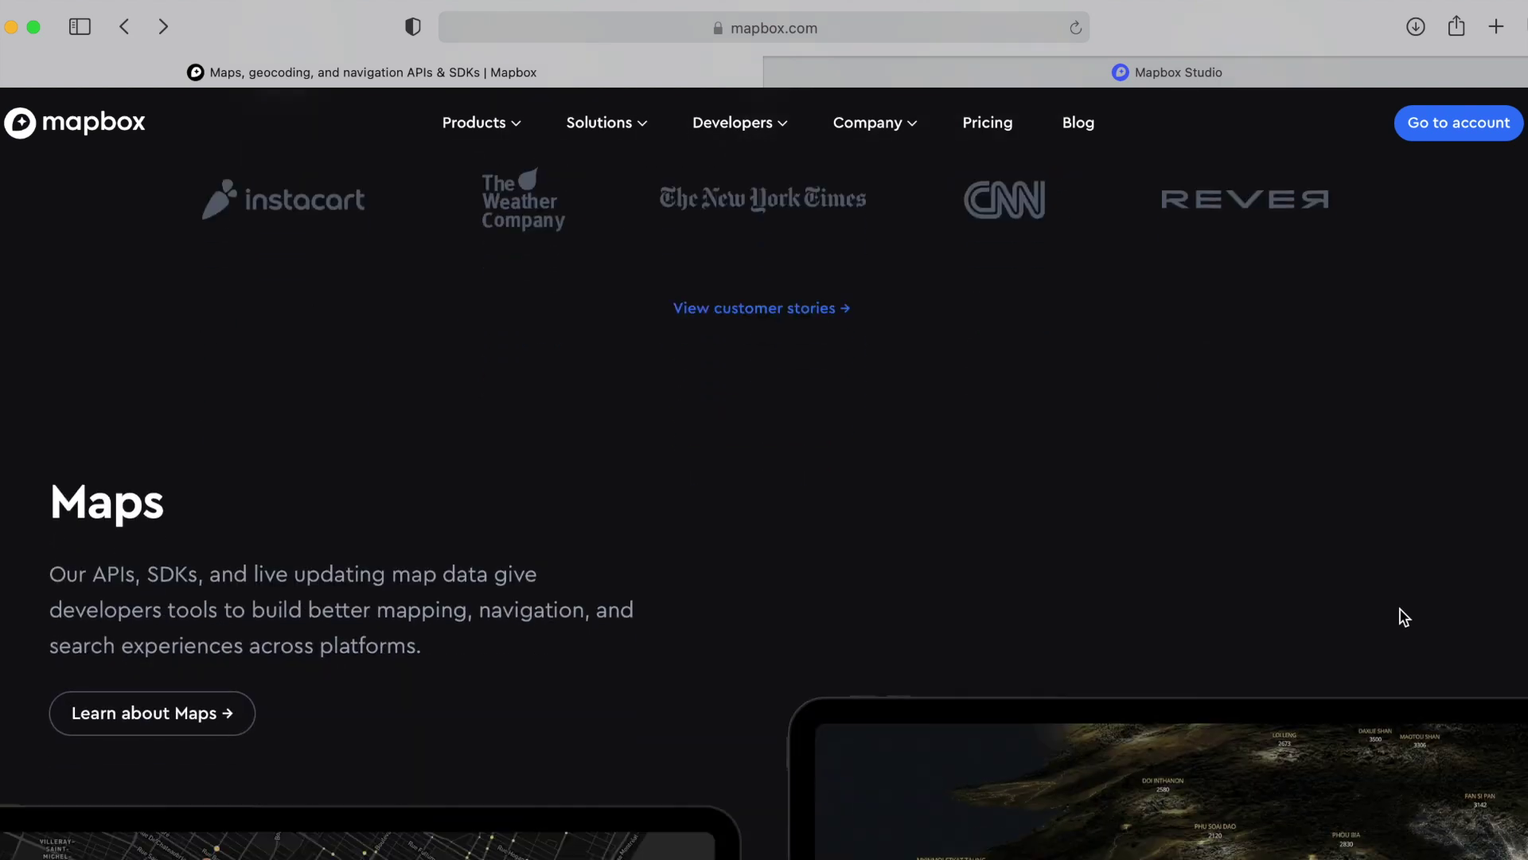
{"action": "scroll", "coordinate": [1405, 617], "scroll_direction": "down", "scroll_amount": 4}
{"action": "scroll", "coordinate": [1404, 616], "scroll_direction": "down", "scroll_amount": 4}
{"action": "scroll", "coordinate": [1404, 617], "scroll_direction": "down", "scroll_amount": 3}
{"action": "scroll", "coordinate": [1404, 617], "scroll_direction": "down", "scroll_amount": 2}
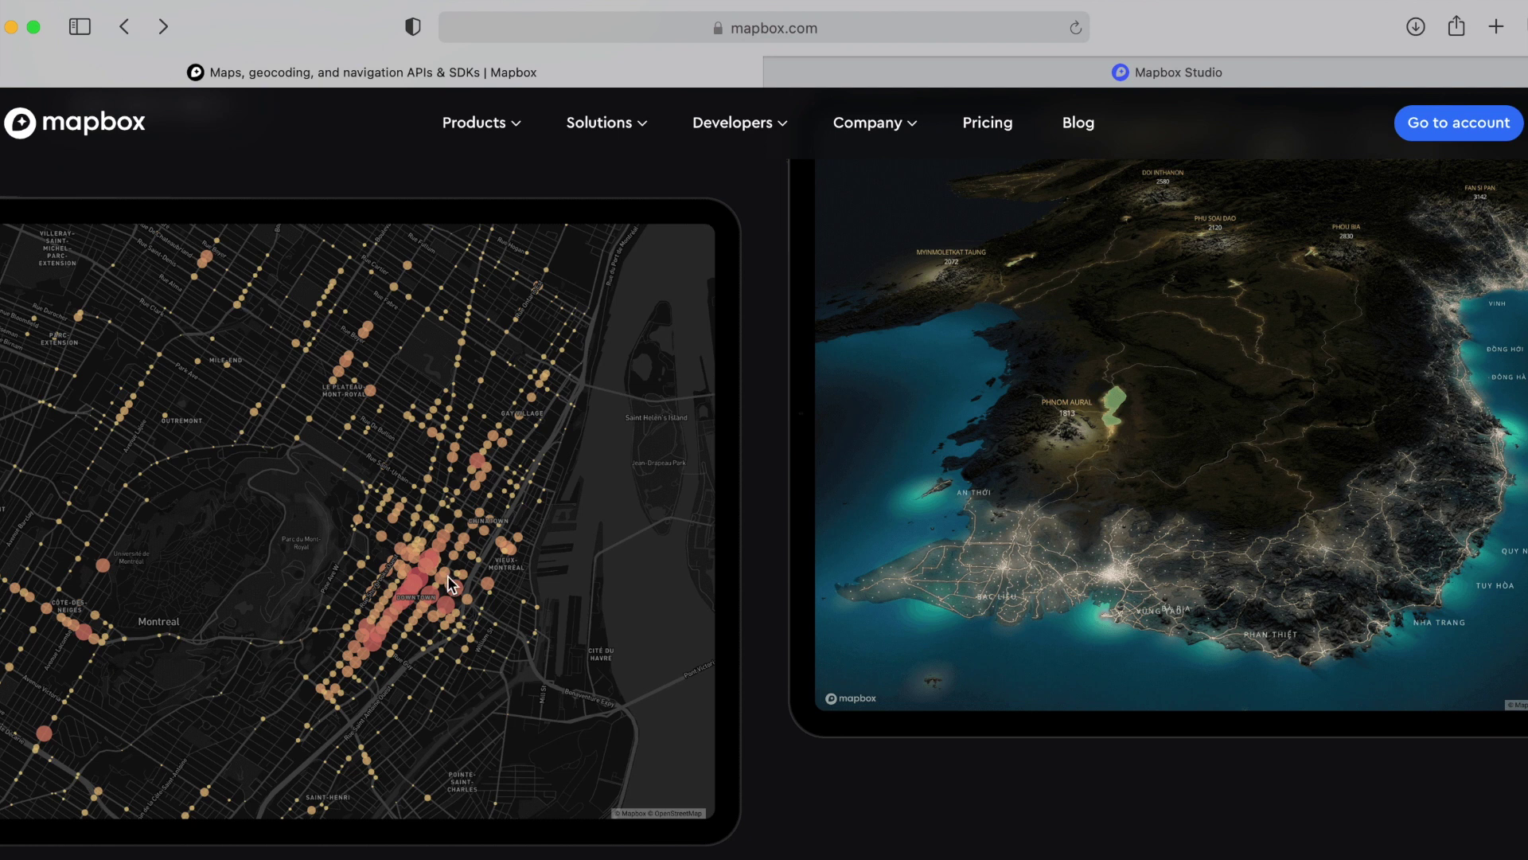
{"action": "scroll", "coordinate": [448, 575], "scroll_direction": "down", "scroll_amount": 8}
{"action": "scroll", "coordinate": [447, 577], "scroll_direction": "down", "scroll_amount": 3}
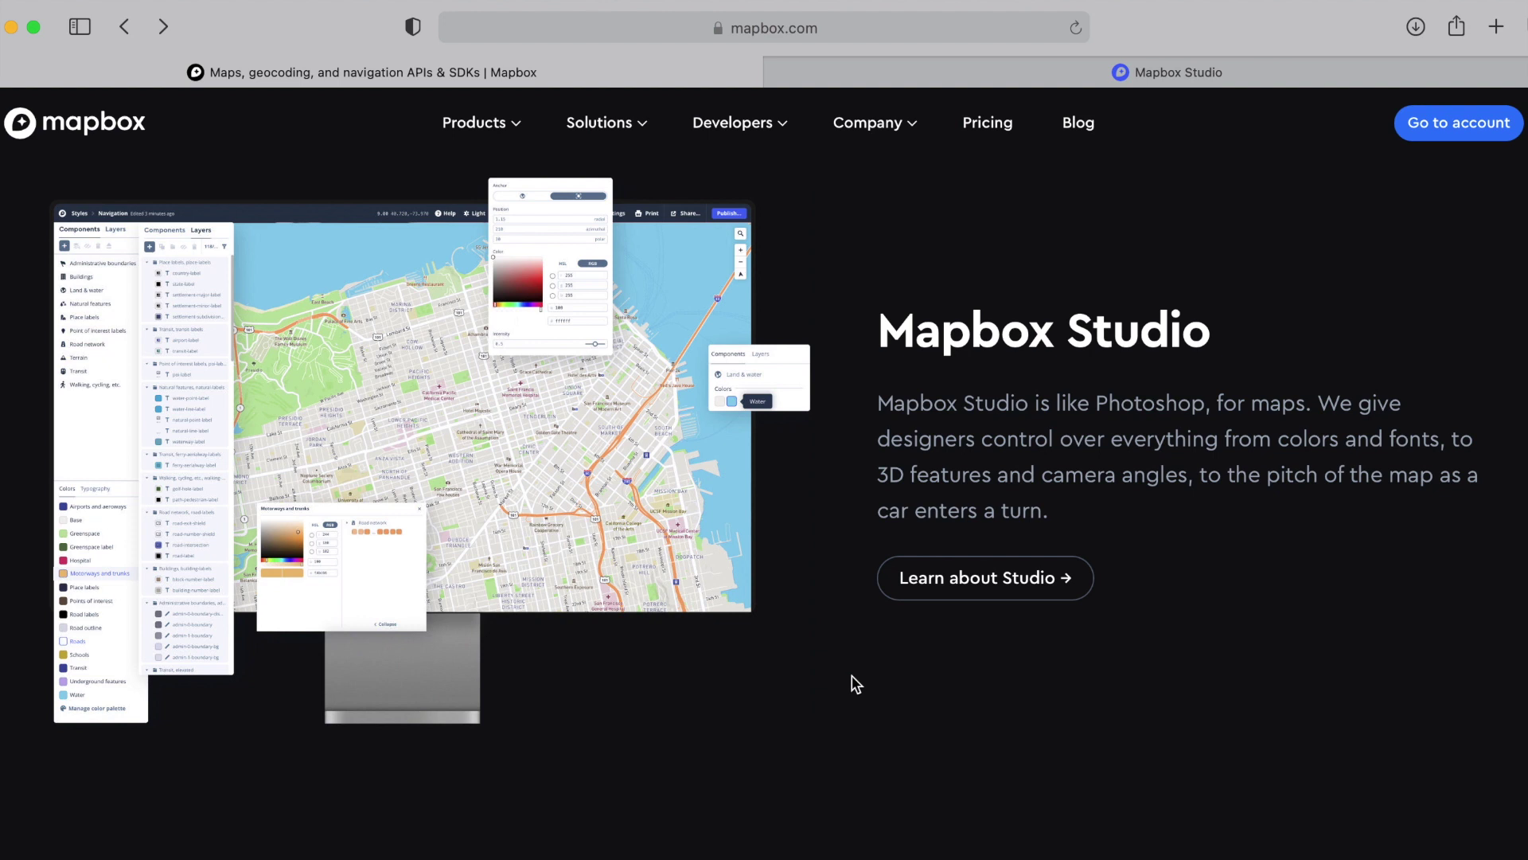
{"action": "scroll", "coordinate": [853, 682], "scroll_direction": "down", "scroll_amount": 4}
{"action": "scroll", "coordinate": [854, 682], "scroll_direction": "up", "scroll_amount": 3}
{"action": "scroll", "coordinate": [853, 682], "scroll_direction": "up", "scroll_amount": 1}
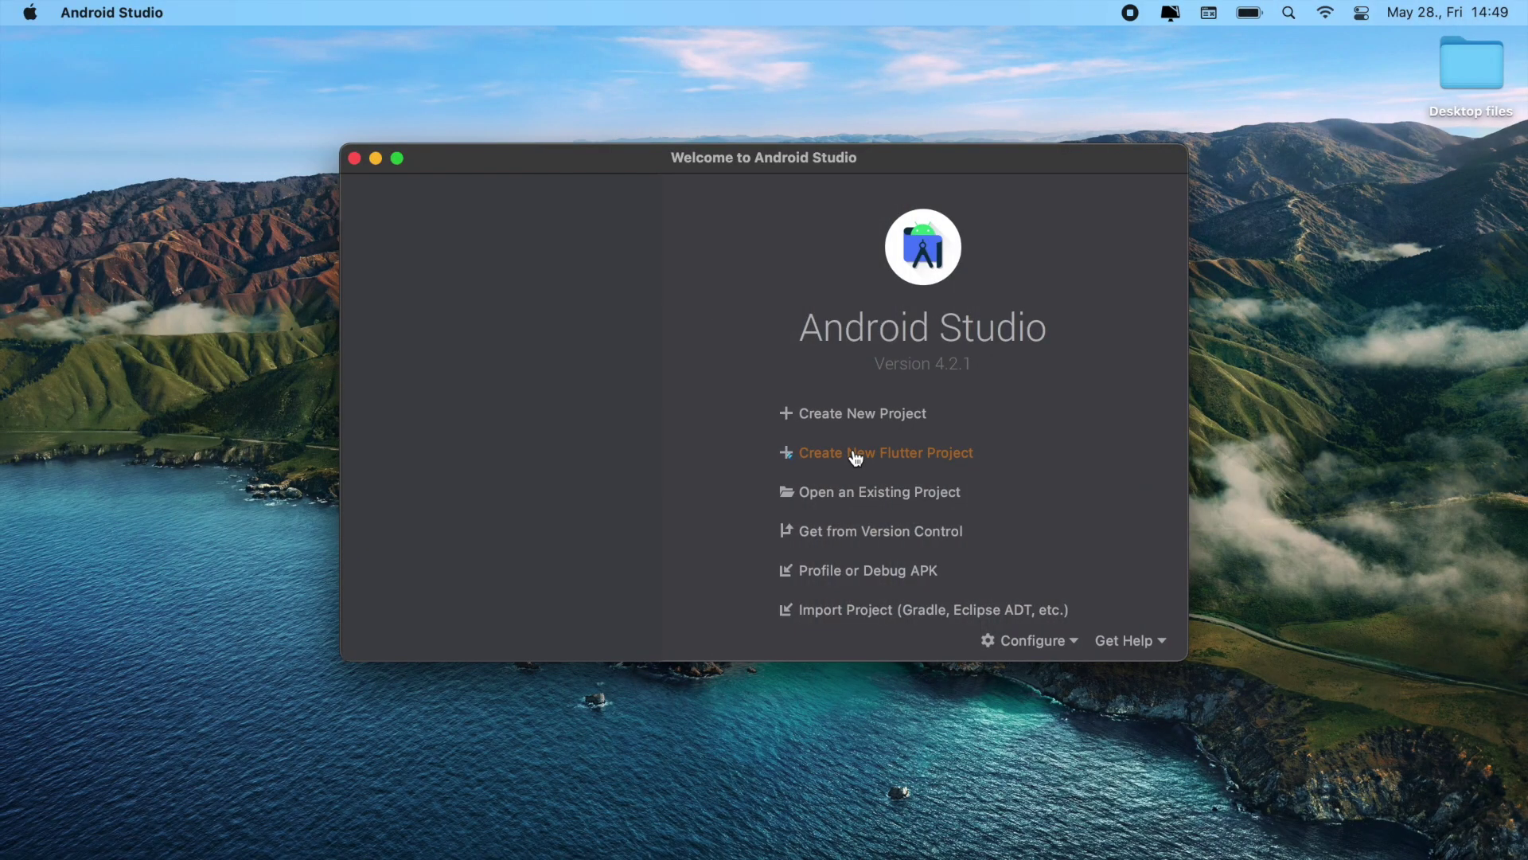
Start a new Flutter App project and continue to name it mapbox_app.
{"action": "left_click", "coordinate": [854, 455]}
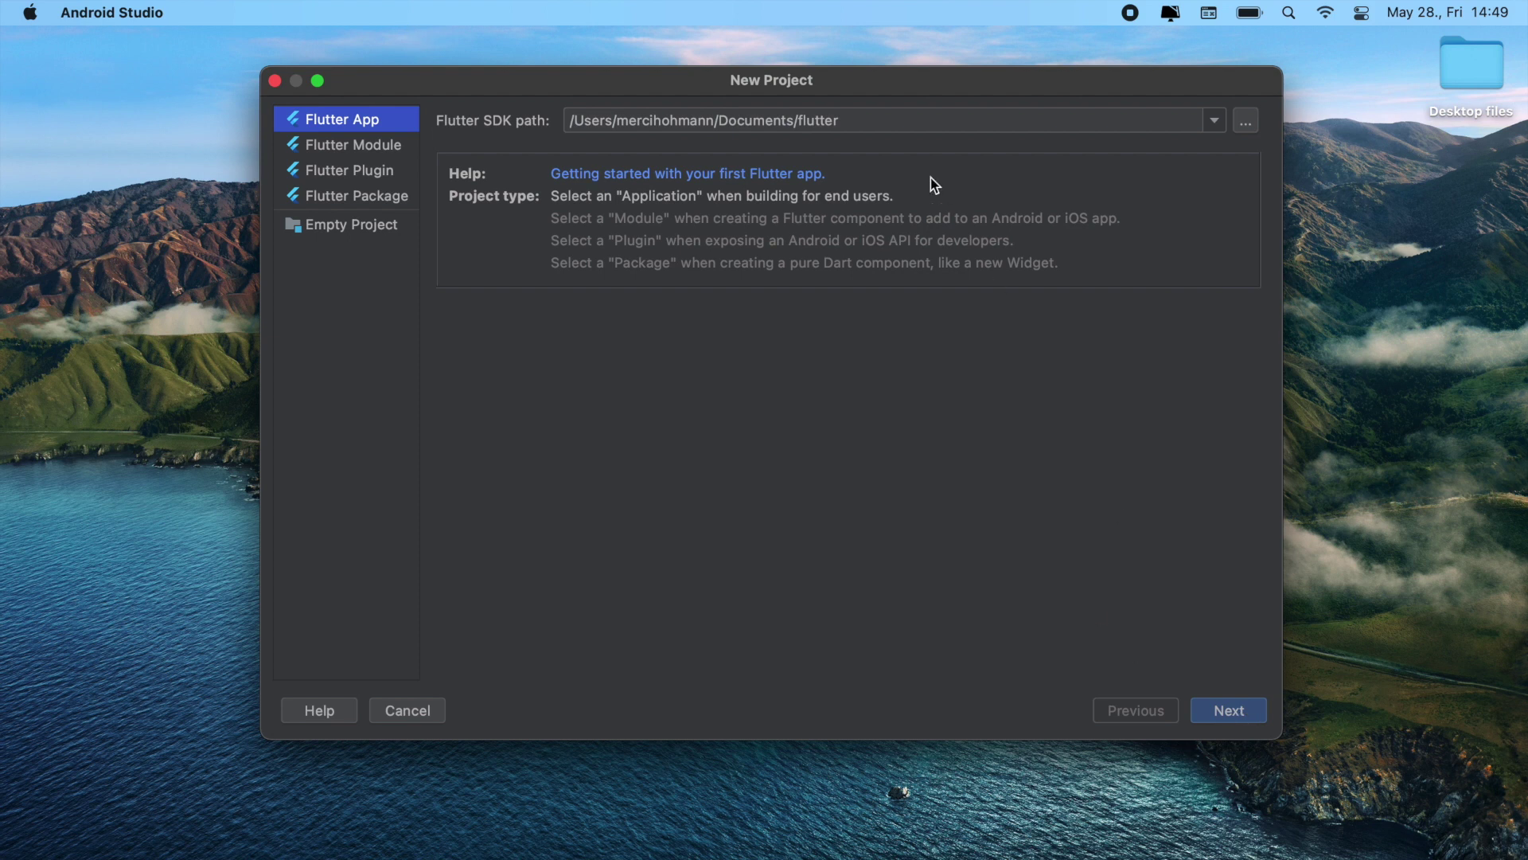
{"action": "left_click", "coordinate": [1247, 712]}
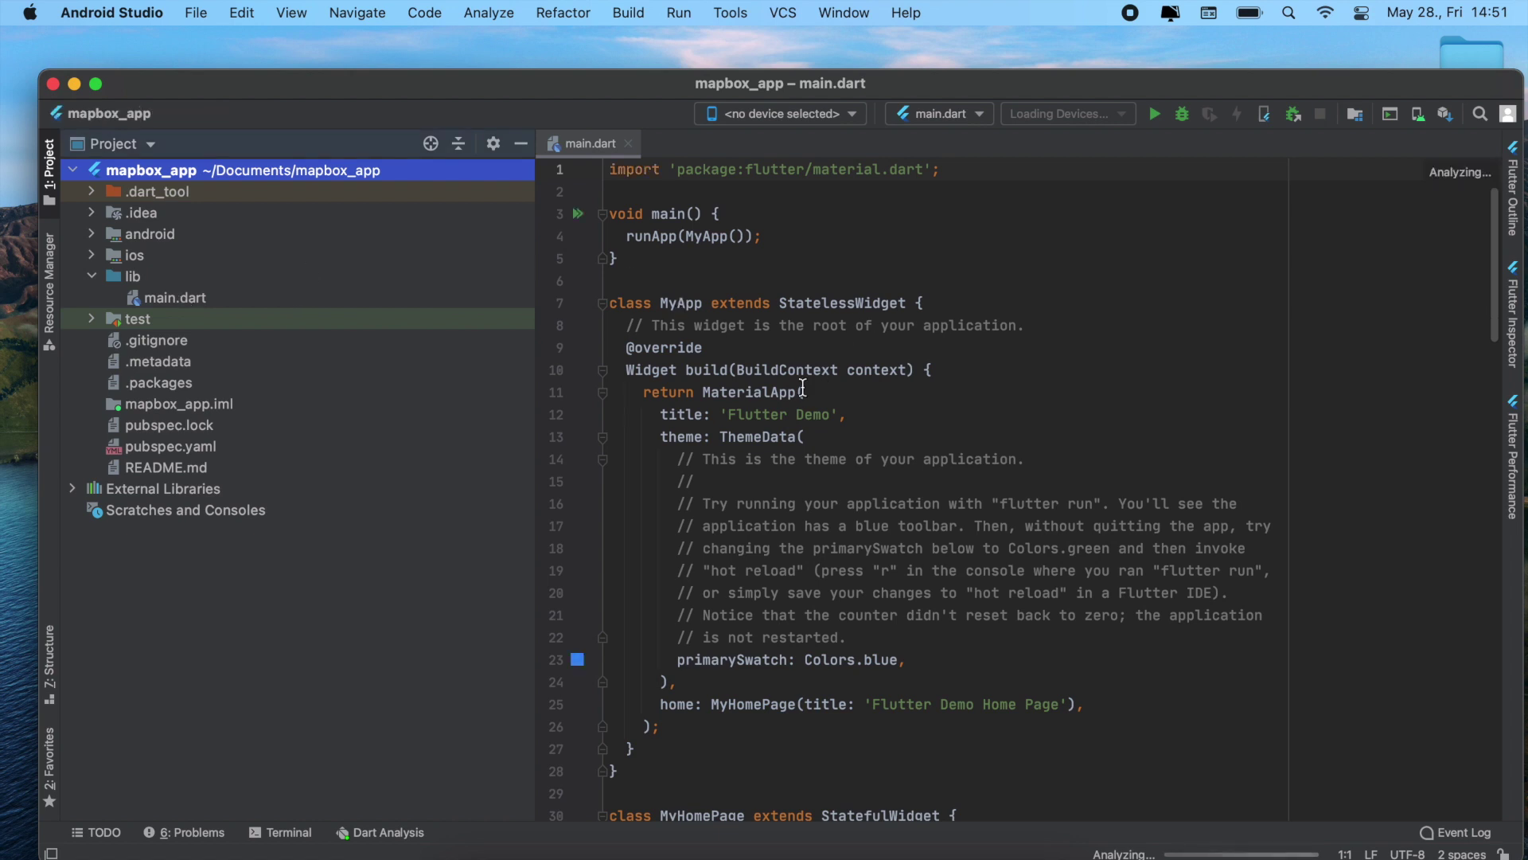
{"action": "scroll", "coordinate": [812, 382], "scroll_direction": "down", "scroll_amount": 3}
Delete the ThemeData block, then the MyHomePage constructor and its title field.
{"action": "left_click_drag", "start_coordinate": [661, 365], "coordinate": [684, 613]}
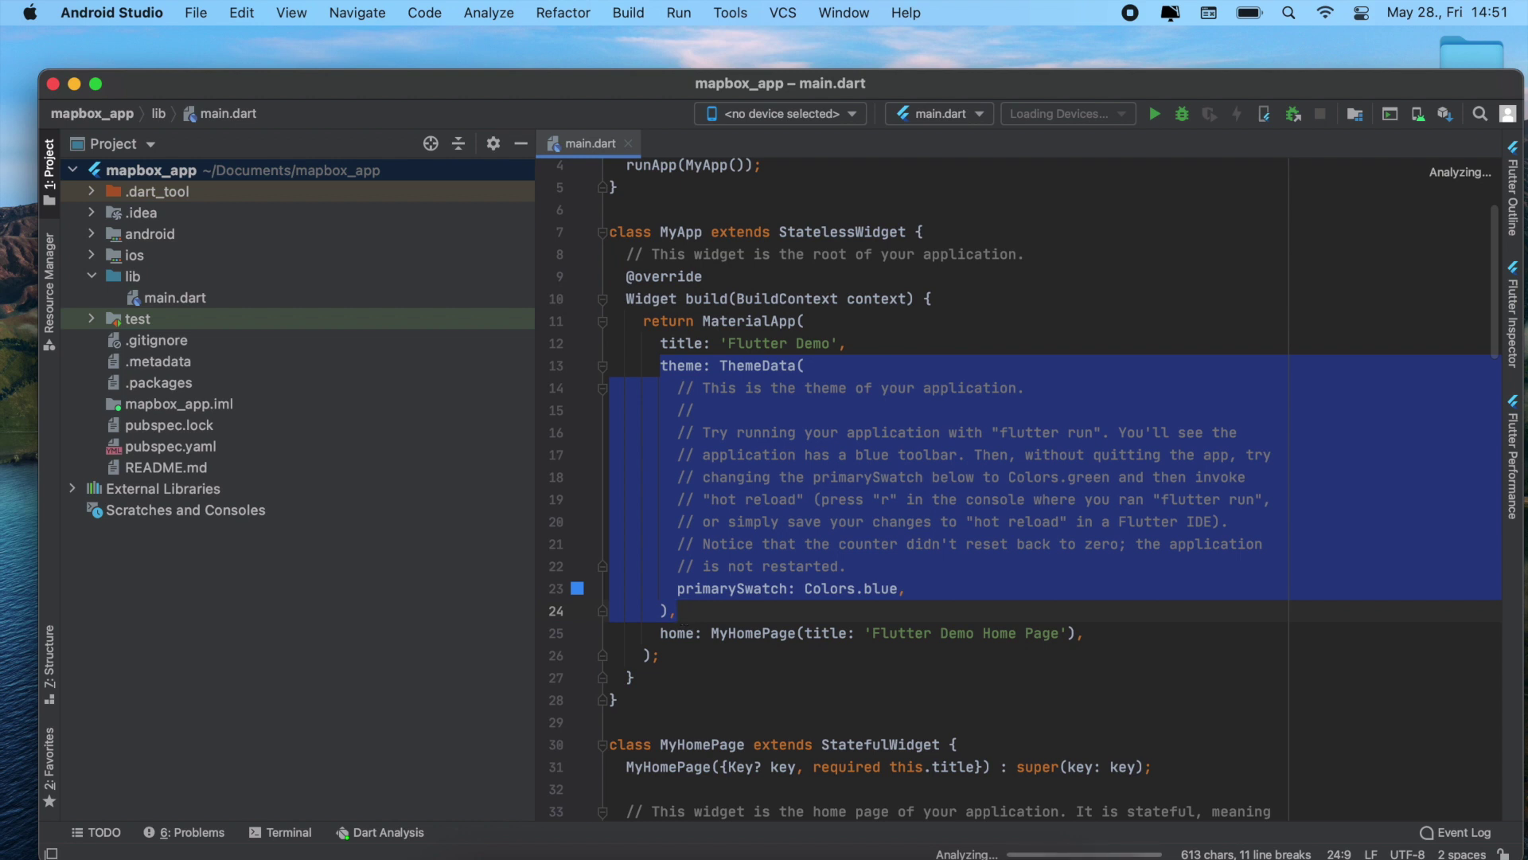
{"action": "key", "text": "BackSpace"}
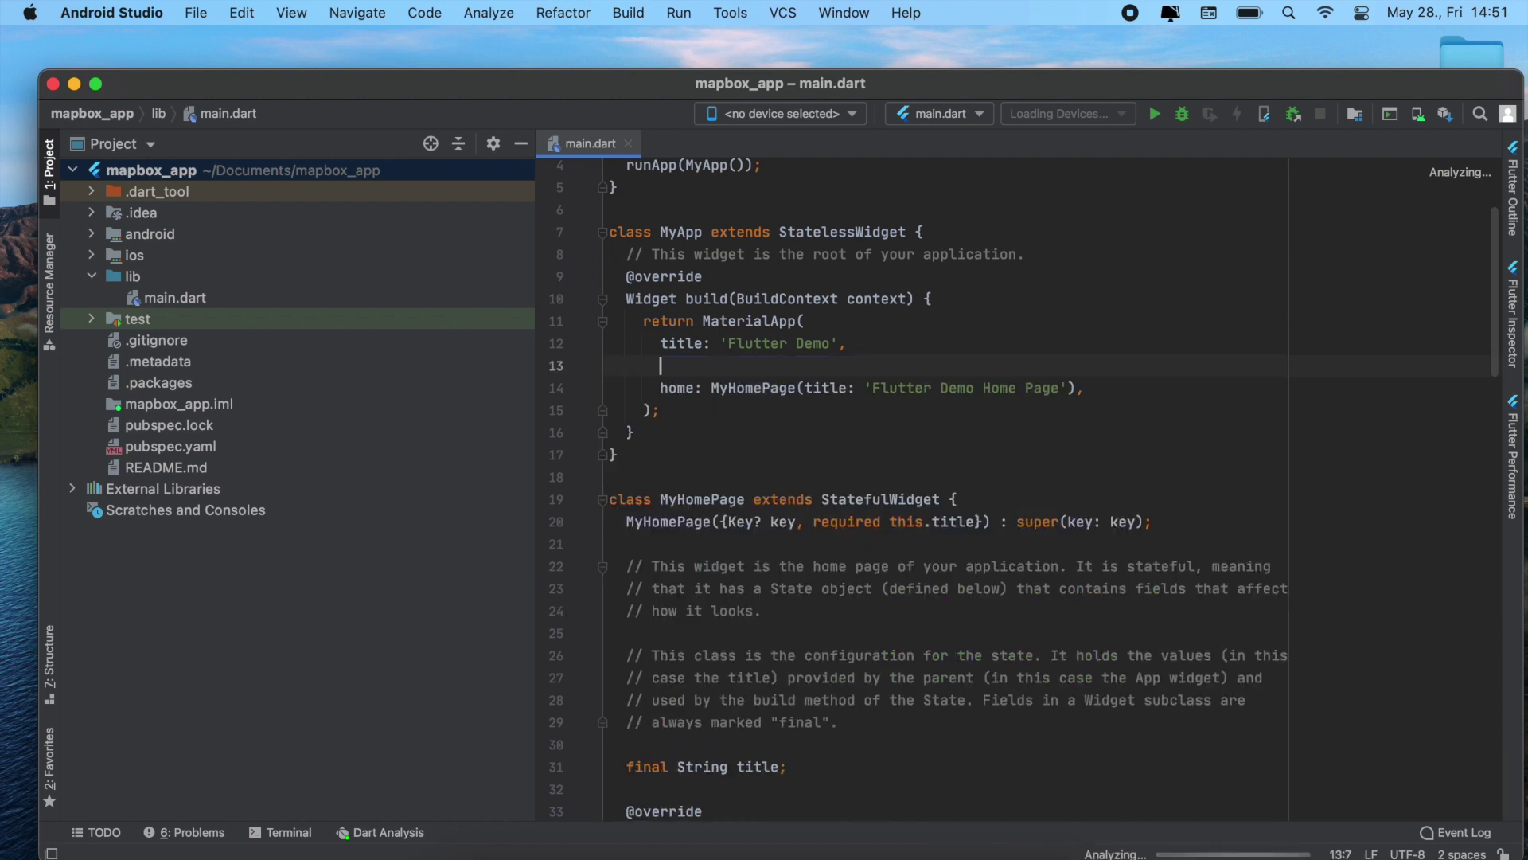
{"action": "key", "text": "BackSpace"}
{"action": "key", "text": "BackSpace"}
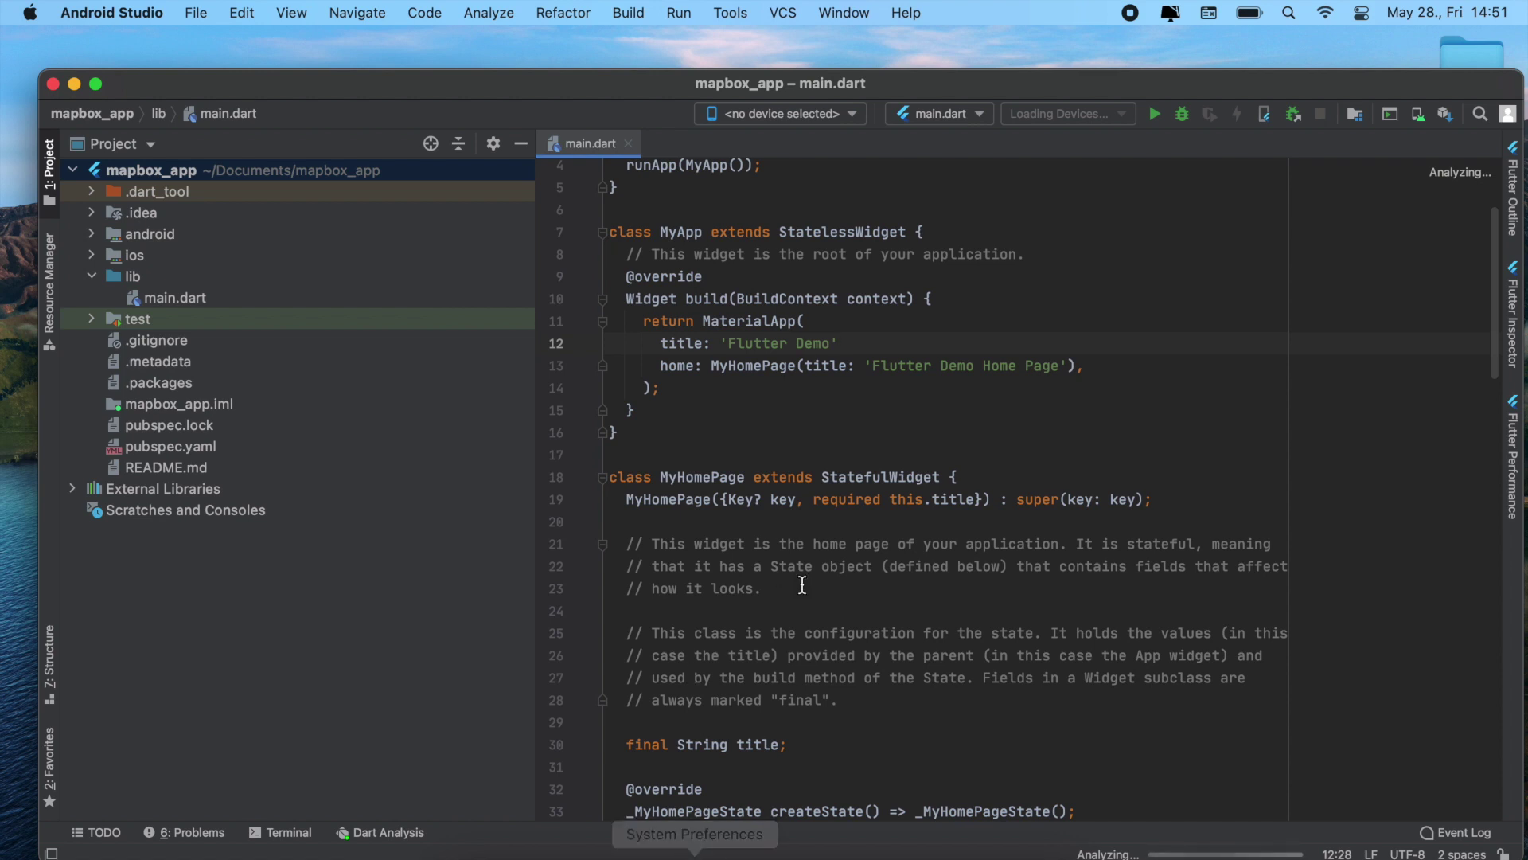
{"action": "scroll", "coordinate": [690, 677], "scroll_direction": "down", "scroll_amount": 2}
{"action": "scroll", "coordinate": [808, 581], "scroll_direction": "down", "scroll_amount": 2}
{"action": "scroll", "coordinate": [809, 582], "scroll_direction": "down", "scroll_amount": 1}
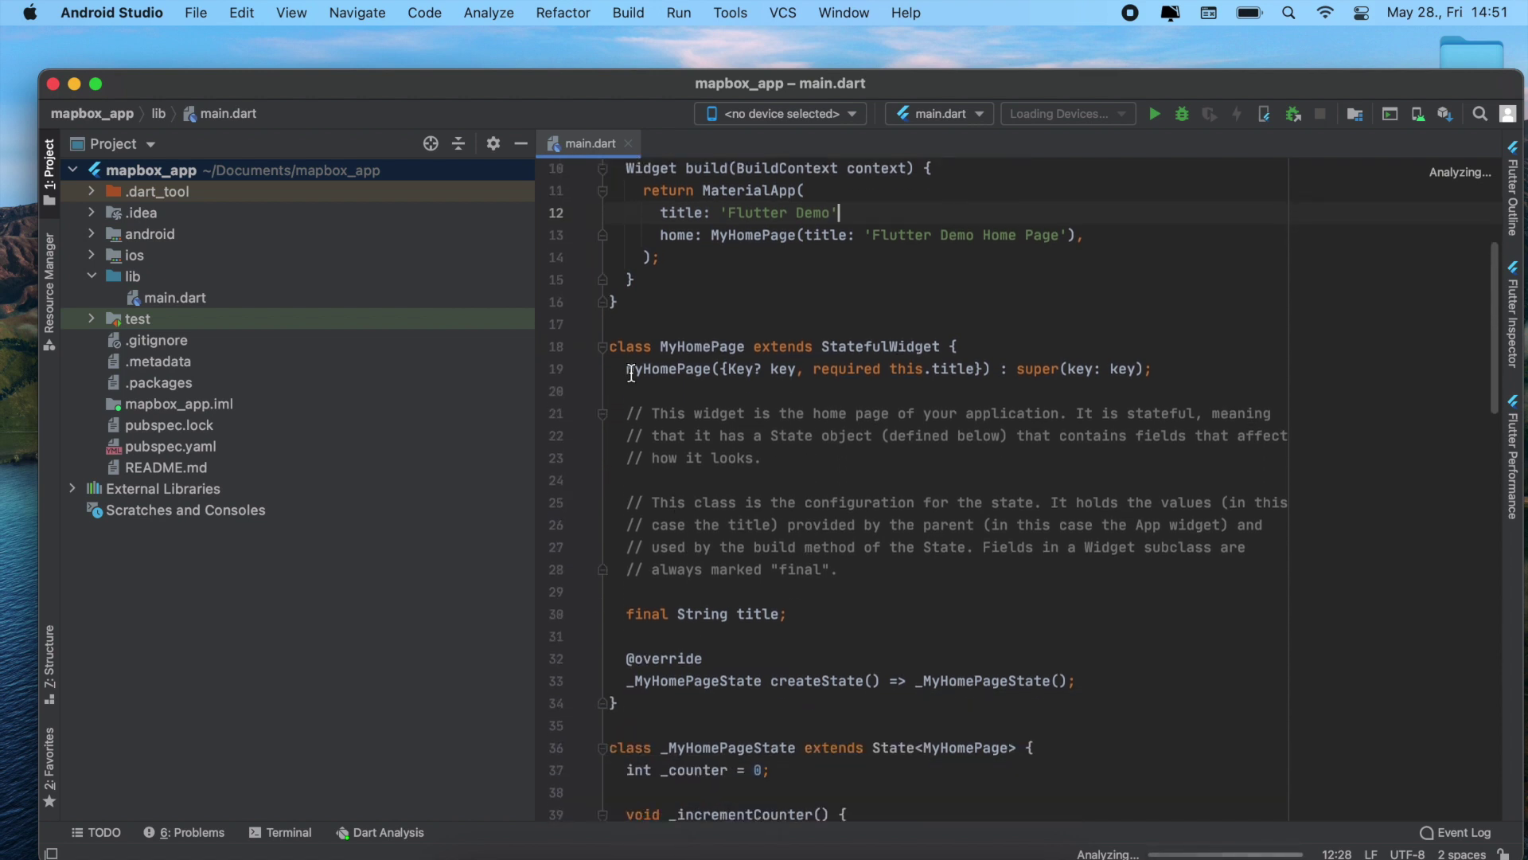
{"action": "left_click_drag", "start_coordinate": [622, 368], "coordinate": [789, 614]}
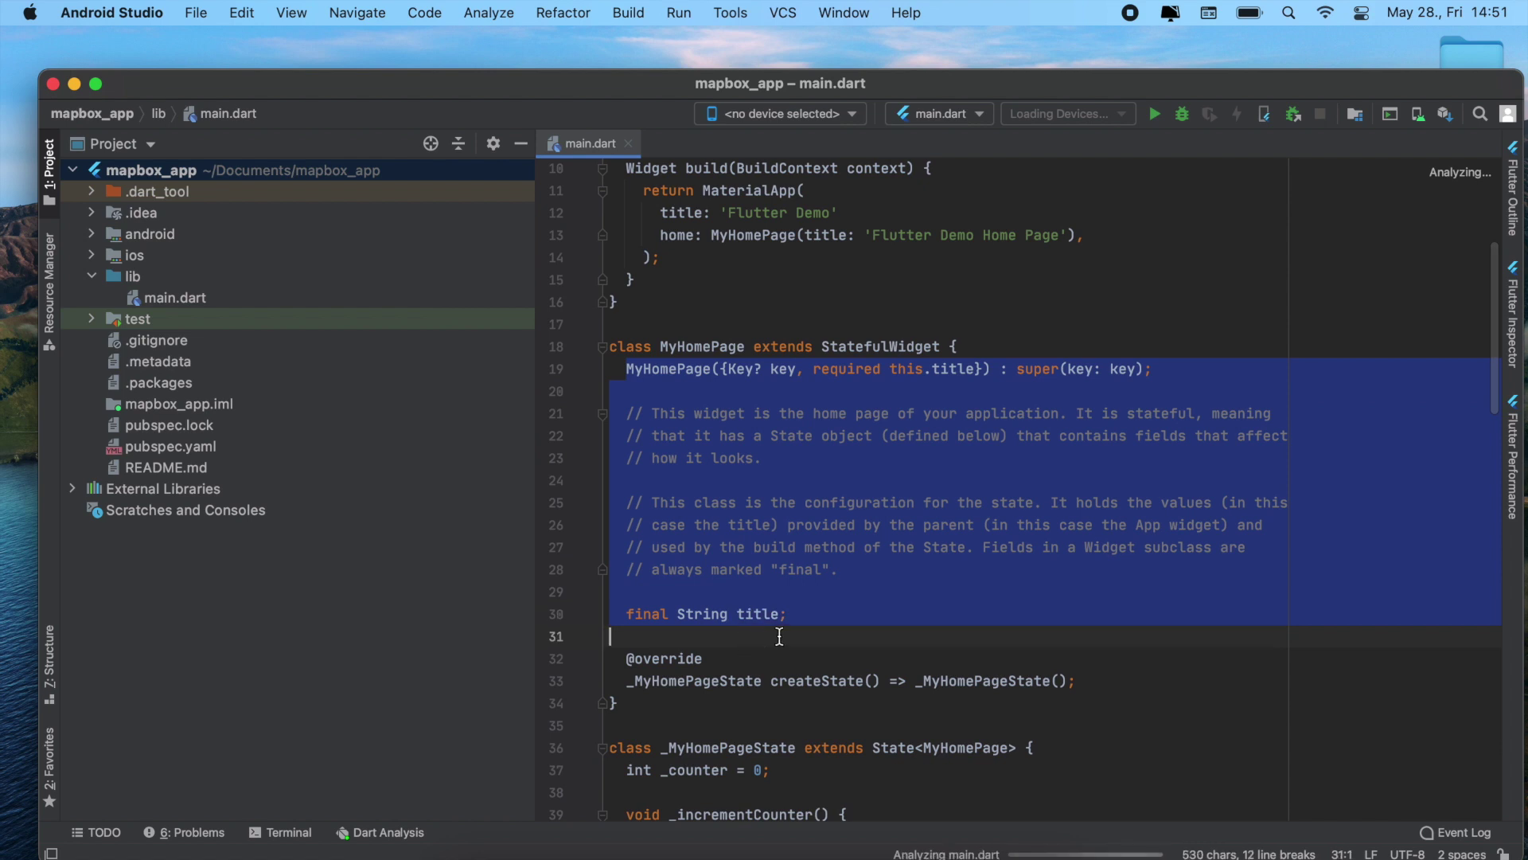
{"action": "key", "text": "BackSpace"}
{"action": "key", "text": "BackSpace"}
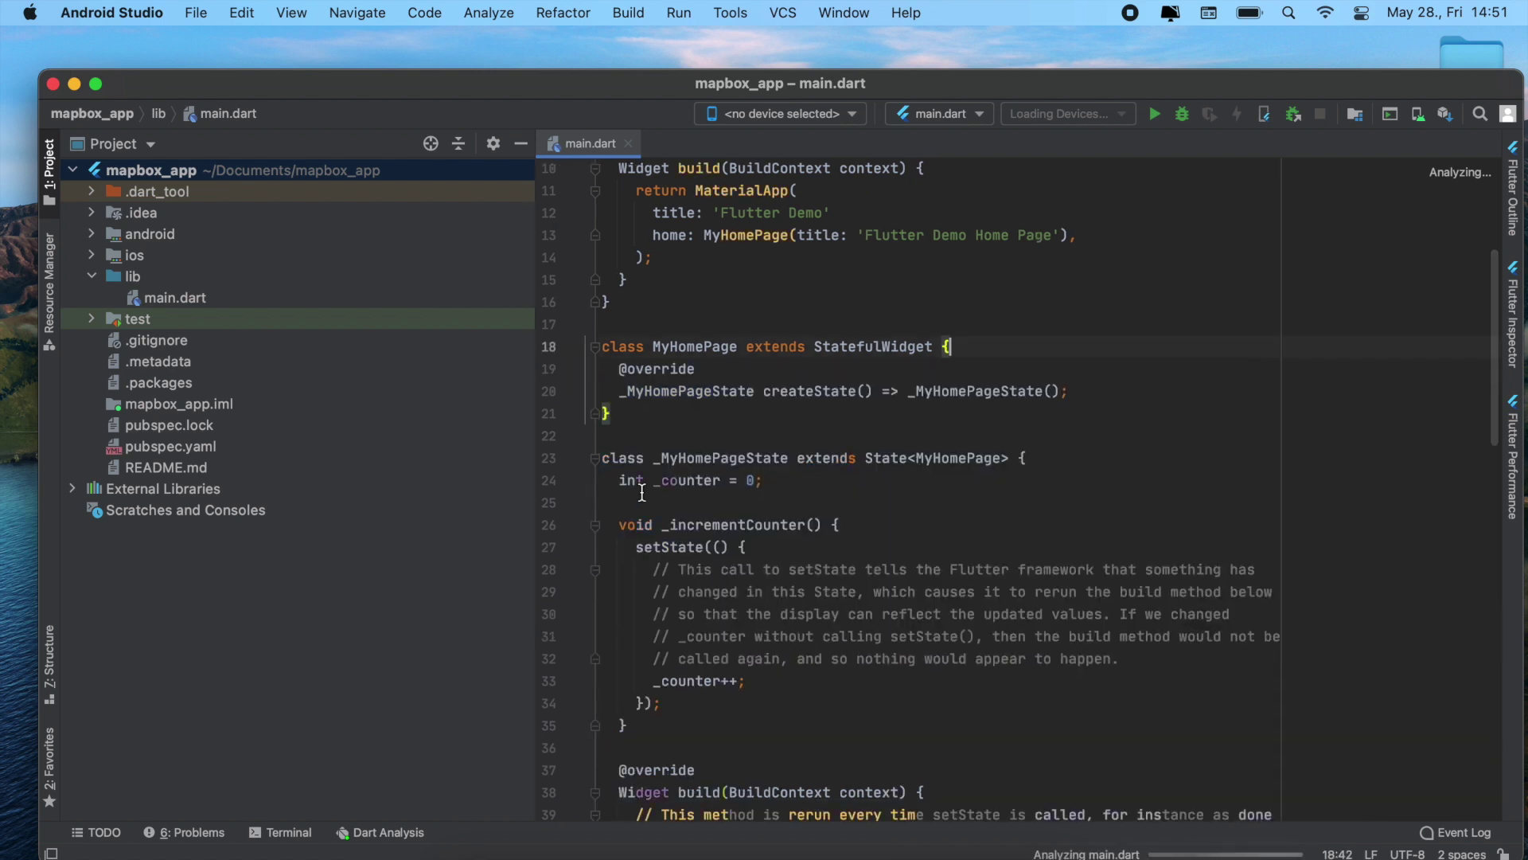
Remove the int _counter declaration and the _incrementCounter method with its blank lines.
{"action": "left_click", "coordinate": [620, 501]}
{"action": "left_click_drag", "start_coordinate": [620, 480], "coordinate": [766, 480]}
{"action": "key", "text": "BackSpace"}
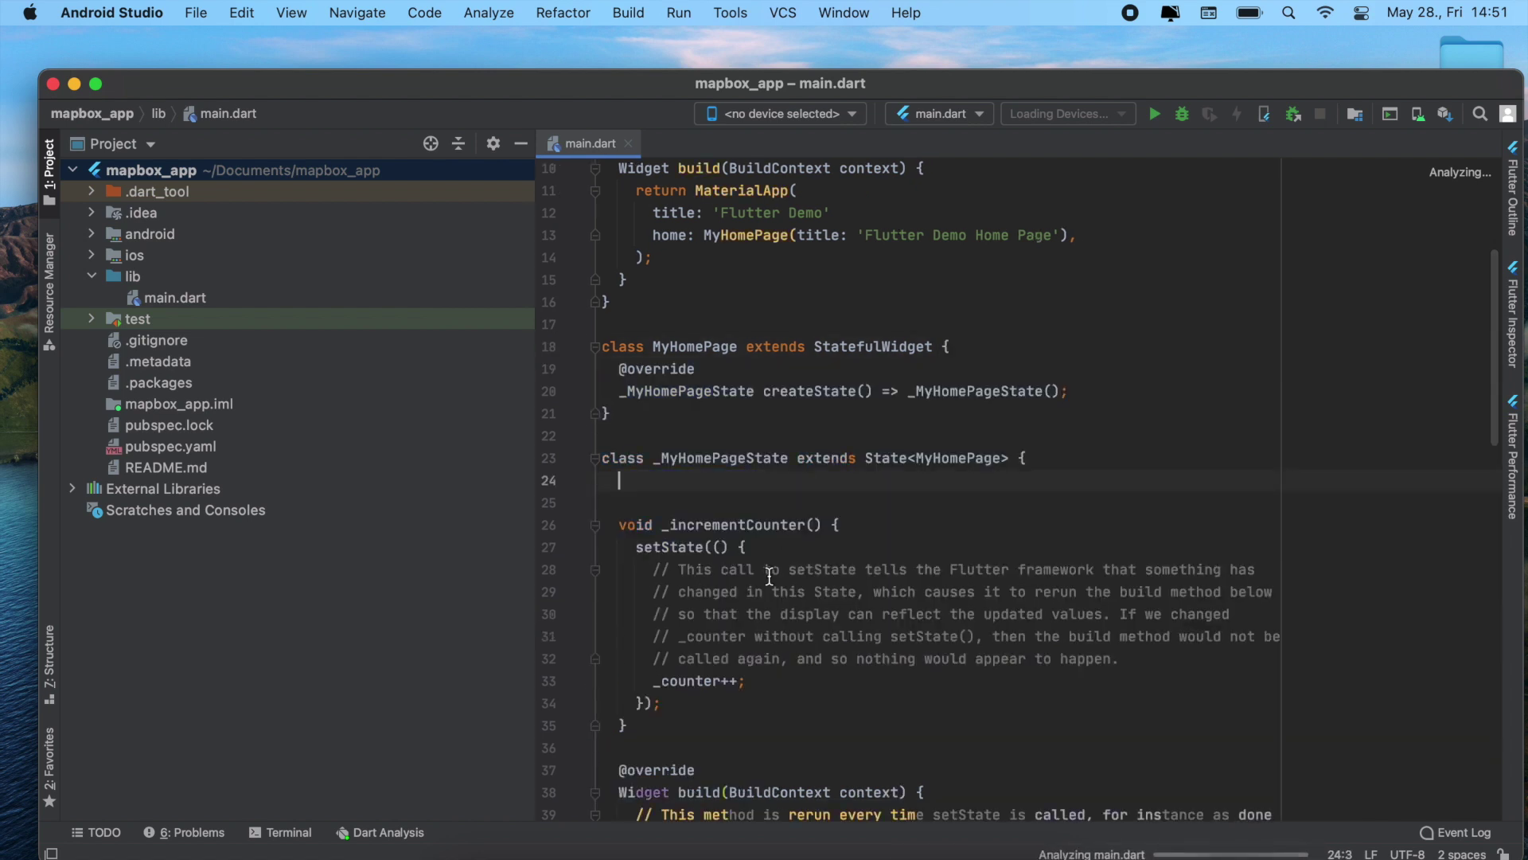
{"action": "scroll", "coordinate": [765, 574], "scroll_direction": "down", "scroll_amount": 3}
{"action": "scroll", "coordinate": [717, 478], "scroll_direction": "down", "scroll_amount": 2}
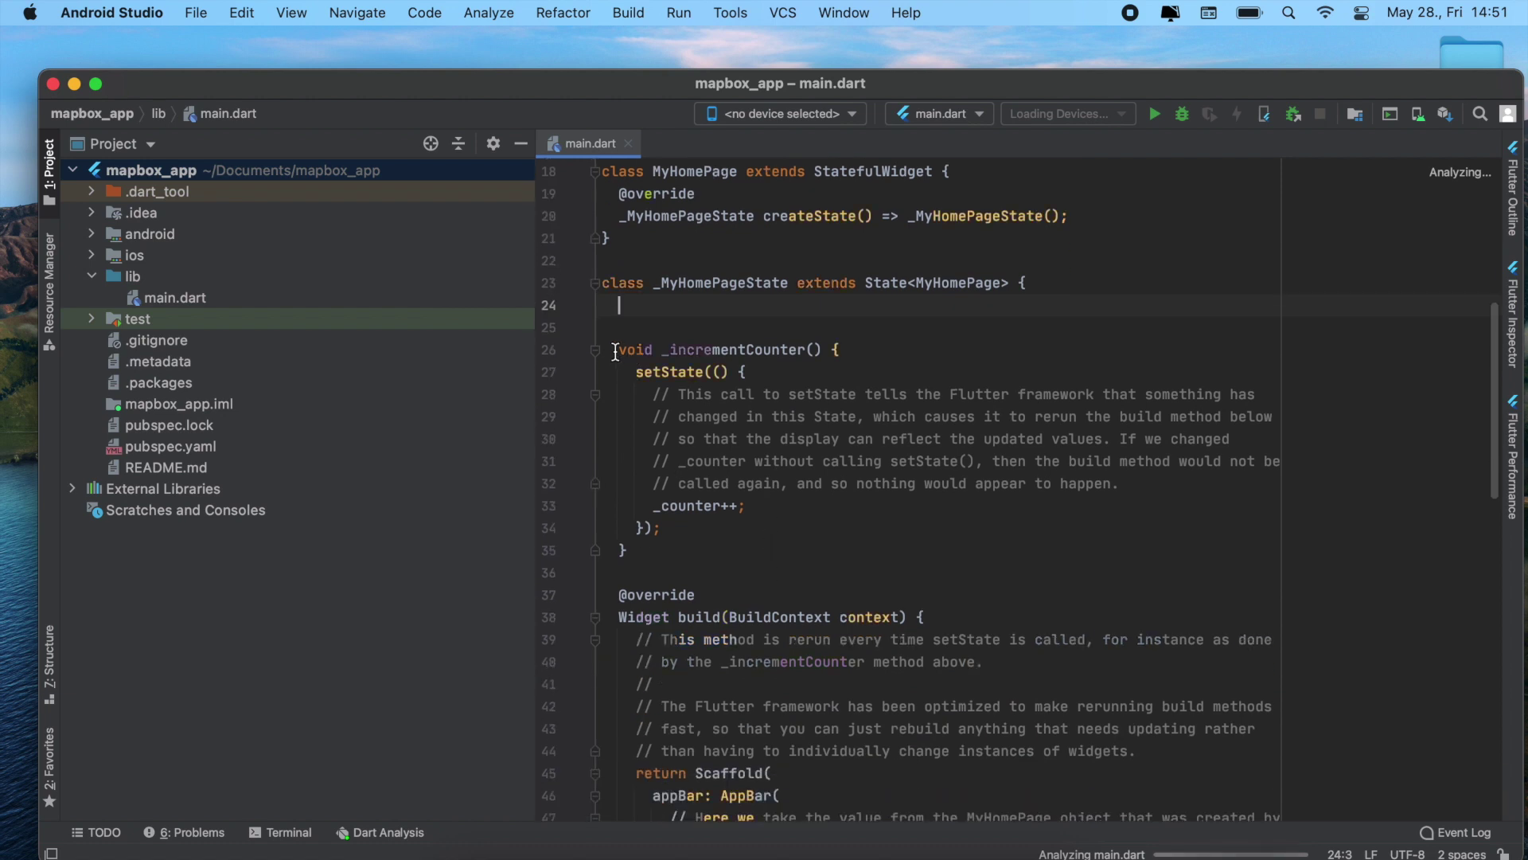
{"action": "left_click_drag", "start_coordinate": [612, 349], "coordinate": [725, 556]}
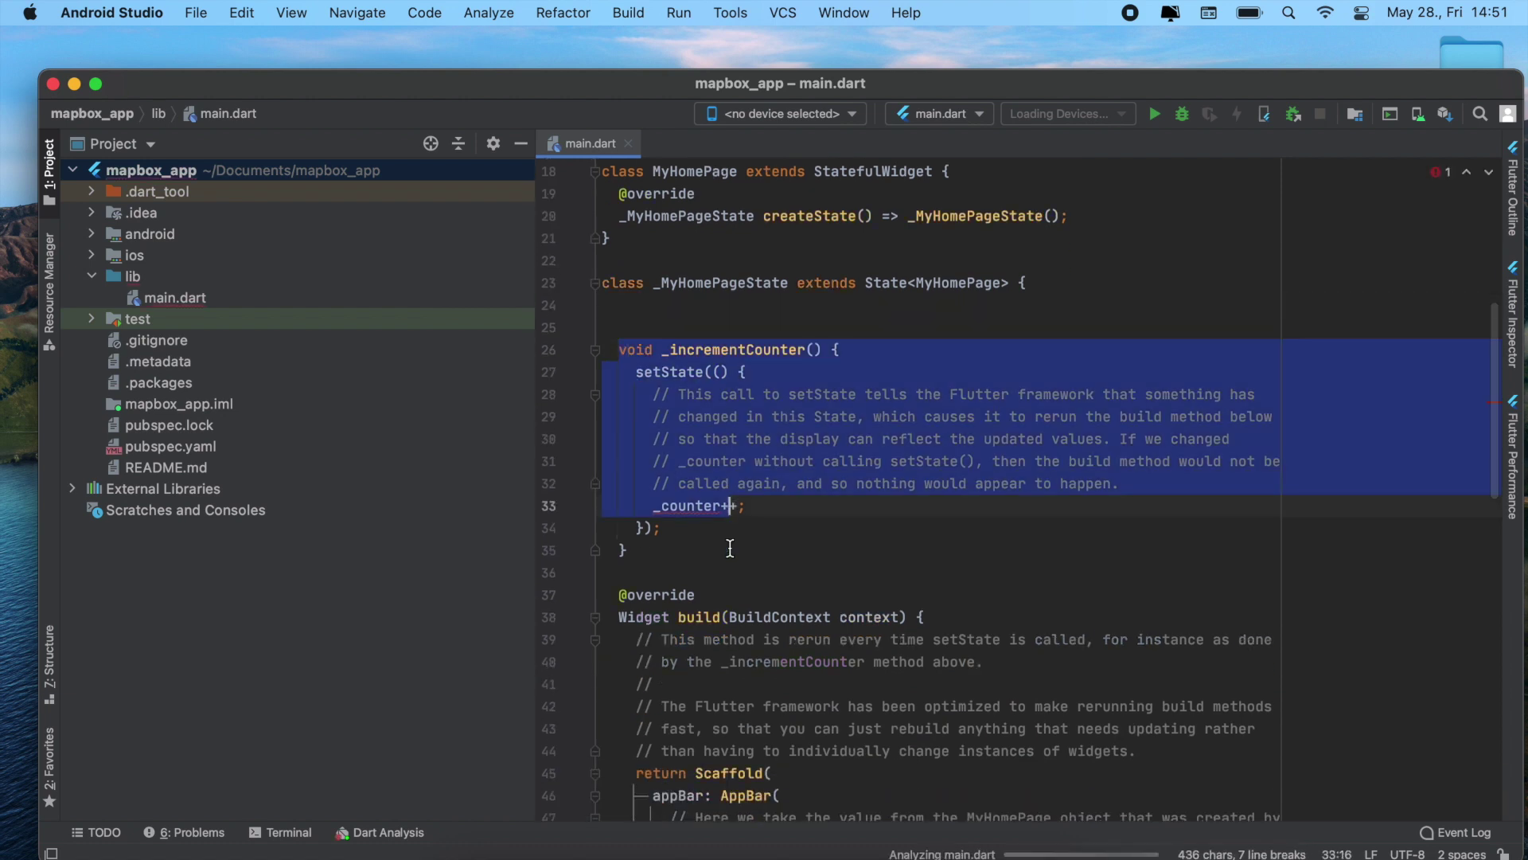
{"action": "key", "text": "BackSpace"}
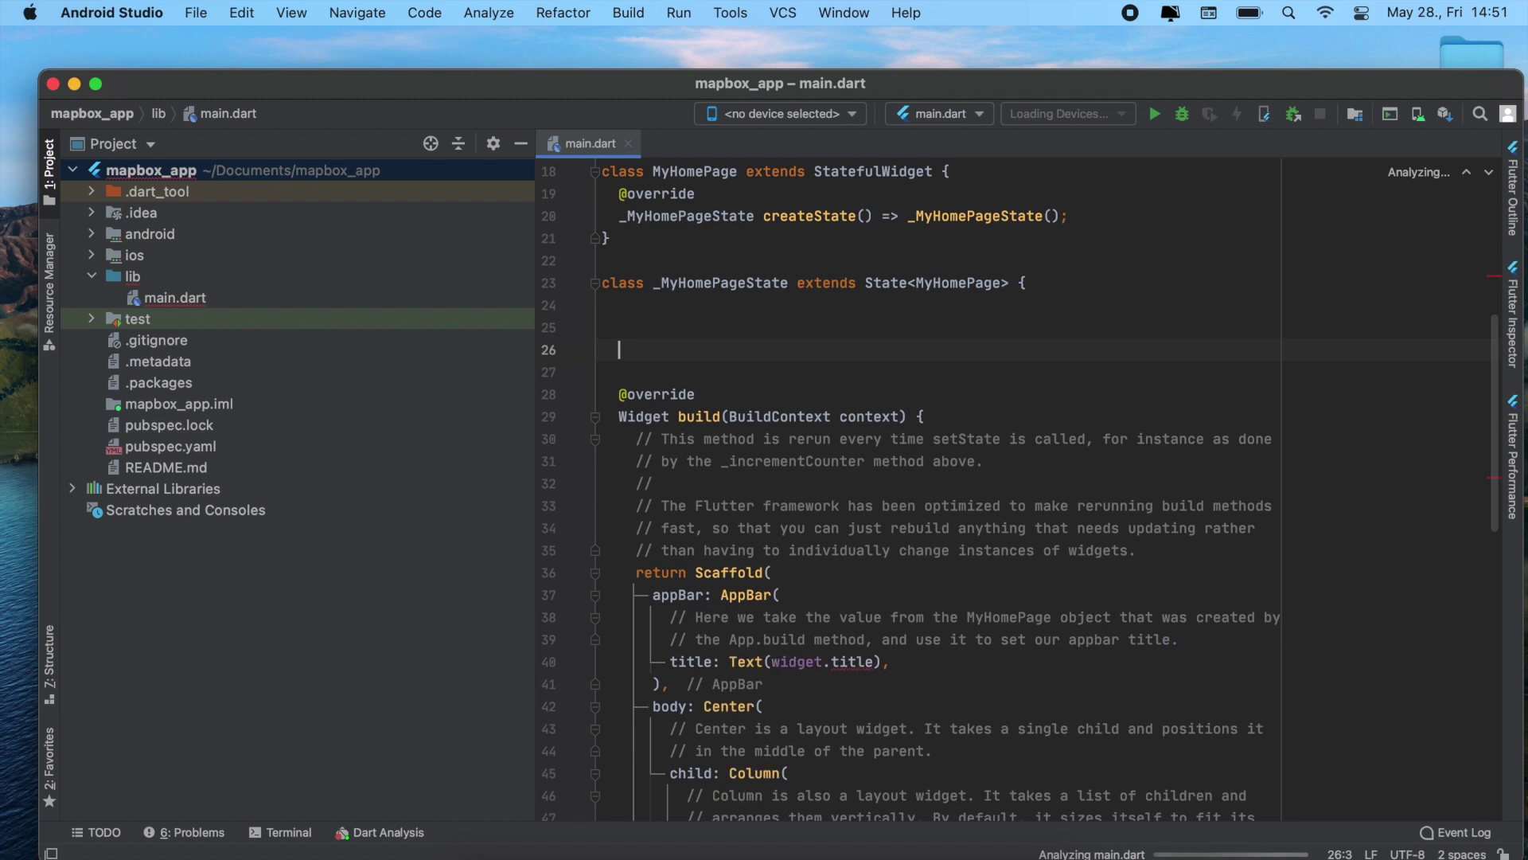
{"action": "key", "text": "BackSpace"}
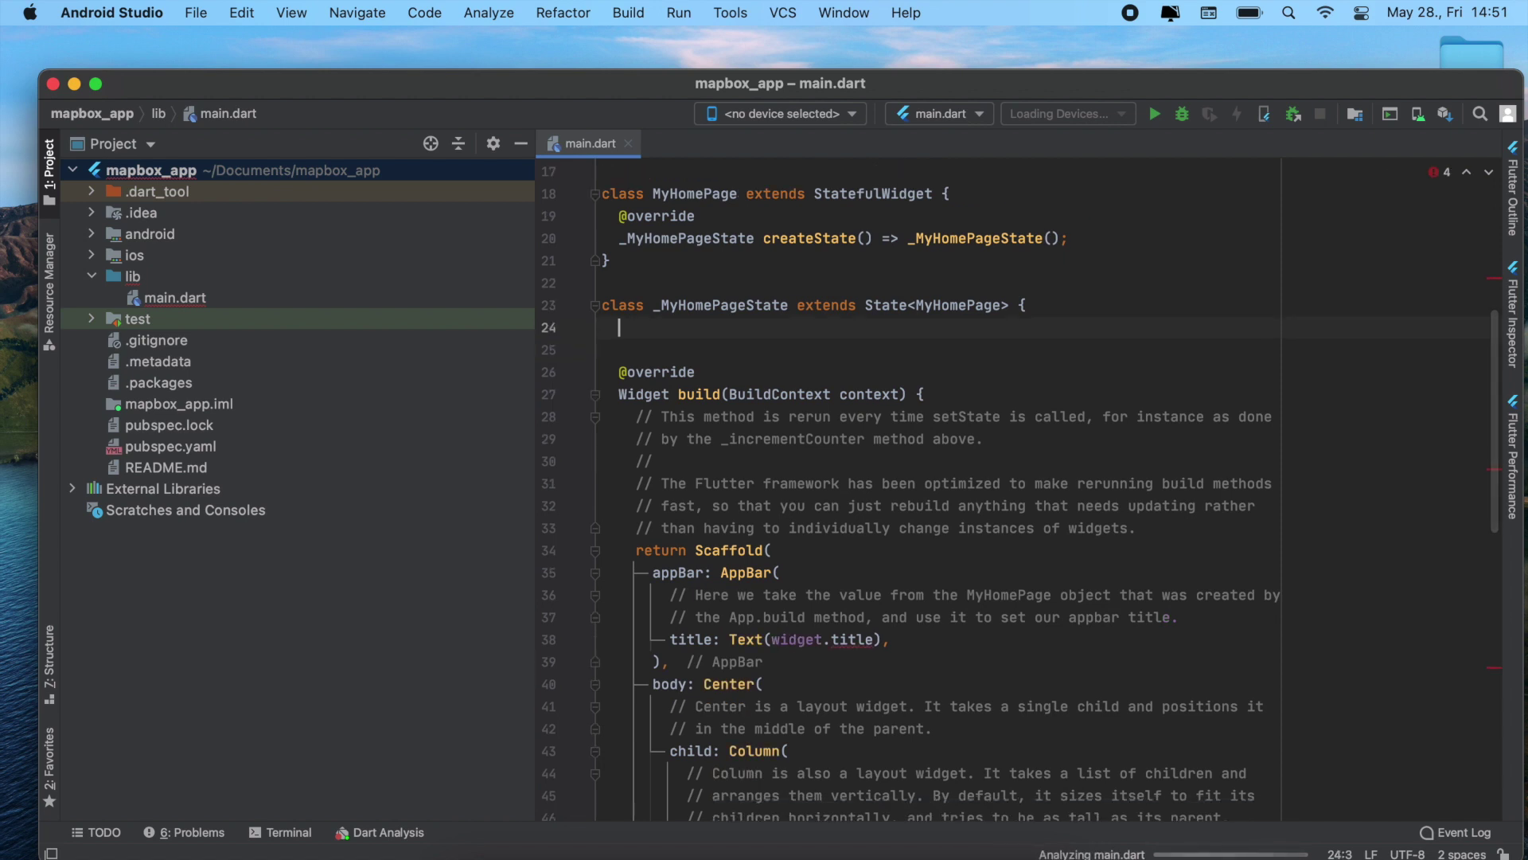
{"action": "key", "text": "BackSpace"}
{"action": "scroll", "coordinate": [779, 540], "scroll_direction": "down", "scroll_amount": 5}
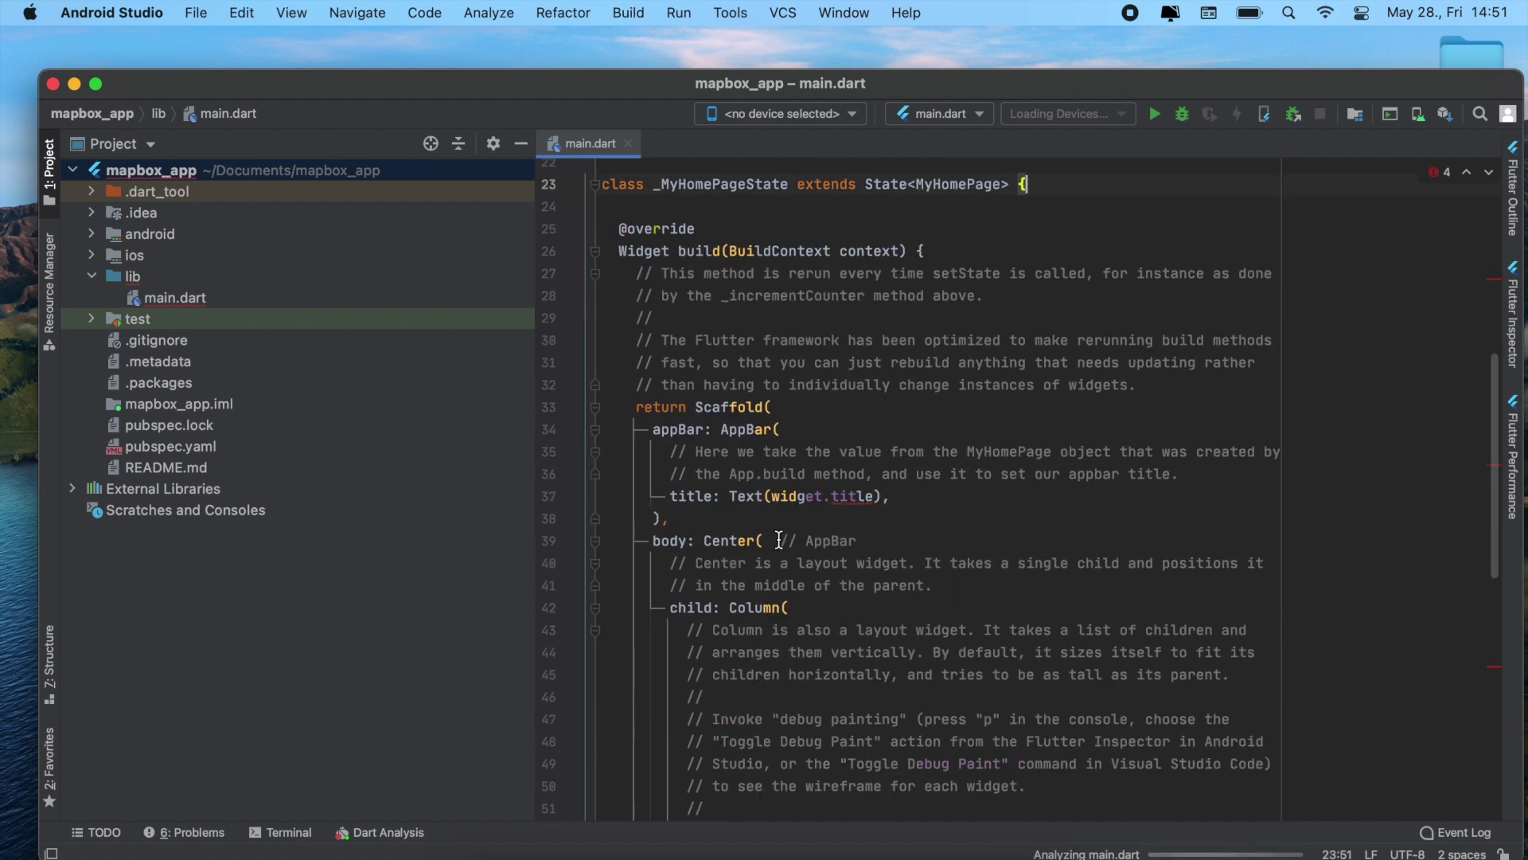
{"action": "scroll", "coordinate": [827, 529], "scroll_direction": "down", "scroll_amount": 4}
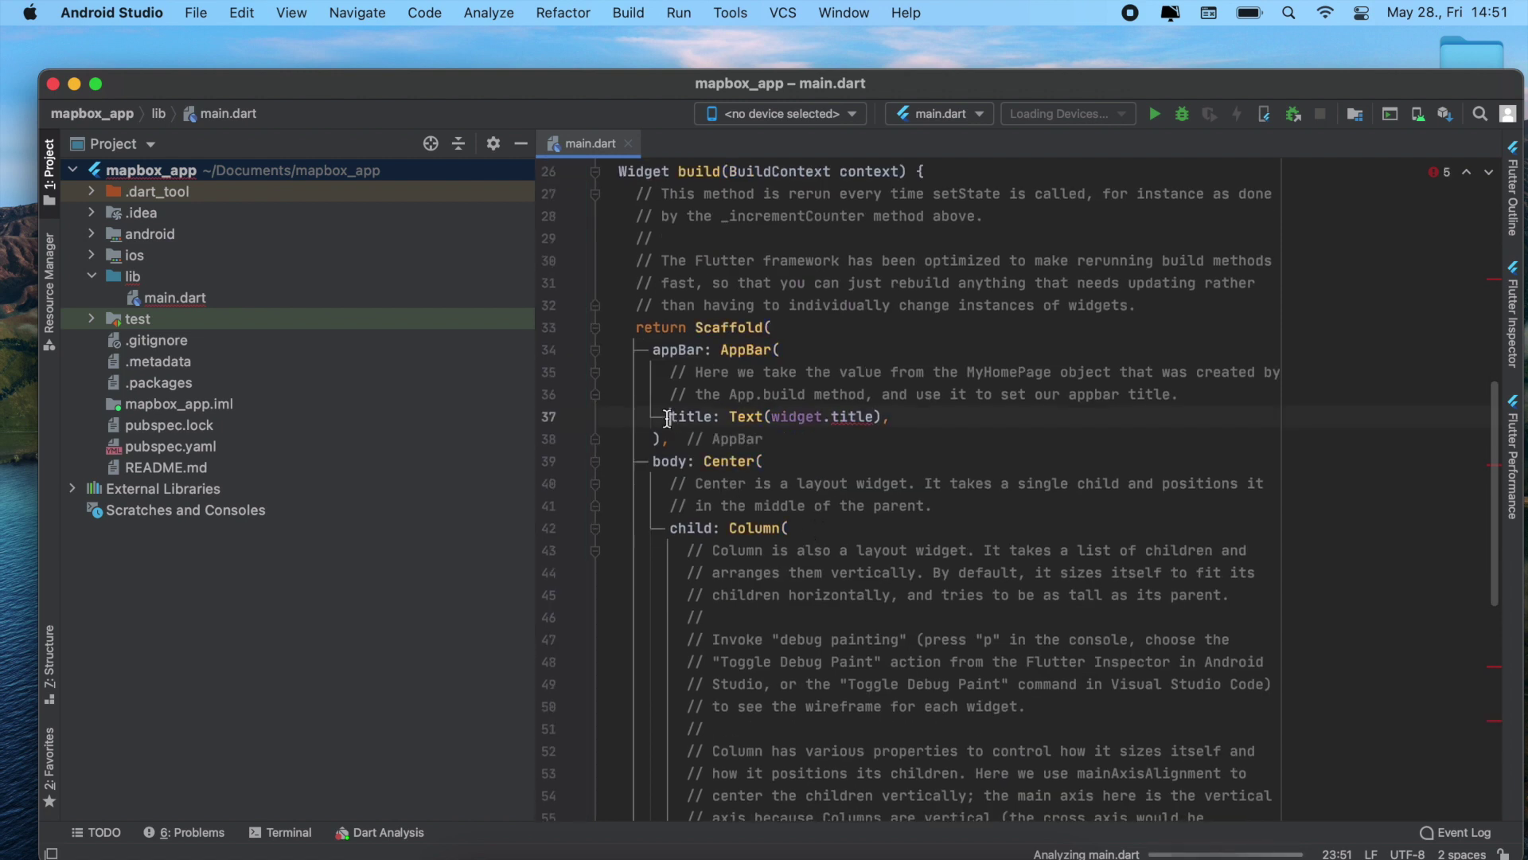
Delete the app bar title line and the comment lines inside AppBar.
{"action": "left_click", "coordinate": [665, 416]}
{"action": "mouse_move", "coordinate": [665, 416]}
{"action": "left_mouse_down"}
{"action": "mouse_move", "coordinate": [938, 433]}
{"action": "mouse_move", "coordinate": [931, 411]}
{"action": "left_mouse_up"}
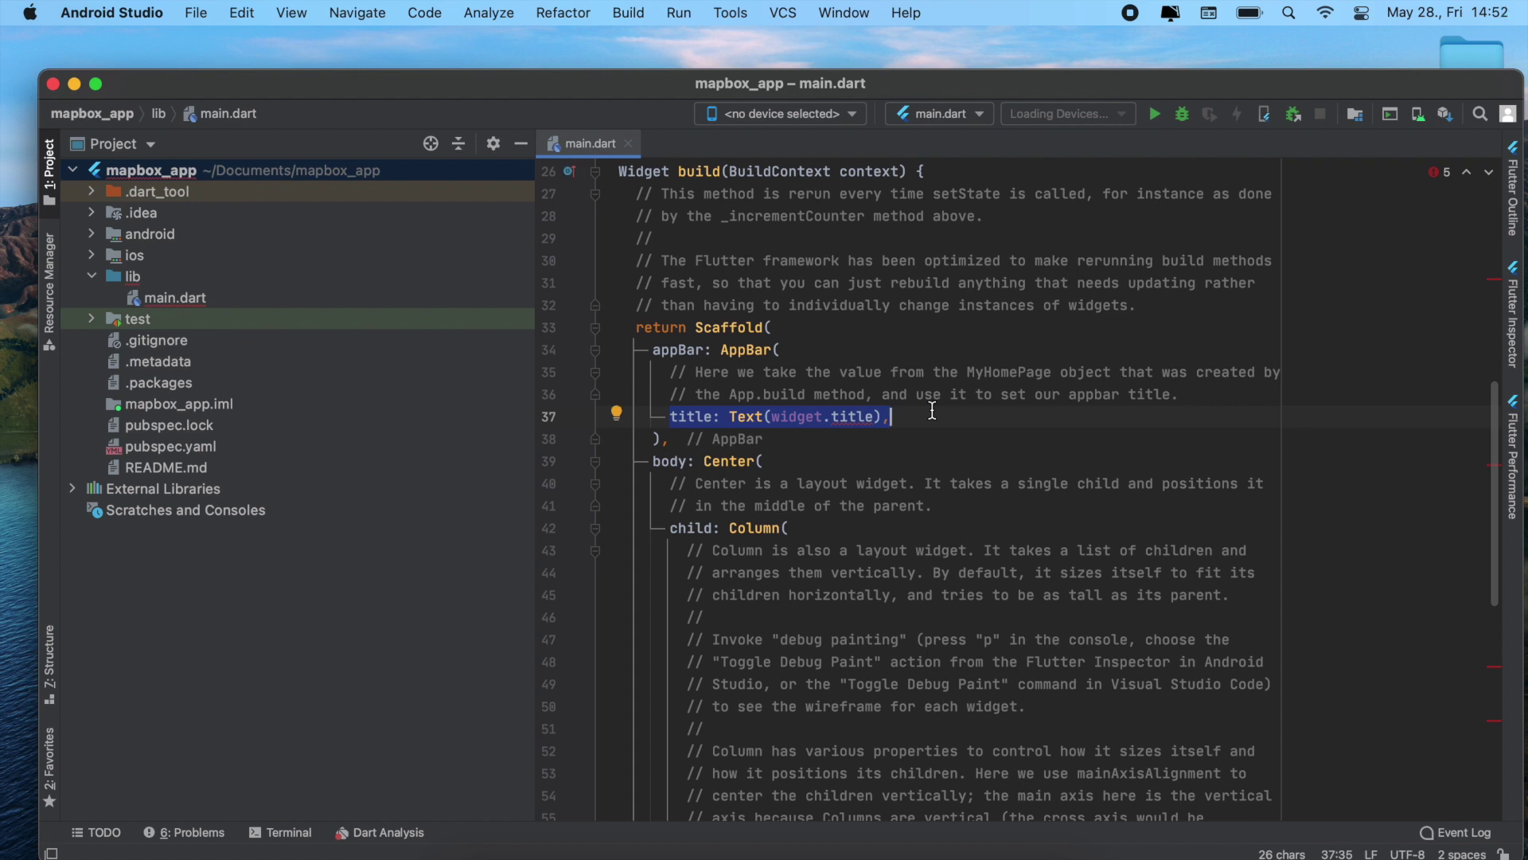
{"action": "key", "text": "BackSpace"}
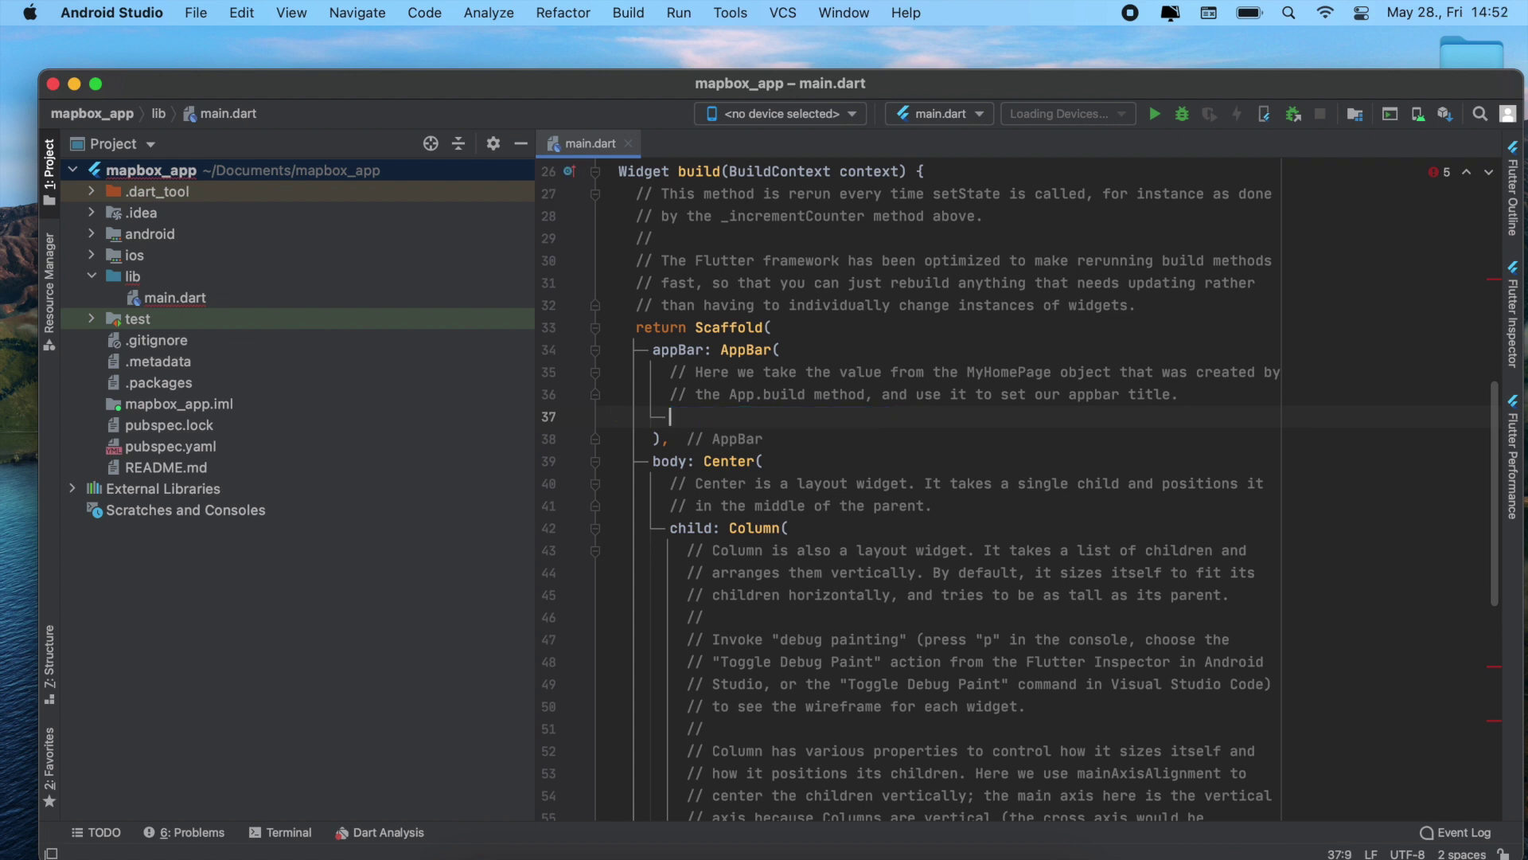
{"action": "key", "text": "BackSpace"}
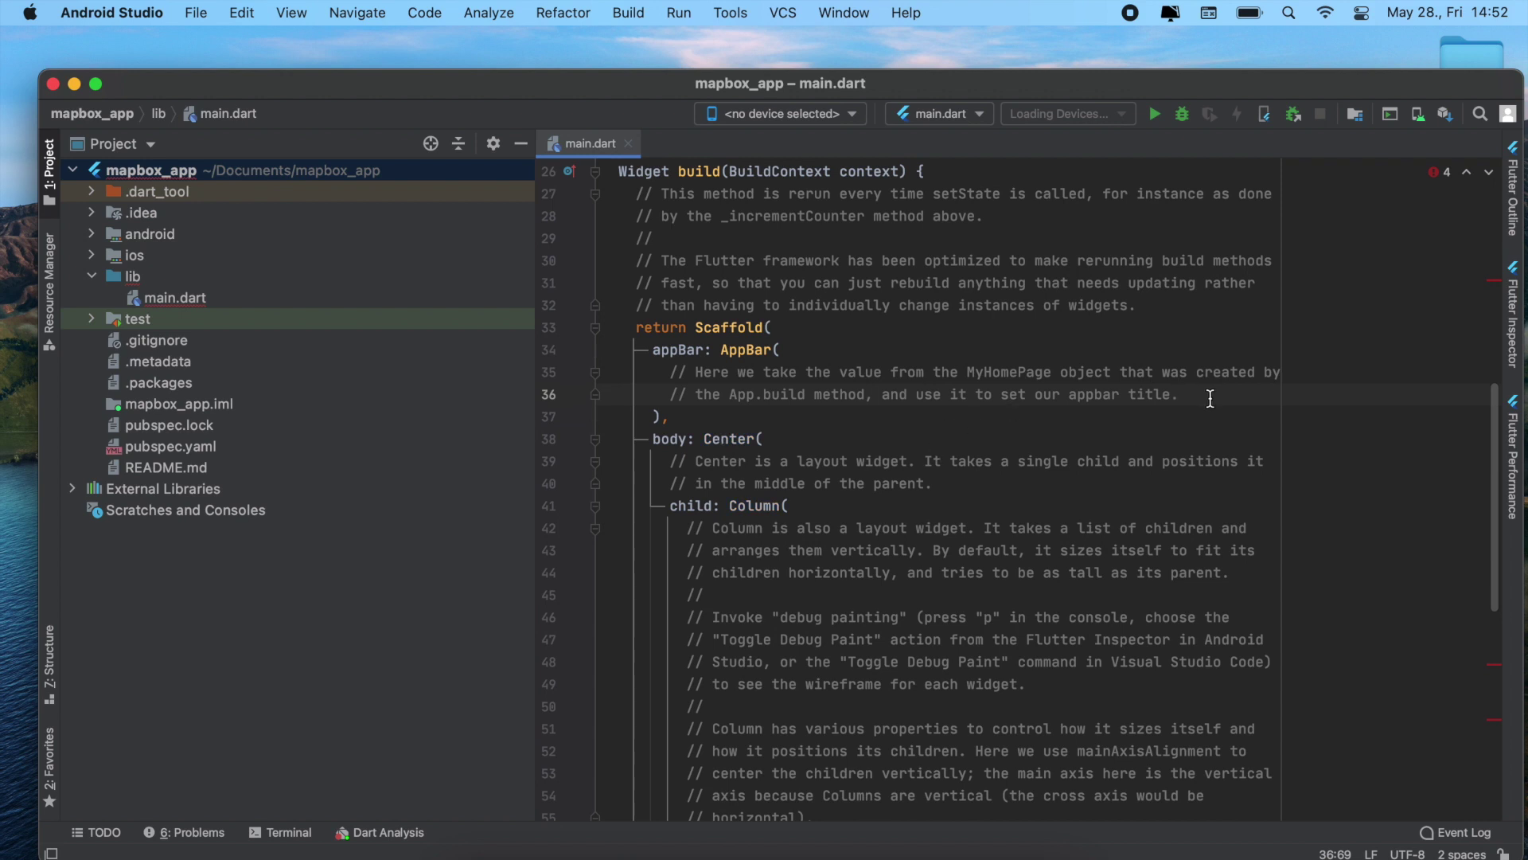
{"action": "left_click_drag", "start_coordinate": [1182, 394], "coordinate": [669, 371]}
{"action": "key", "text": "BackSpace"}
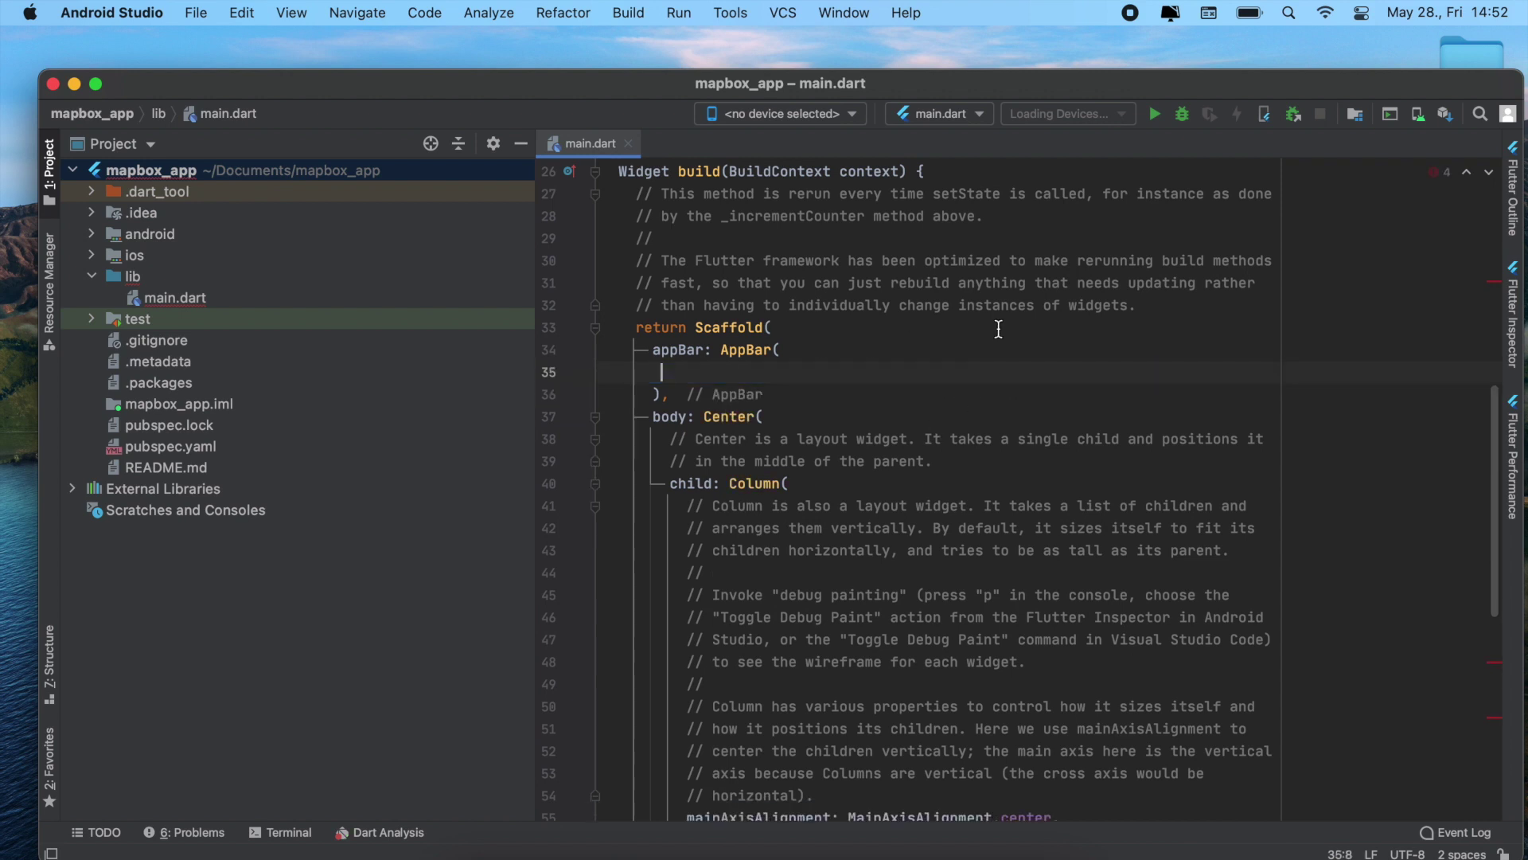
{"action": "scroll", "coordinate": [998, 328], "scroll_direction": "up", "scroll_amount": 3}
Remove the build method comments and the Center/Column demo body code.
{"action": "mouse_move", "coordinate": [1136, 443]}
{"action": "left_mouse_down"}
{"action": "mouse_move", "coordinate": [612, 314]}
{"action": "mouse_move", "coordinate": [1152, 446]}
{"action": "left_mouse_up"}
{"action": "left_click", "coordinate": [636, 332]}
{"action": "key", "text": "BackSpace"}
{"action": "key", "text": "BackSpace"}
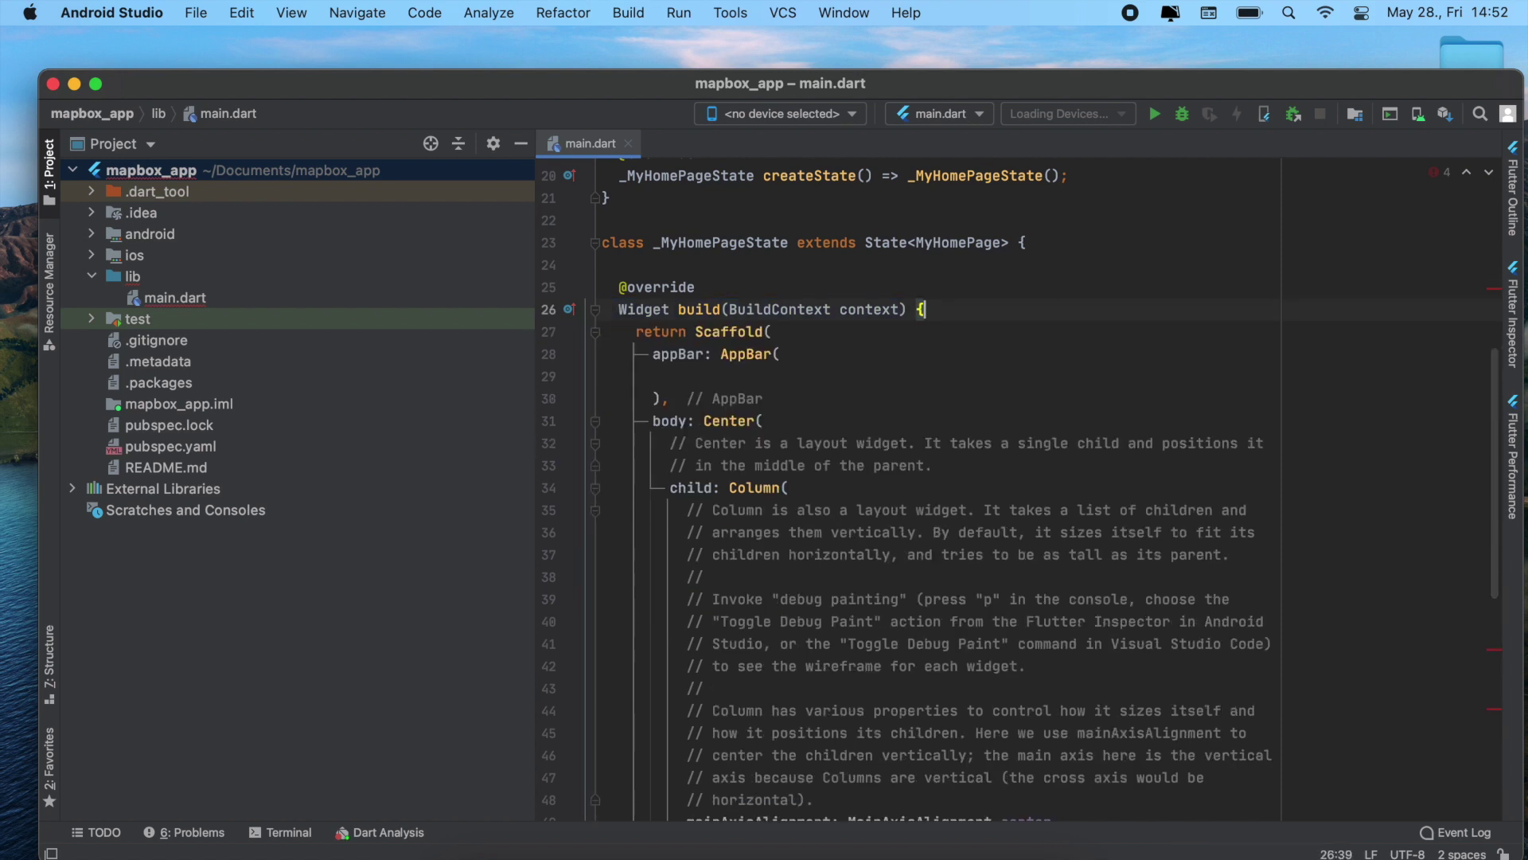
{"action": "scroll", "coordinate": [917, 571], "scroll_direction": "down", "scroll_amount": 6}
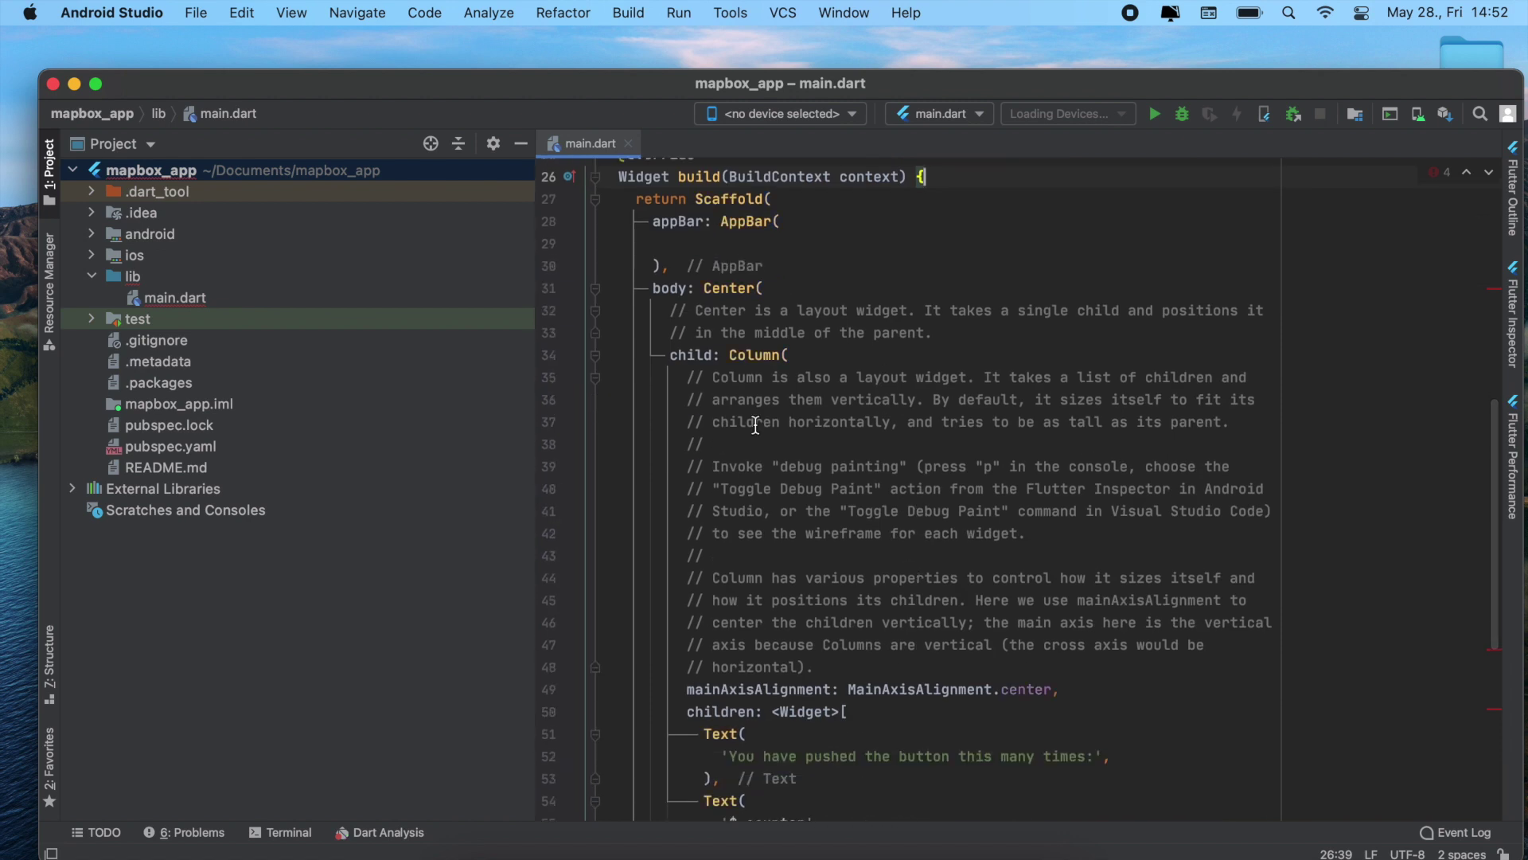
{"action": "mouse_move", "coordinate": [703, 288]}
{"action": "left_mouse_down"}
{"action": "mouse_move", "coordinate": [797, 839]}
{"action": "mouse_move", "coordinate": [671, 698]}
{"action": "left_mouse_up"}
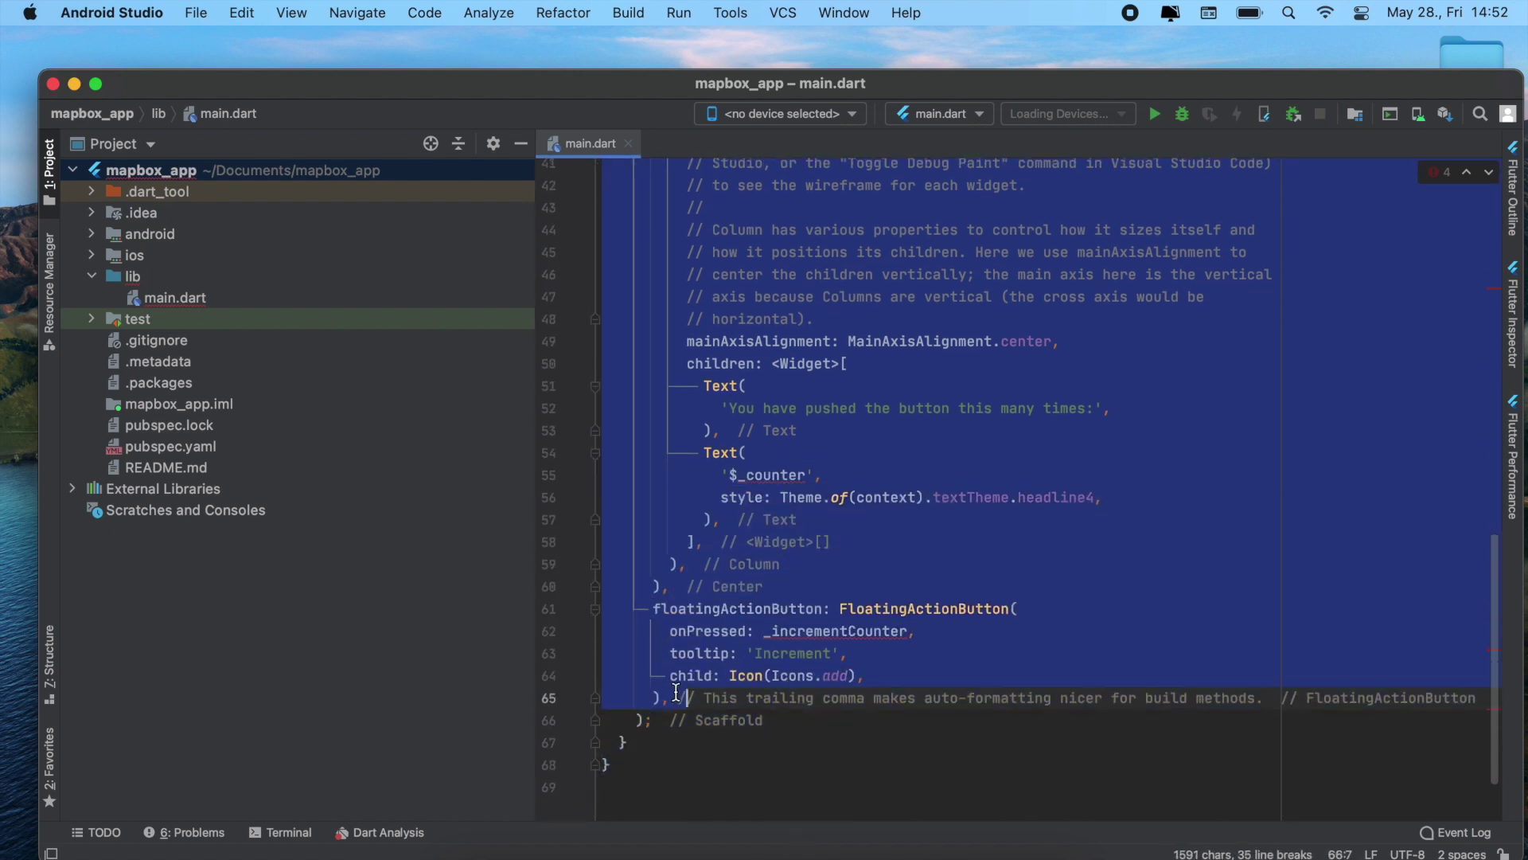
{"action": "key", "text": "BackSpace"}
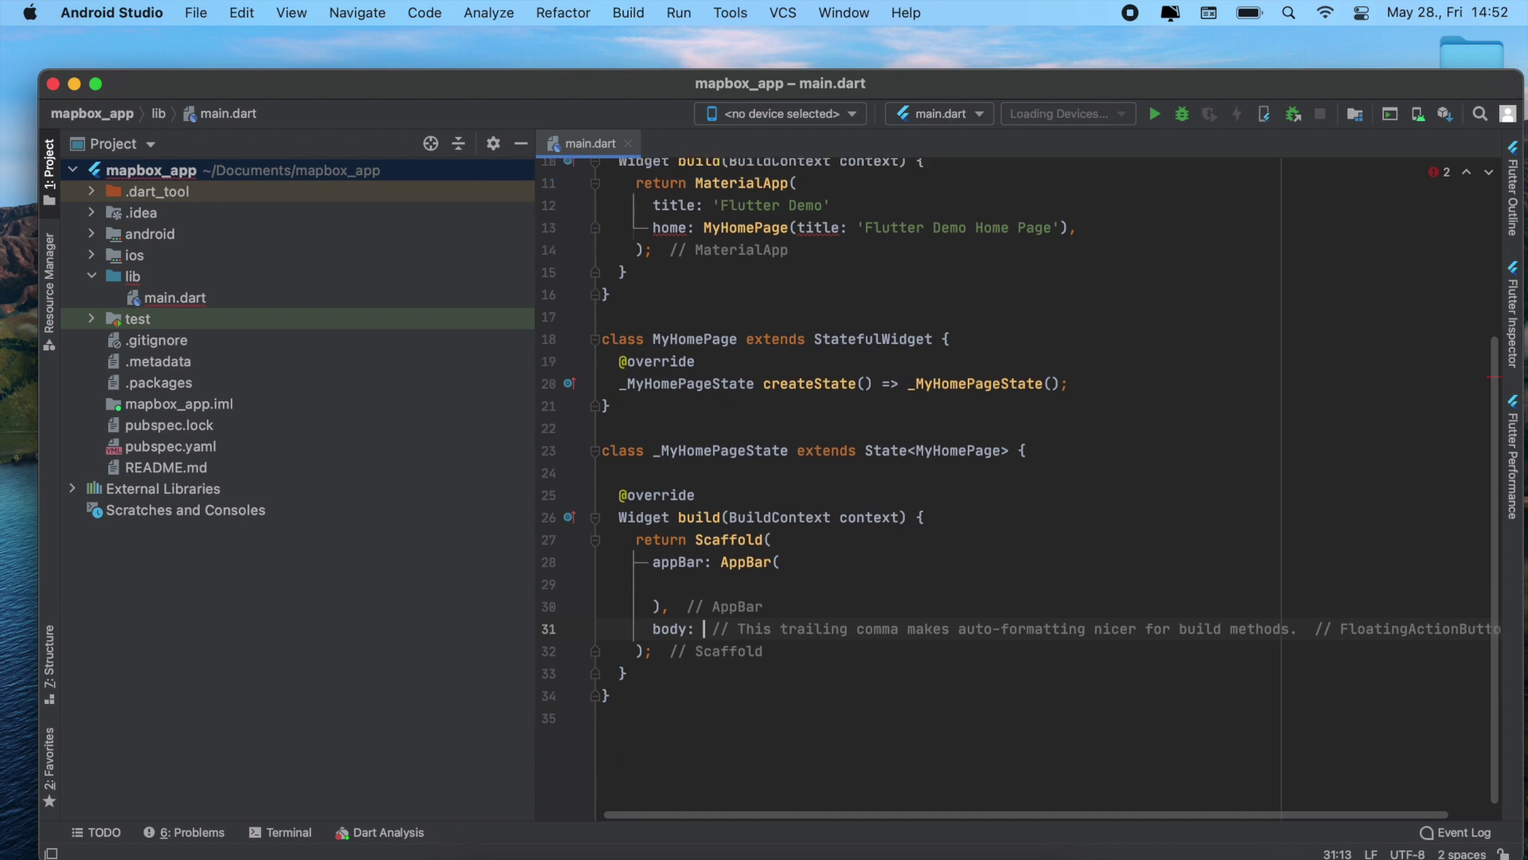
{"action": "scroll", "coordinate": [769, 630], "scroll_direction": "up", "scroll_amount": 3}
{"action": "scroll", "coordinate": [767, 631], "scroll_direction": "down", "scroll_amount": 2}
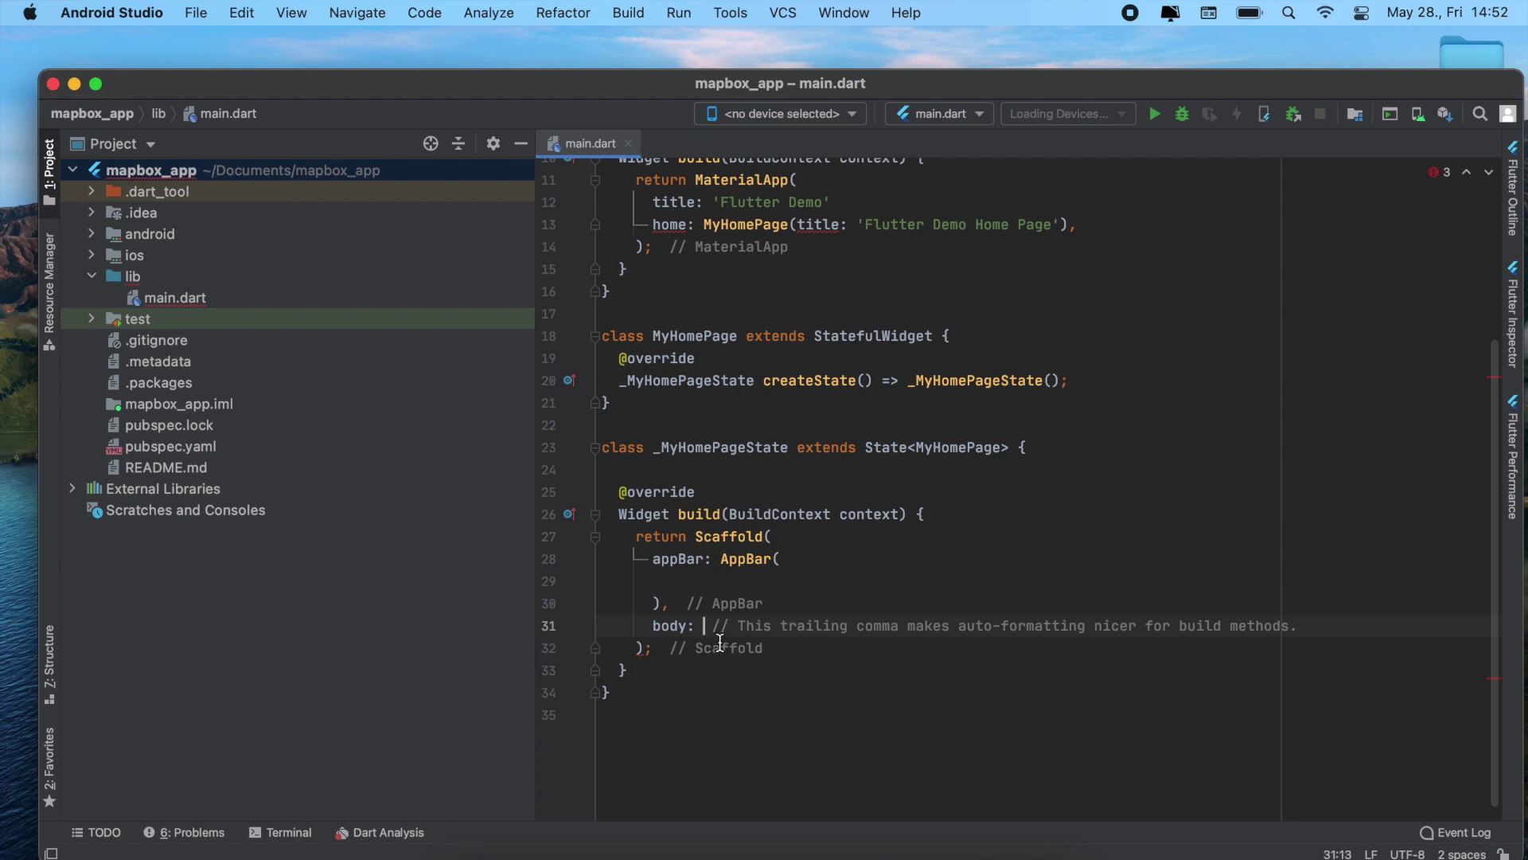
Bring up the private browser window showing the pub.dev search results.
{"action": "right_click", "coordinate": [622, 850]}
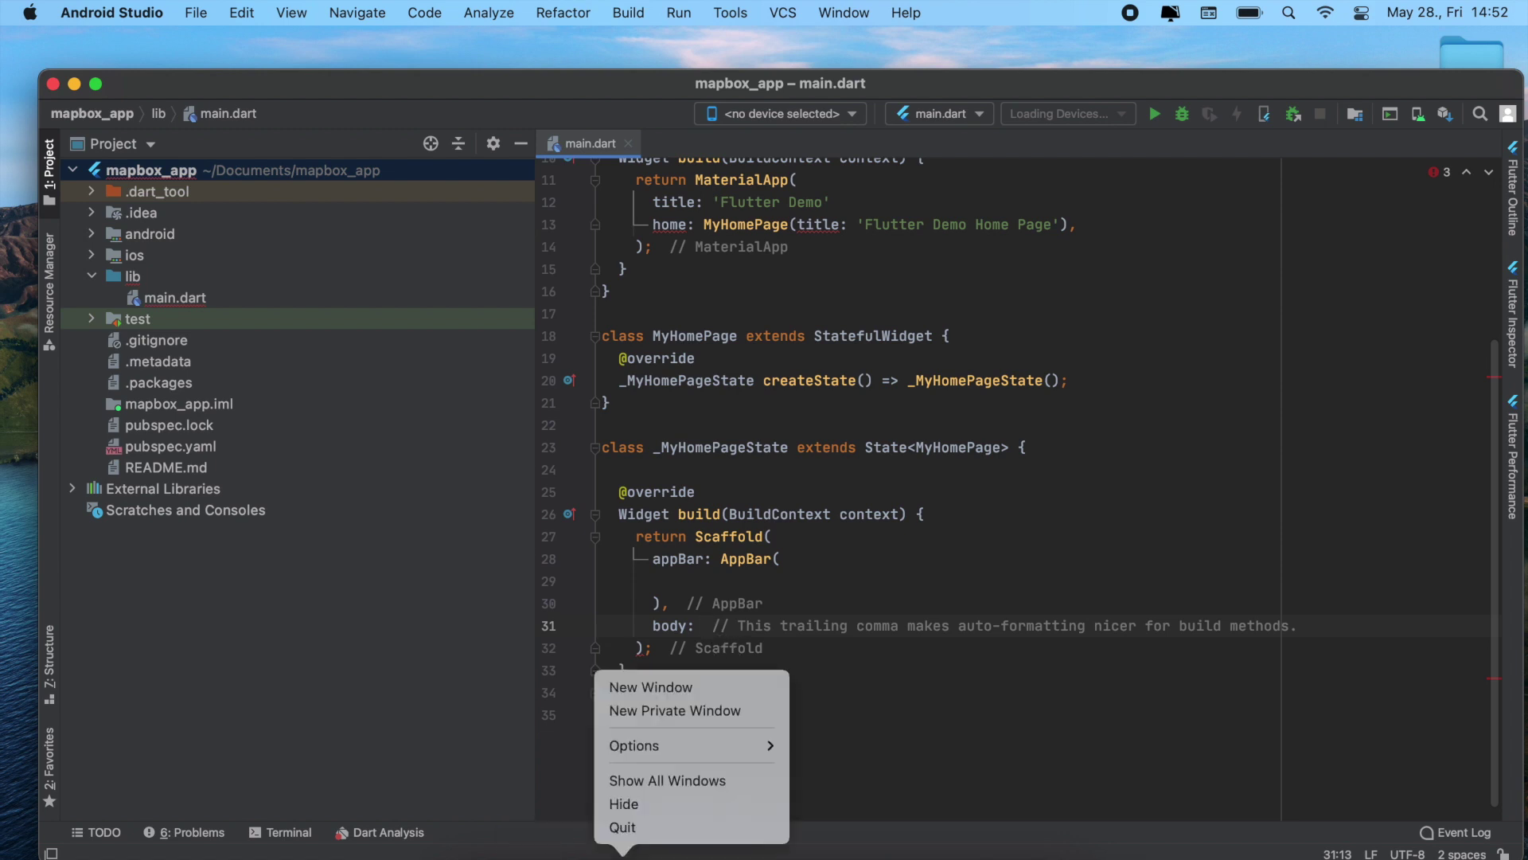
{"action": "left_click", "coordinate": [717, 764]}
{"action": "right_click", "coordinate": [880, 850]}
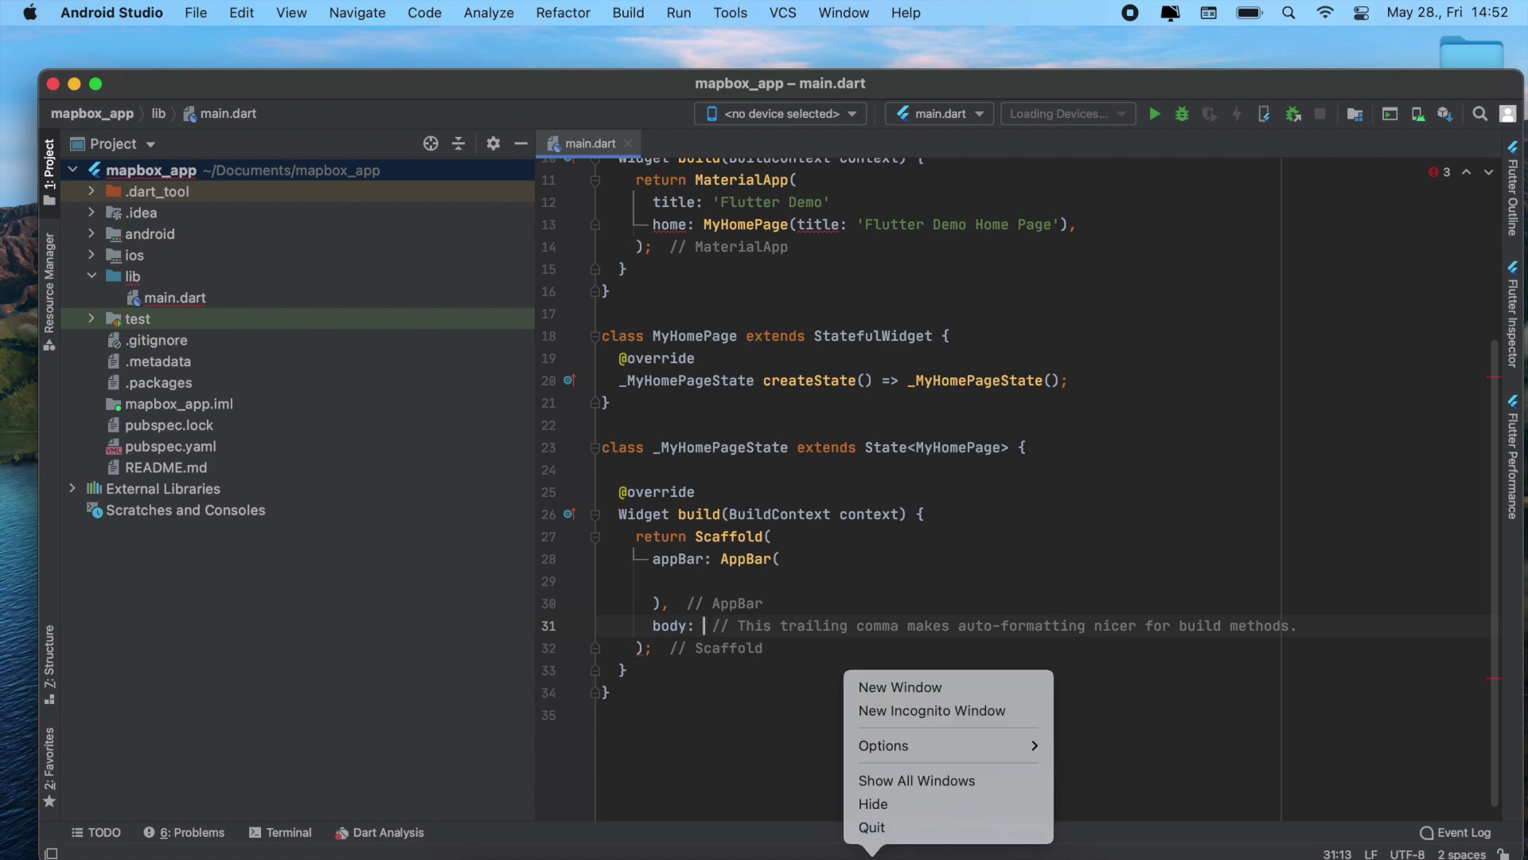
{"action": "left_click", "coordinate": [894, 710]}
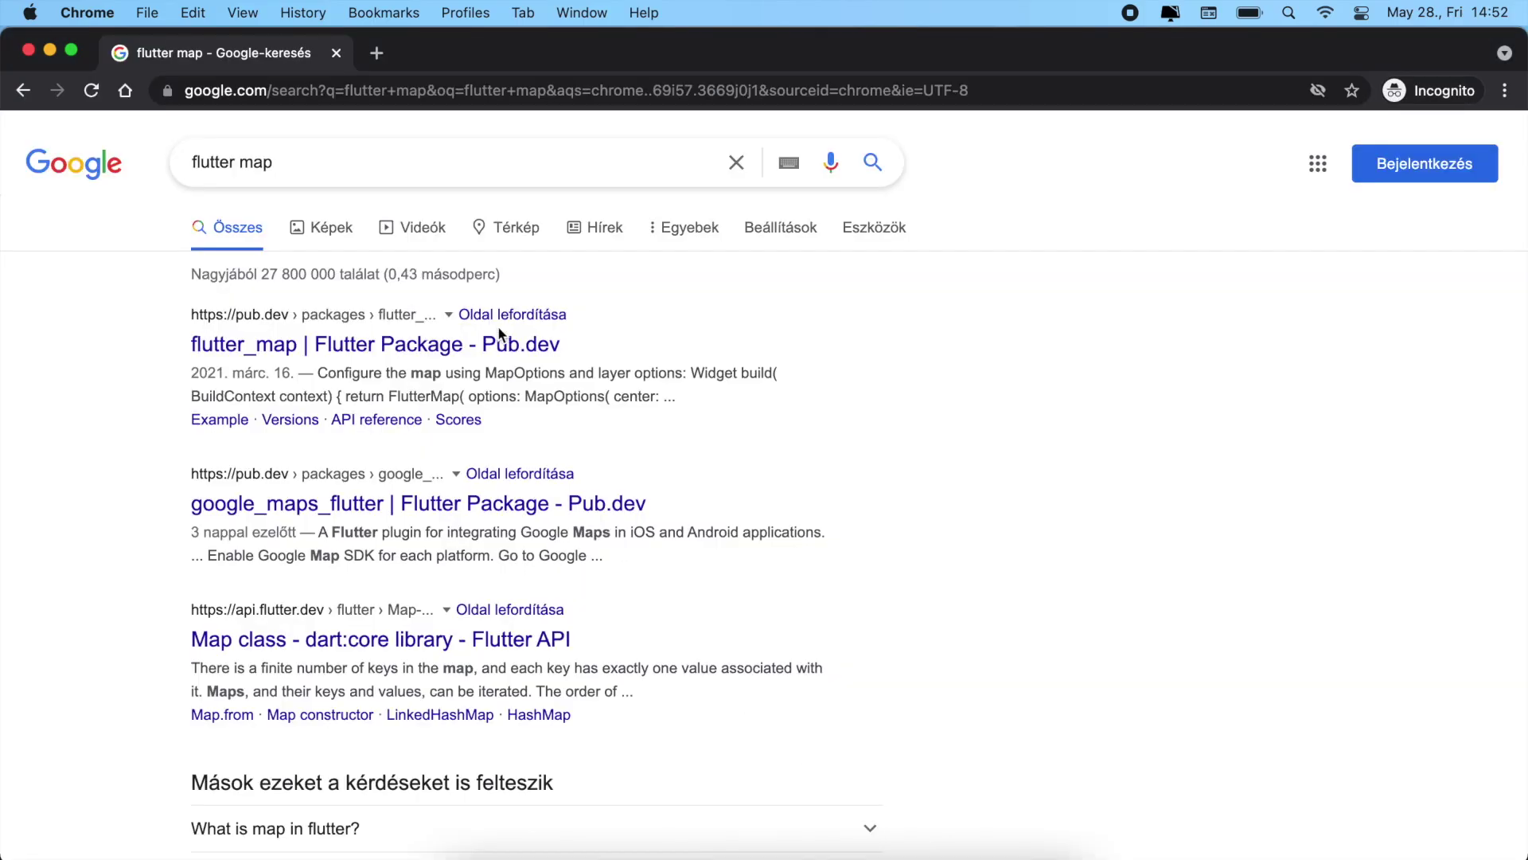
Copy 'flutter pub add flutter_map' from the flutter_map package's Installing tab.
{"action": "left_click", "coordinate": [388, 350]}
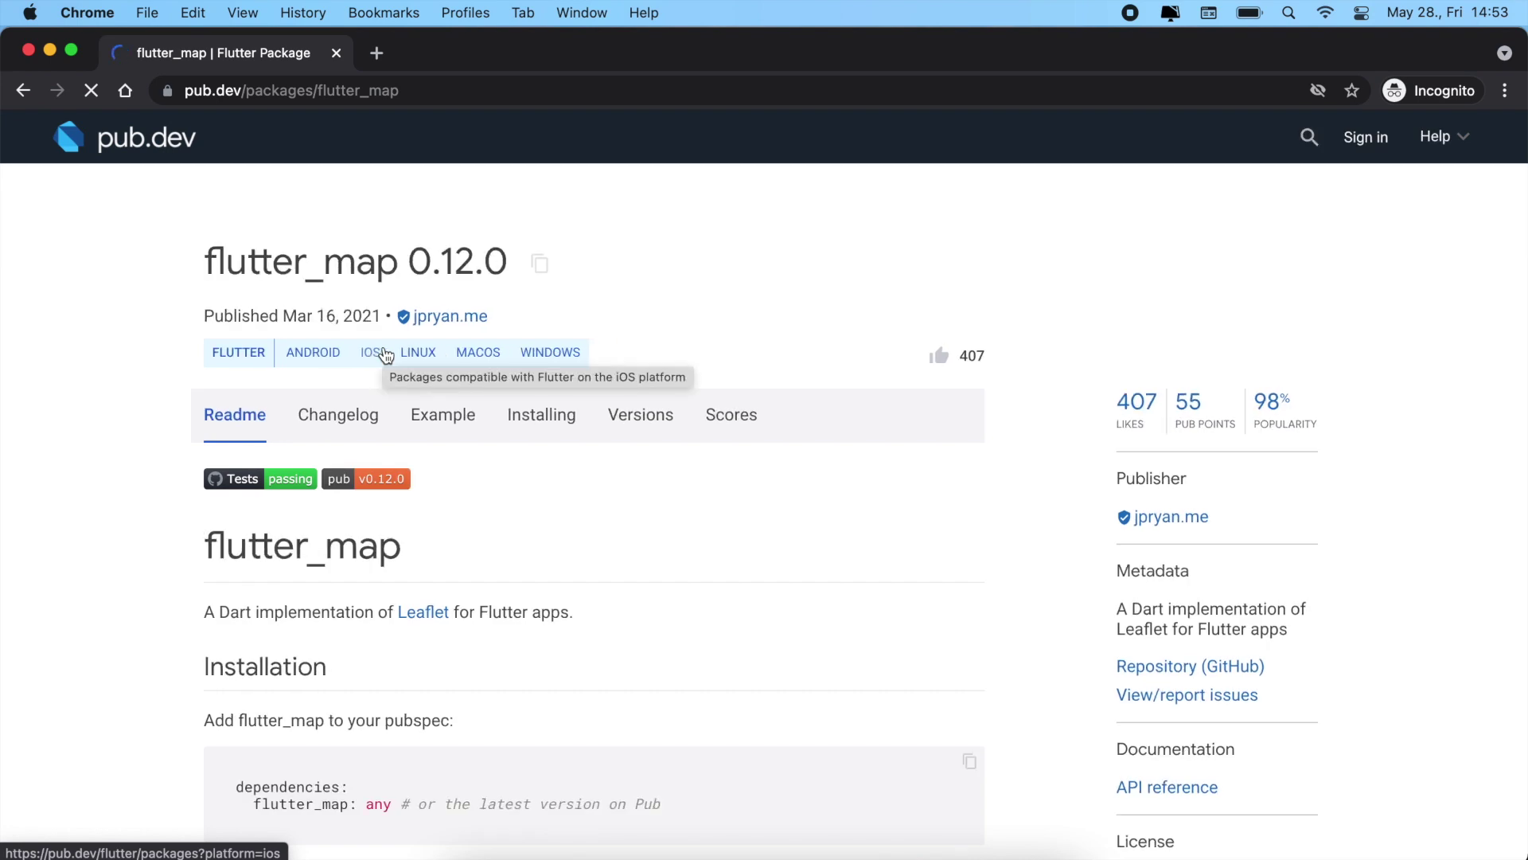
{"action": "scroll", "coordinate": [542, 493], "scroll_direction": "down", "scroll_amount": 1}
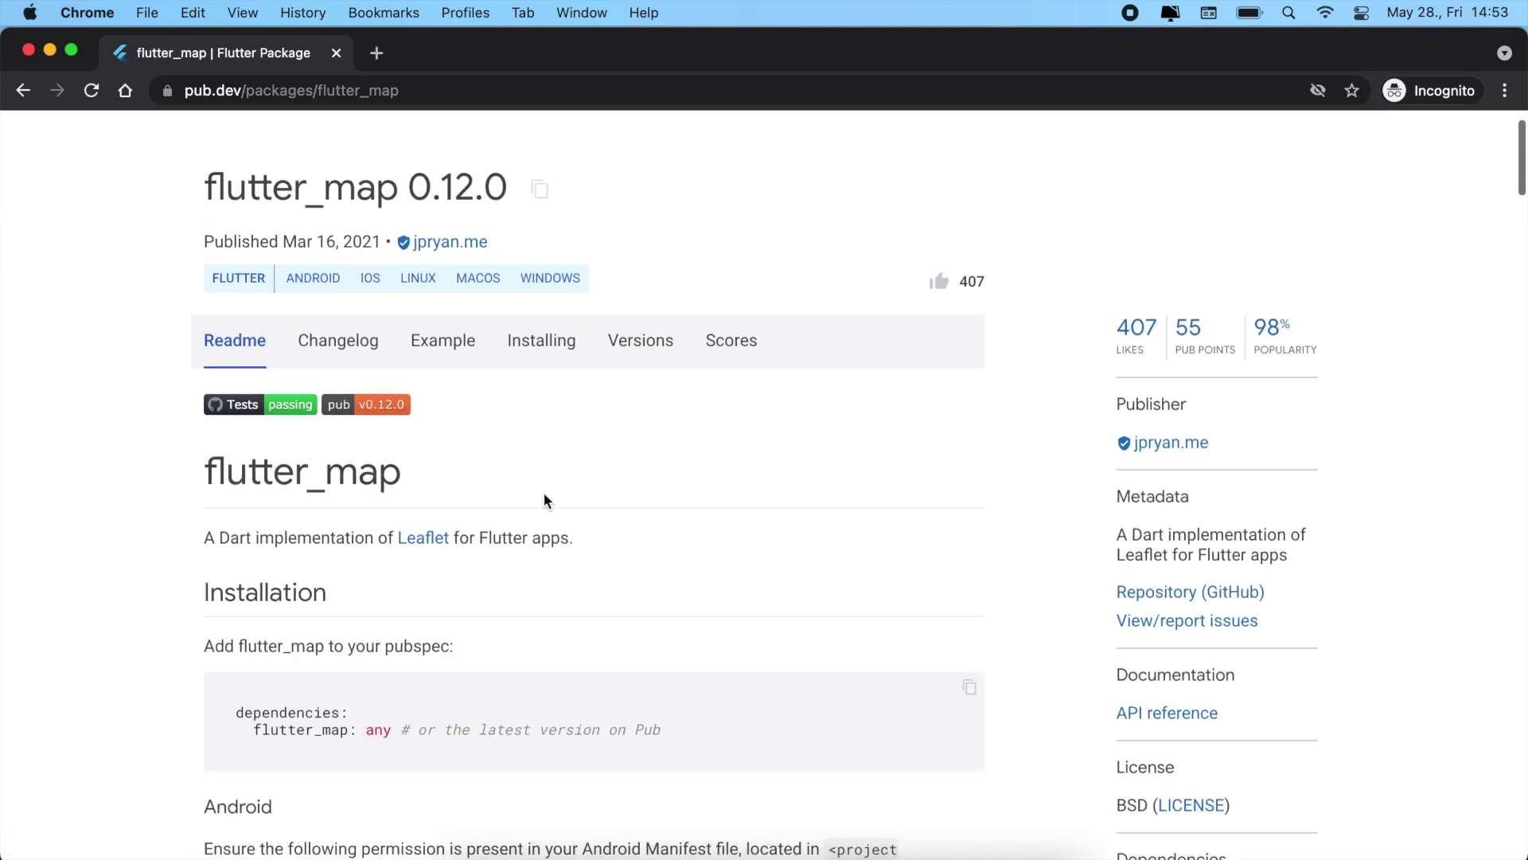
{"action": "left_click", "coordinate": [541, 341]}
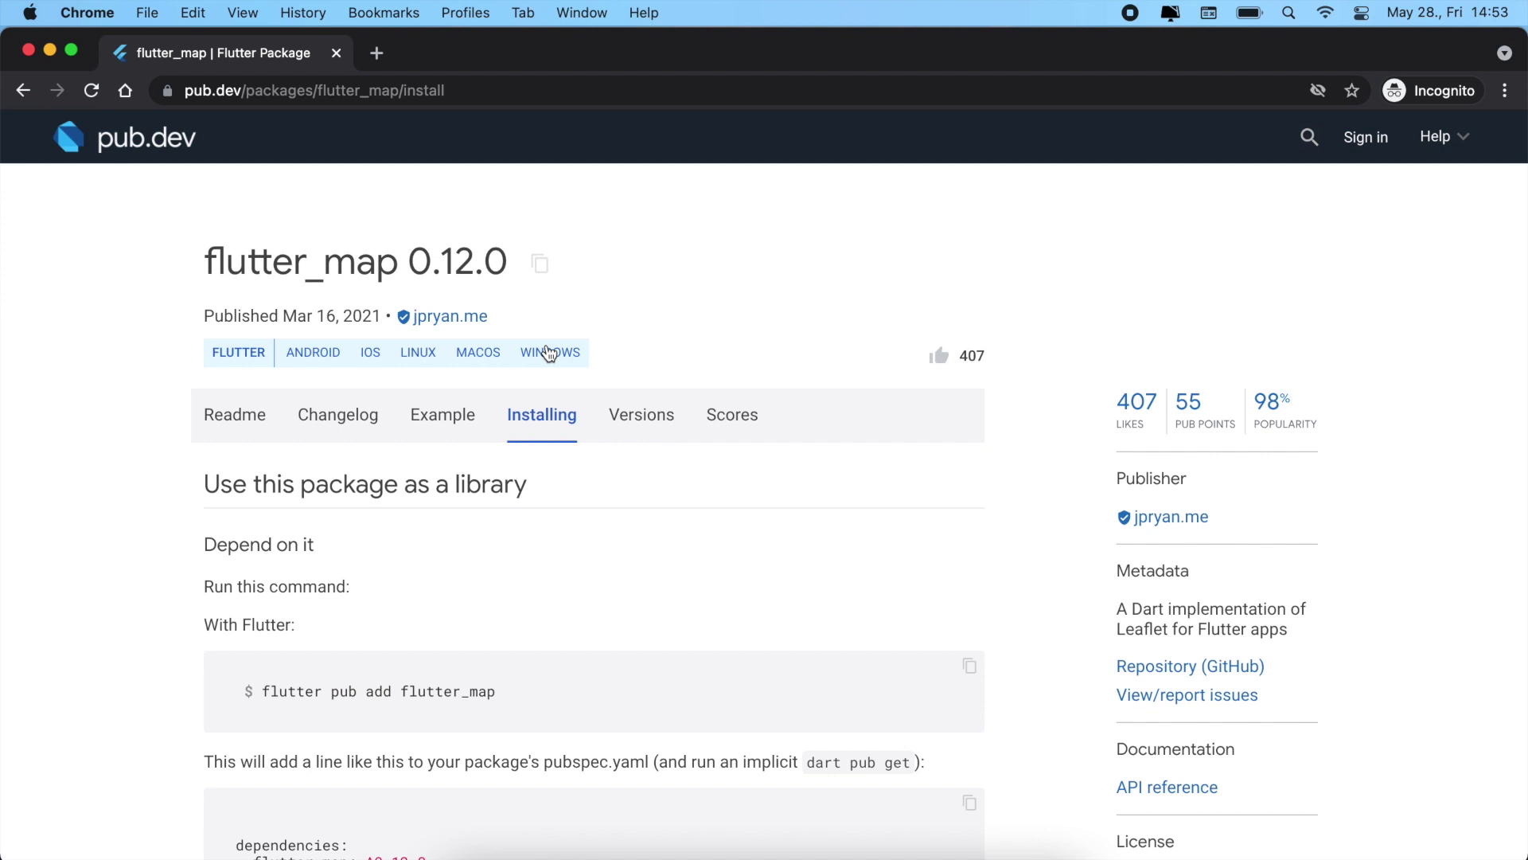
{"action": "scroll", "coordinate": [635, 510], "scroll_direction": "down", "scroll_amount": 2}
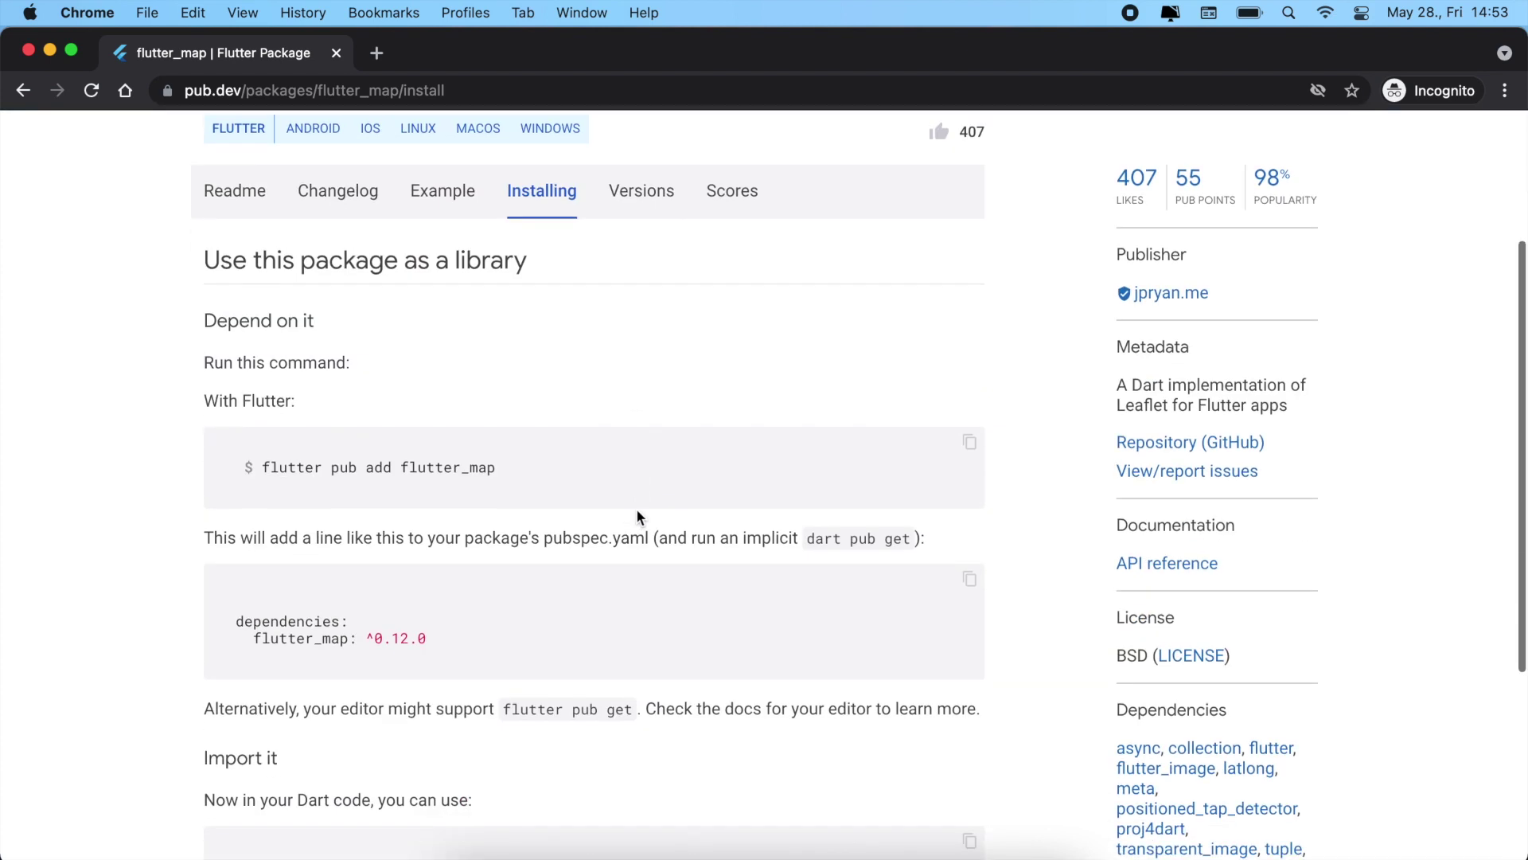
{"action": "left_click", "coordinate": [970, 441]}
Run 'flutter pub add flutter_map' in the project terminal, then run Pub get.
{"action": "left_click", "coordinate": [764, 836]}
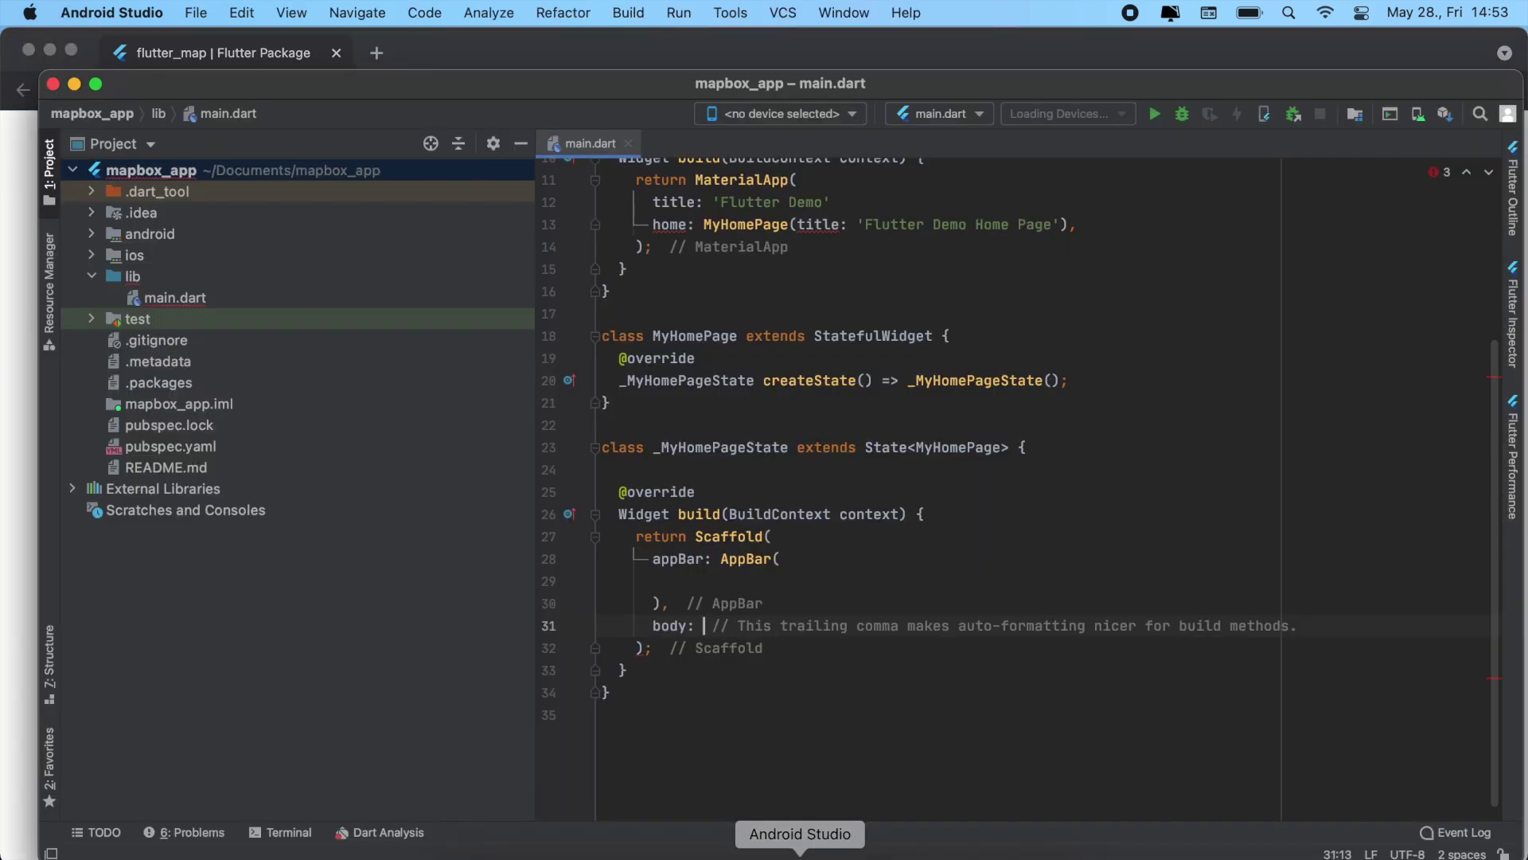
{"action": "left_click", "coordinate": [278, 832]}
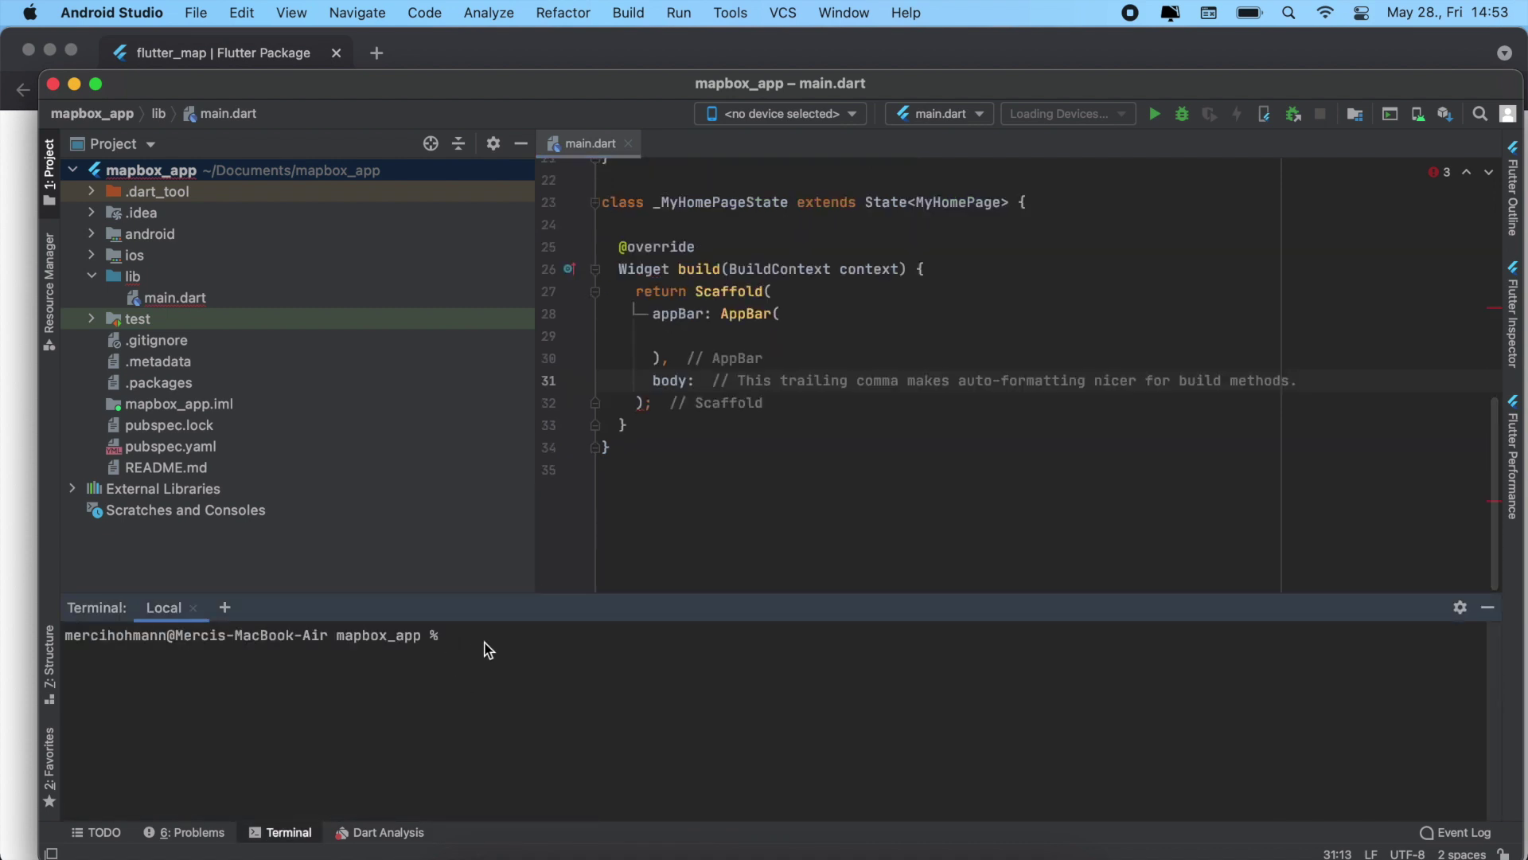
{"action": "key", "text": "super+v"}
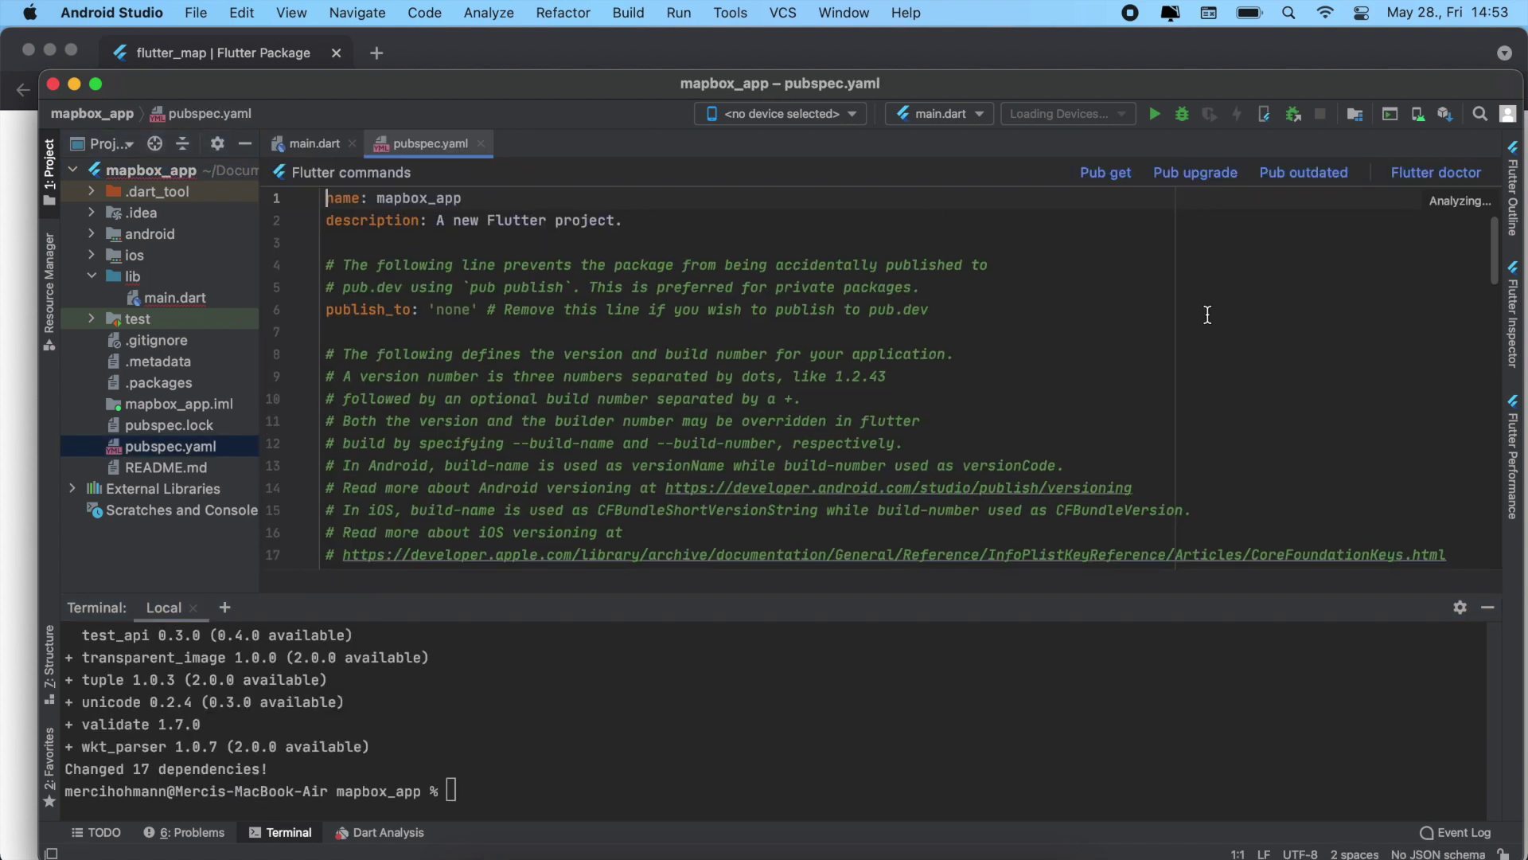
{"action": "left_click", "coordinate": [1099, 177]}
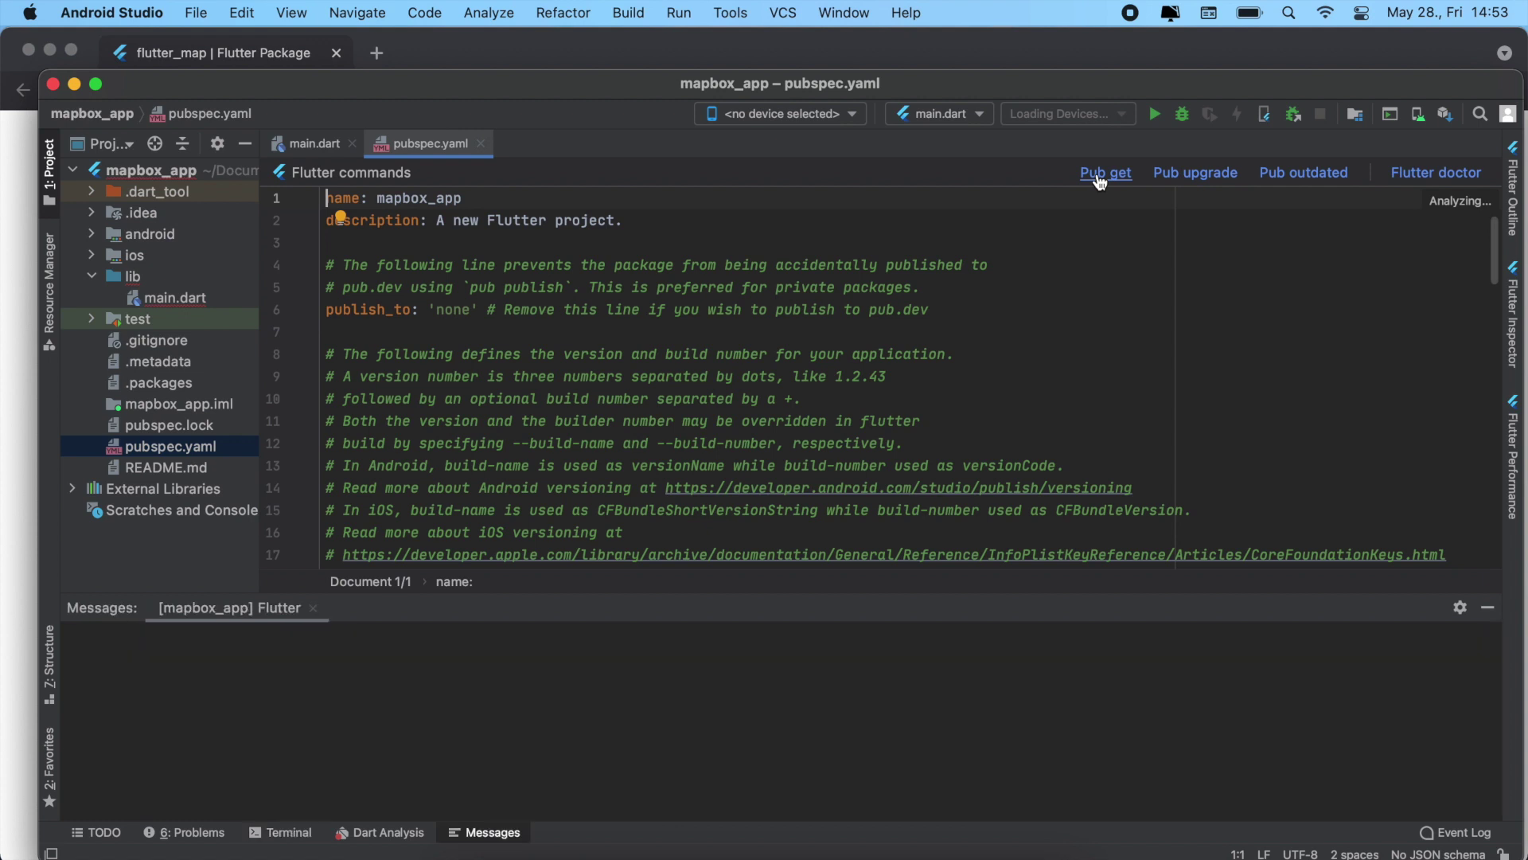
{"action": "key", "text": "super+Tab"}
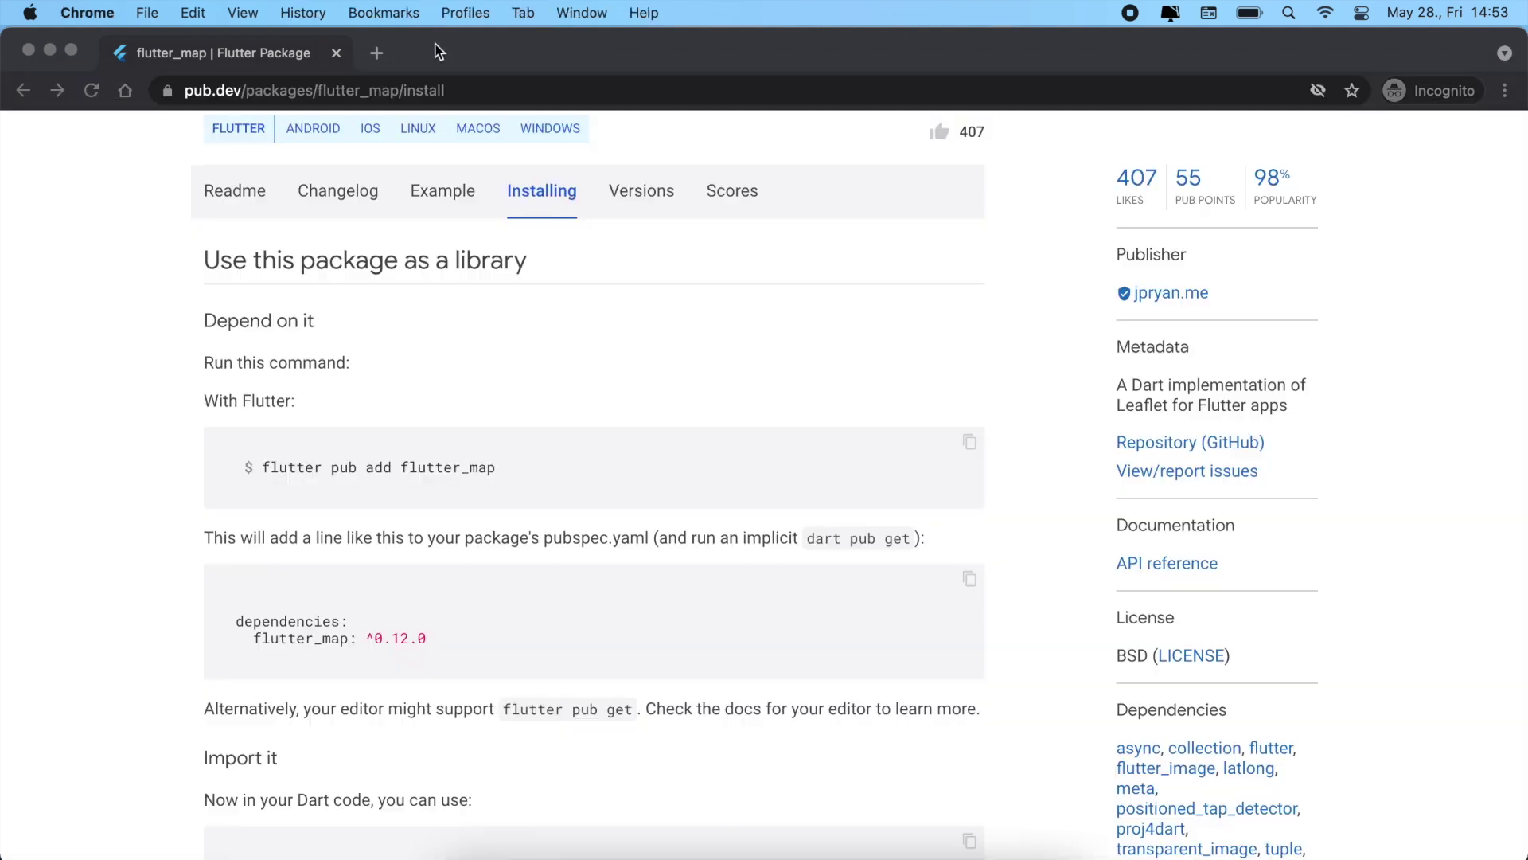
{"action": "scroll", "coordinate": [406, 638], "scroll_direction": "down", "scroll_amount": 3}
Paste the package:flutter_map/flutter_map.dart import as line 2 of main.dart.
{"action": "left_click", "coordinate": [970, 588]}
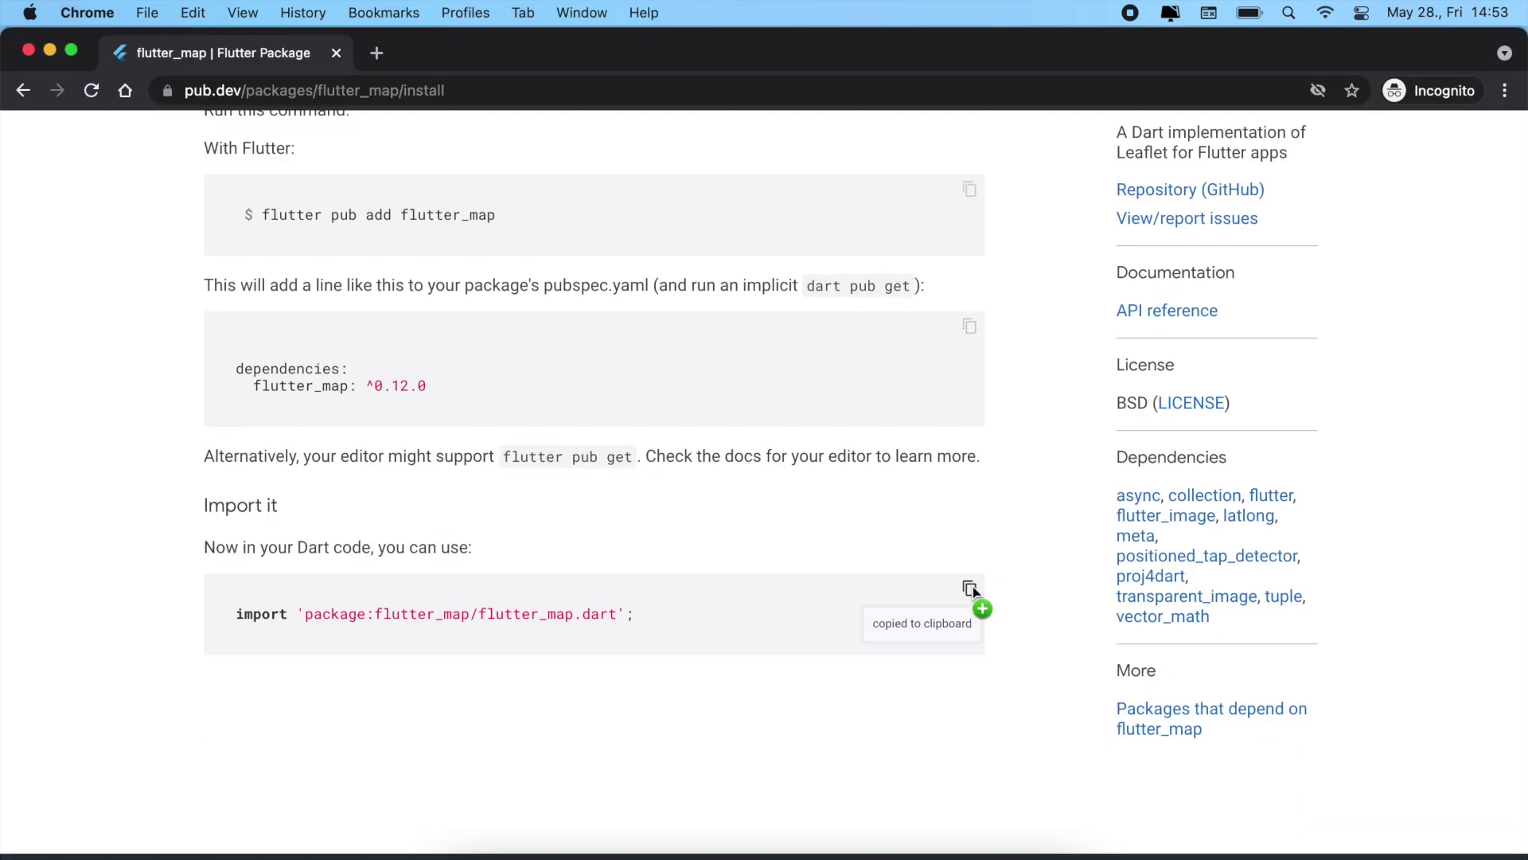
{"action": "left_click", "coordinate": [800, 849]}
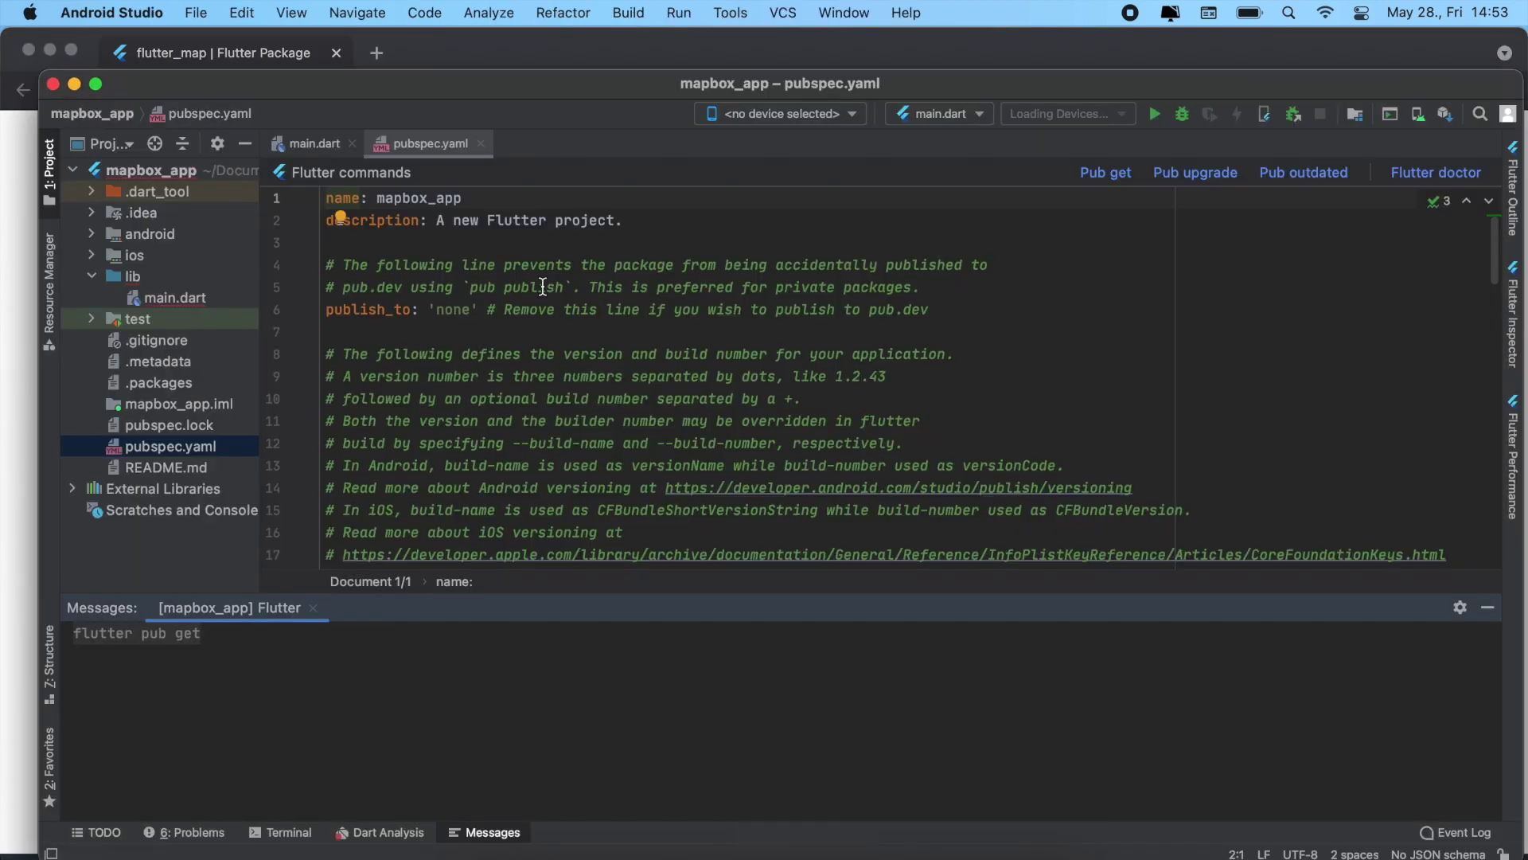
{"action": "left_click", "coordinate": [313, 143]}
{"action": "scroll", "coordinate": [633, 353], "scroll_direction": "up", "scroll_amount": 5}
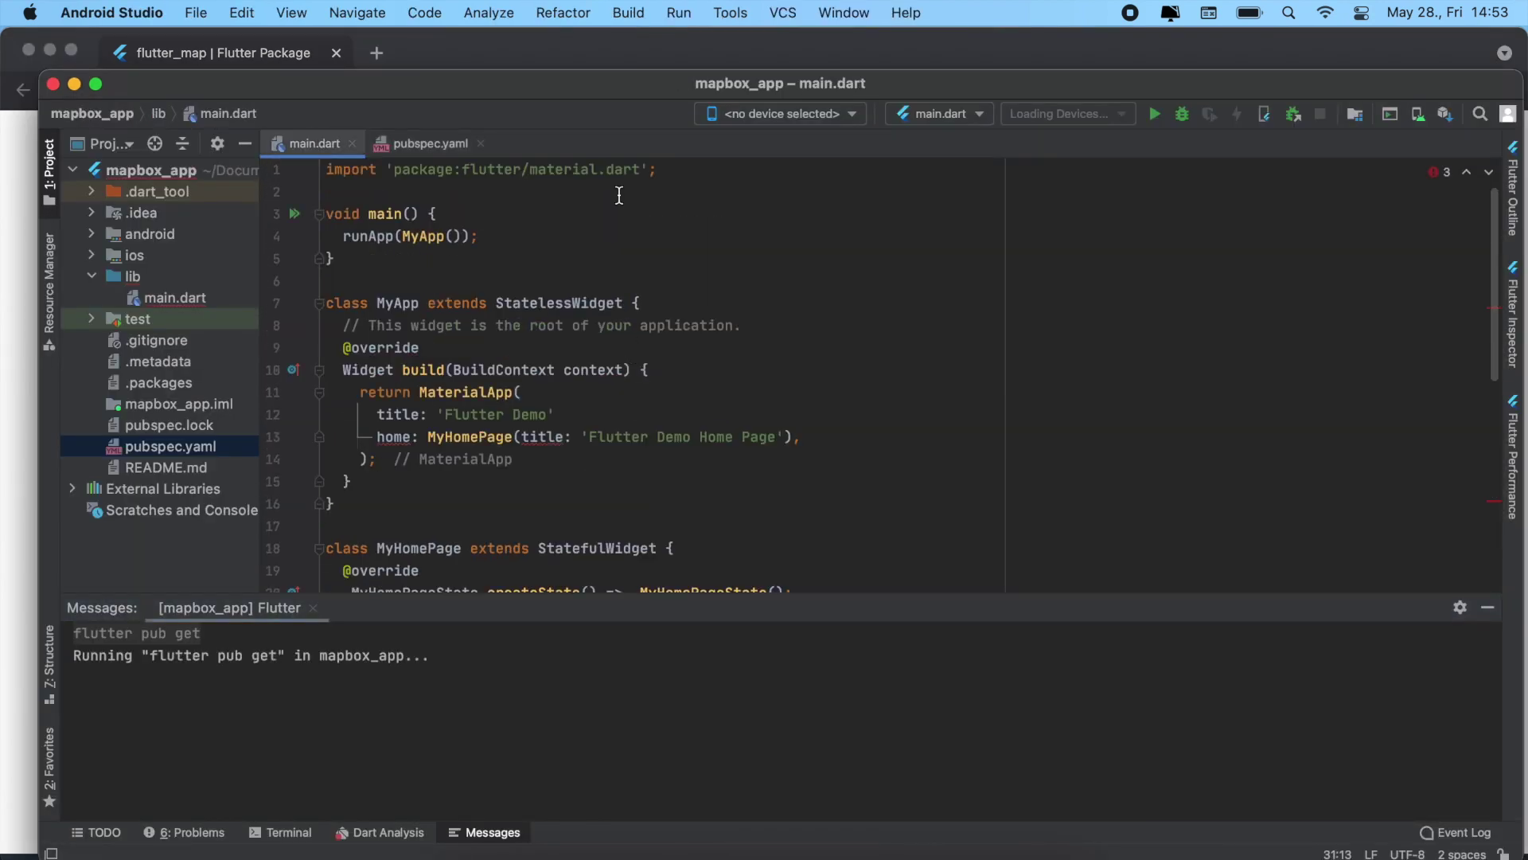
{"action": "key", "text": "Return"}
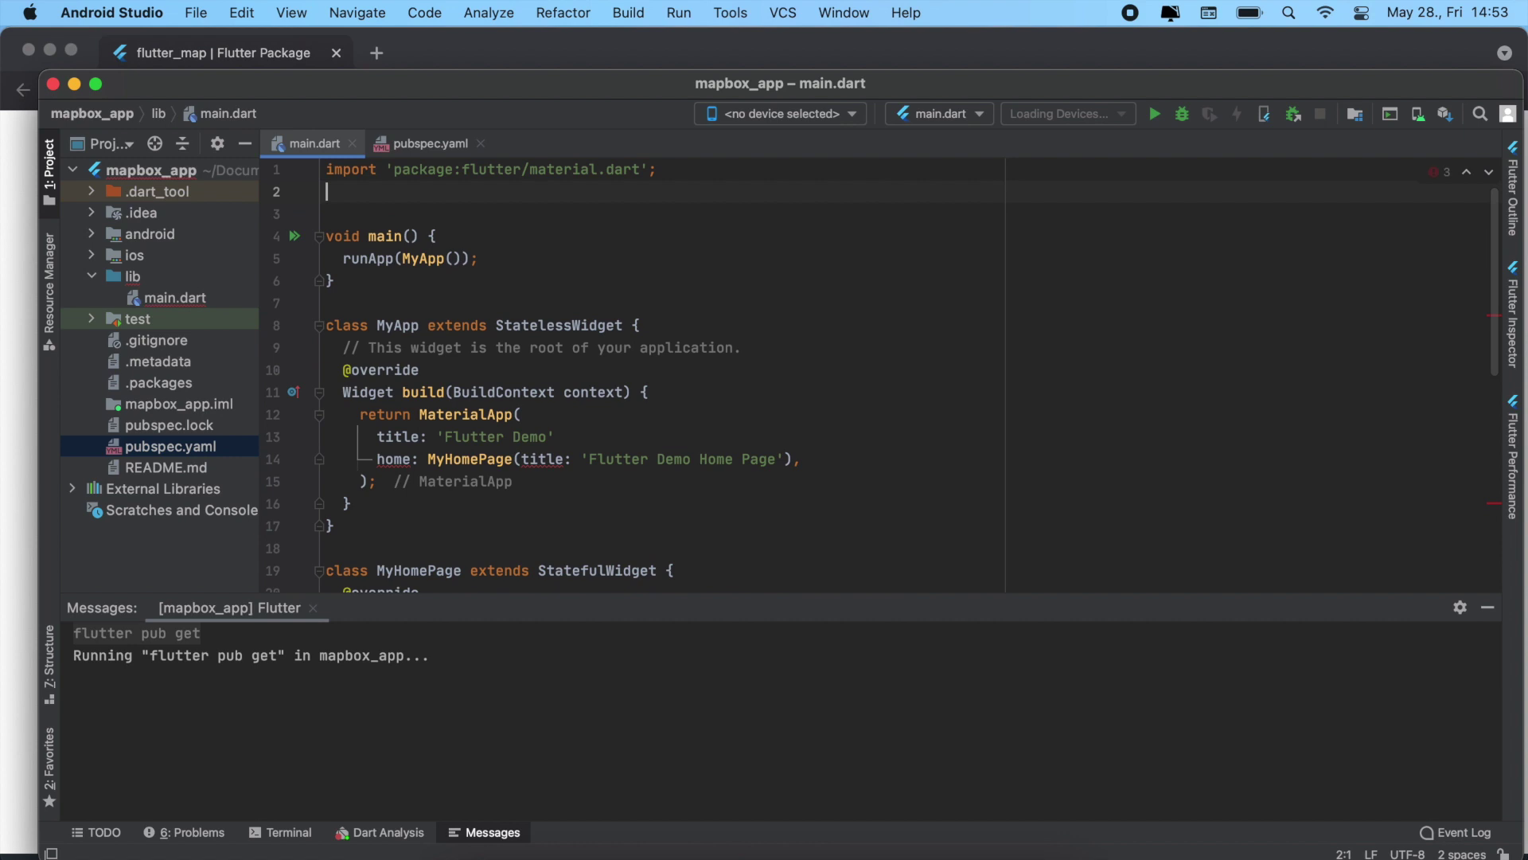
{"action": "key", "text": "super+v"}
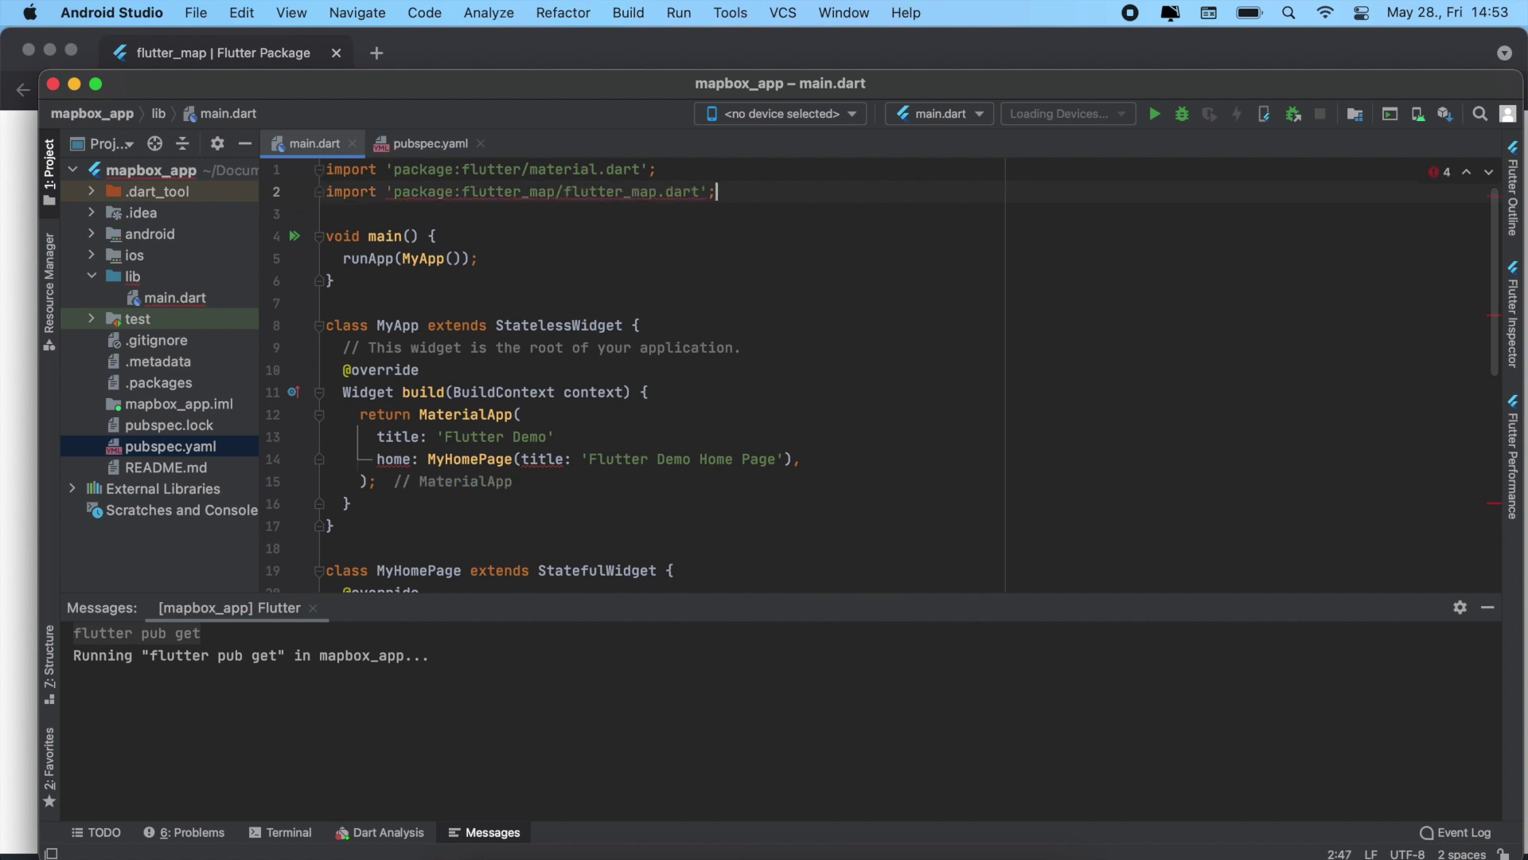
Copy the FlutterMap usage example code from the flutter_map Readme.
{"action": "left_click", "coordinate": [6, 263]}
{"action": "scroll", "coordinate": [440, 310], "scroll_direction": "up", "scroll_amount": 5}
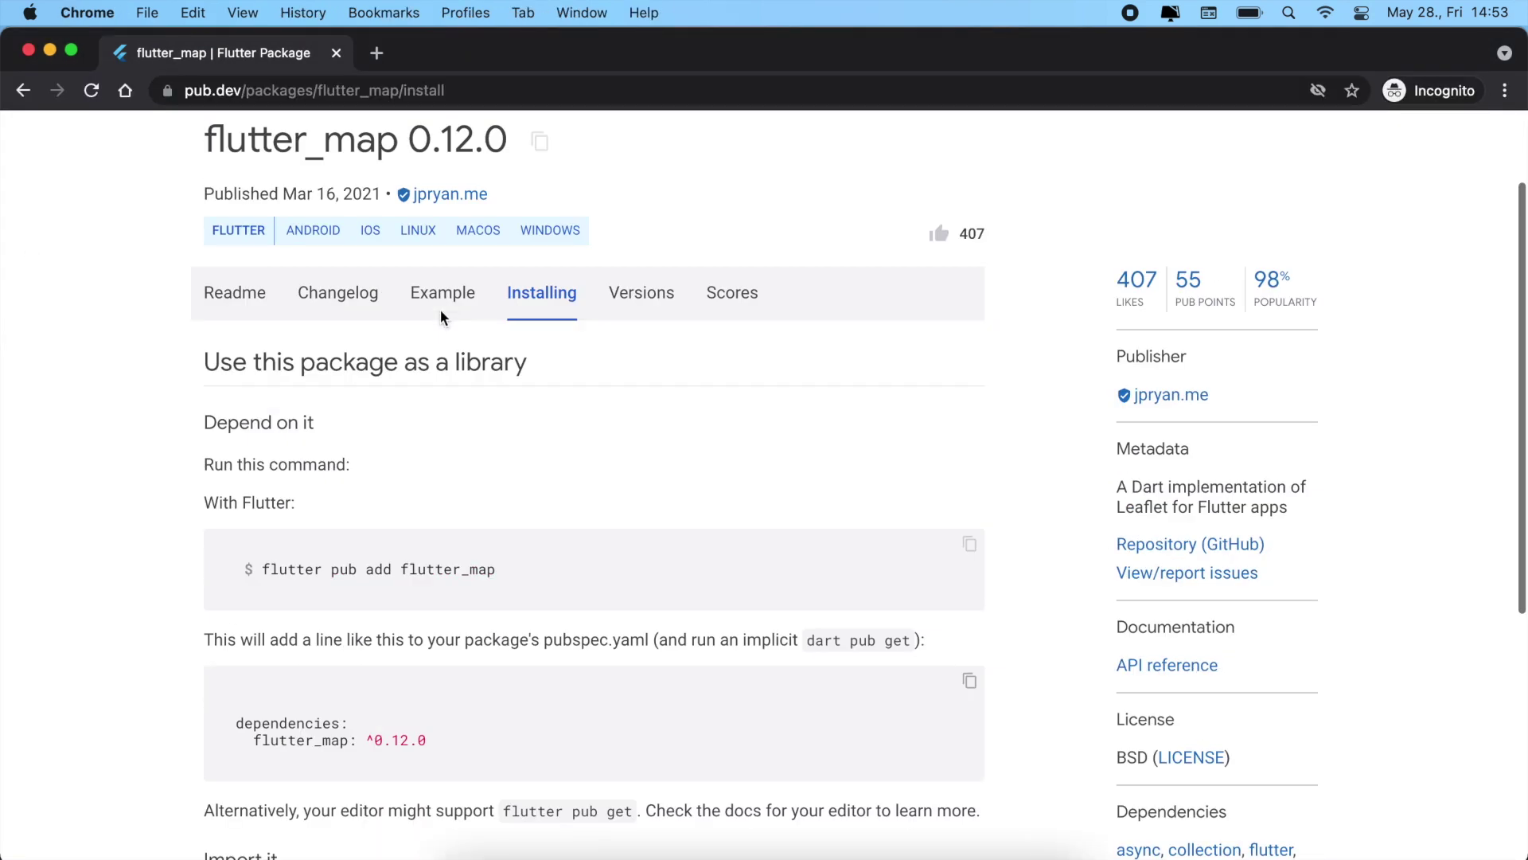
{"action": "scroll", "coordinate": [441, 310], "scroll_direction": "up", "scroll_amount": 3}
{"action": "left_click", "coordinate": [234, 413]}
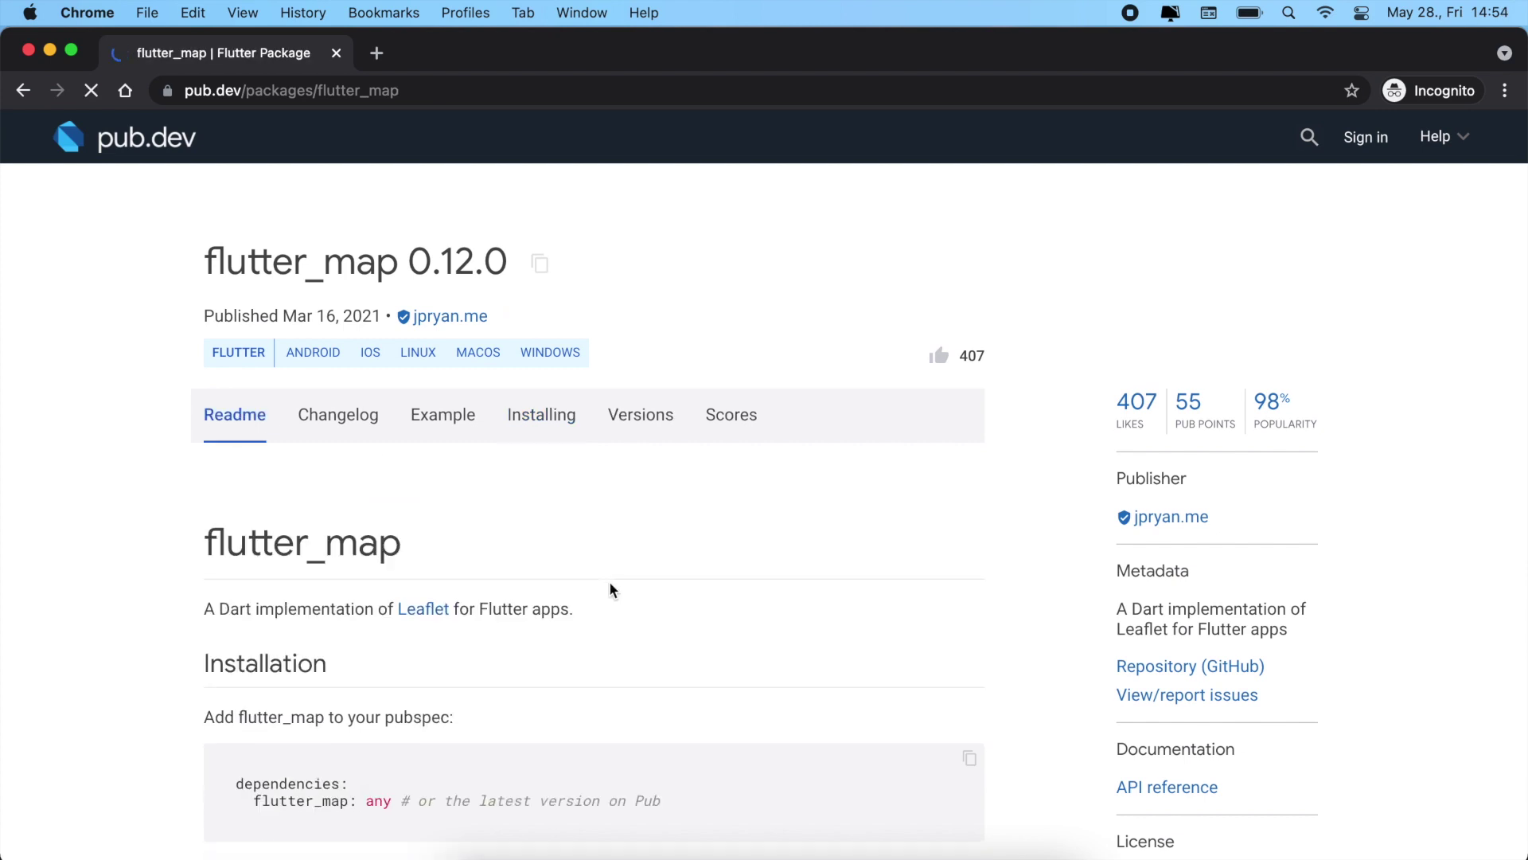
{"action": "scroll", "coordinate": [609, 582], "scroll_direction": "down", "scroll_amount": 5}
{"action": "scroll", "coordinate": [610, 581], "scroll_direction": "down", "scroll_amount": 5}
{"action": "scroll", "coordinate": [609, 582], "scroll_direction": "down", "scroll_amount": 5}
{"action": "scroll", "coordinate": [609, 582], "scroll_direction": "down", "scroll_amount": 3}
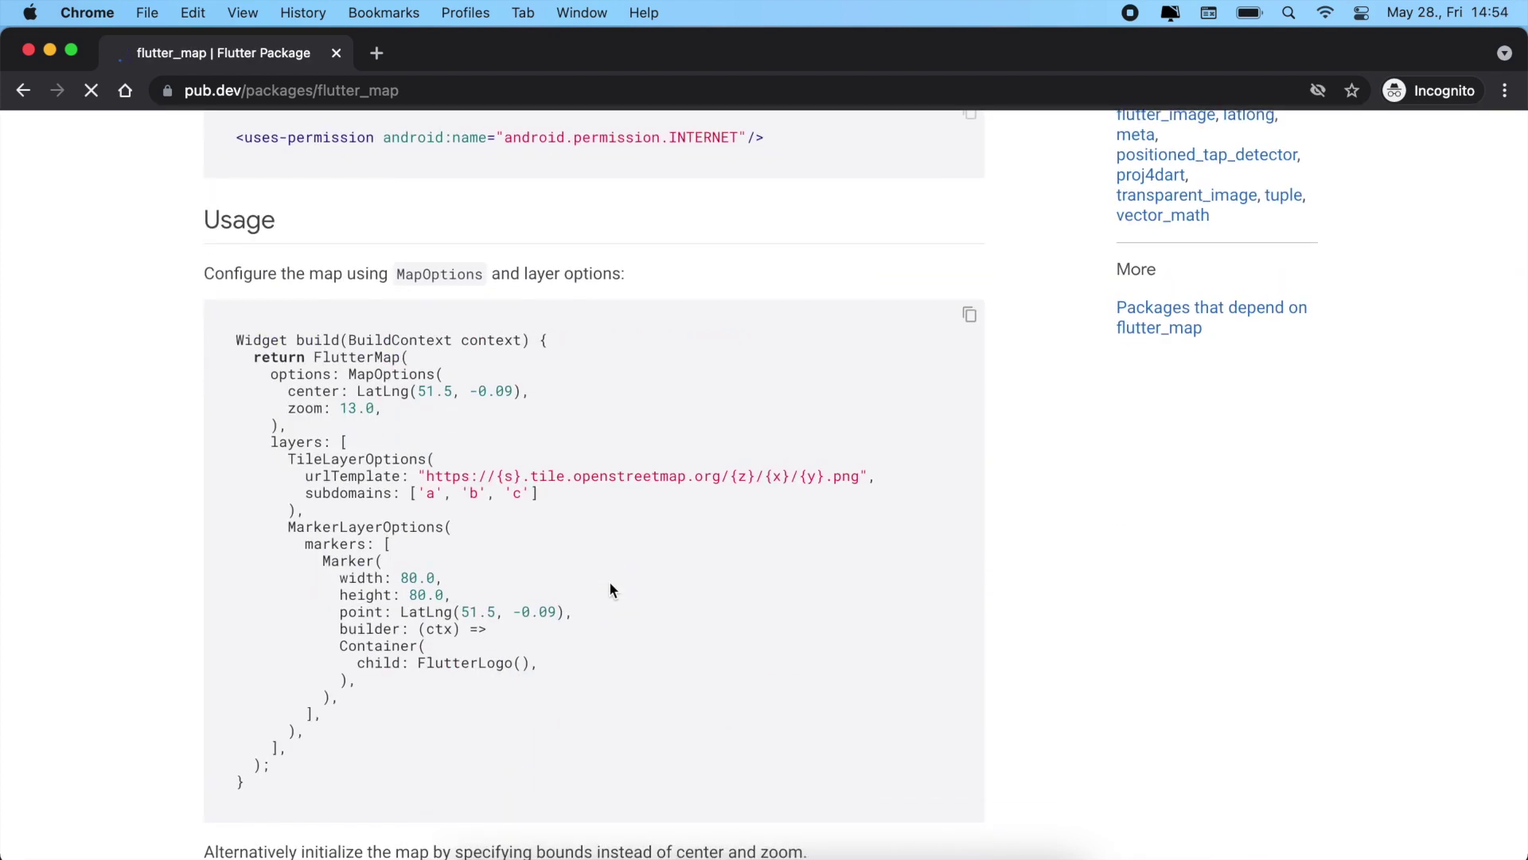
{"action": "scroll", "coordinate": [610, 582], "scroll_direction": "down", "scroll_amount": 2}
{"action": "scroll", "coordinate": [609, 582], "scroll_direction": "down", "scroll_amount": 1}
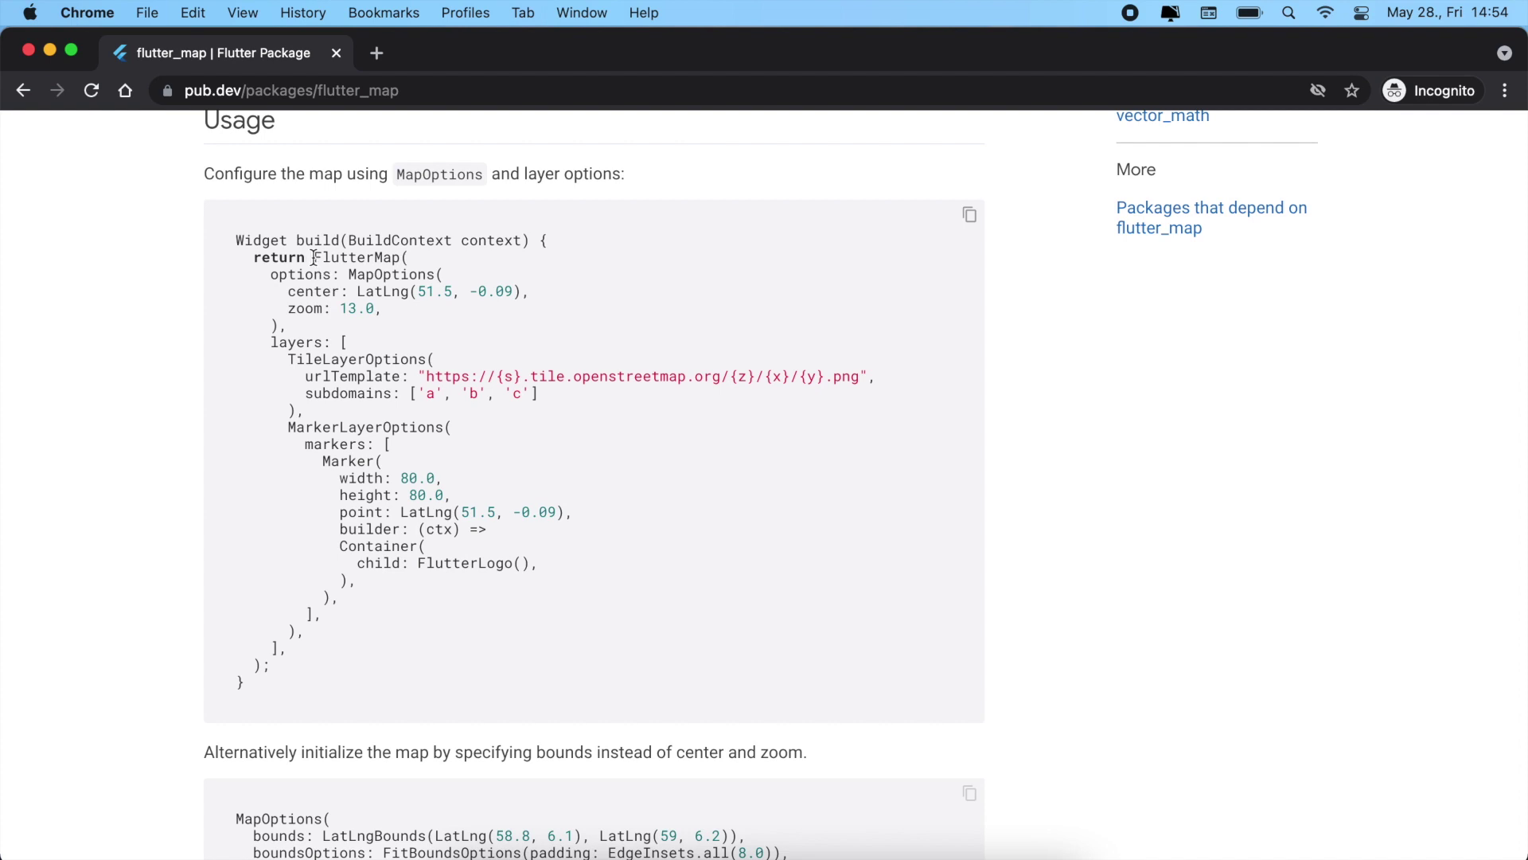
{"action": "left_click_drag", "start_coordinate": [314, 257], "coordinate": [286, 678]}
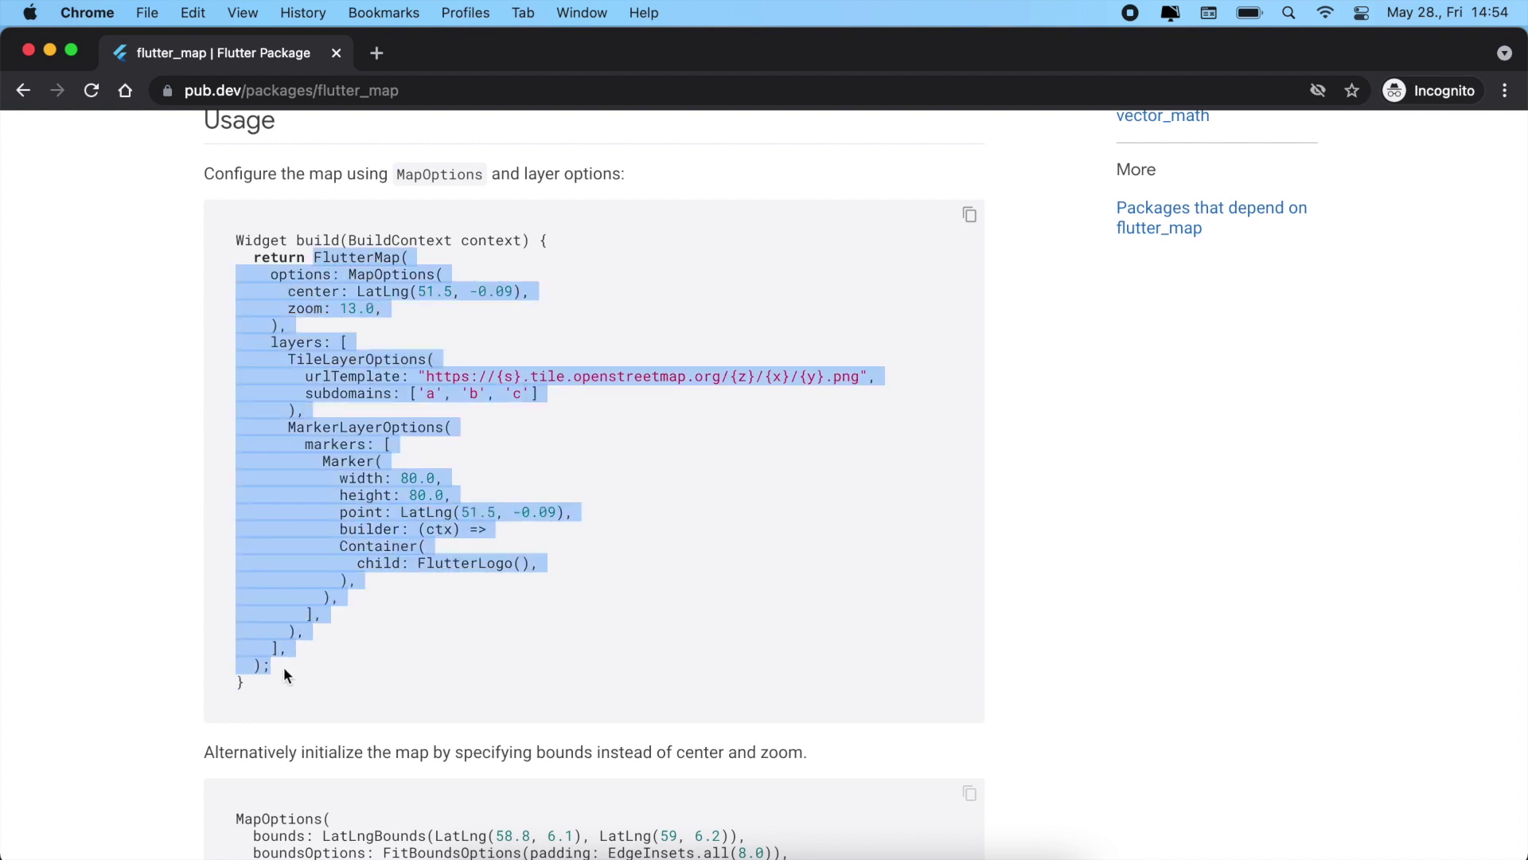
{"action": "key", "text": "super+c"}
{"action": "key", "text": "super+Tab"}
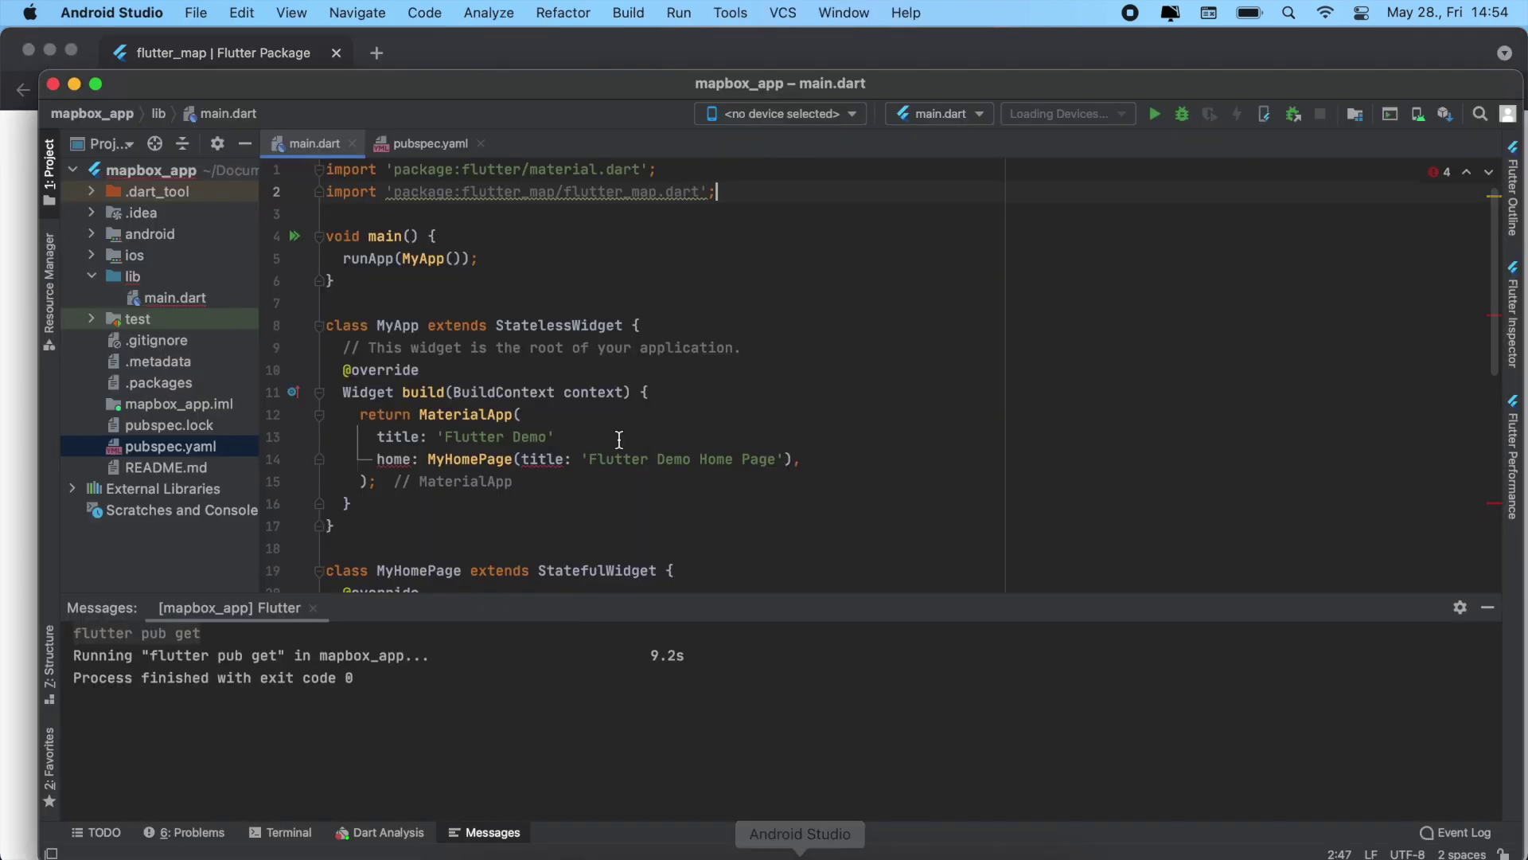
{"action": "scroll", "coordinate": [619, 441], "scroll_direction": "down", "scroll_amount": 2}
{"action": "scroll", "coordinate": [620, 441], "scroll_direction": "down", "scroll_amount": 5}
{"action": "scroll", "coordinate": [618, 441], "scroll_direction": "down", "scroll_amount": 5}
{"action": "scroll", "coordinate": [619, 441], "scroll_direction": "down", "scroll_amount": 3}
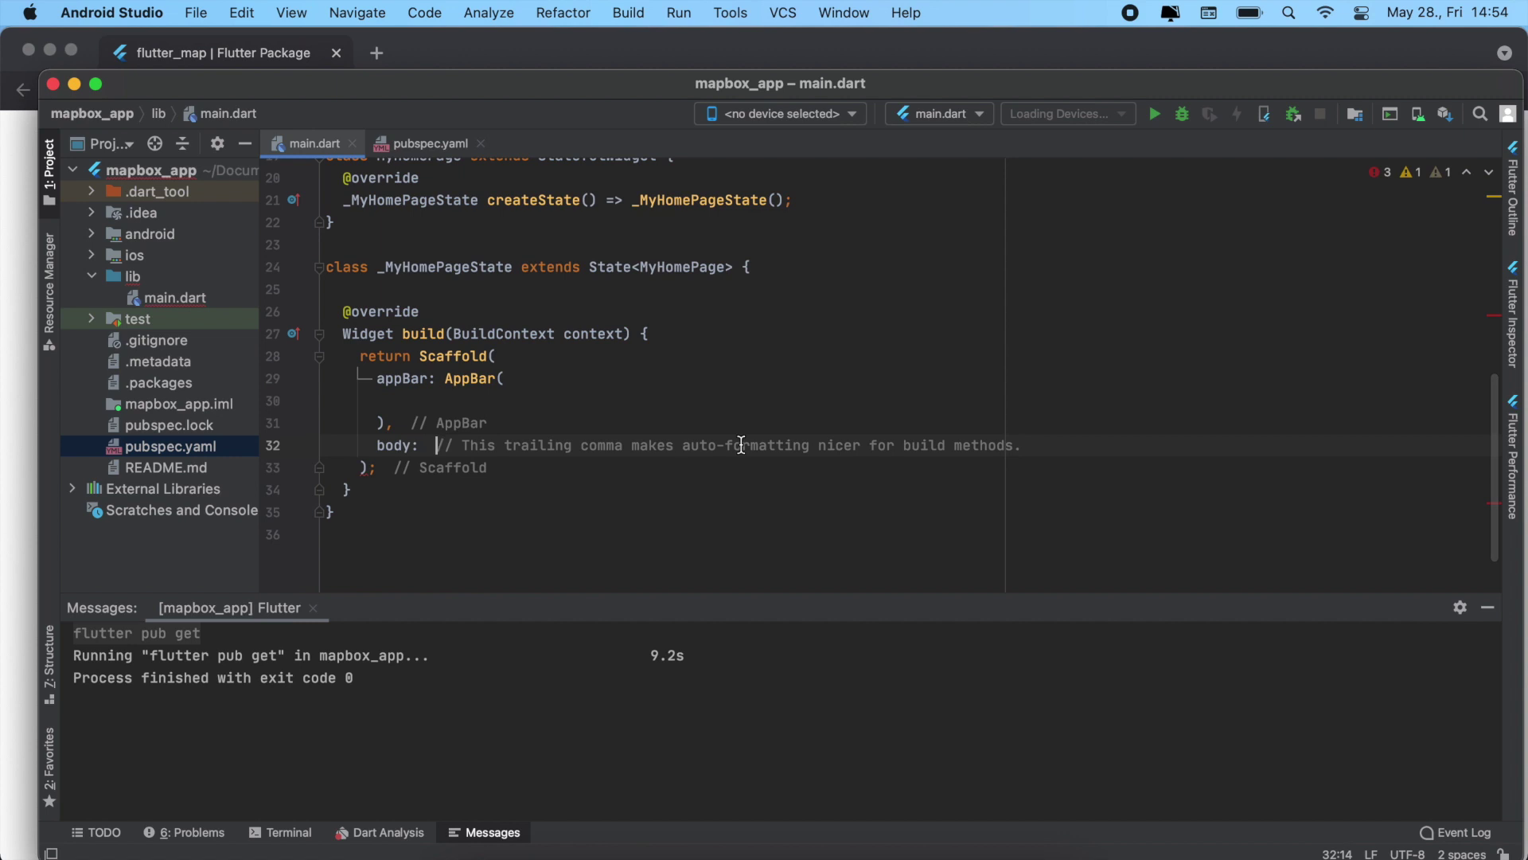
Replace the comment after body: in main.dart with the FlutterMap example.
{"action": "mouse_move", "coordinate": [440, 446]}
{"action": "left_mouse_down"}
{"action": "mouse_move", "coordinate": [1054, 460]}
{"action": "mouse_move", "coordinate": [449, 445]}
{"action": "left_mouse_up"}
{"action": "left_click", "coordinate": [1039, 445]}
{"action": "key", "text": "BackSpace"}
{"action": "key", "text": "BackSpace"}
{"action": "key", "text": "BackSpace"}
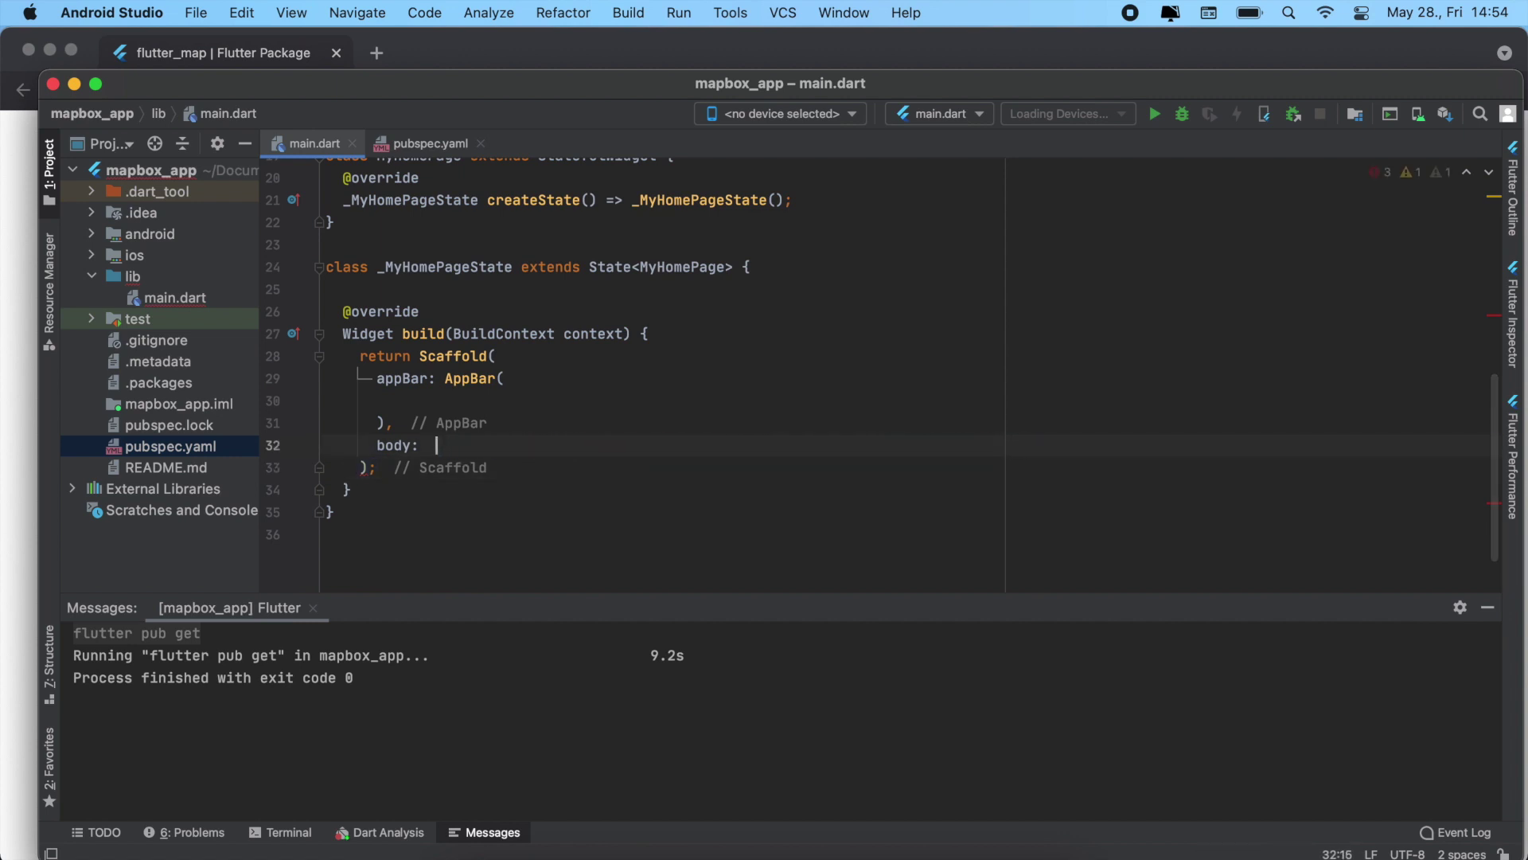
{"action": "key", "text": "super+v"}
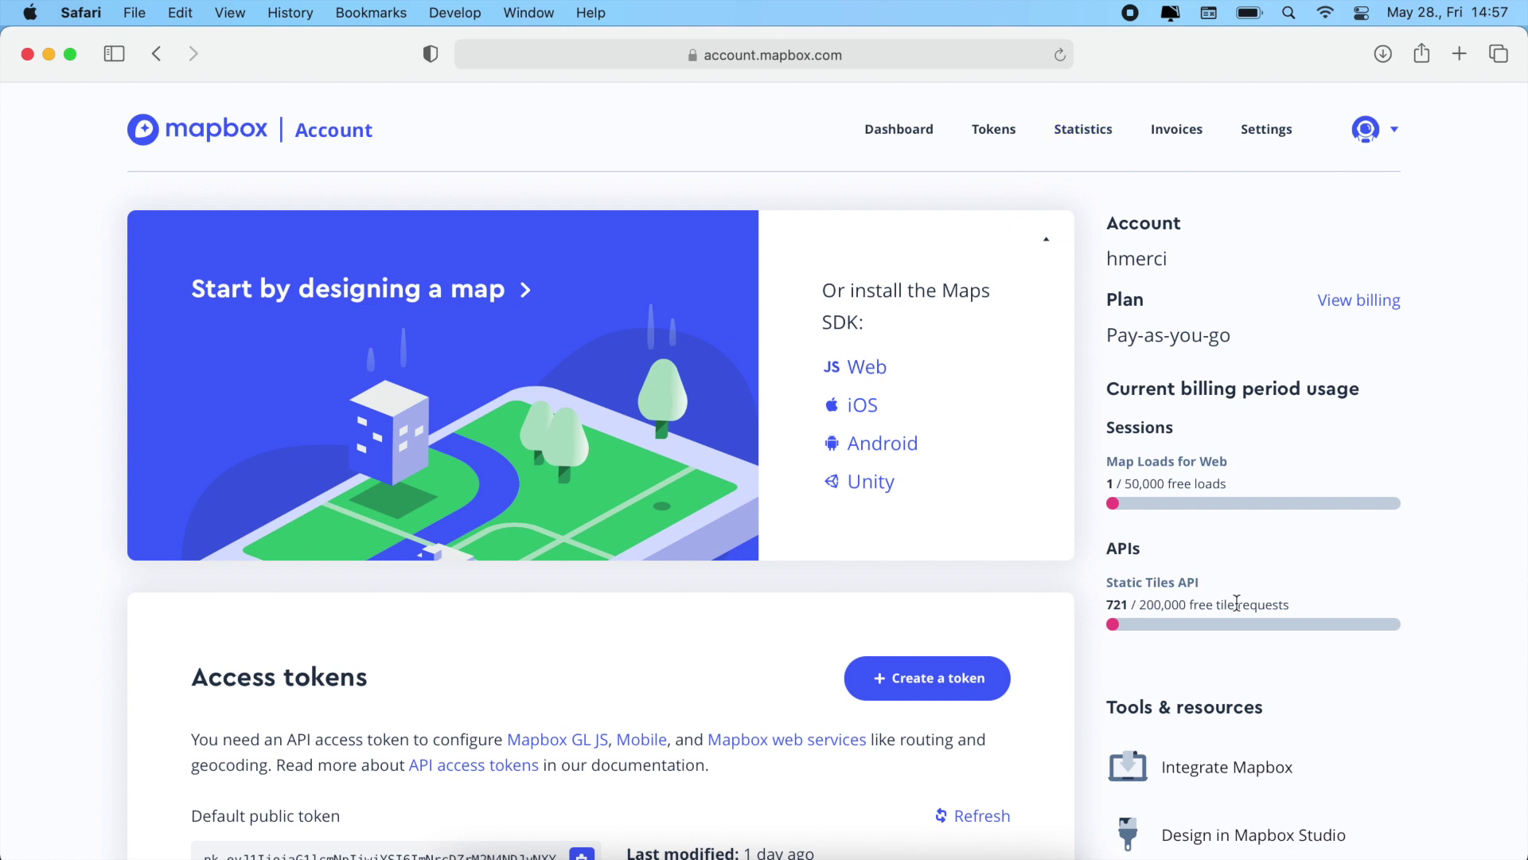
{"action": "scroll", "coordinate": [1237, 603], "scroll_direction": "down", "scroll_amount": 3}
Open Mapbox Studio via 'Design in Mapbox Studio' on the account page.
{"action": "left_click", "coordinate": [1237, 704]}
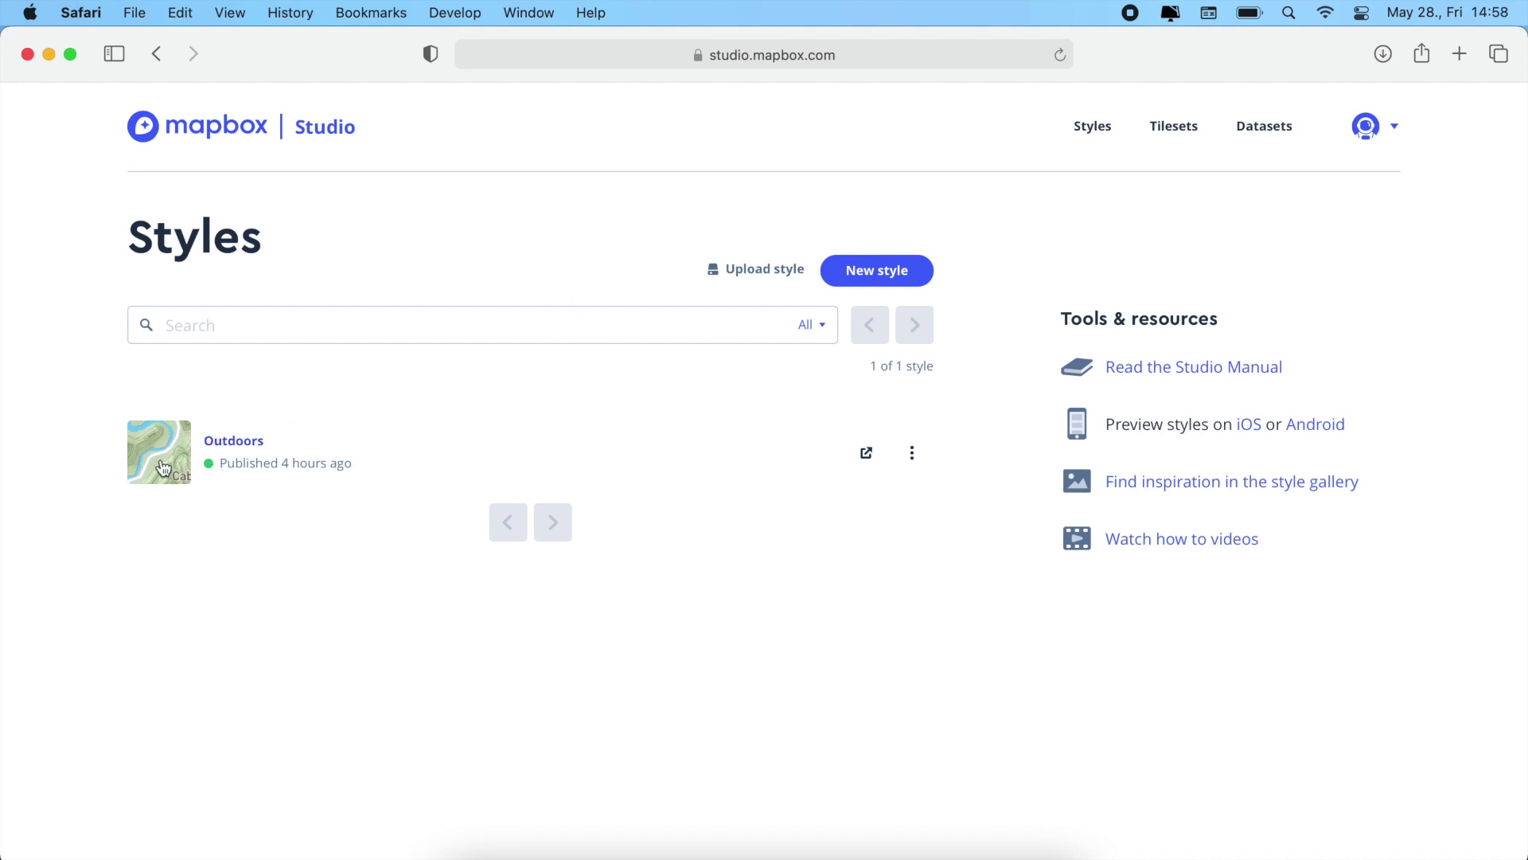
Start a new style and preview the Chilled, Galaxy and Outdoors templates.
{"action": "left_click", "coordinate": [884, 271]}
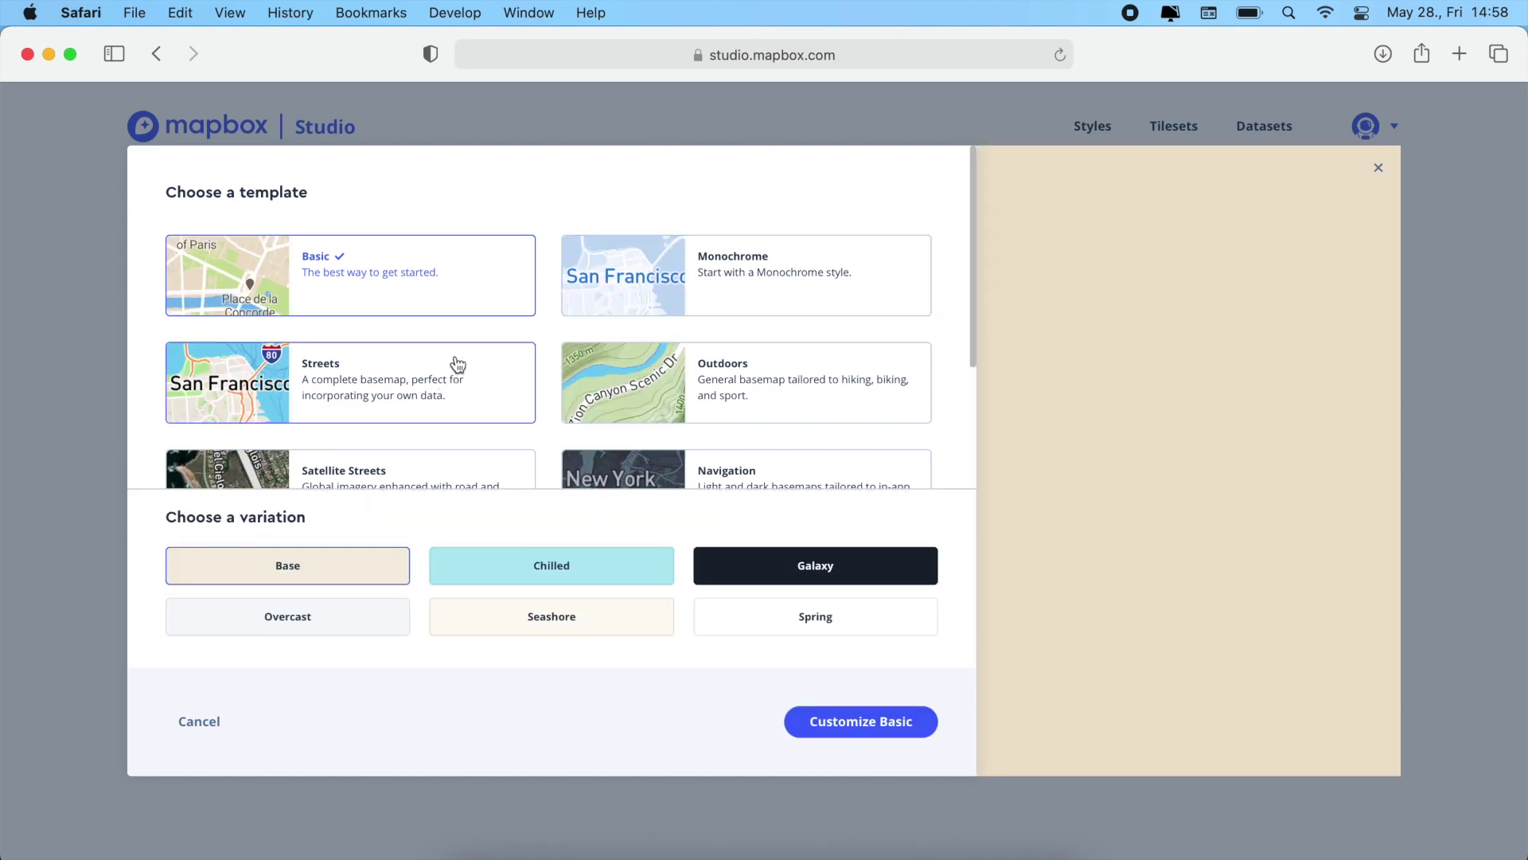
{"action": "left_click", "coordinate": [563, 574]}
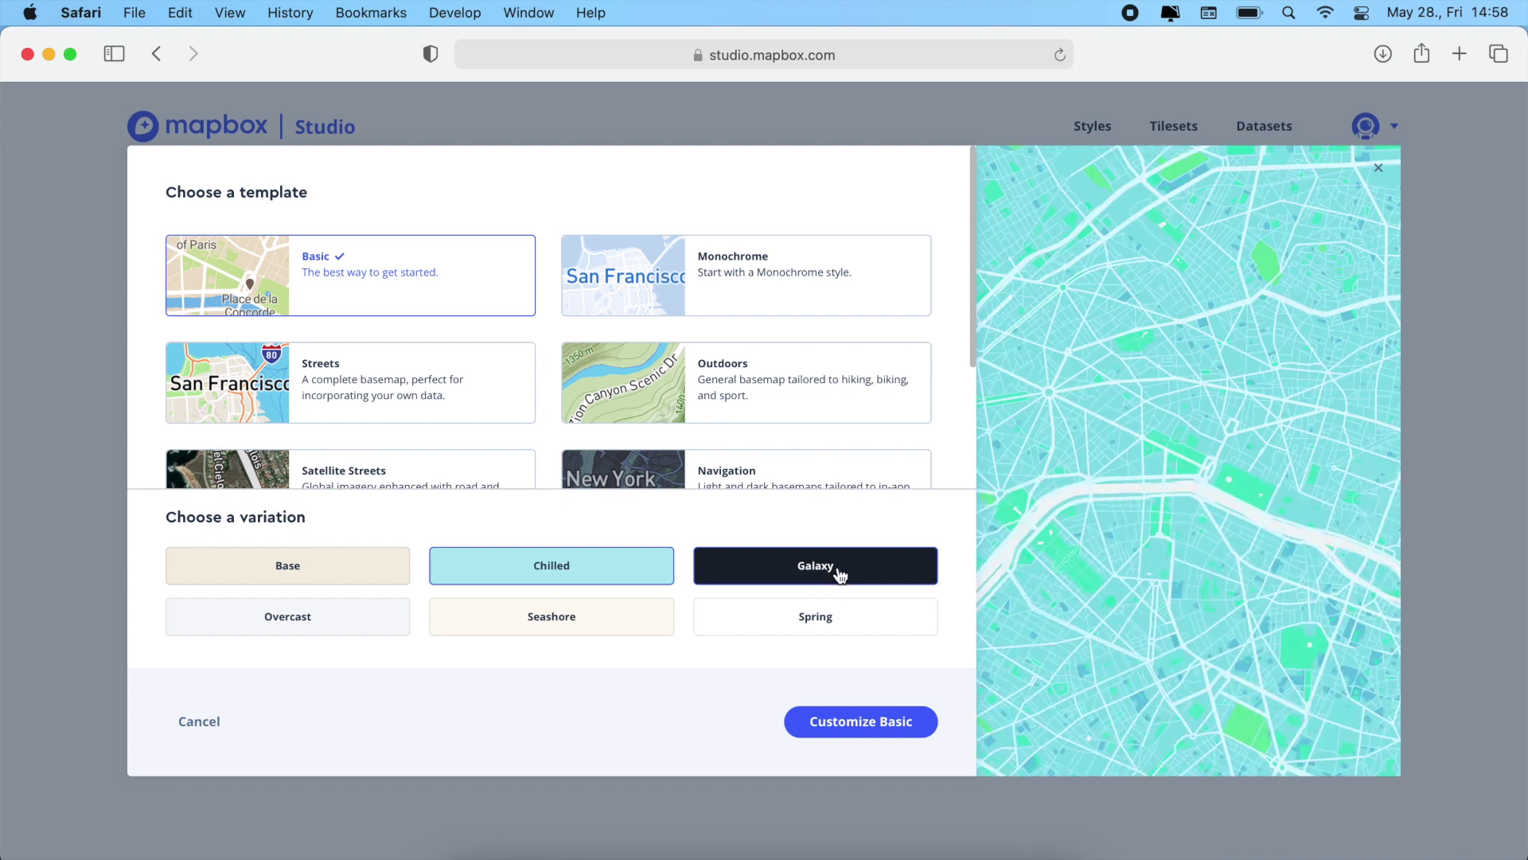
{"action": "left_click", "coordinate": [840, 573]}
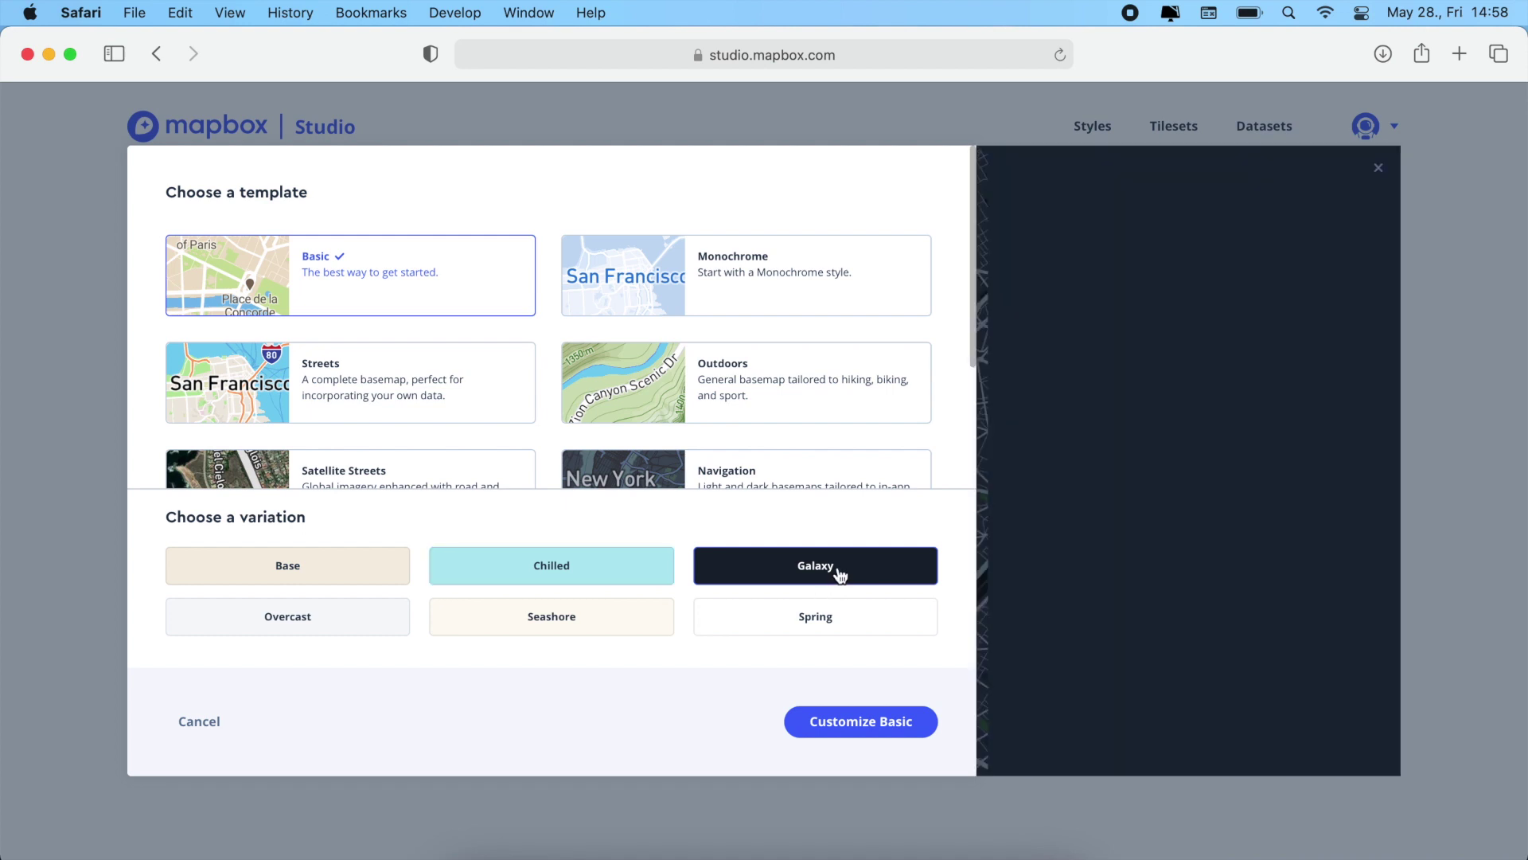
{"action": "left_click", "coordinate": [834, 407]}
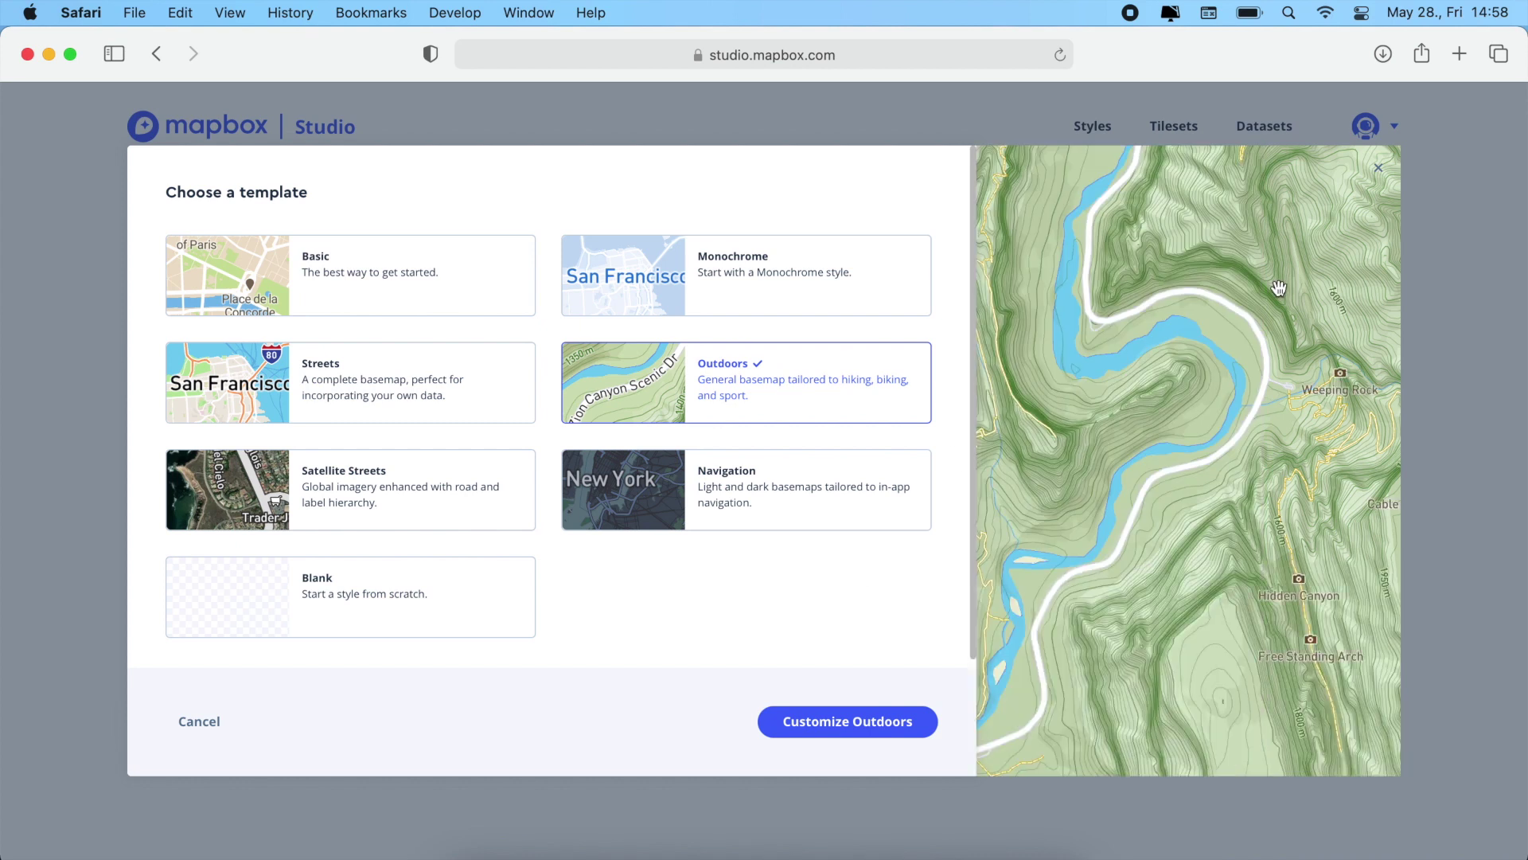
Close the template chooser and open the Outdoors style's sharing details.
{"action": "left_click", "coordinate": [1379, 169]}
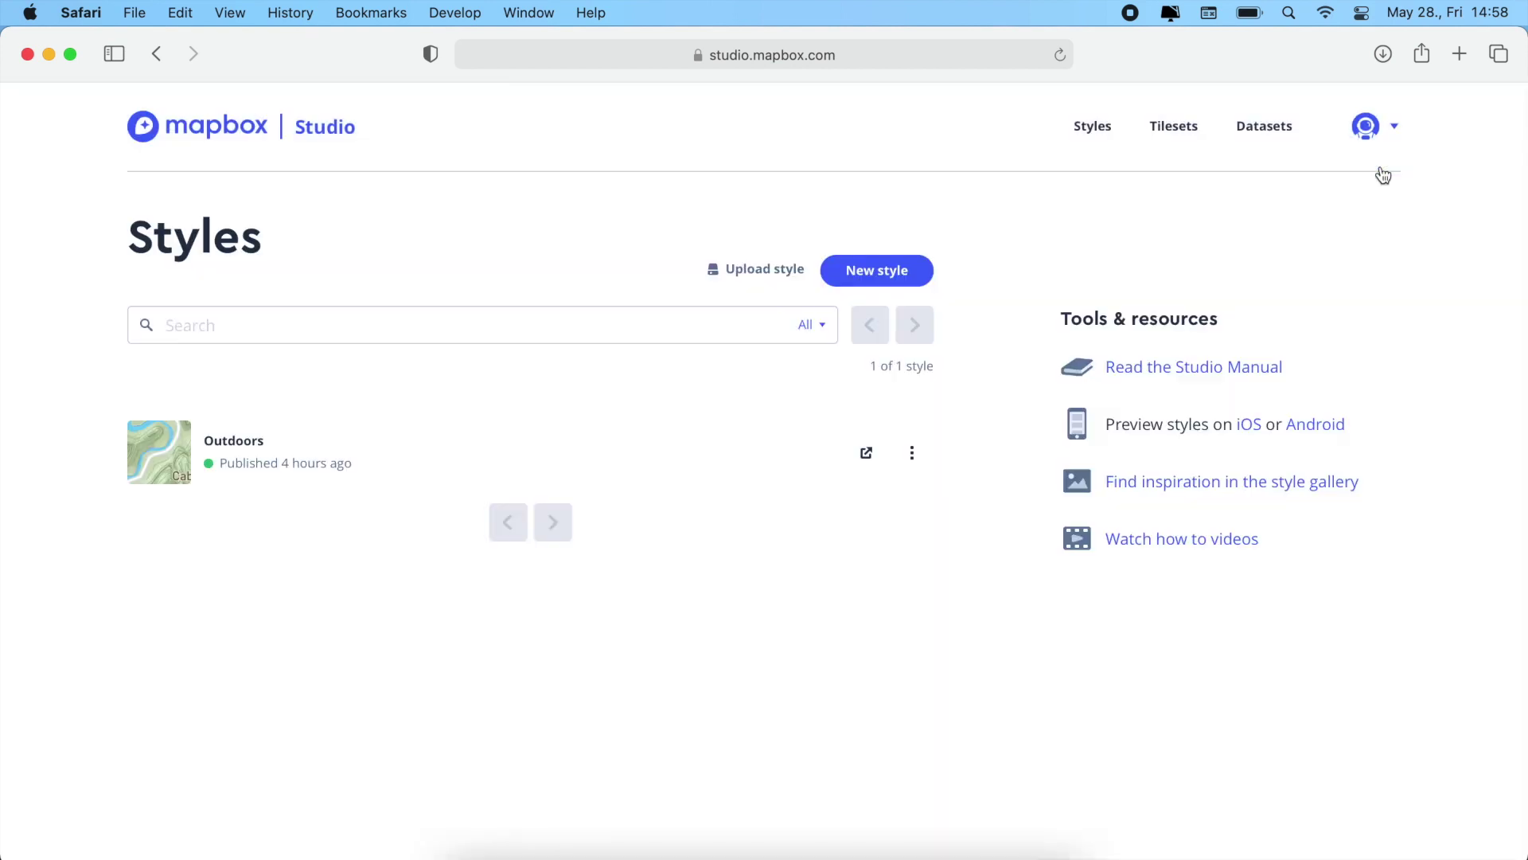
{"action": "left_click", "coordinate": [912, 452]}
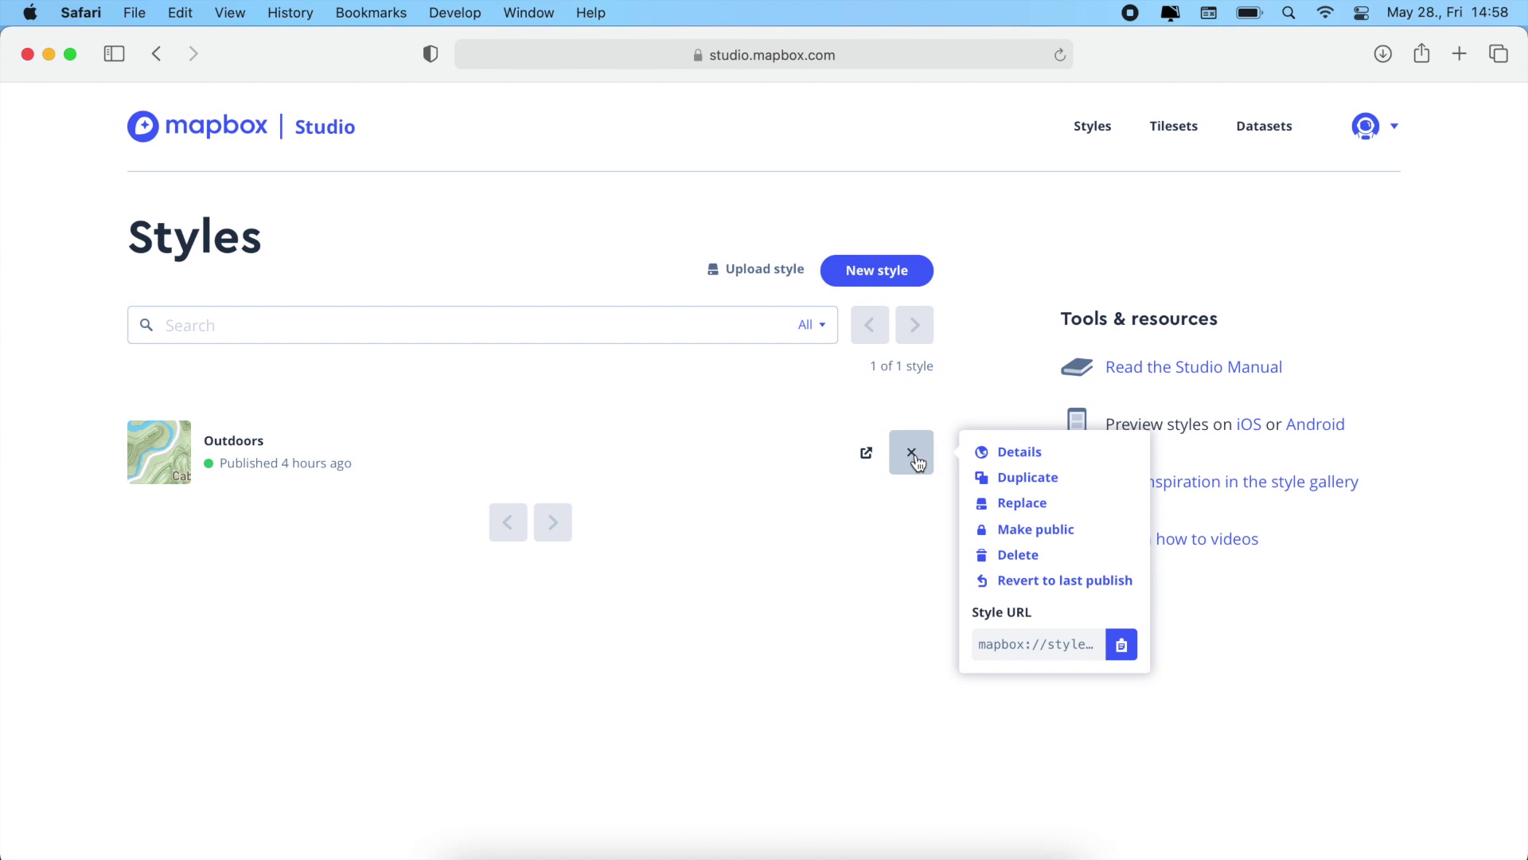
{"action": "left_click", "coordinate": [867, 453]}
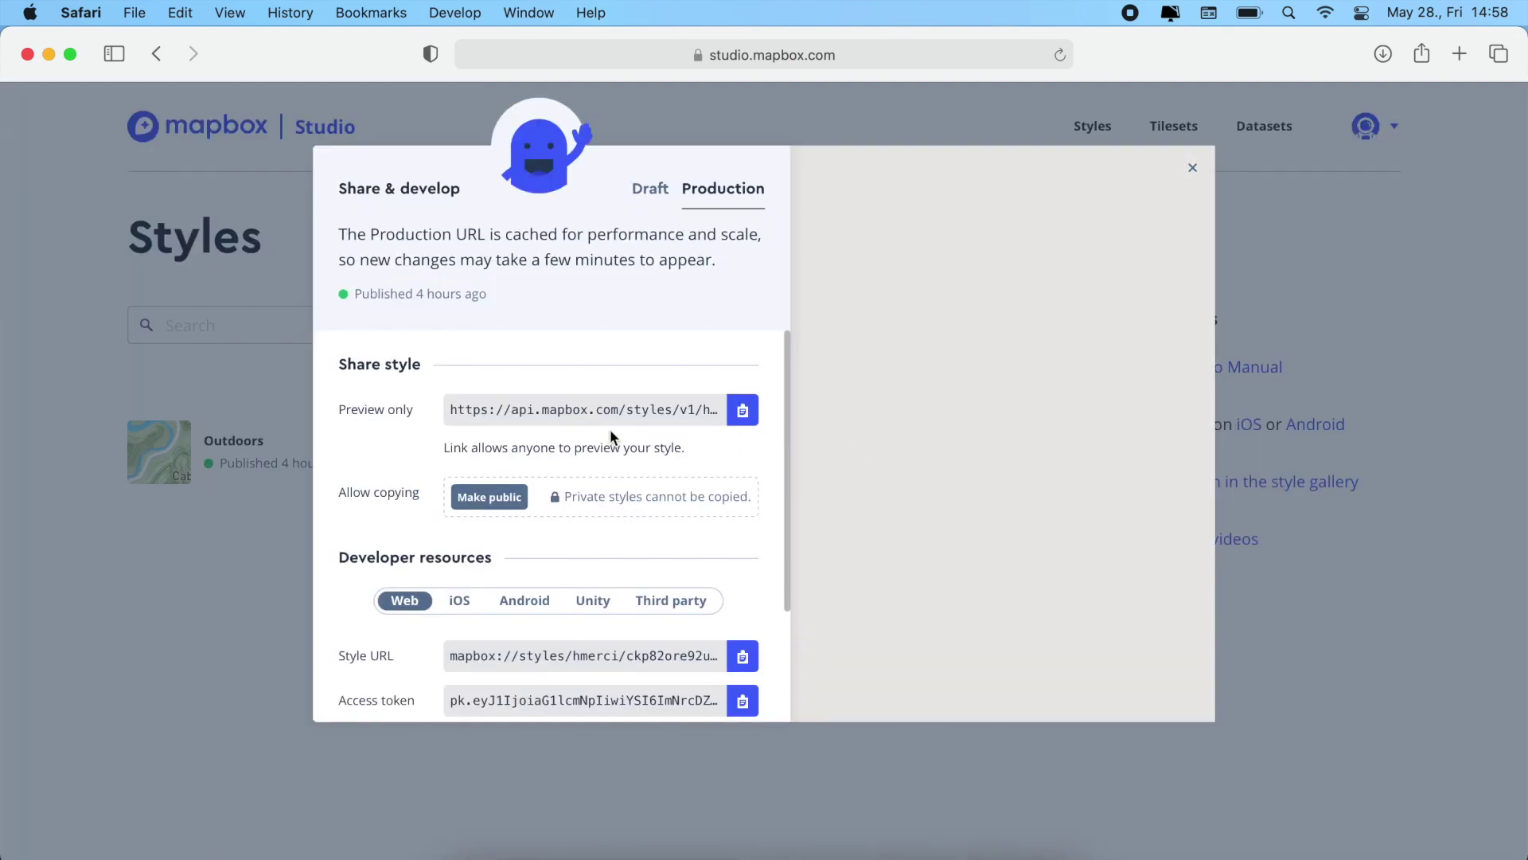
{"action": "scroll", "coordinate": [611, 428], "scroll_direction": "down", "scroll_amount": 3}
{"action": "scroll", "coordinate": [611, 429], "scroll_direction": "down", "scroll_amount": 2}
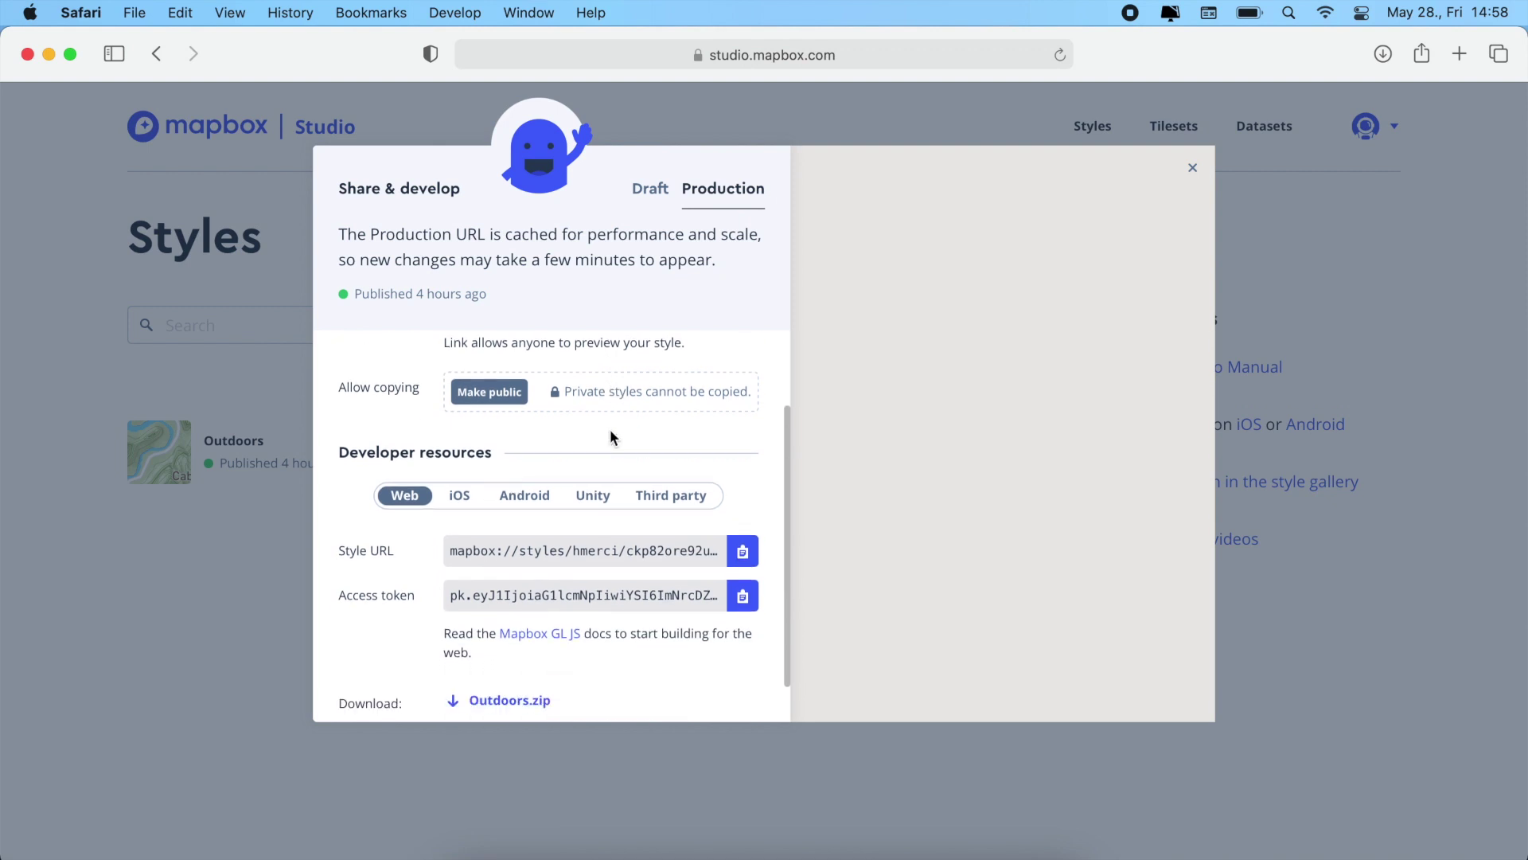
Copy the CARTO integration URL from the Third party tab.
{"action": "left_click", "coordinate": [669, 495]}
{"action": "scroll", "coordinate": [653, 502], "scroll_direction": "down", "scroll_amount": 1}
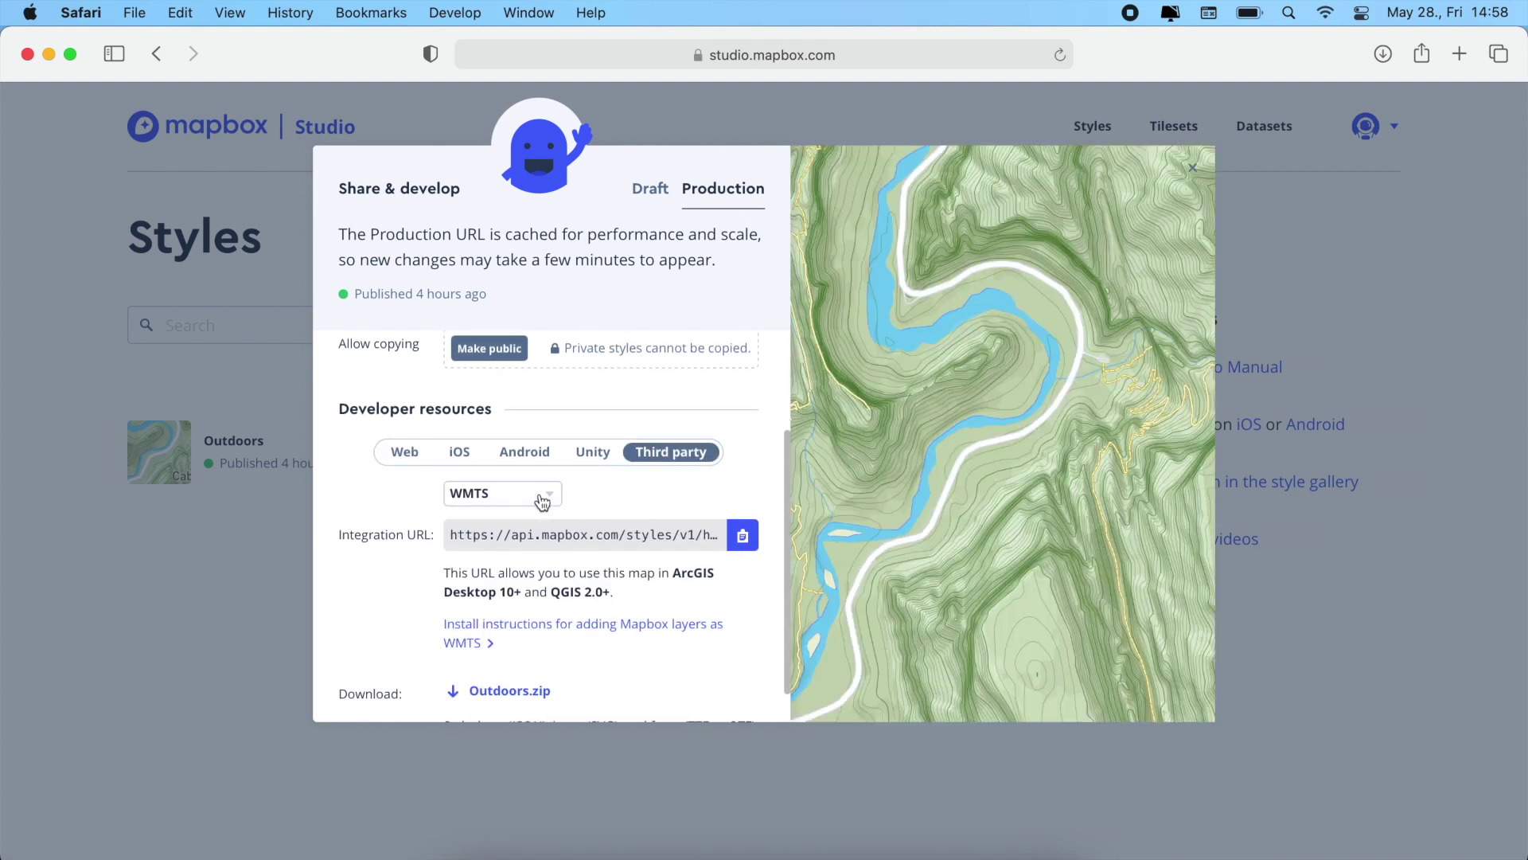
{"action": "left_click", "coordinate": [548, 494]}
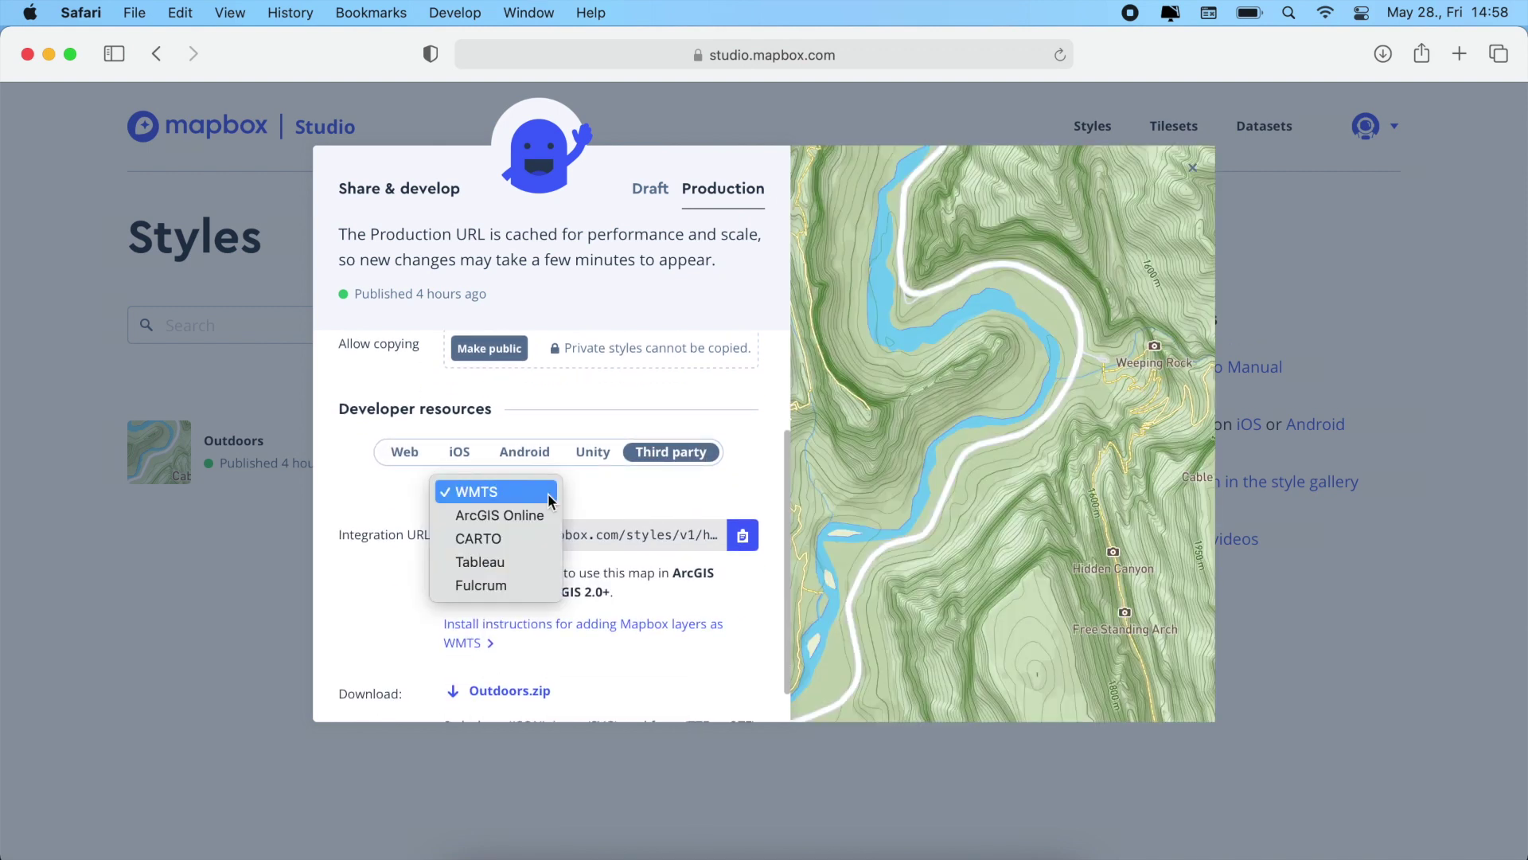
{"action": "left_click", "coordinate": [499, 542]}
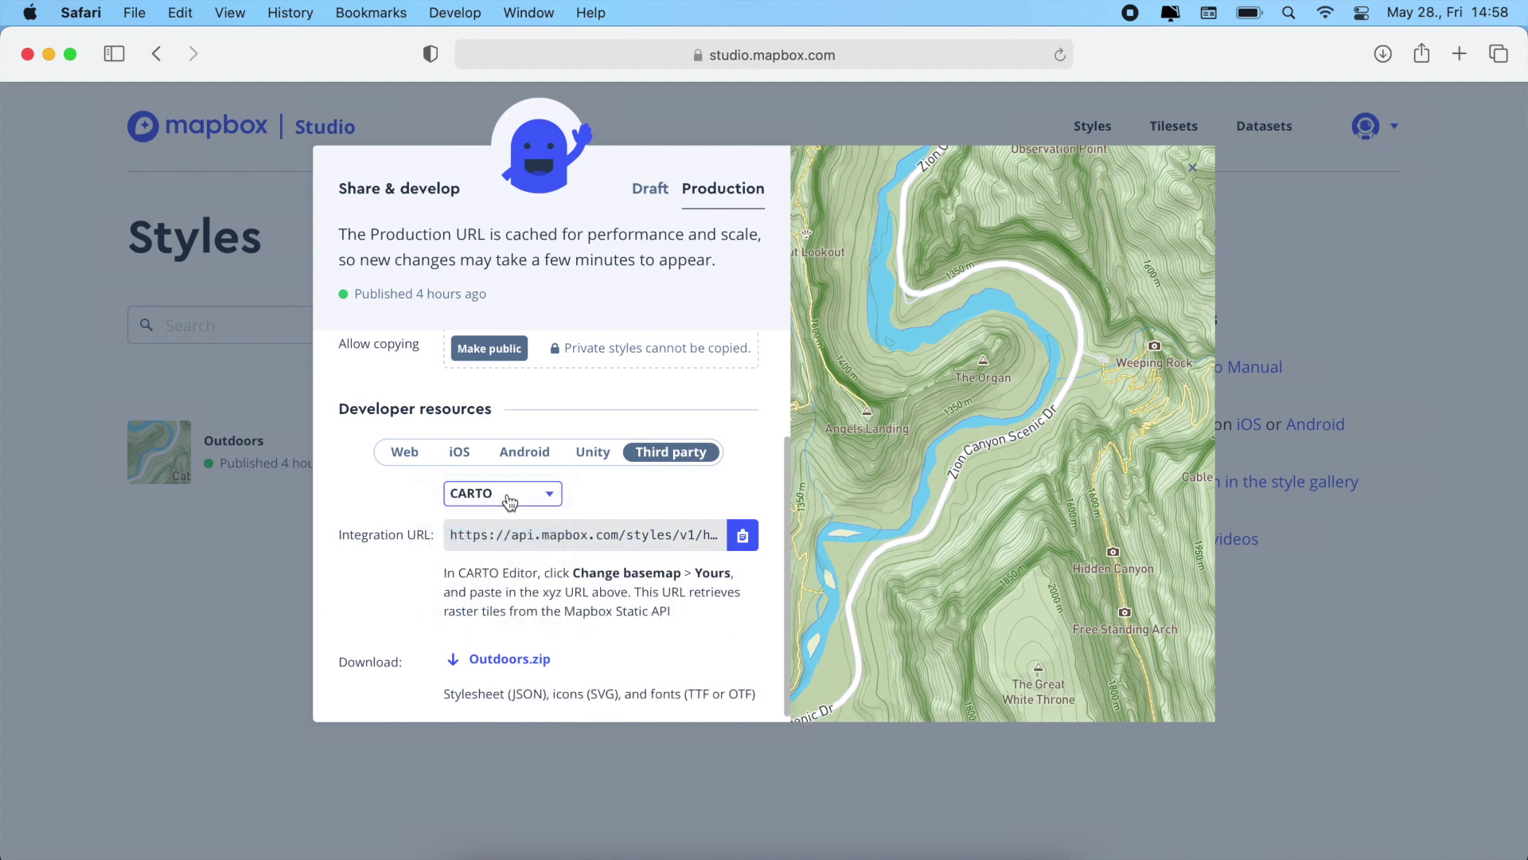
{"action": "left_click", "coordinate": [742, 536]}
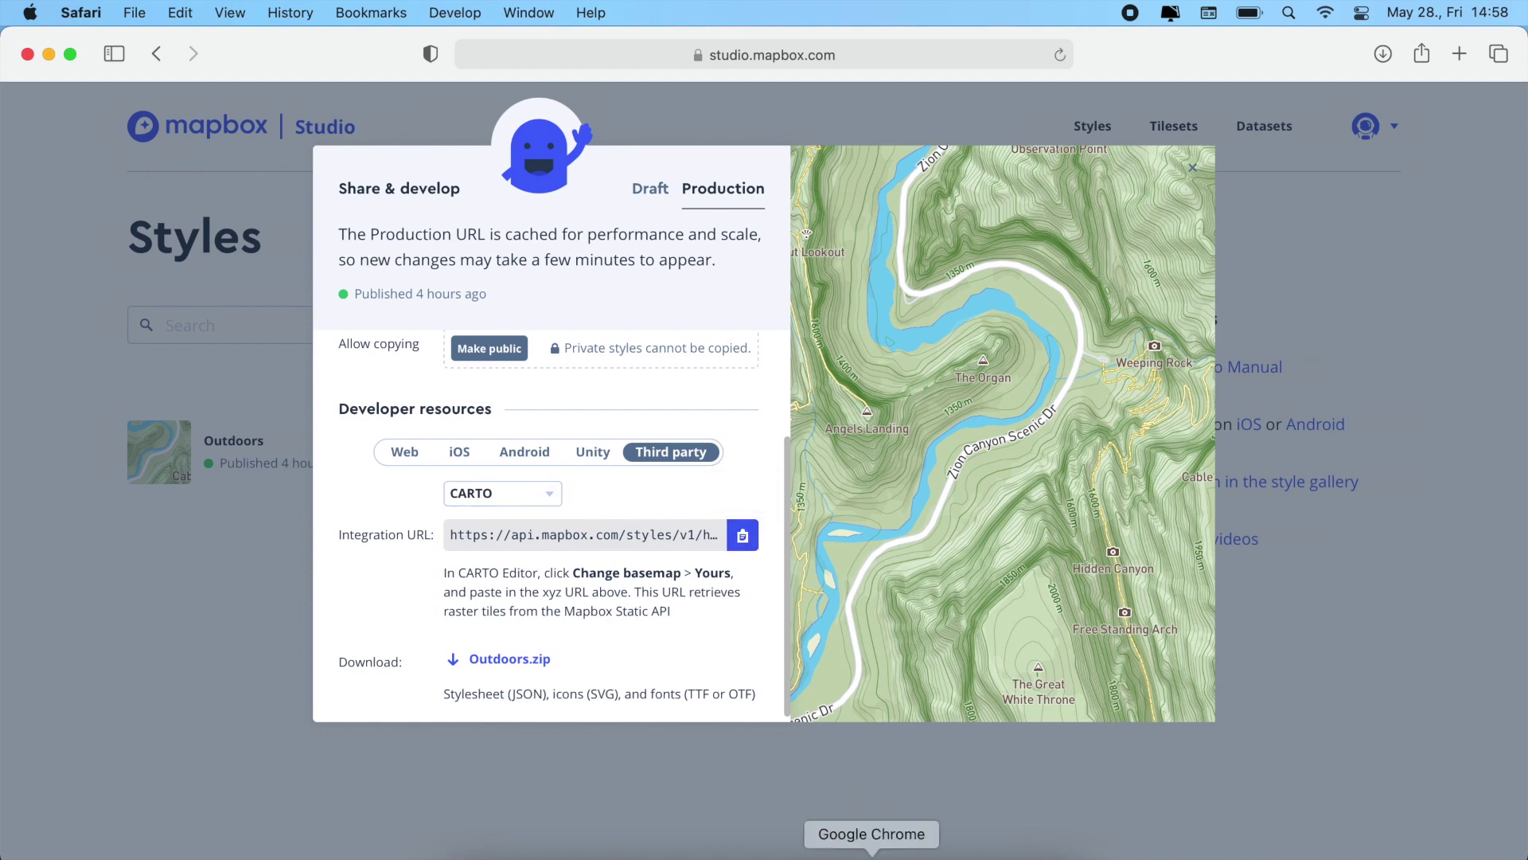
Replace the OpenStreetMap urlTemplate on line 39 with the copied Mapbox Outdoors tile URL.
{"action": "left_click", "coordinate": [799, 851]}
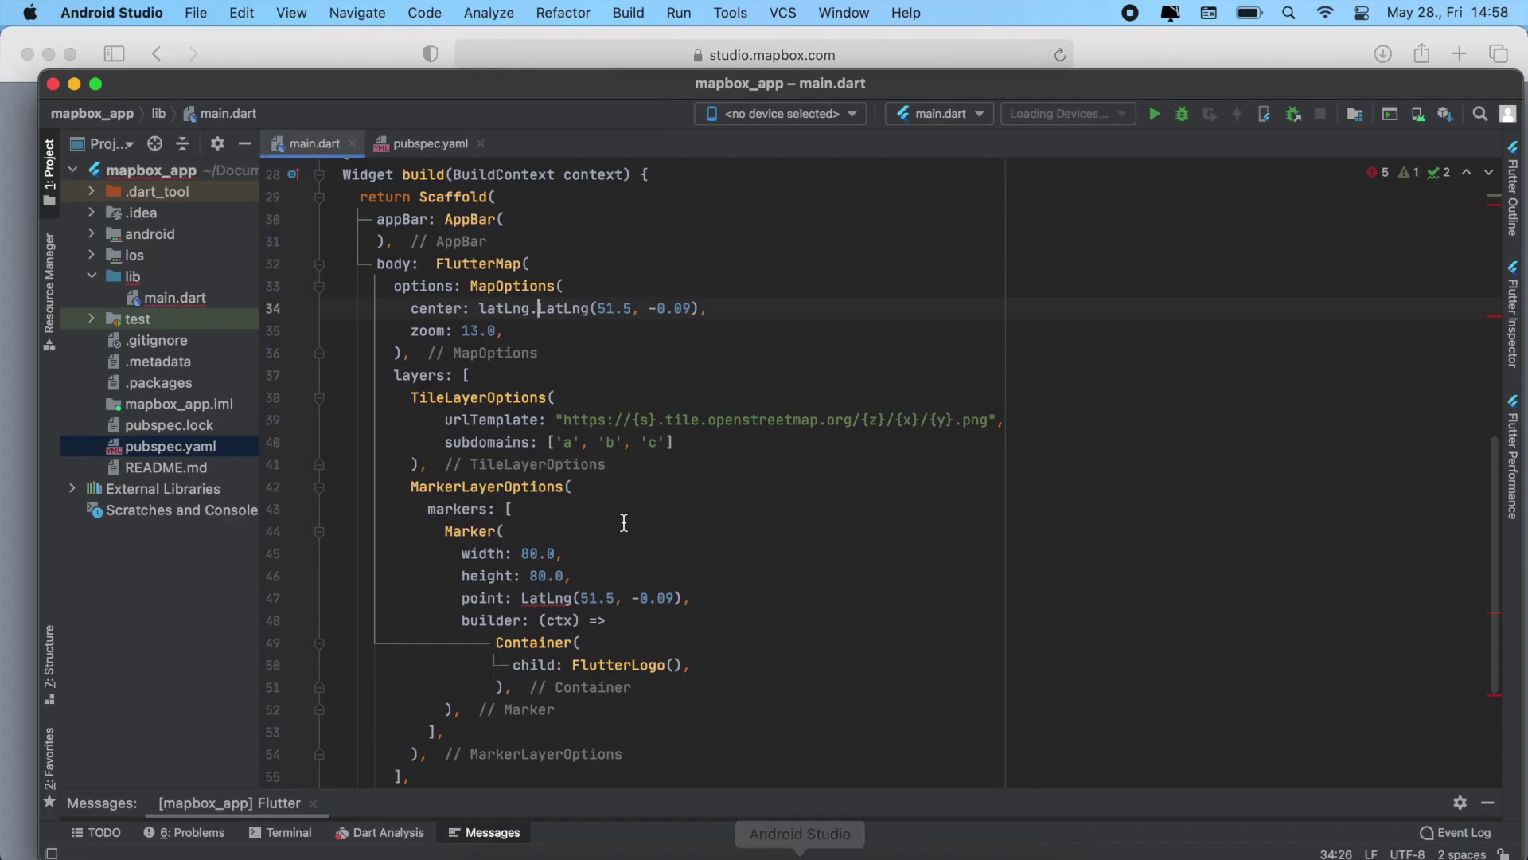
{"action": "left_click_drag", "start_coordinate": [563, 418], "coordinate": [995, 421]}
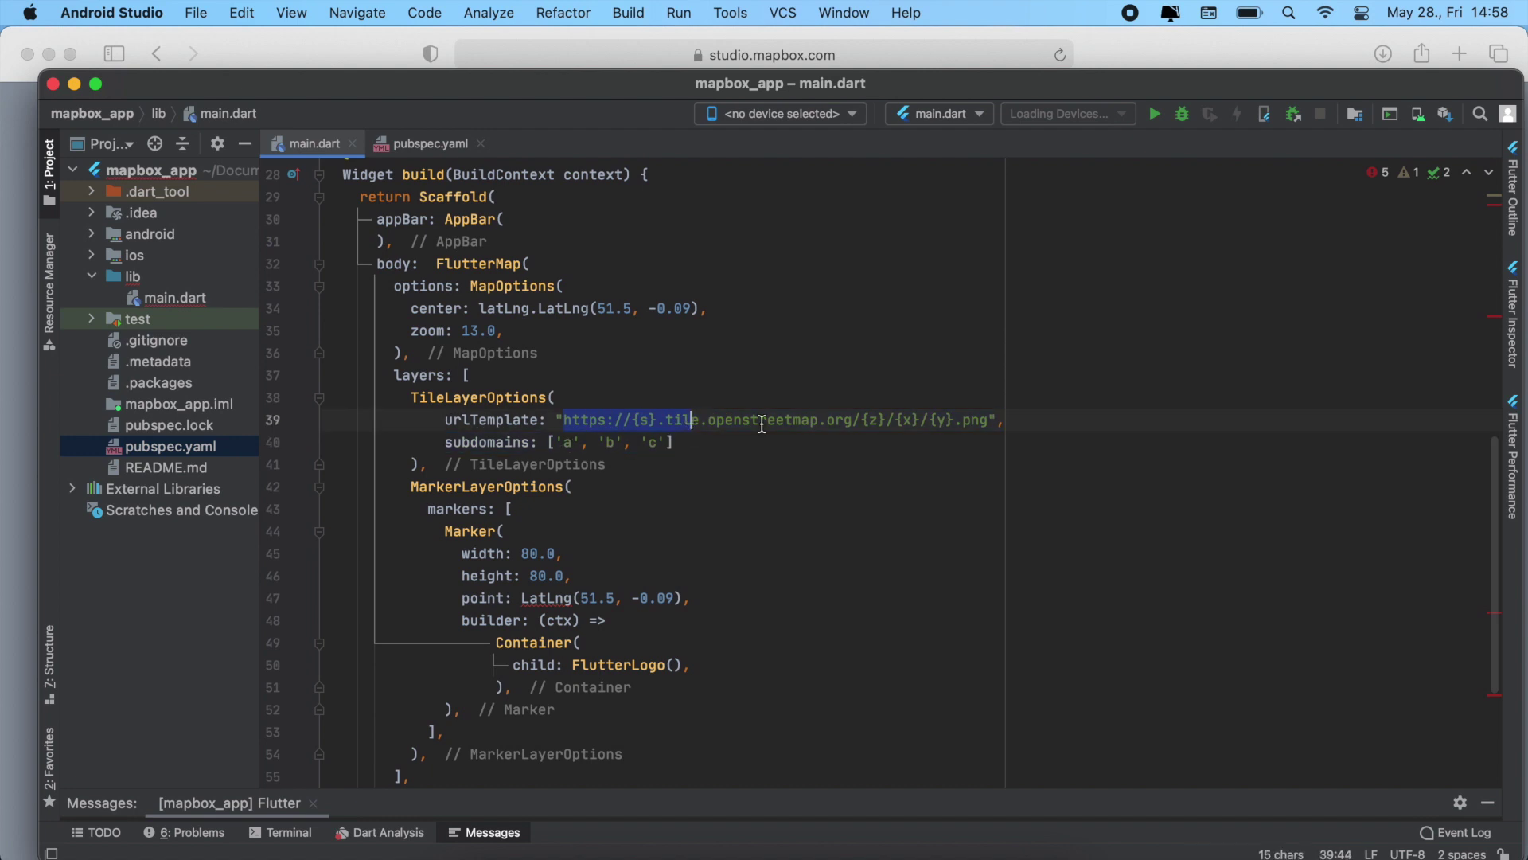
{"action": "key", "text": "shift+Left"}
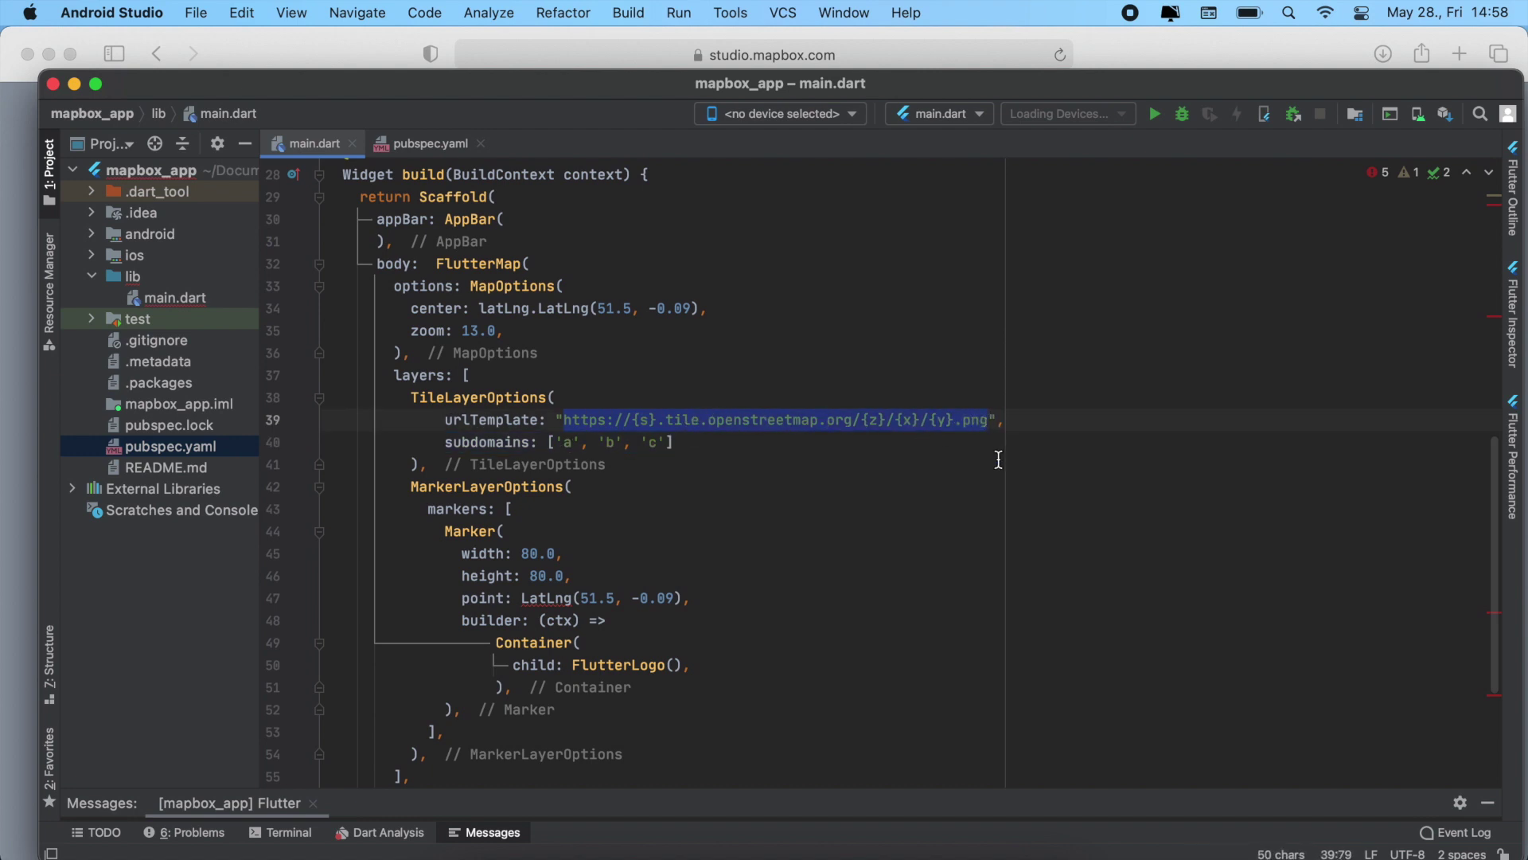
{"action": "key", "text": "super+v"}
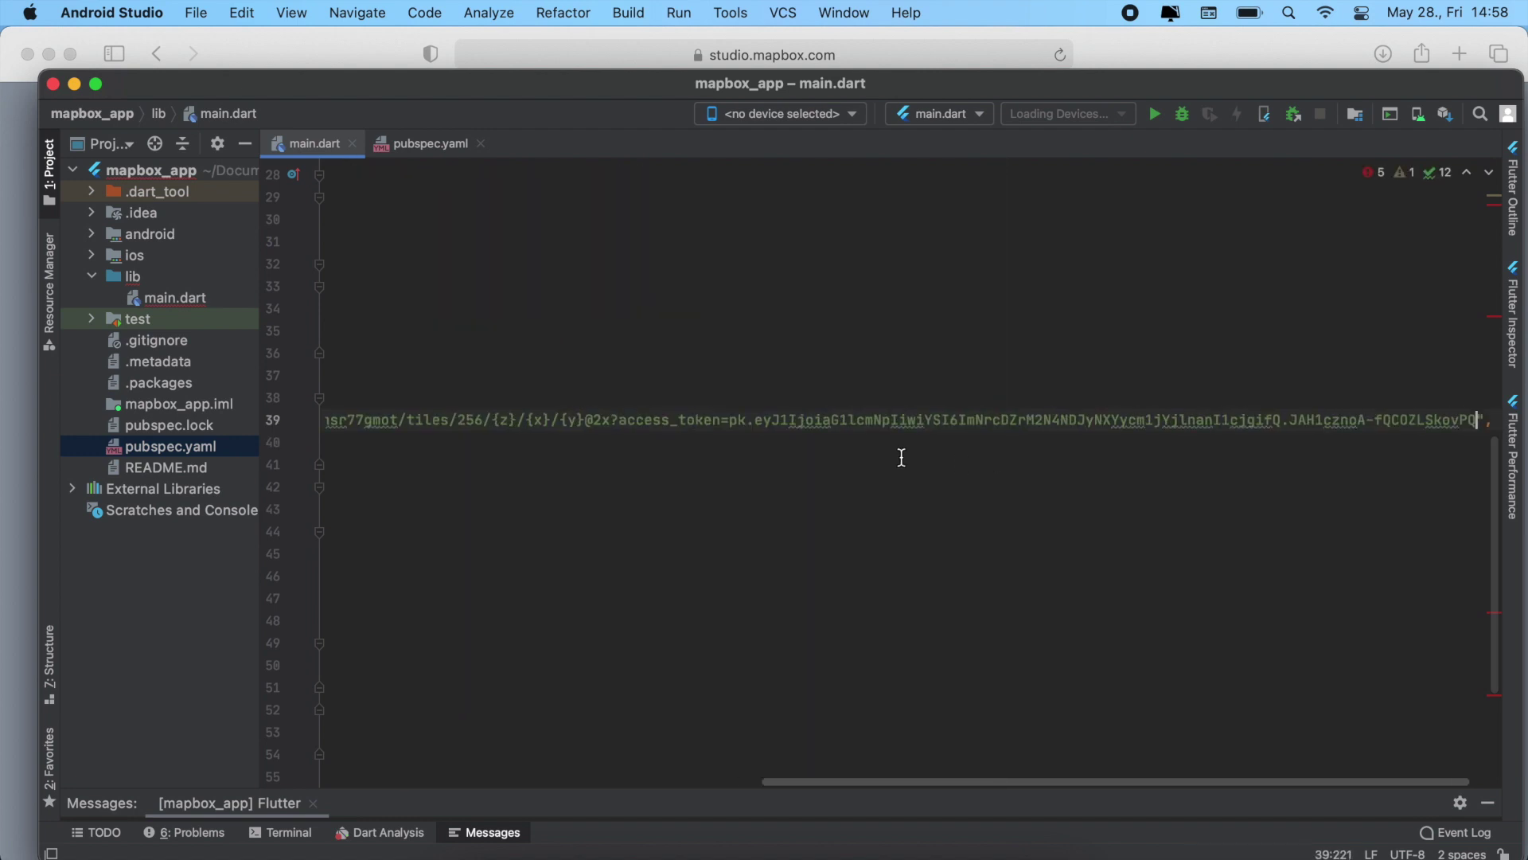
{"action": "scroll", "coordinate": [902, 456], "scroll_direction": "left", "scroll_amount": 8}
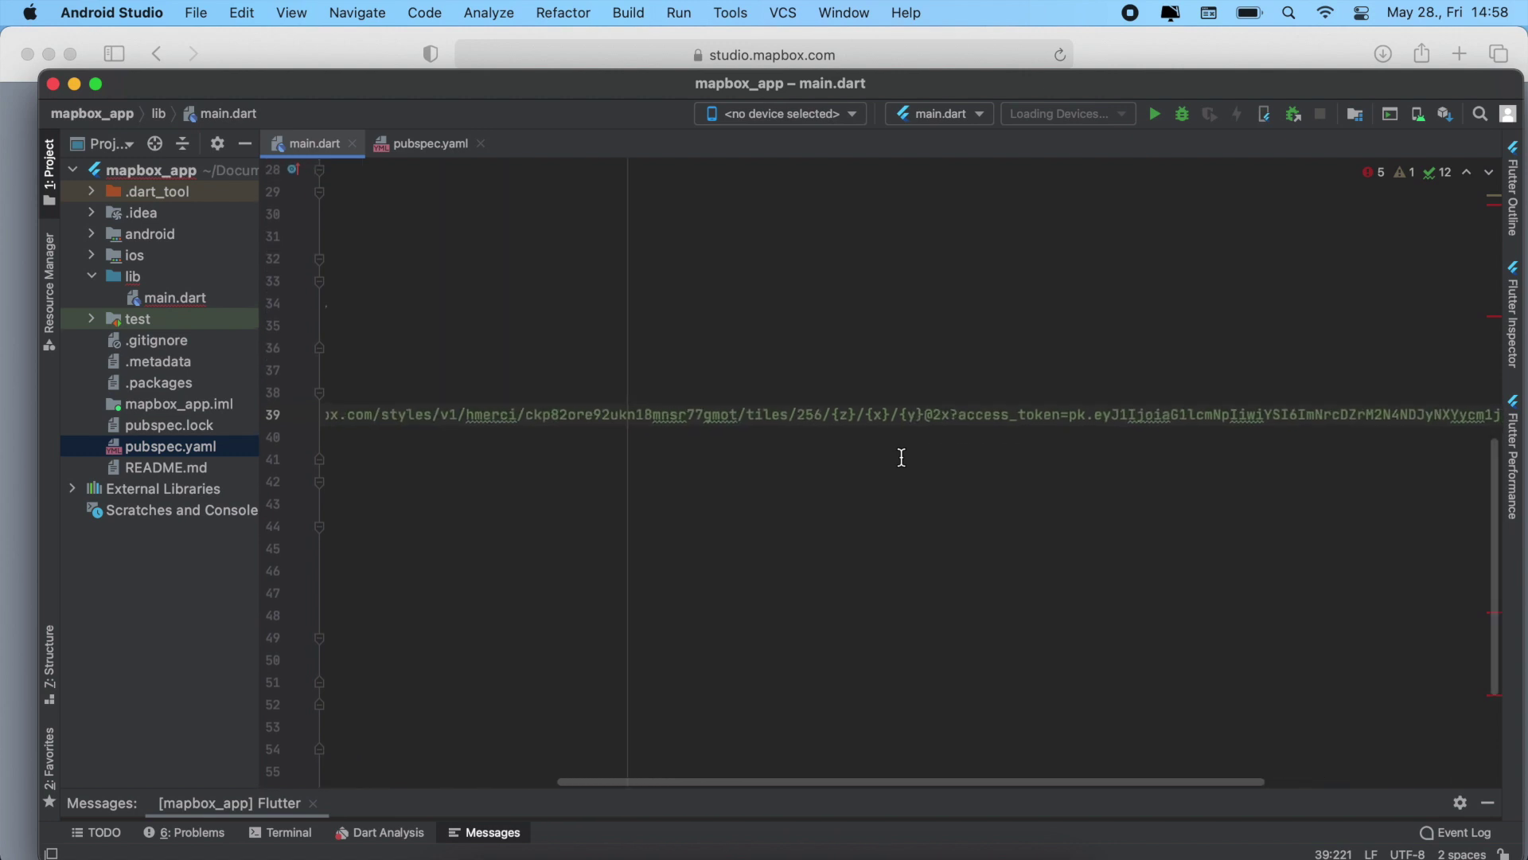
{"action": "scroll", "coordinate": [902, 457], "scroll_direction": "left", "scroll_amount": 8}
{"action": "left_click", "coordinate": [510, 444]}
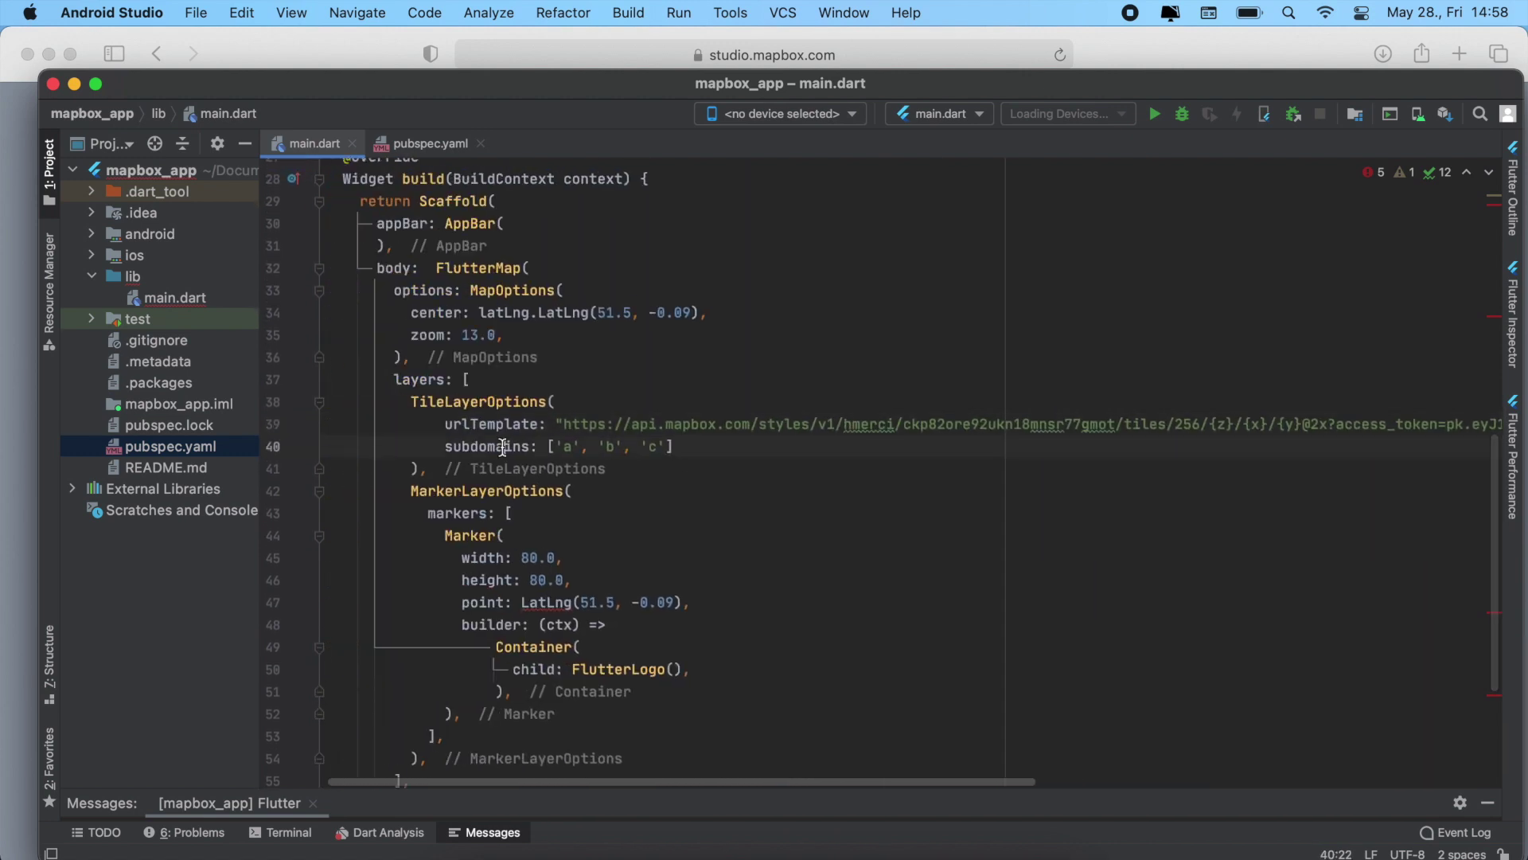
Replace the line 40 subdomains entry with additionalOptions: { 'accessToken': '' }.
{"action": "left_click_drag", "start_coordinate": [444, 448], "coordinate": [678, 447]}
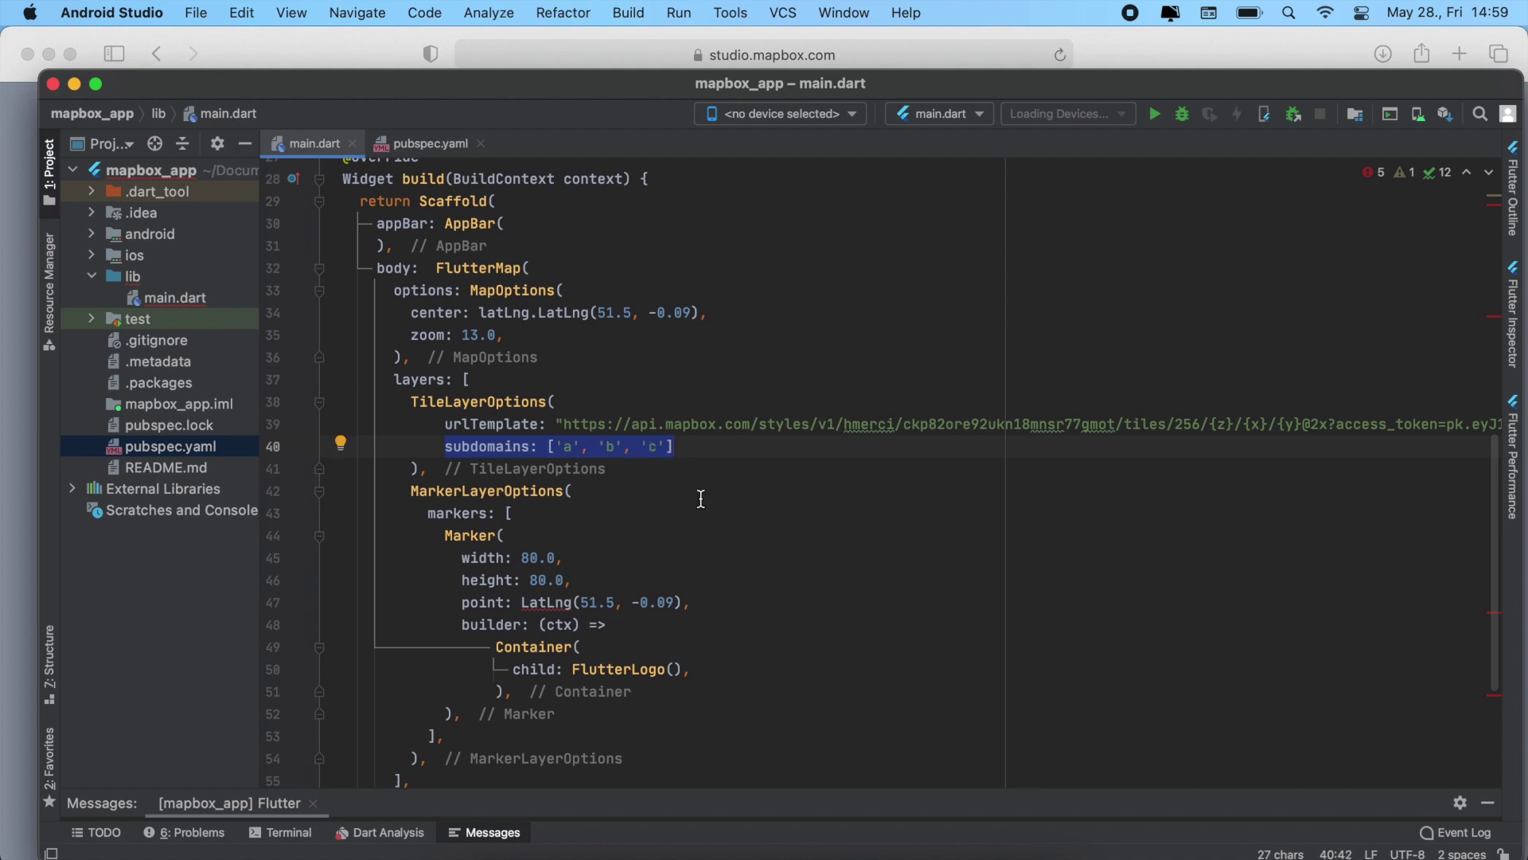
{"action": "type", "text": "add"}
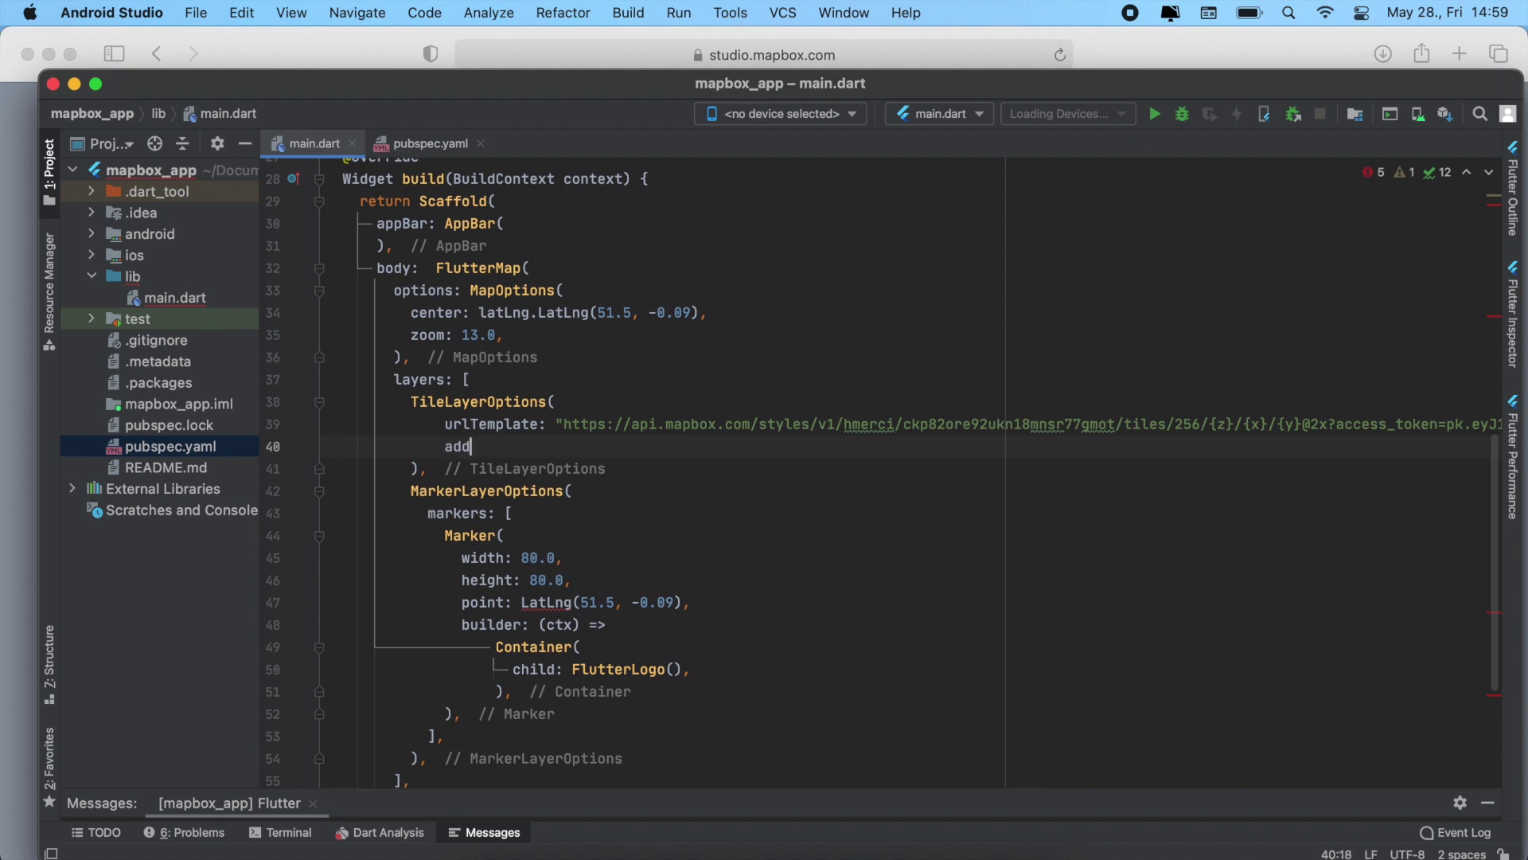
{"action": "type", "text": "itionalOptions"}
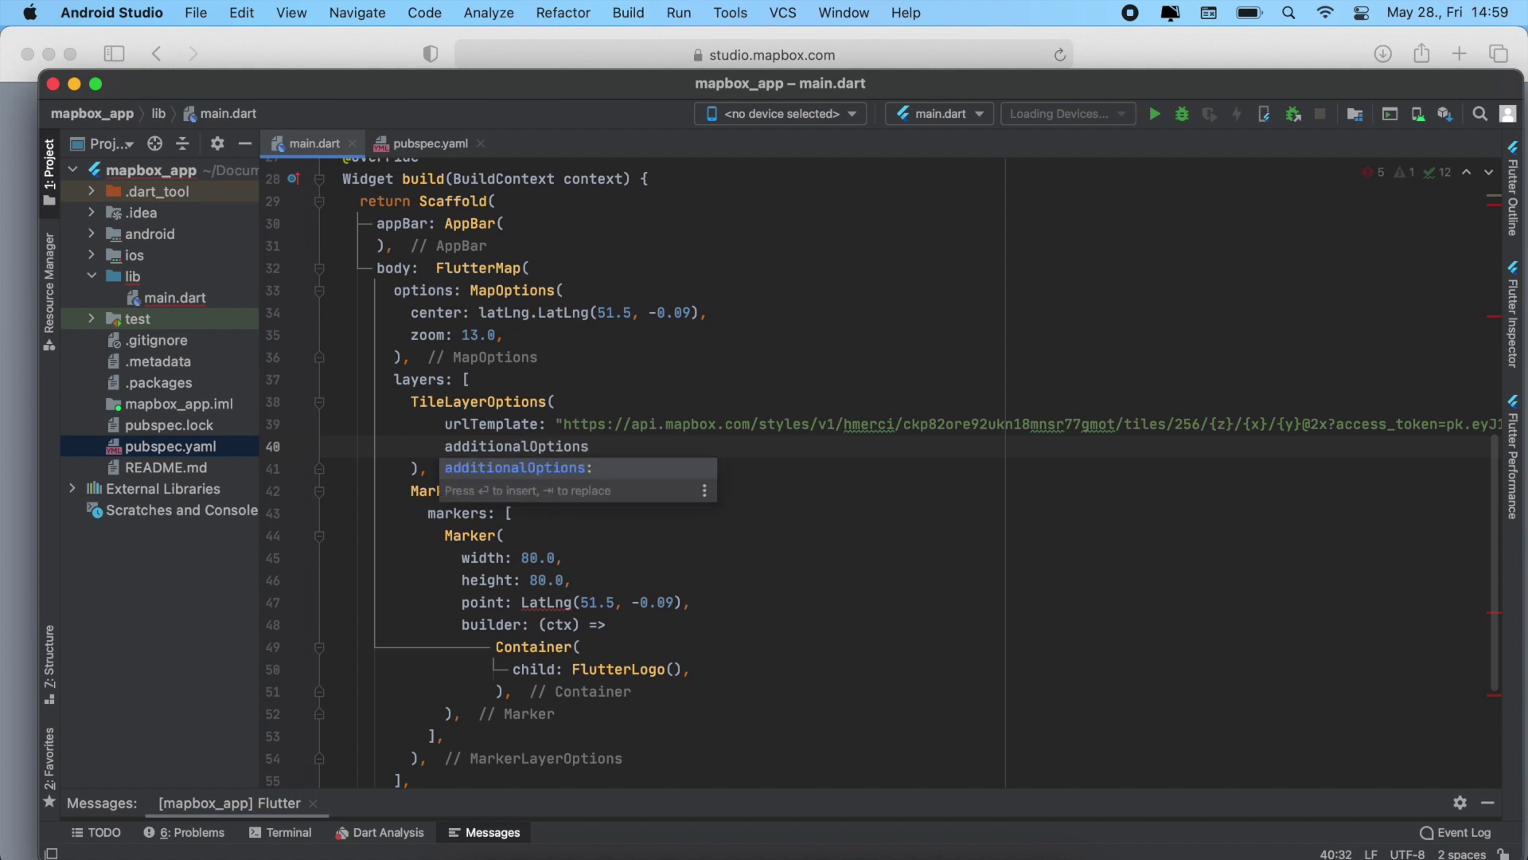
{"action": "key", "text": "Return"}
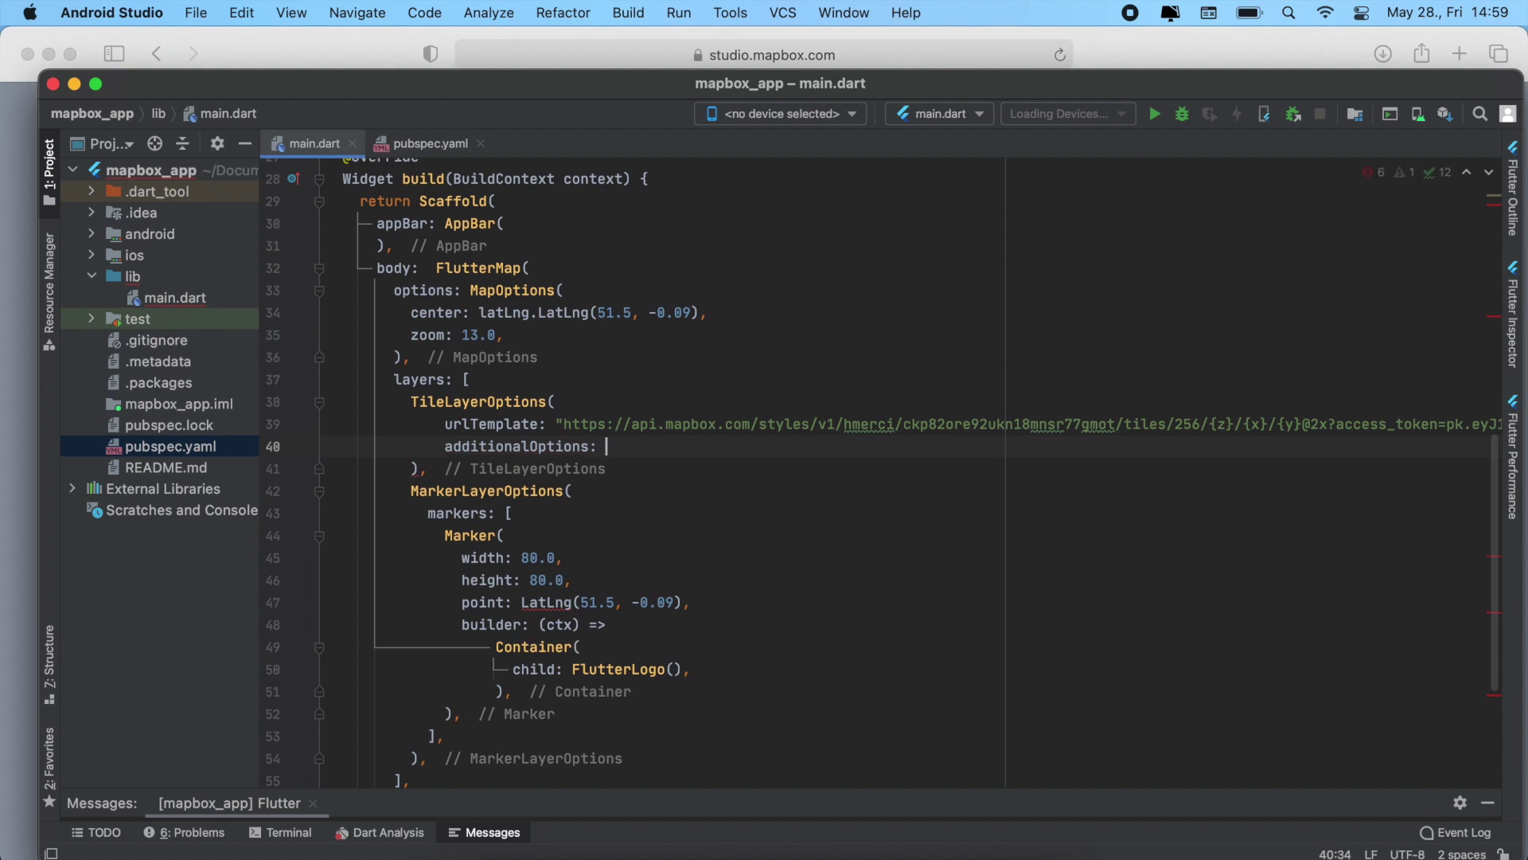
{"action": "type", "text": "}"}
{"action": "key", "text": "Left"}
{"action": "key", "text": "Return"}
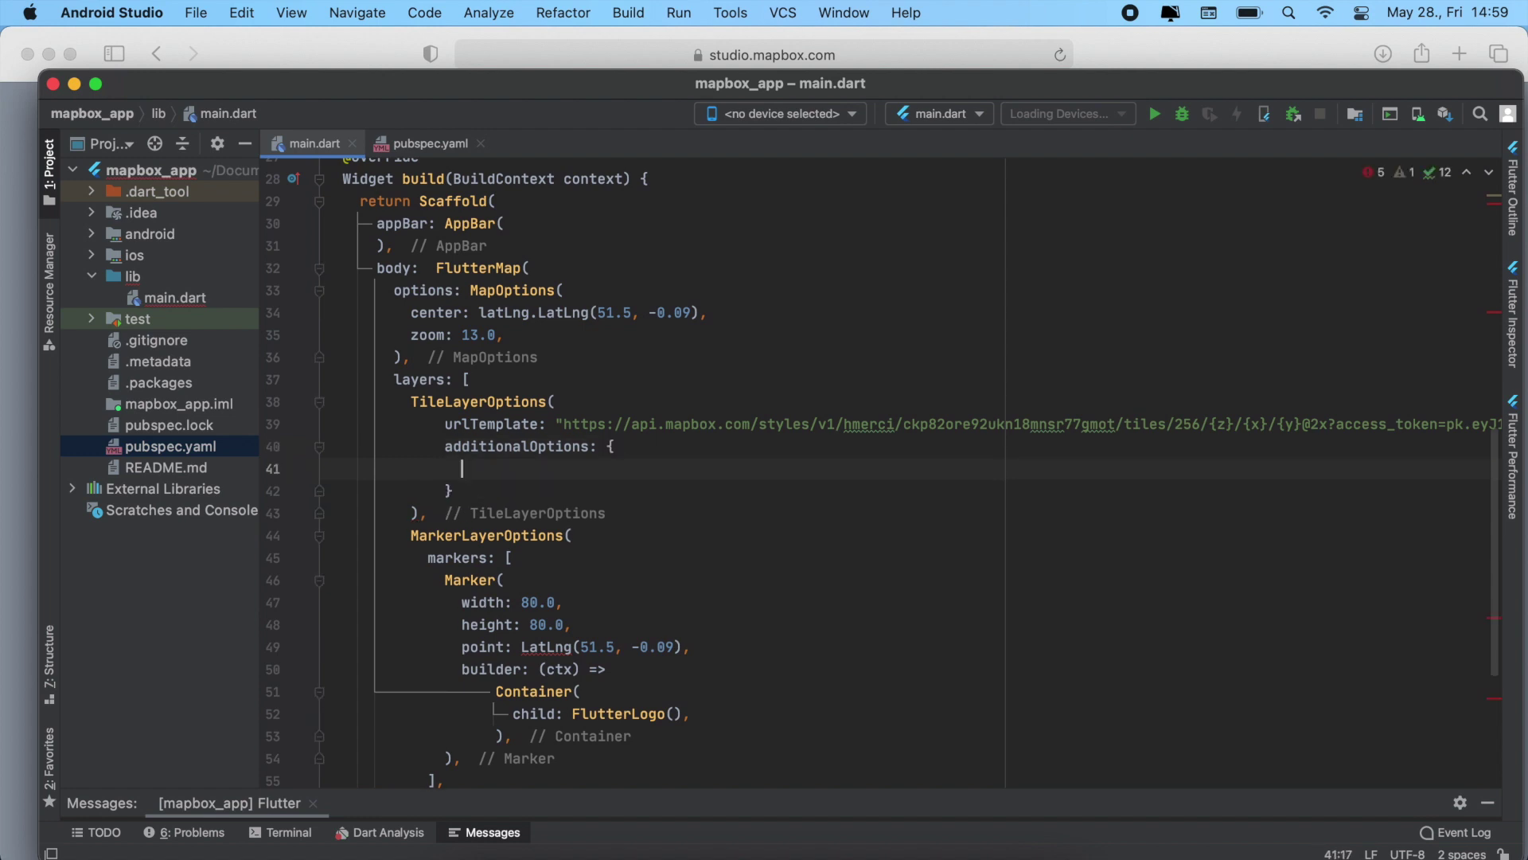
{"action": "type", "text": "acc"}
{"action": "type", "text": "essToken"}
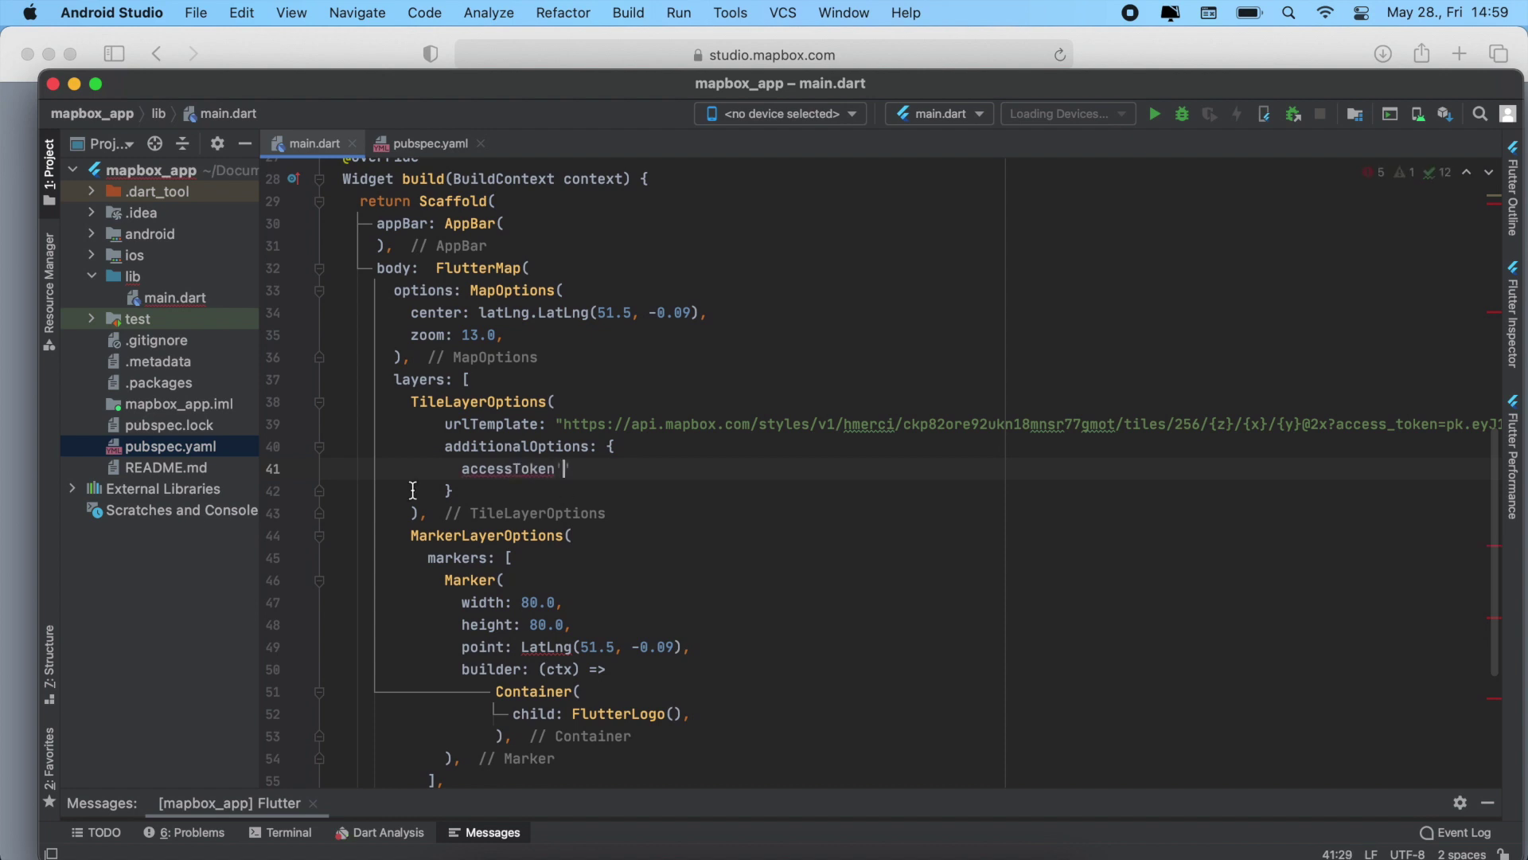
{"action": "key", "text": "BackSpace"}
{"action": "key", "text": "BackSpace"}
{"action": "key", "text": "BackSpace"}
{"action": "key", "text": "BackSpace"}
{"action": "key", "text": "BackSpace"}
{"action": "key", "text": "BackSpace"}
{"action": "key", "text": "BackSpace"}
{"action": "key", "text": "BackSpace"}
{"action": "key", "text": "BackSpace"}
{"action": "key", "text": "BackSpace"}
{"action": "key", "text": "BackSpace"}
{"action": "key", "text": "BackSpace"}
{"action": "type", "text": "'acc"}
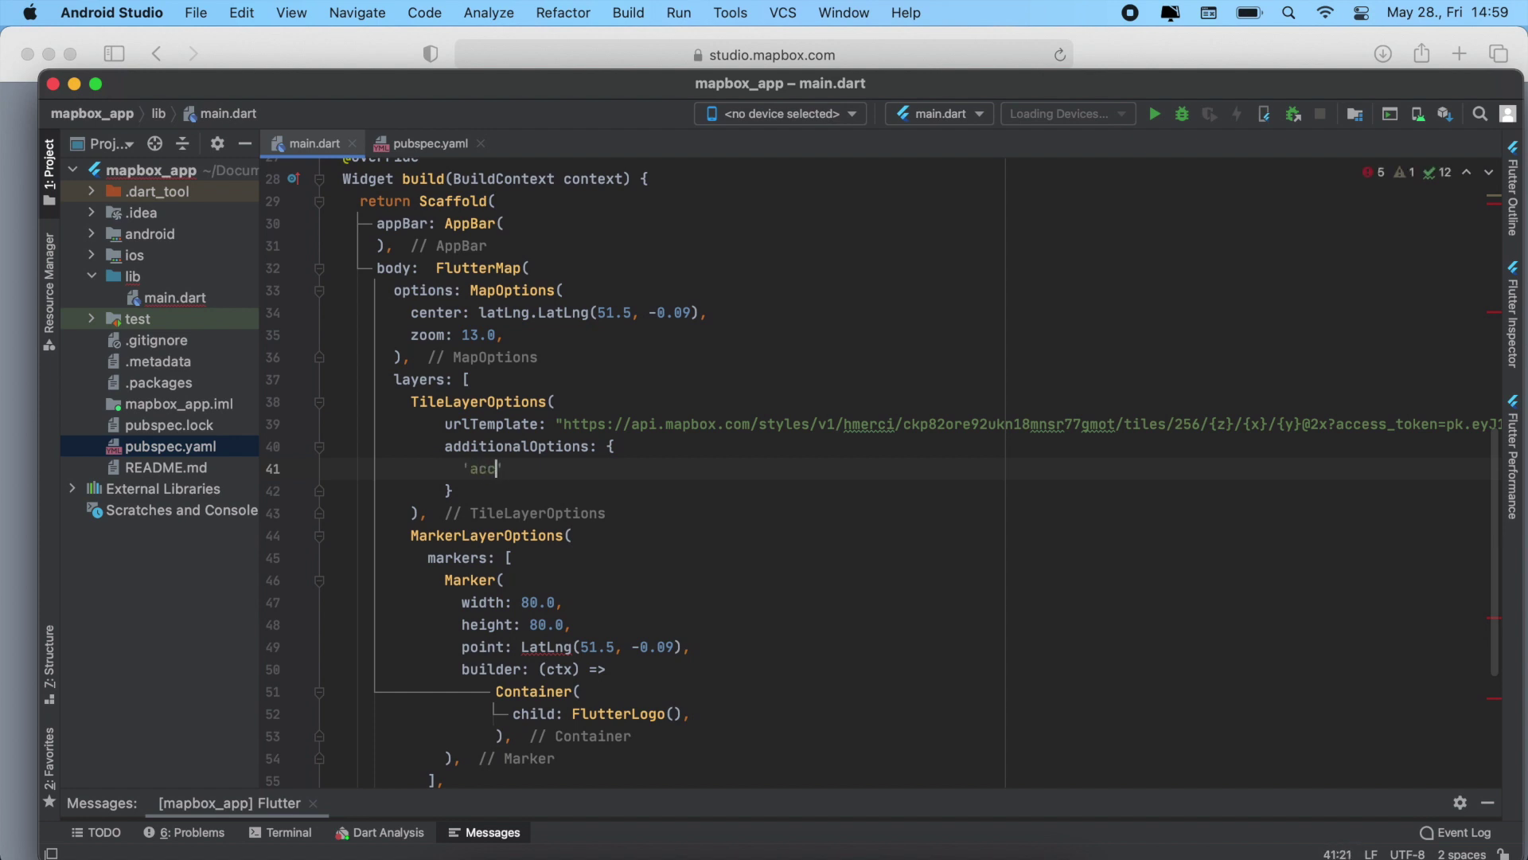
{"action": "type", "text": "essToken'"}
{"action": "type", "text": ":"}
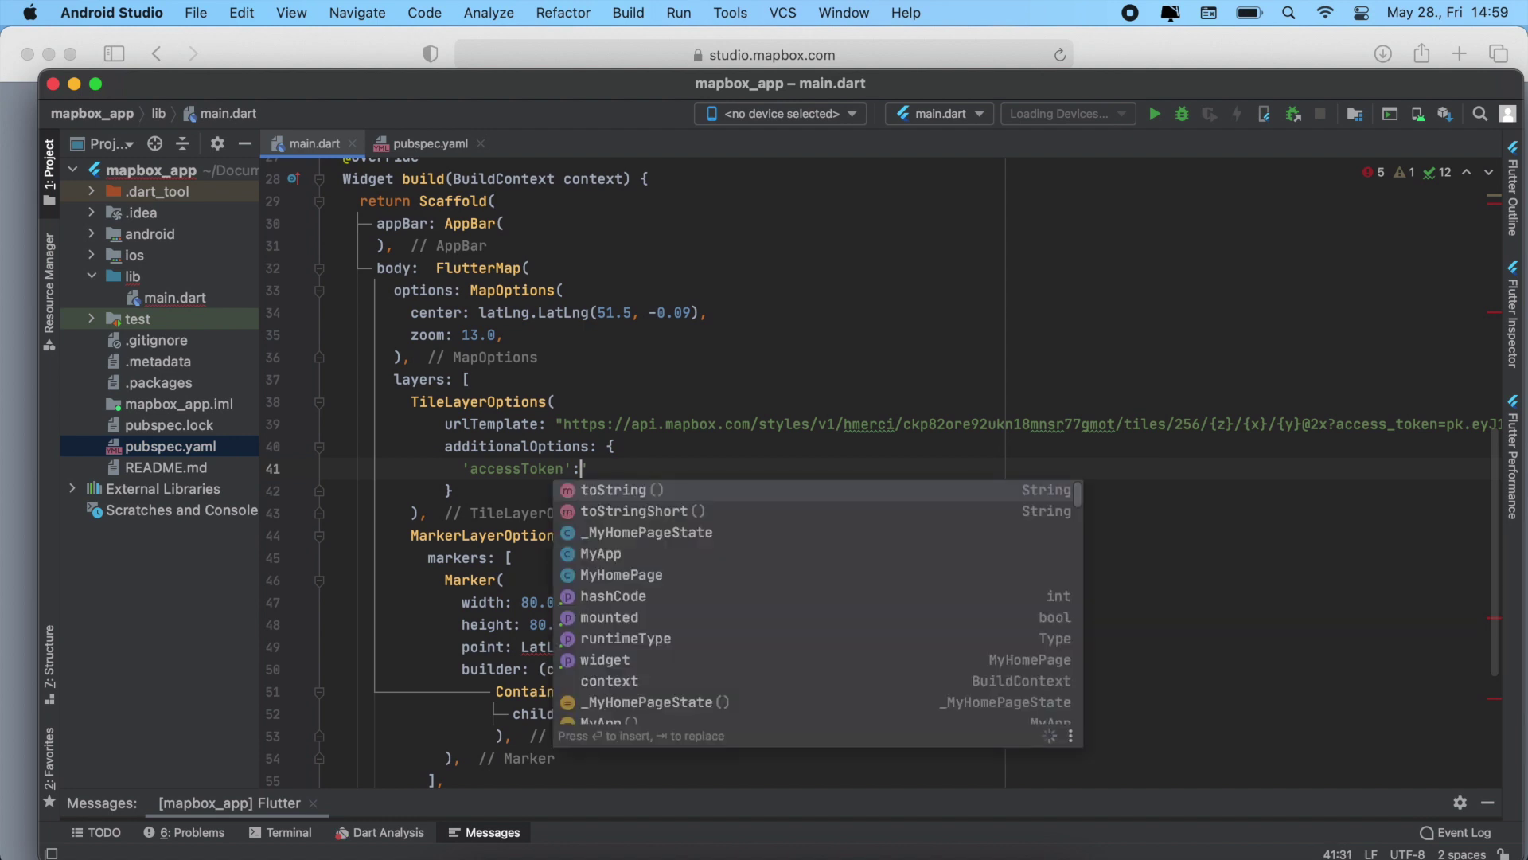
{"action": "key", "text": "Escape"}
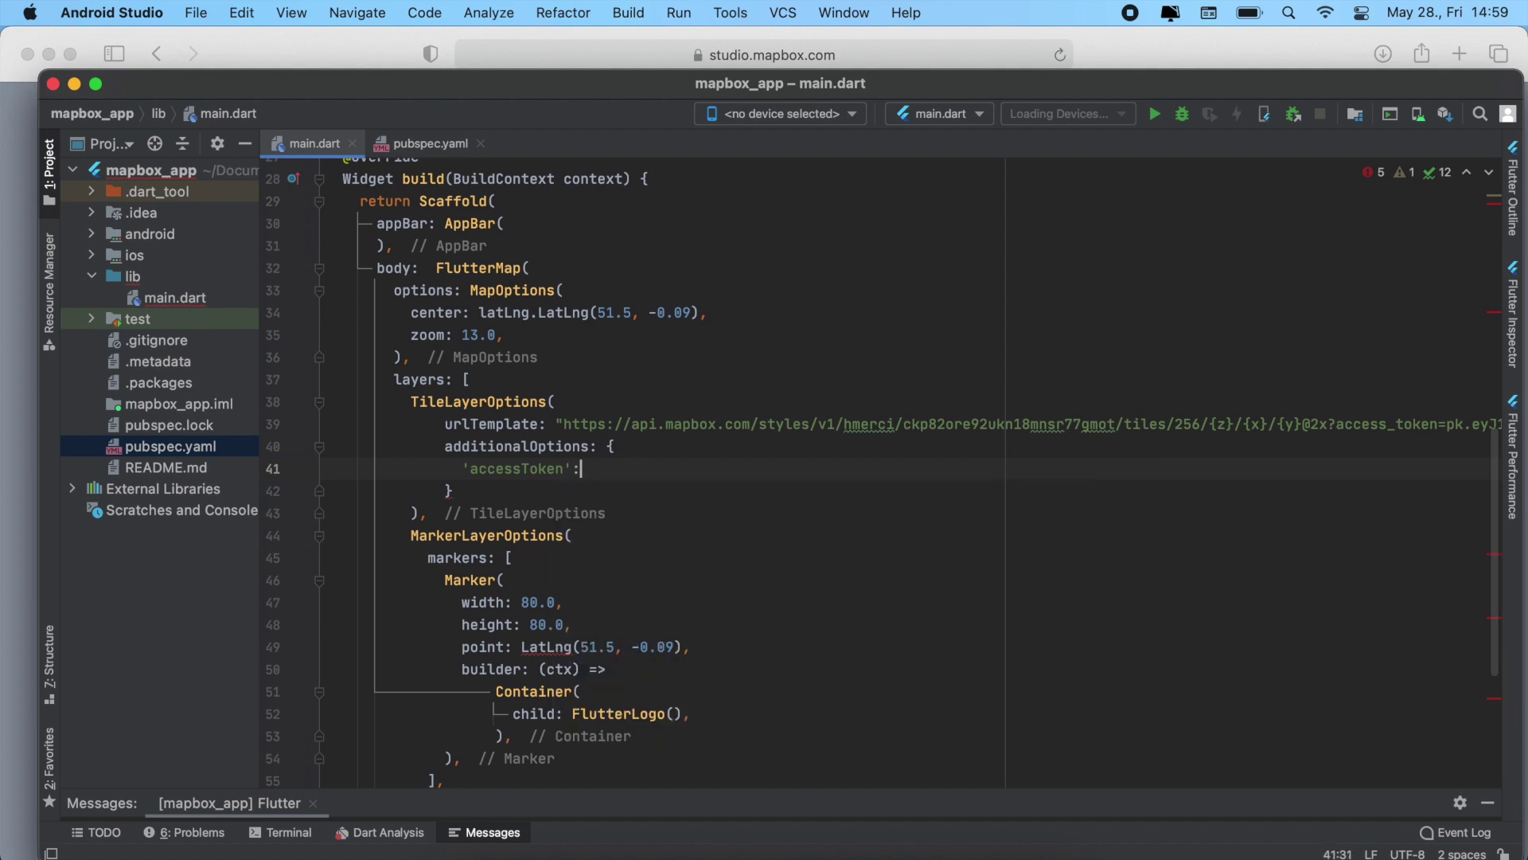
{"action": "type", "text": "'"}
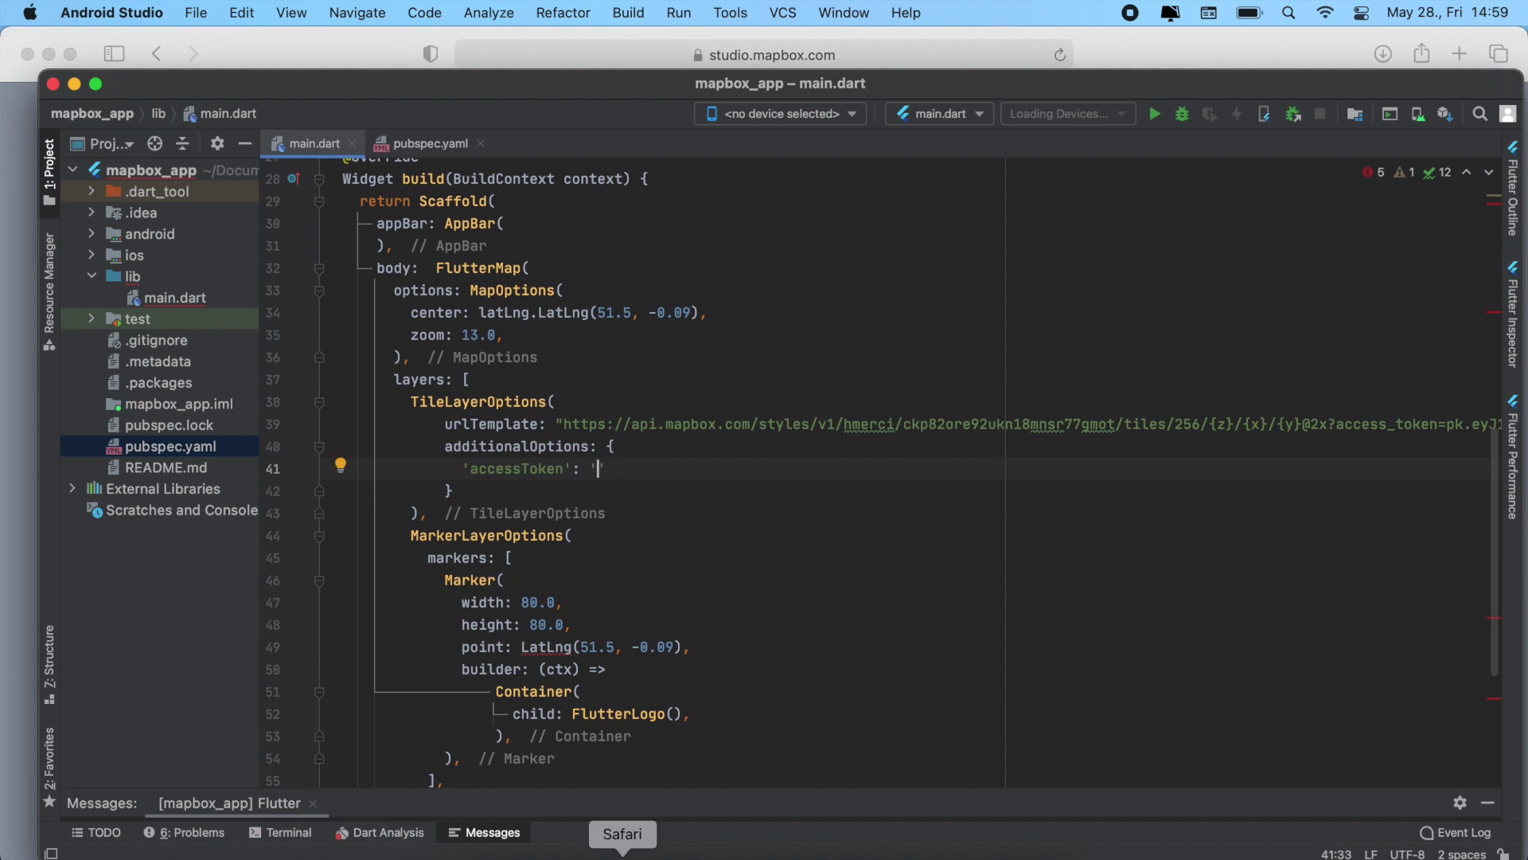
Copy the Outdoors style's Web access token from Mapbox Studio's Share & develop dialog.
{"action": "left_click", "coordinate": [622, 842]}
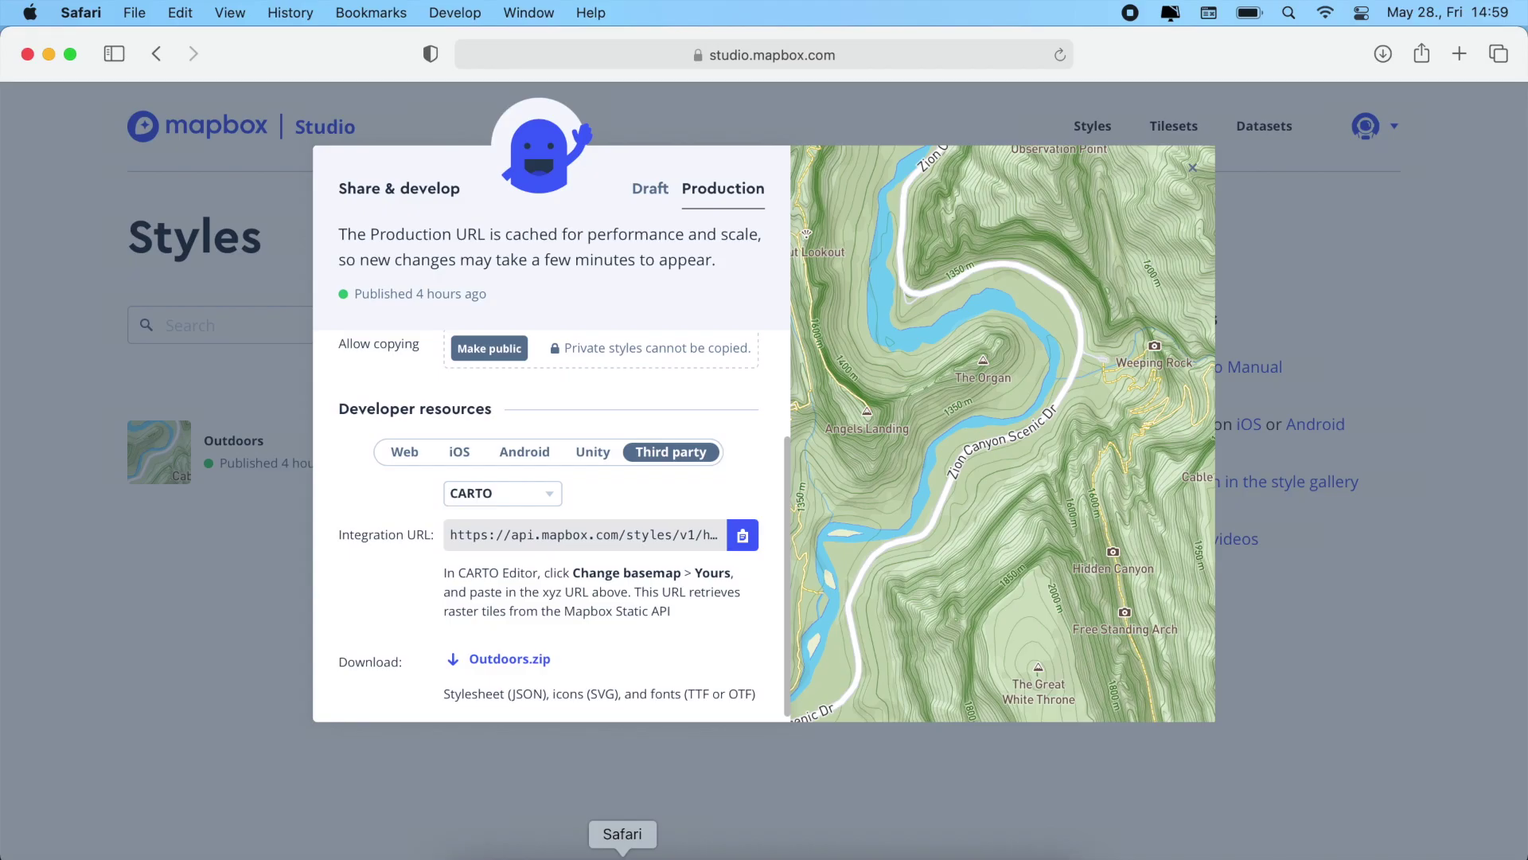
{"action": "scroll", "coordinate": [552, 375], "scroll_direction": "up", "scroll_amount": 3}
{"action": "scroll", "coordinate": [552, 376], "scroll_direction": "up", "scroll_amount": 2}
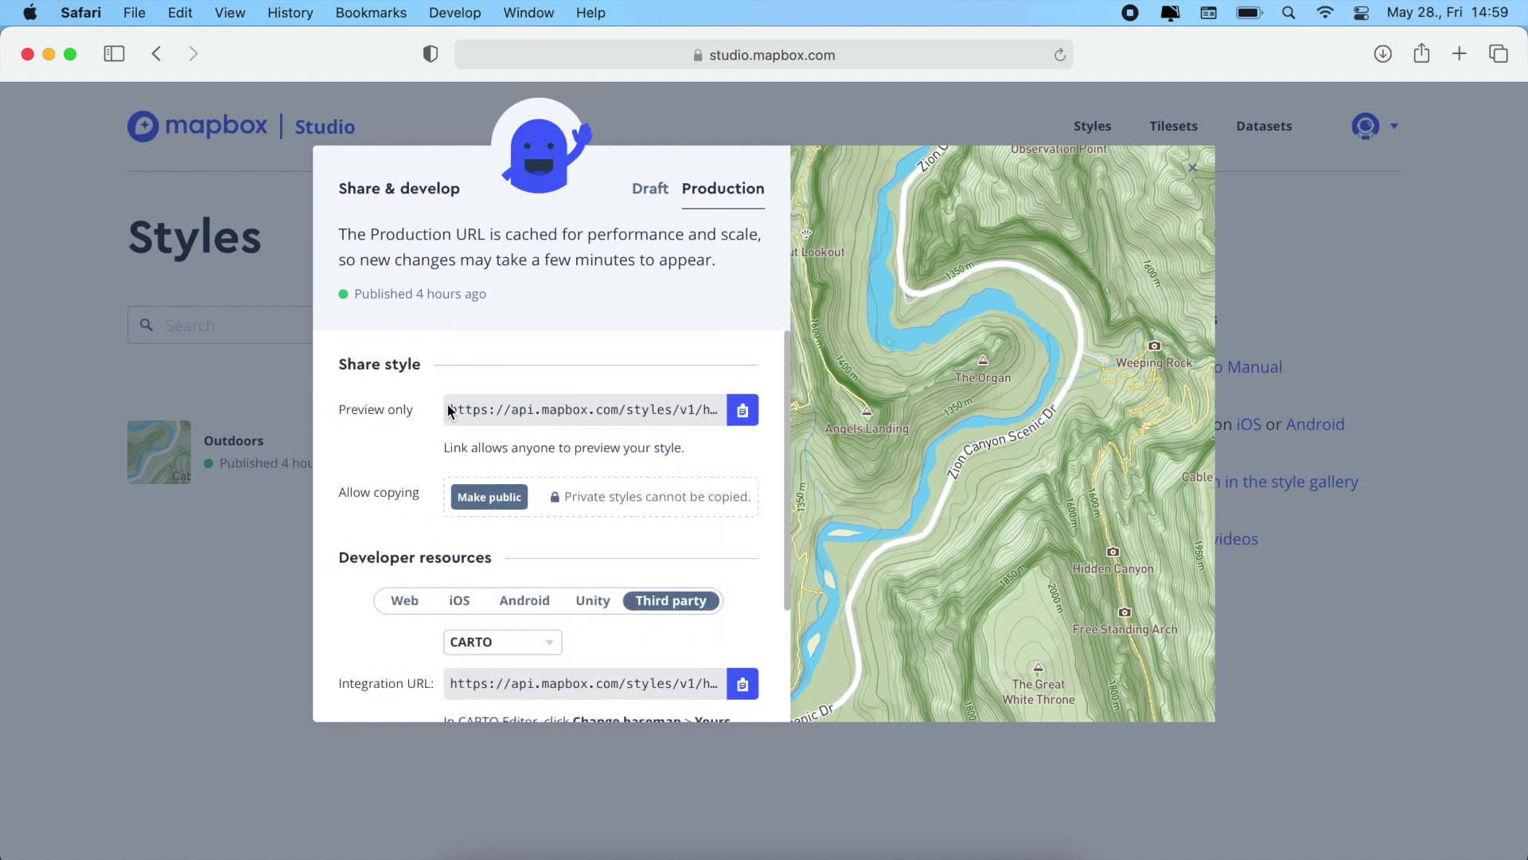
{"action": "left_click", "coordinate": [405, 601]}
{"action": "scroll", "coordinate": [563, 531], "scroll_direction": "down", "scroll_amount": 3}
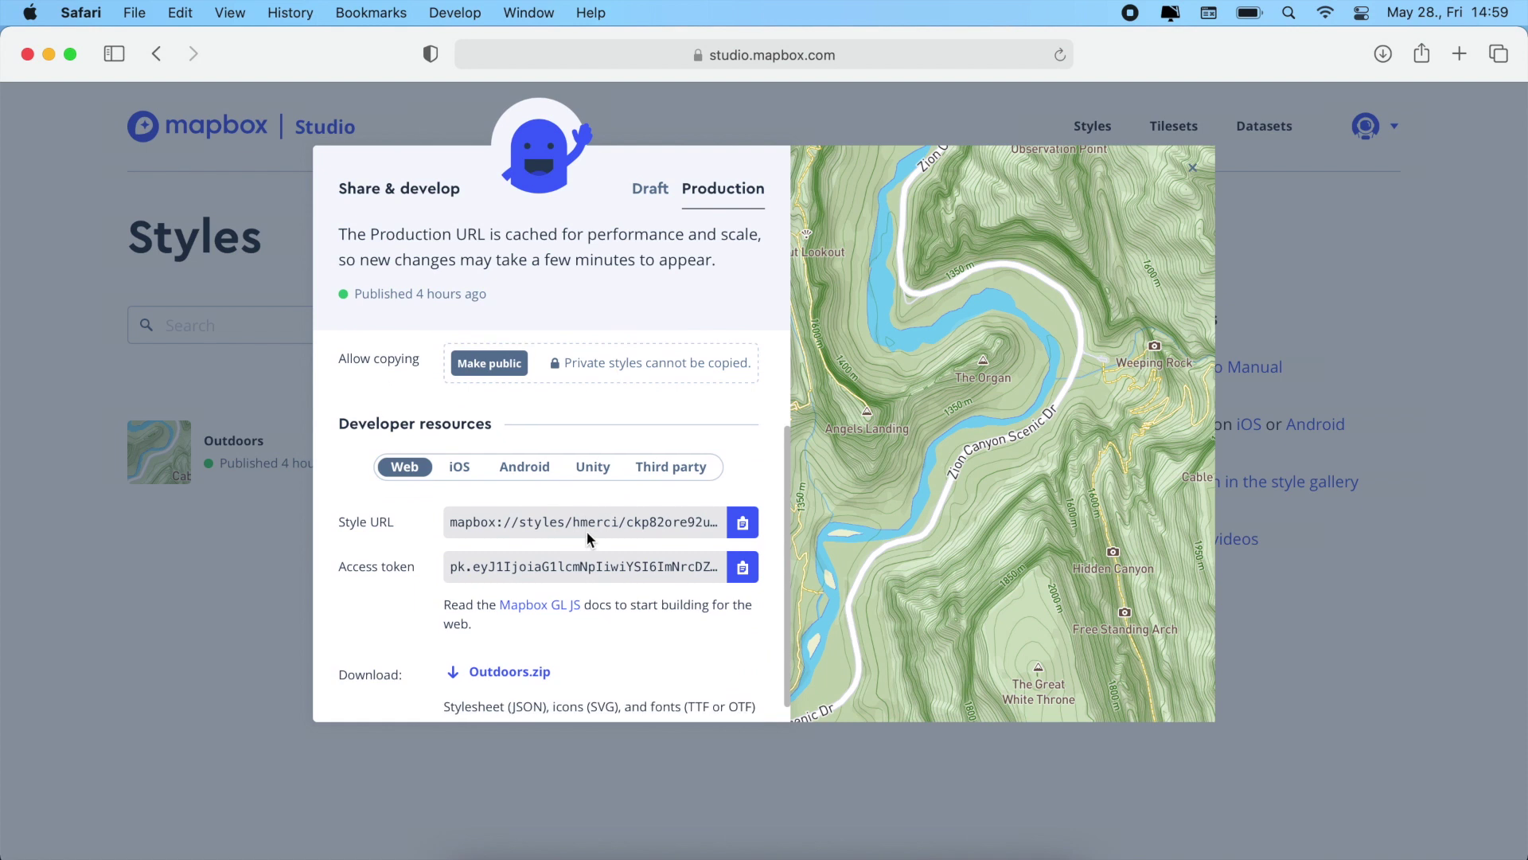
{"action": "left_click", "coordinate": [743, 568]}
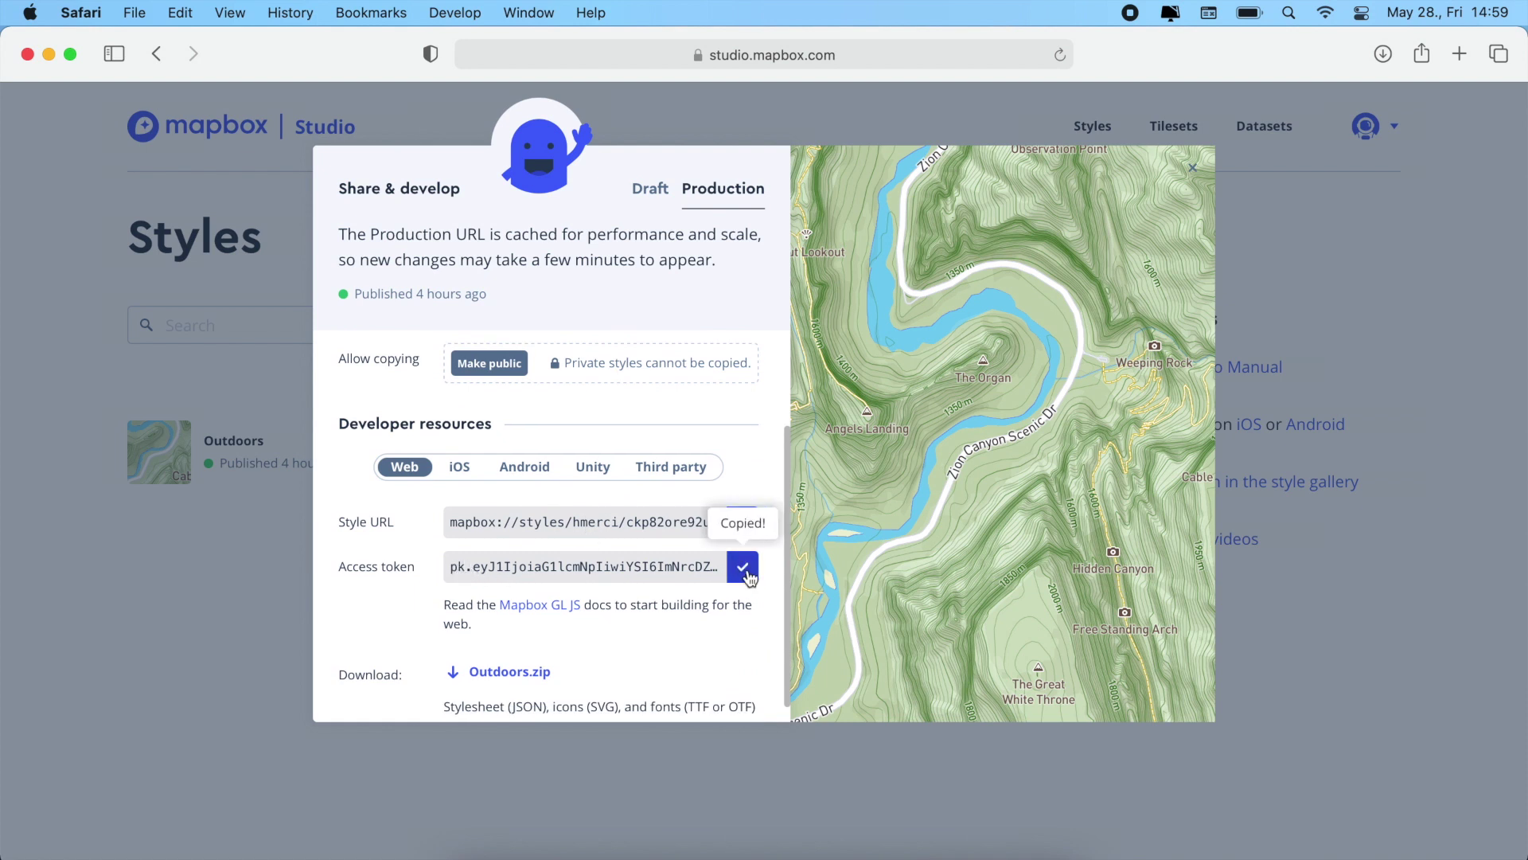
Paste the Mapbox token as the accessToken value and add an empty 'id' entry below.
{"action": "left_click", "coordinate": [800, 850]}
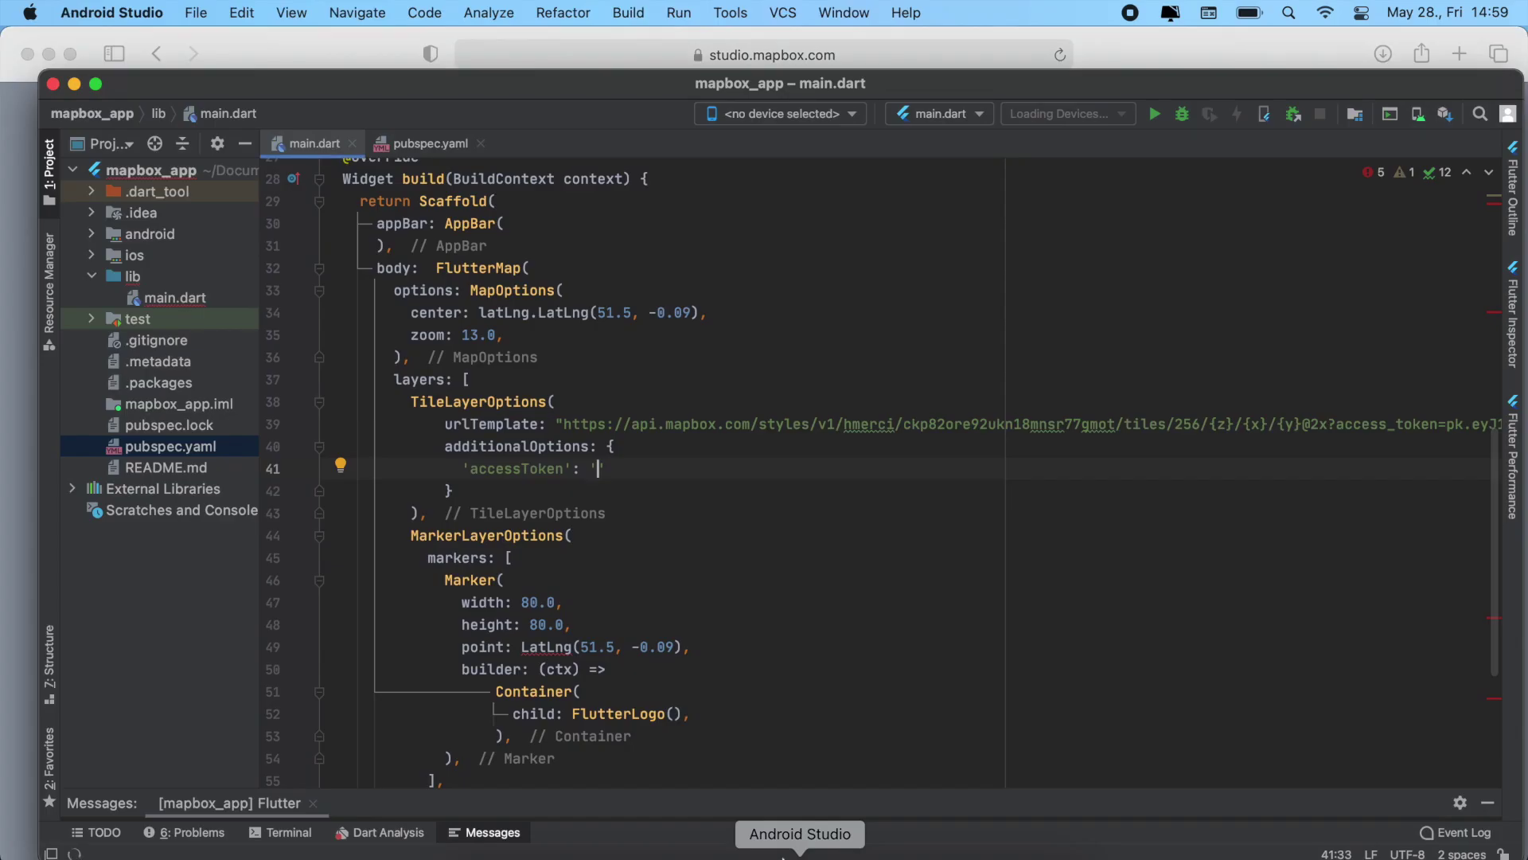
{"action": "key", "text": "super+v"}
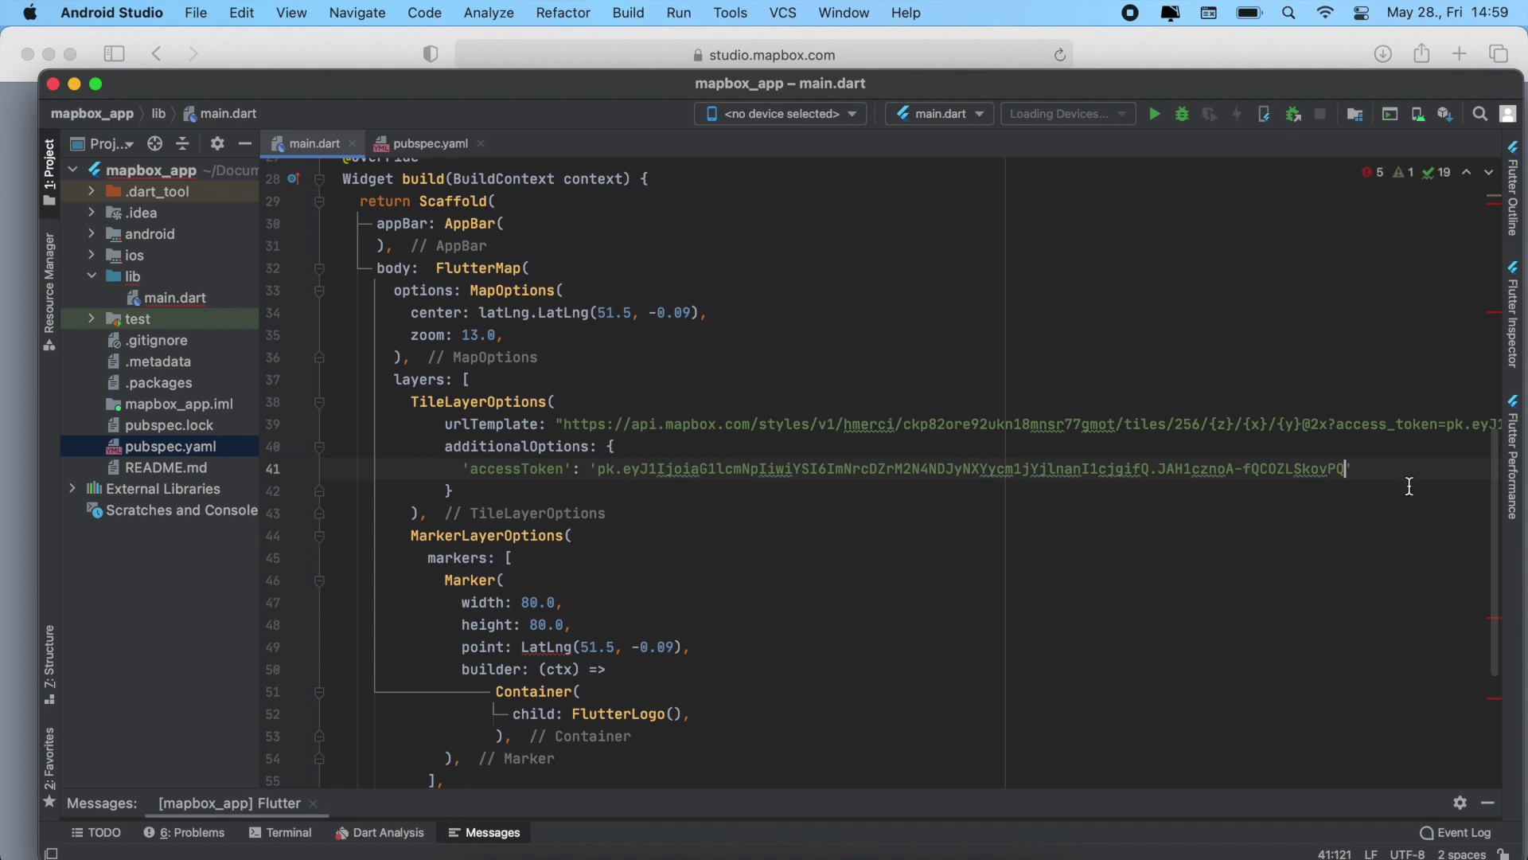
{"action": "type", "text": "',"}
{"action": "key", "text": "Return"}
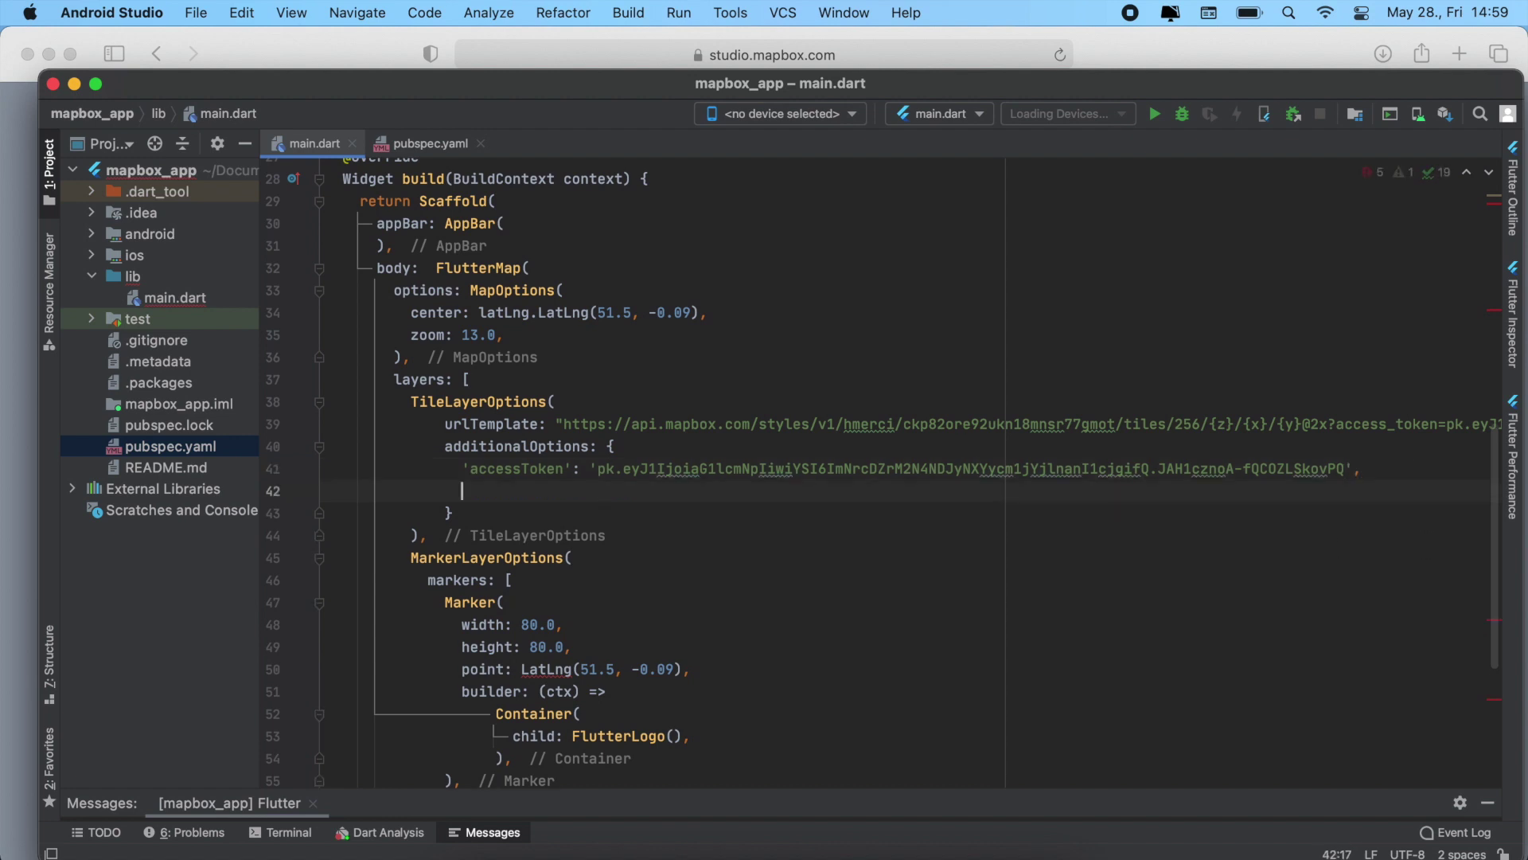
{"action": "type", "text": "'id':"}
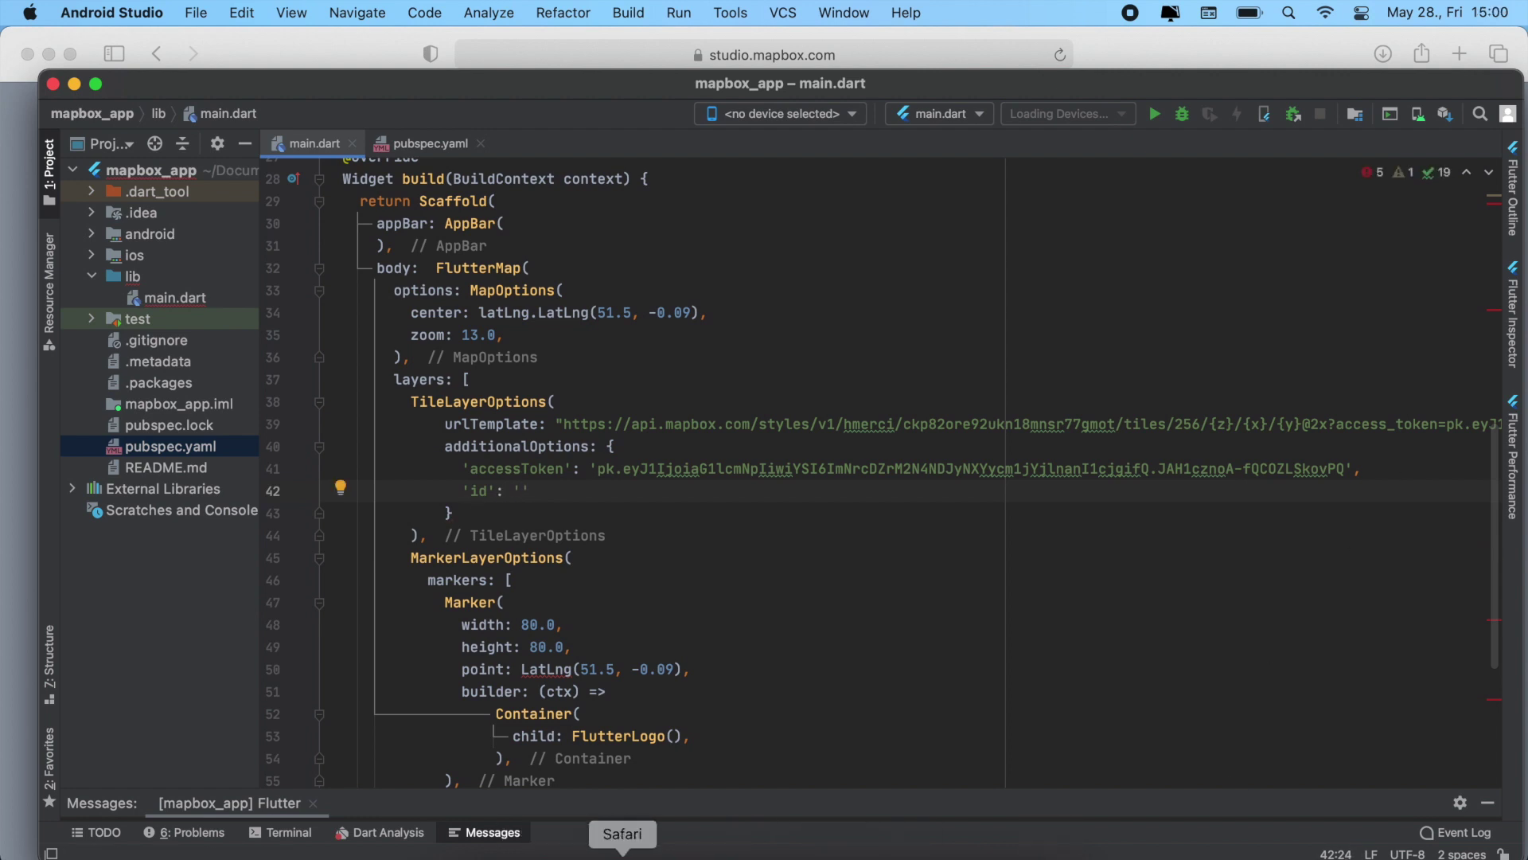
{"action": "left_click", "coordinate": [622, 835]}
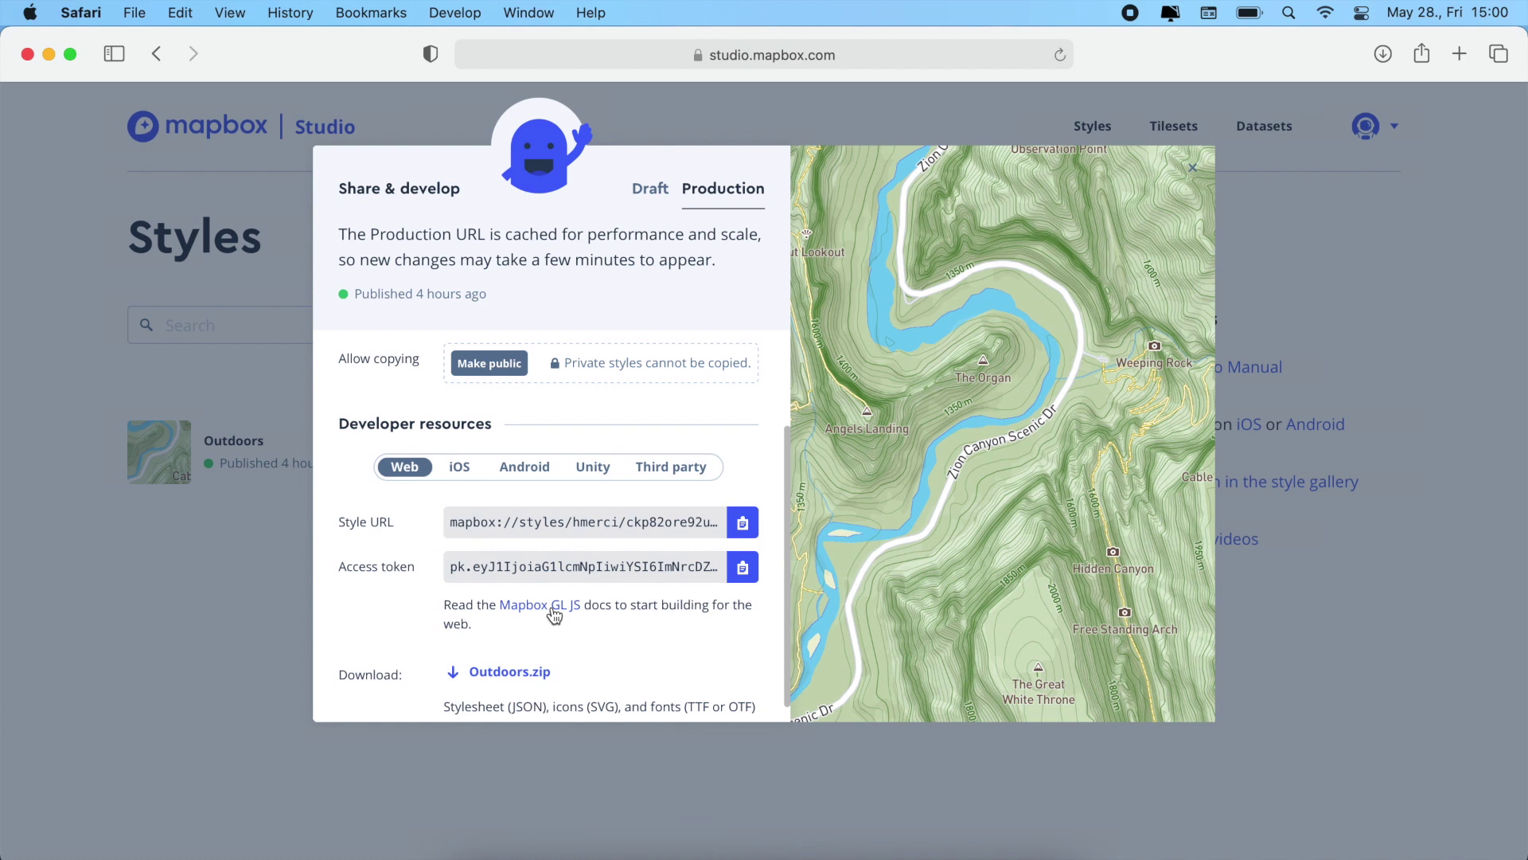
{"action": "scroll", "coordinate": [596, 598], "scroll_direction": "up", "scroll_amount": 2}
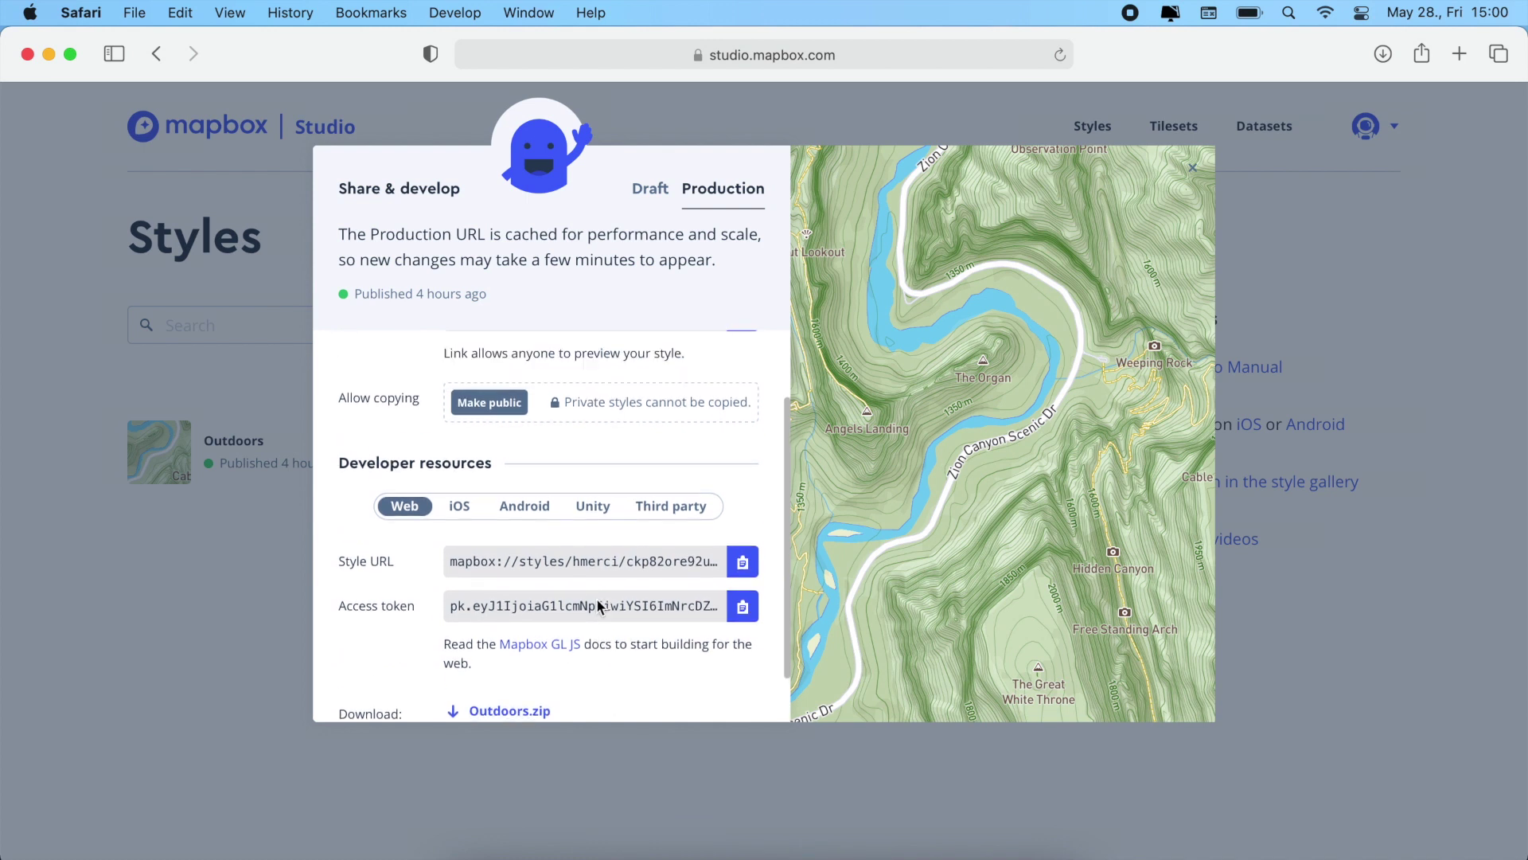
Copy the Mapbox Streets v8 tileset ID from Mapbox Studio's Tilesets page.
{"action": "left_click", "coordinate": [1192, 167]}
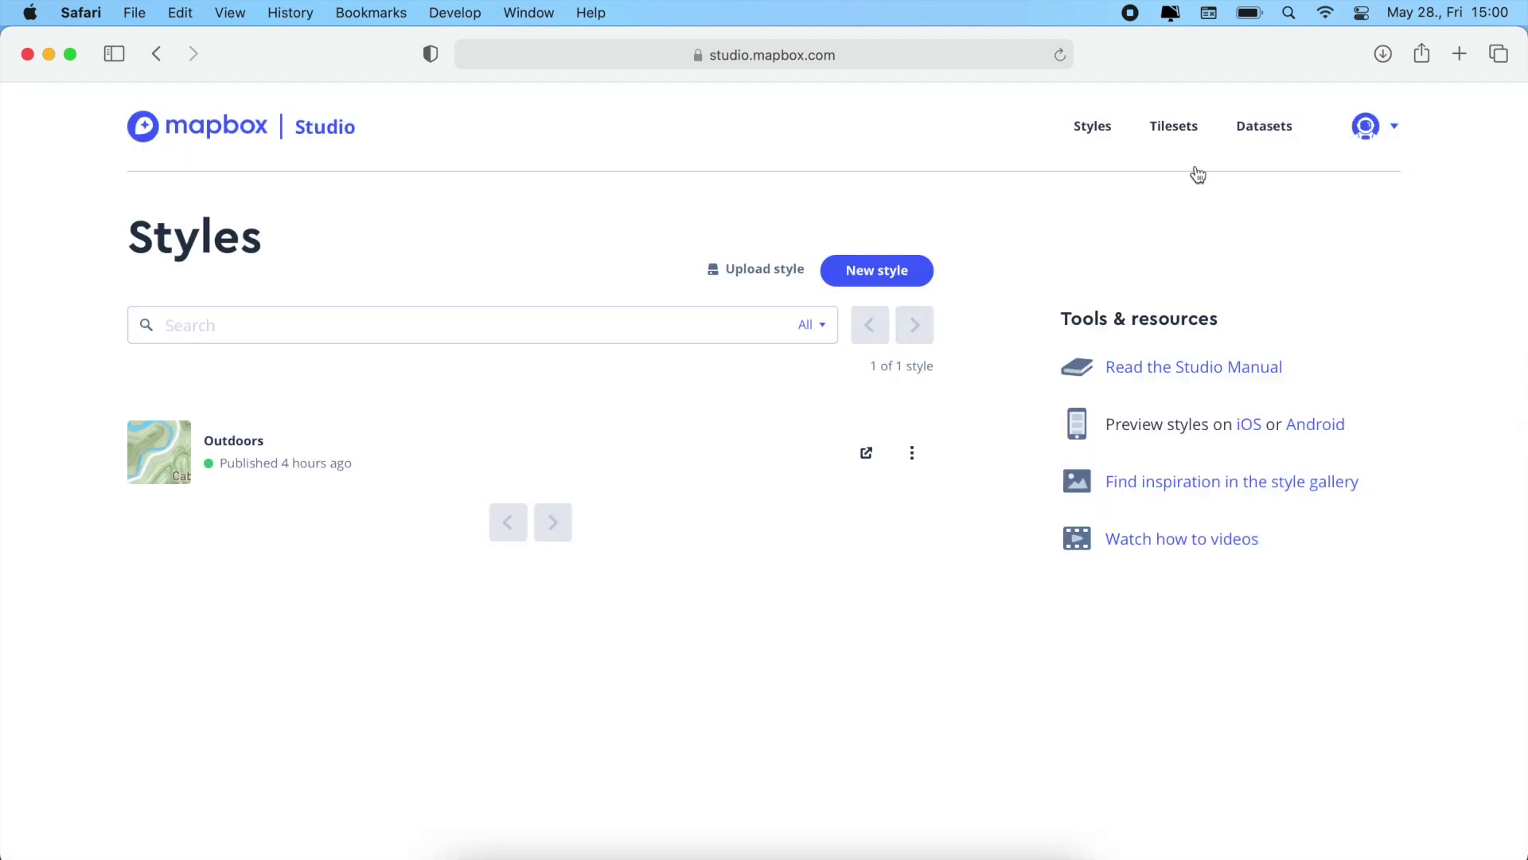
{"action": "left_click", "coordinate": [1174, 127]}
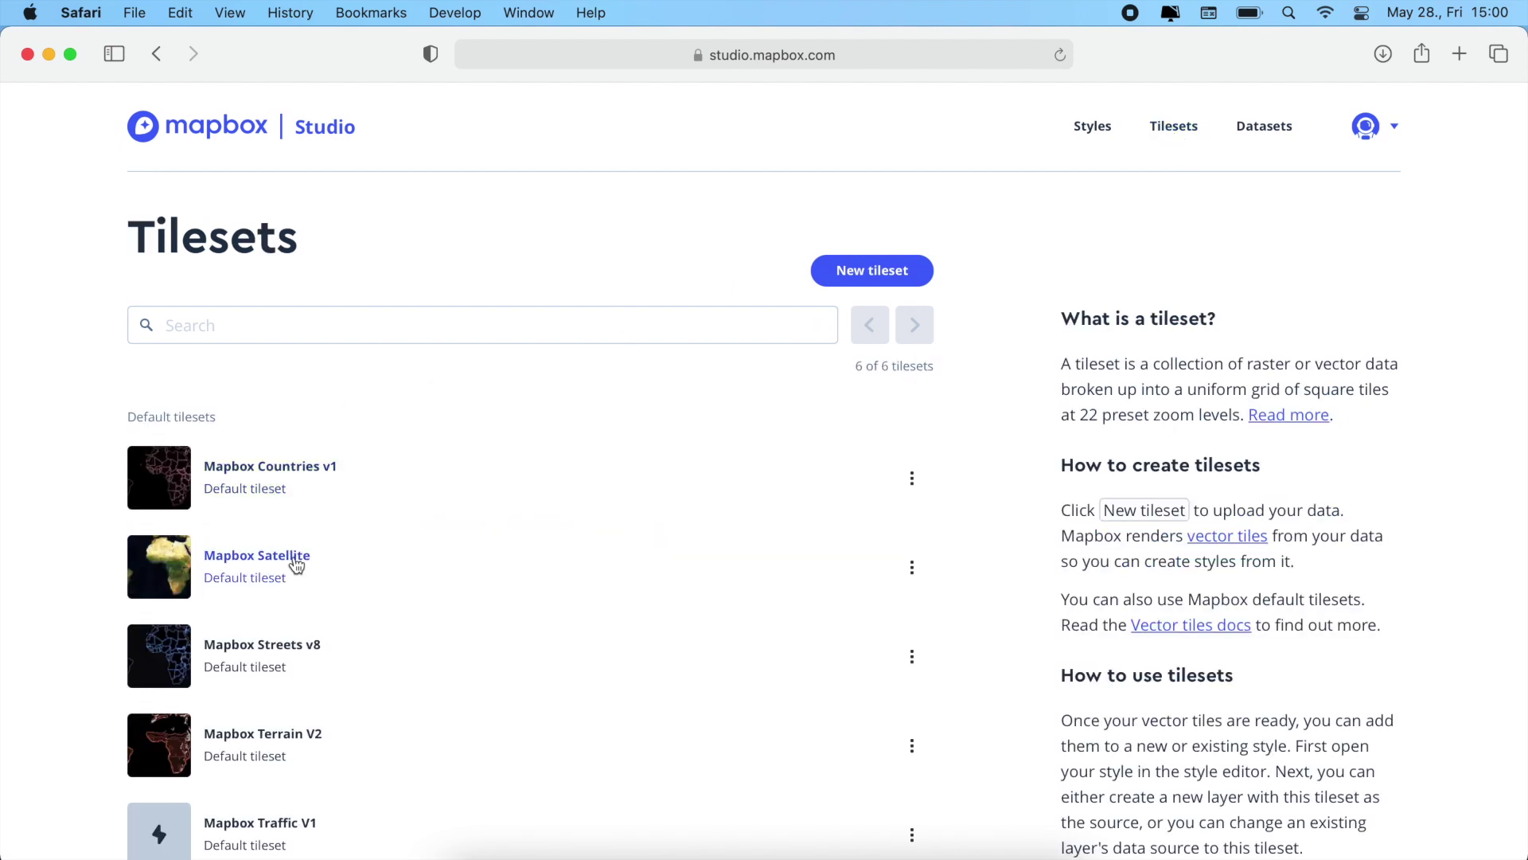
{"action": "scroll", "coordinate": [296, 565], "scroll_direction": "down", "scroll_amount": 1}
{"action": "scroll", "coordinate": [296, 565], "scroll_direction": "down", "scroll_amount": 1}
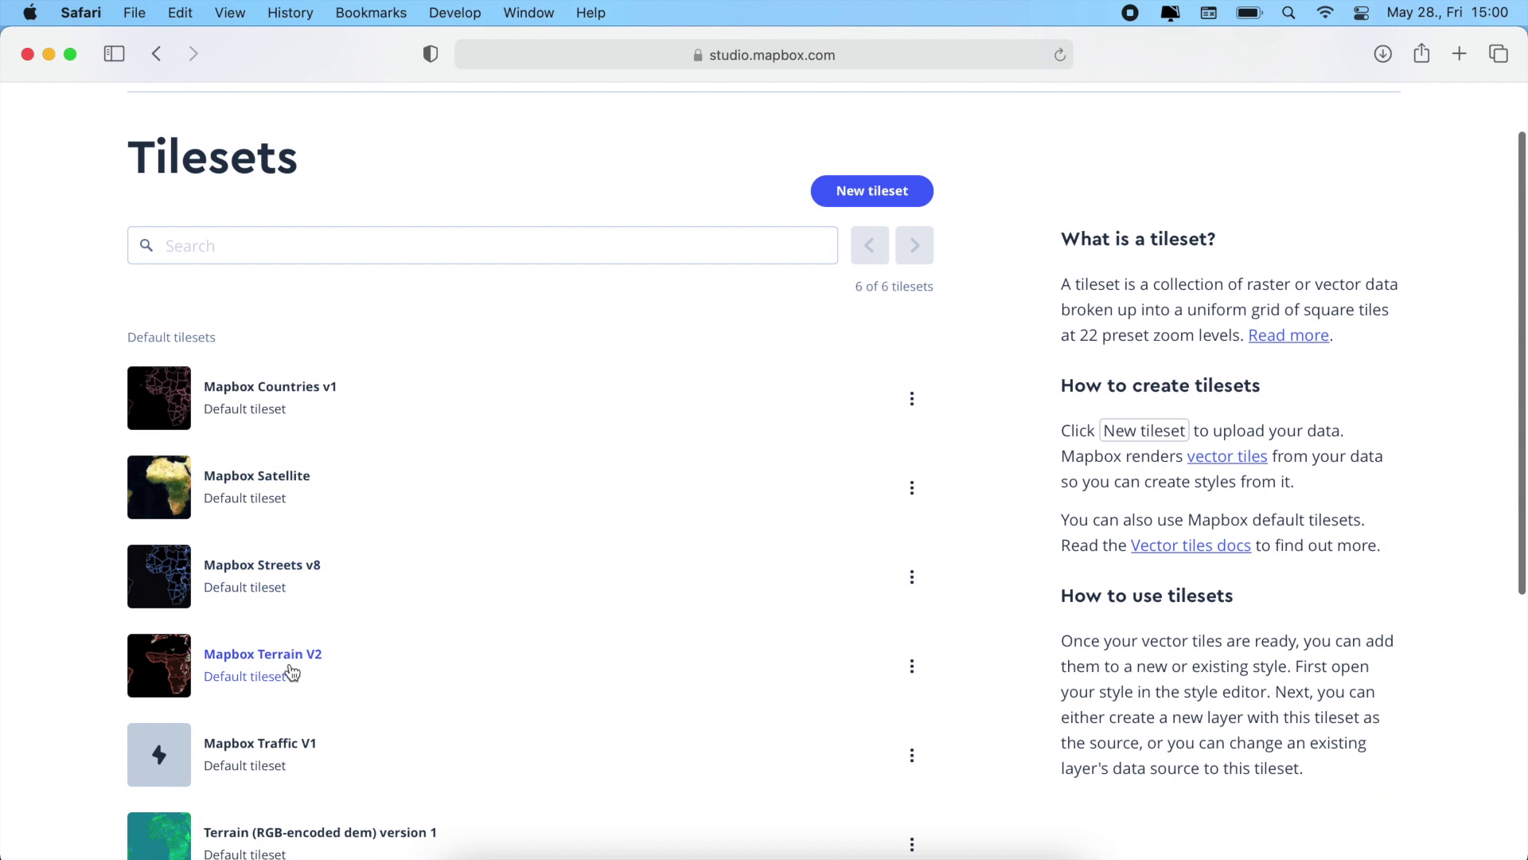
{"action": "scroll", "coordinate": [290, 669], "scroll_direction": "down", "scroll_amount": 2}
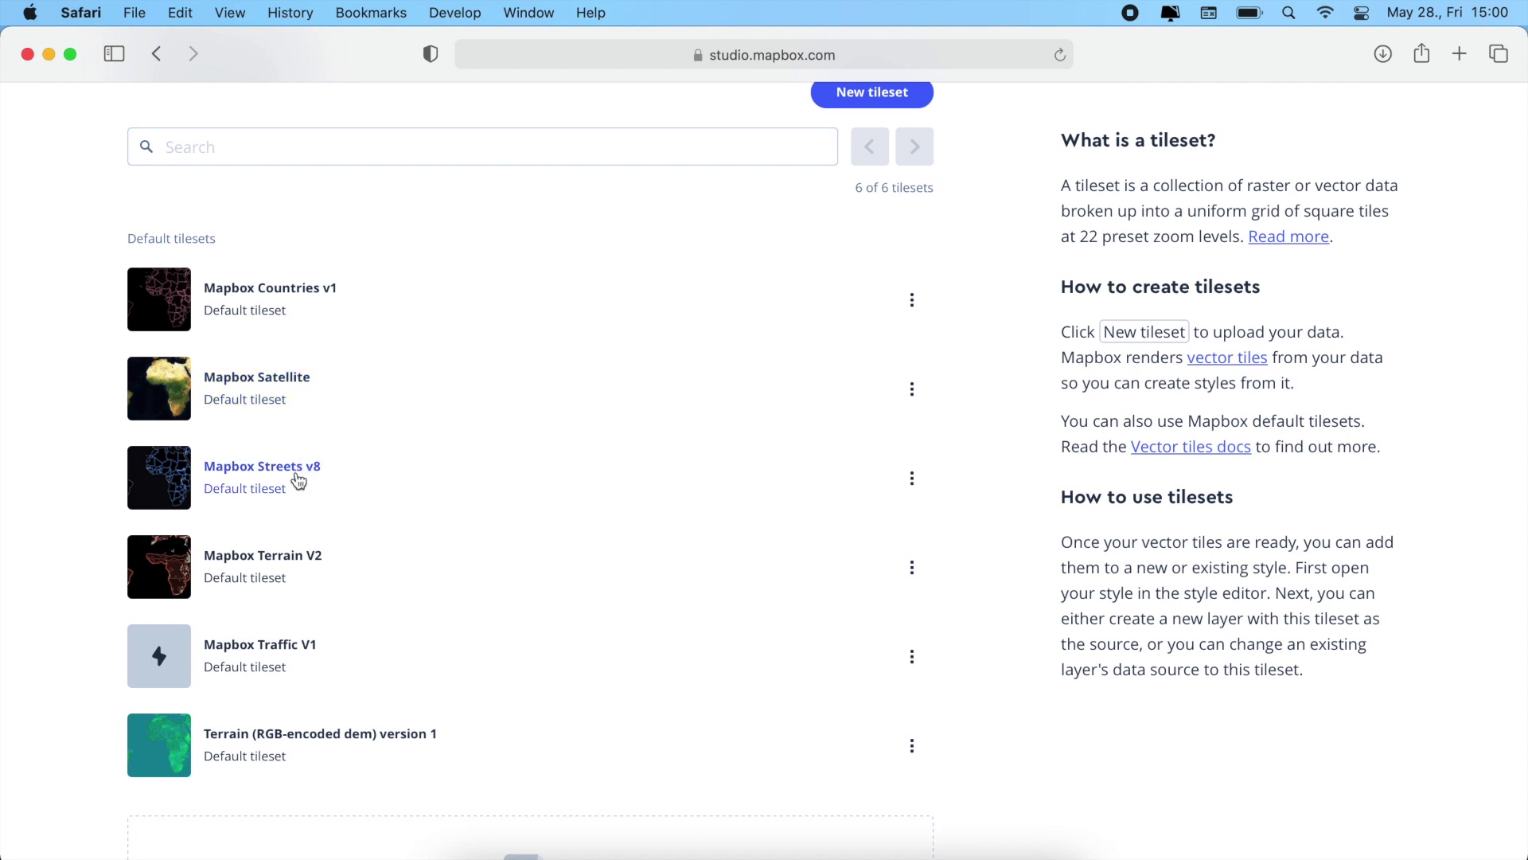
{"action": "left_click", "coordinate": [912, 478]}
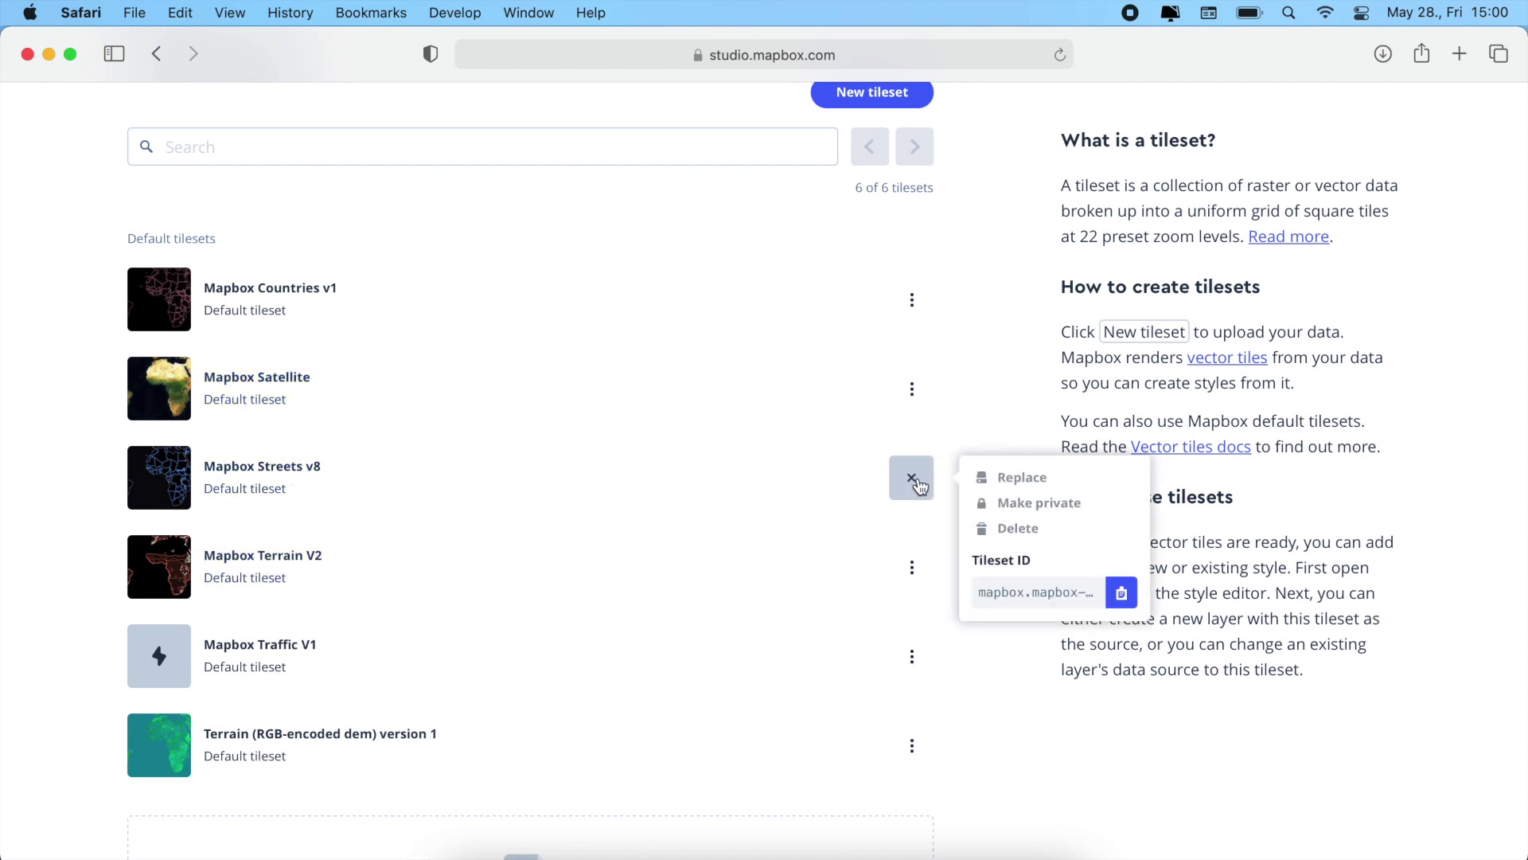
{"action": "left_click", "coordinate": [1122, 593]}
{"action": "left_click", "coordinate": [800, 850]}
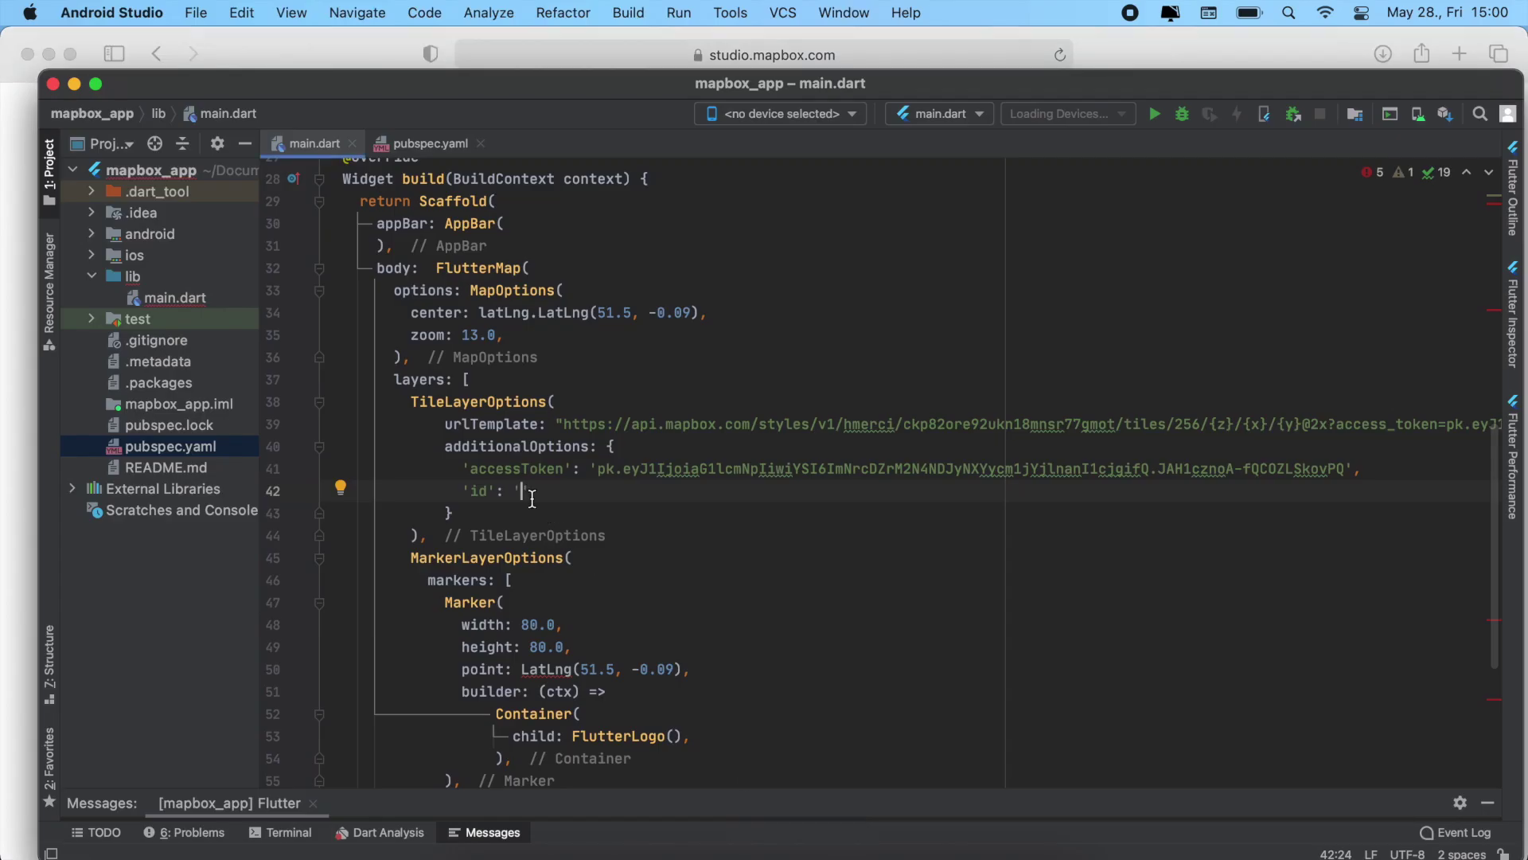
Set 'id' to 'mapbox.mapbox-streets-v8' and inspect the marker's undefined LatLng call.
{"action": "key", "text": "super+v"}
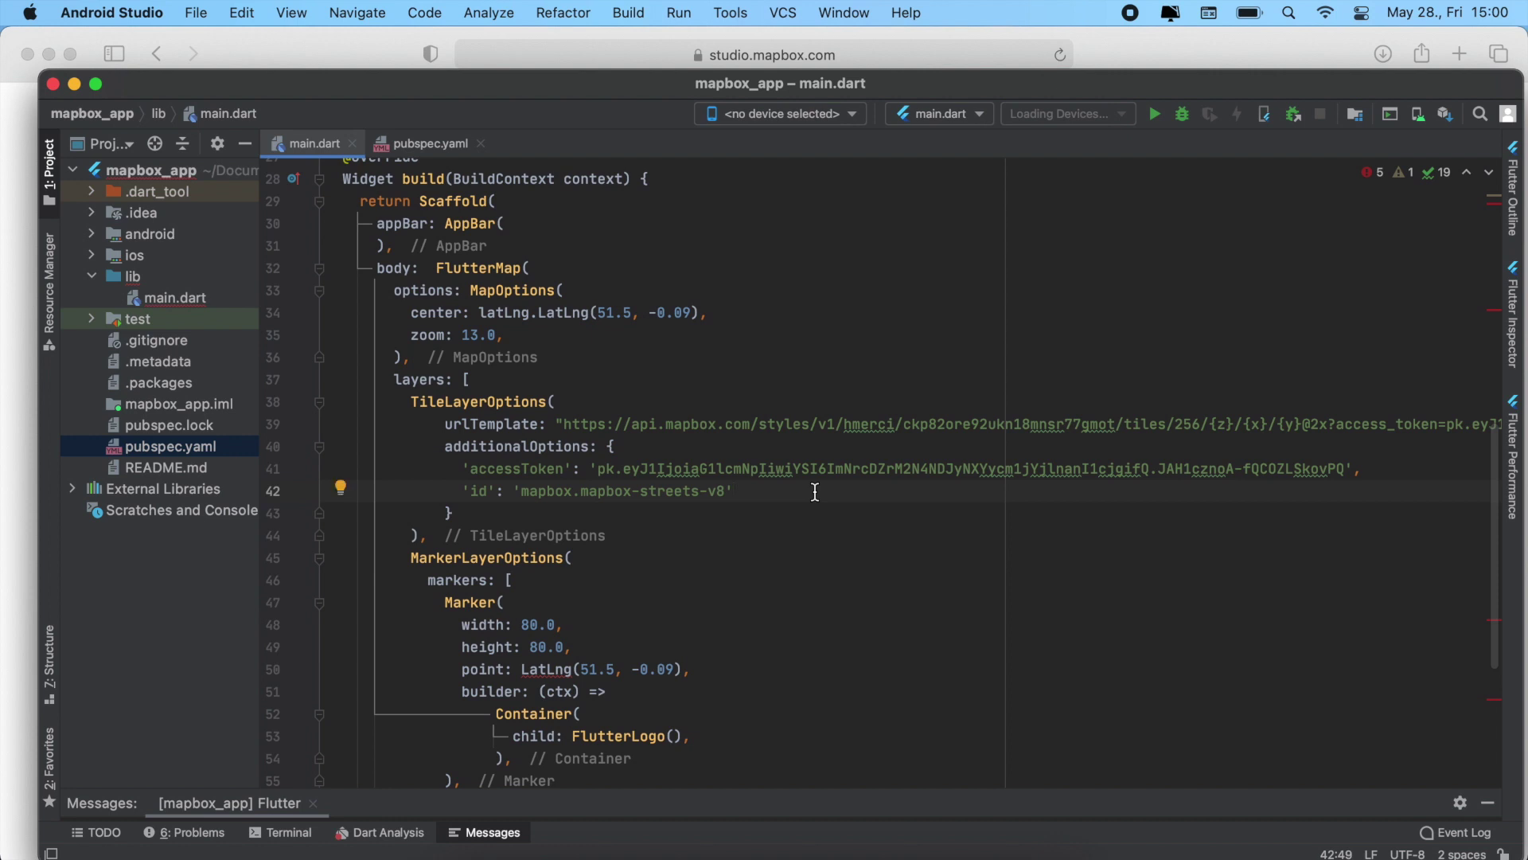
{"action": "scroll", "coordinate": [813, 491], "scroll_direction": "down", "scroll_amount": 3}
{"action": "scroll", "coordinate": [812, 491], "scroll_direction": "down", "scroll_amount": 3}
{"action": "scroll", "coordinate": [812, 491], "scroll_direction": "down", "scroll_amount": 2}
{"action": "scroll", "coordinate": [813, 491], "scroll_direction": "down", "scroll_amount": 2}
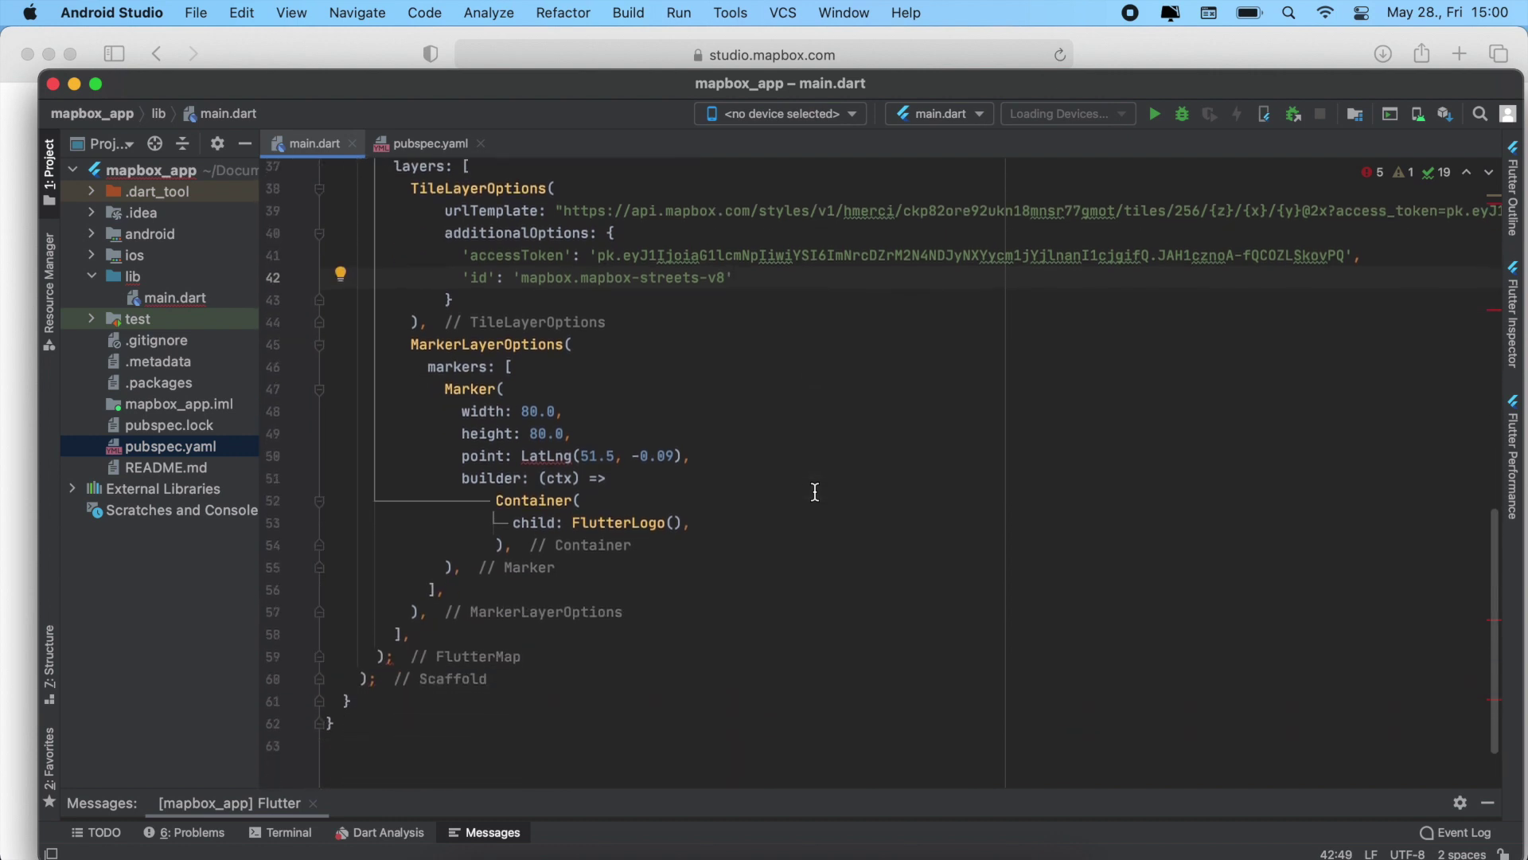
{"action": "scroll", "coordinate": [813, 491], "scroll_direction": "down", "scroll_amount": 2}
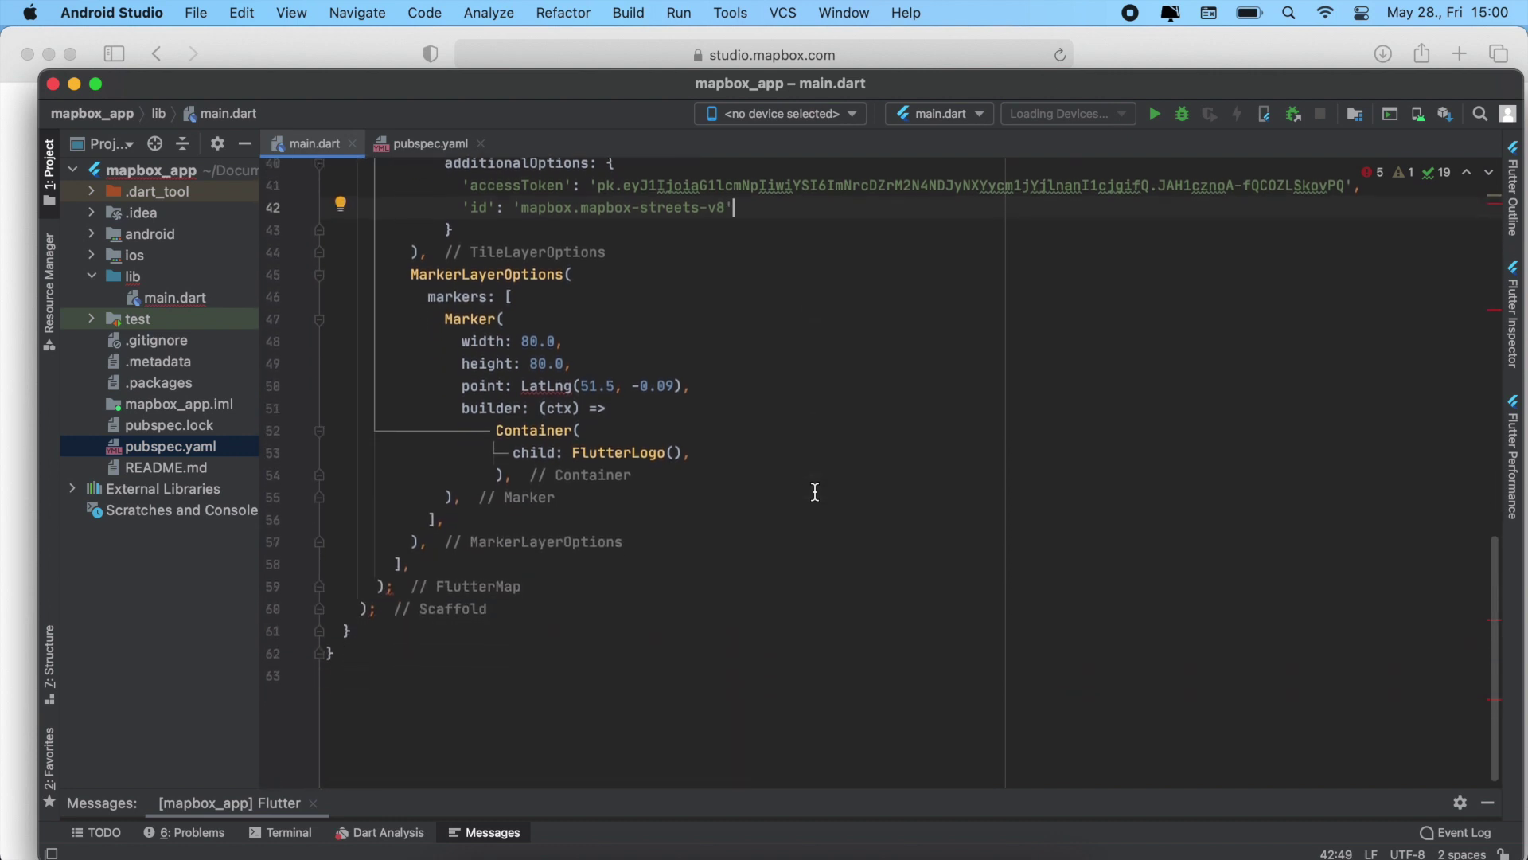
{"action": "left_click", "coordinate": [523, 386]}
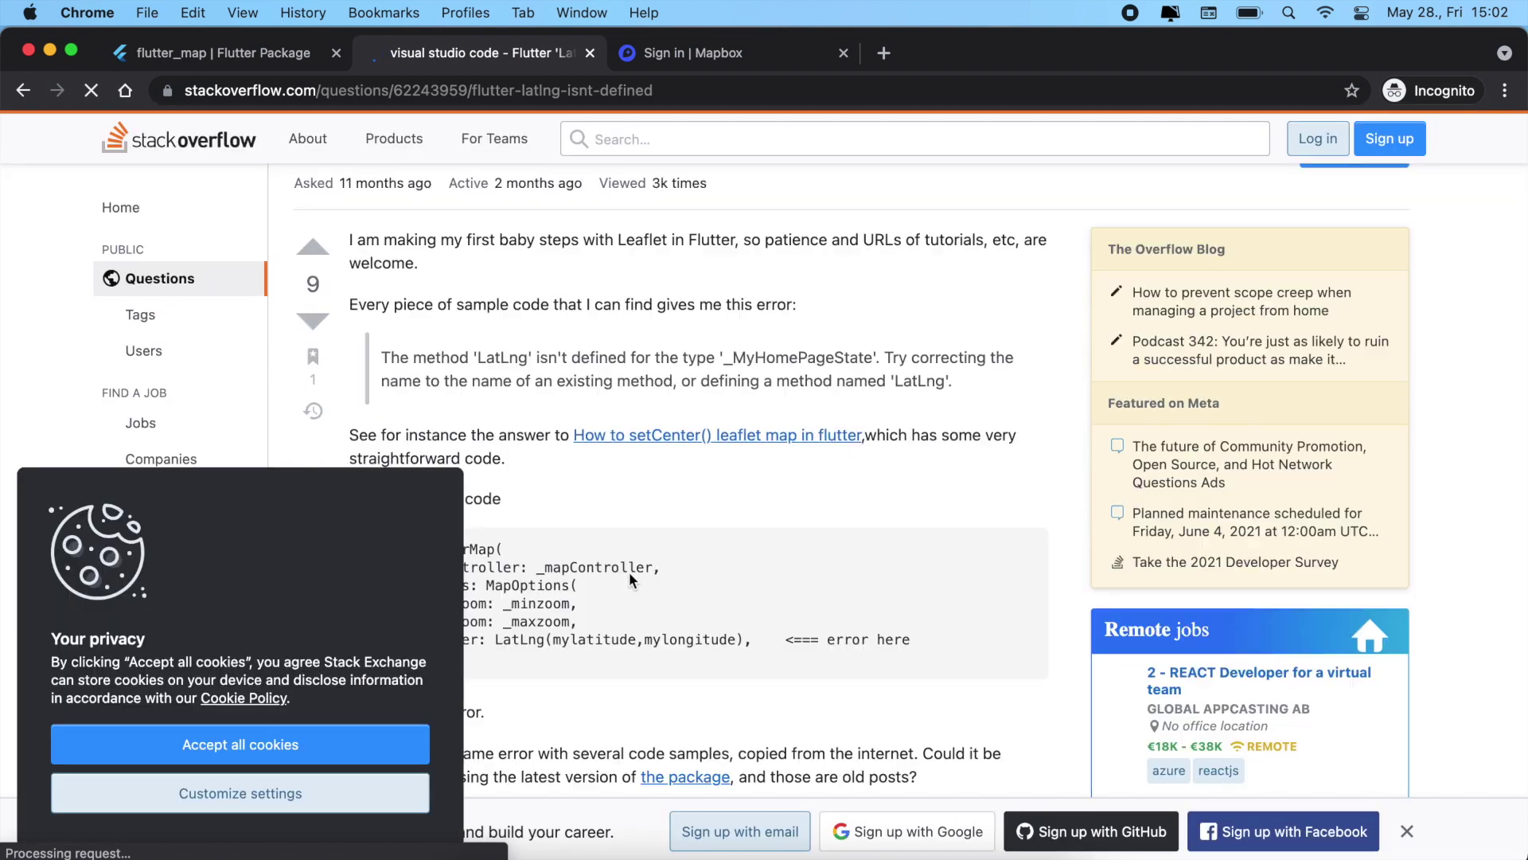
{"action": "scroll", "coordinate": [630, 572], "scroll_direction": "down", "scroll_amount": 2}
Accept the cookie notice on the Stack Overflow thread about the undefined LatLng error.
{"action": "left_click", "coordinate": [312, 744]}
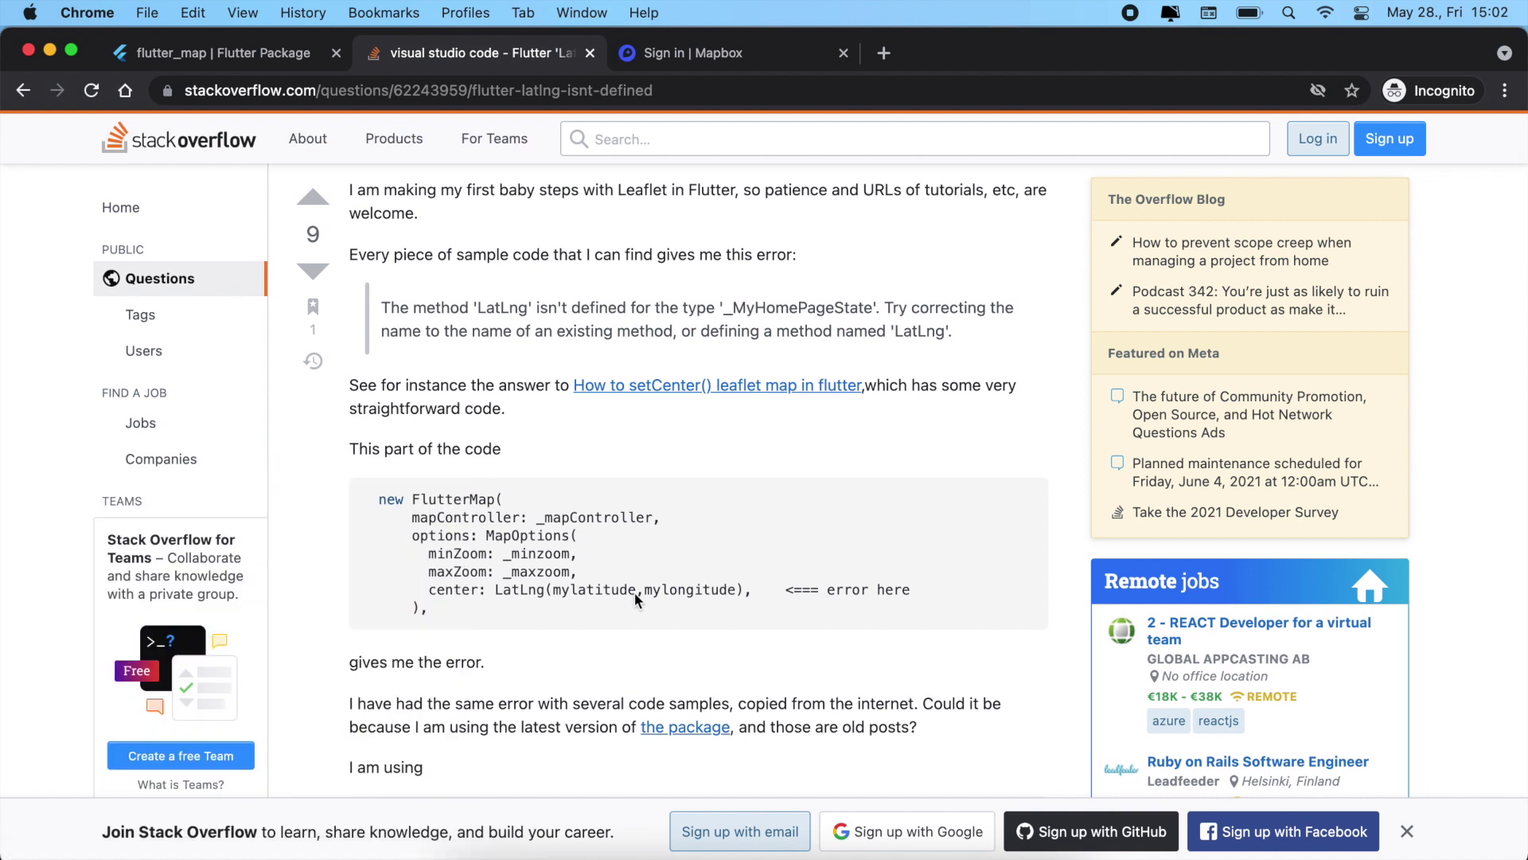
{"action": "scroll", "coordinate": [635, 593], "scroll_direction": "down", "scroll_amount": 4}
{"action": "scroll", "coordinate": [634, 592], "scroll_direction": "down", "scroll_amount": 5}
{"action": "scroll", "coordinate": [634, 593], "scroll_direction": "down", "scroll_amount": 5}
{"action": "scroll", "coordinate": [635, 593], "scroll_direction": "down", "scroll_amount": 3}
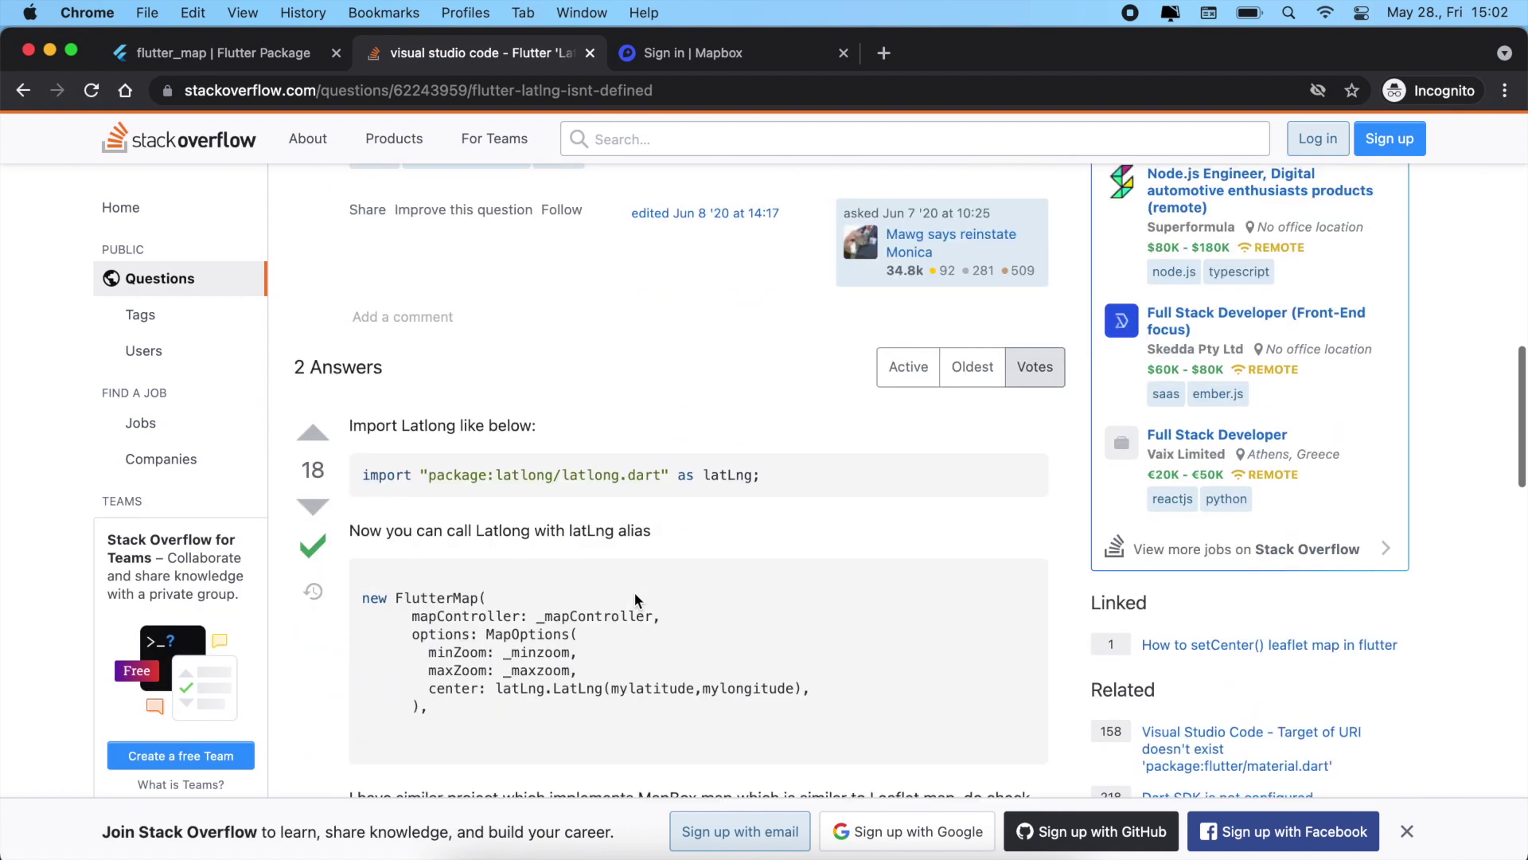
{"action": "scroll", "coordinate": [633, 592], "scroll_direction": "down", "scroll_amount": 1}
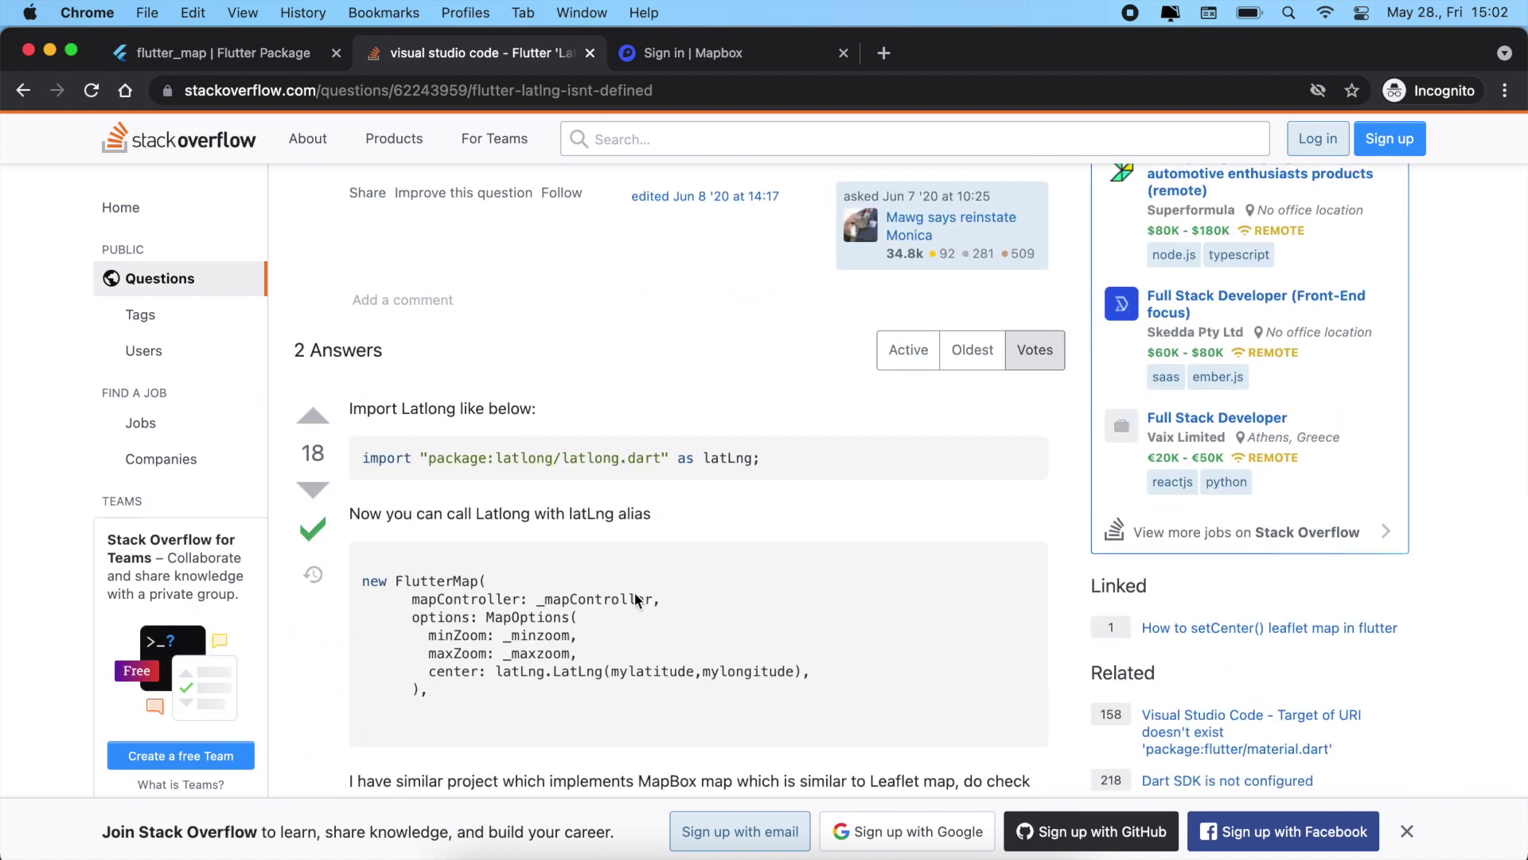
{"action": "scroll", "coordinate": [634, 593], "scroll_direction": "down", "scroll_amount": 2}
{"action": "scroll", "coordinate": [635, 592], "scroll_direction": "down", "scroll_amount": 1}
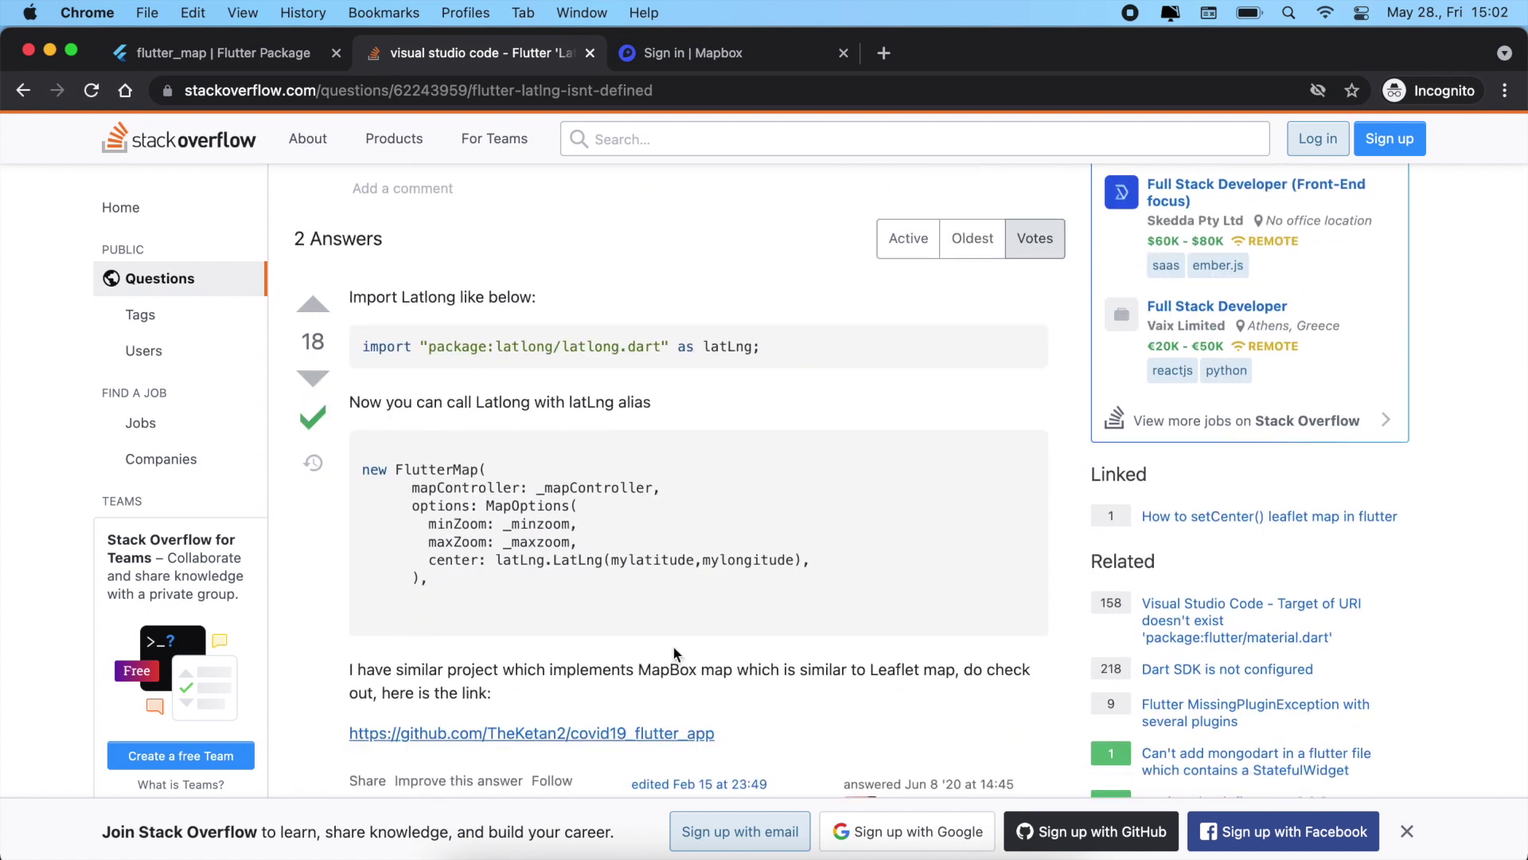
Change the line 3 import from 'package:latlng/latlng.dart' to 'package:latlong/latlong.dart'.
{"action": "left_click", "coordinate": [801, 850]}
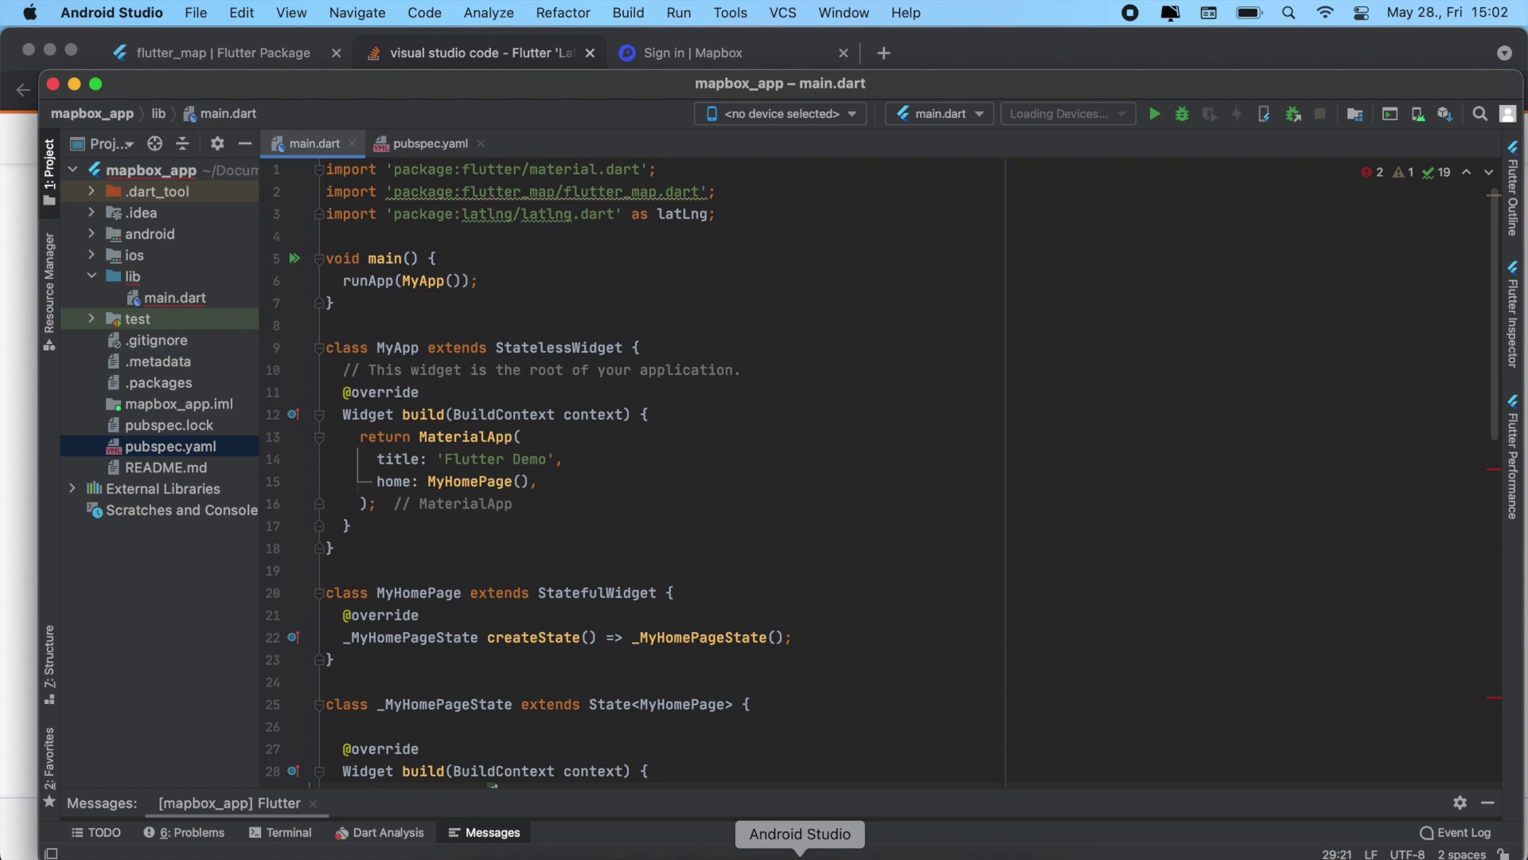
{"action": "left_click", "coordinate": [498, 214]}
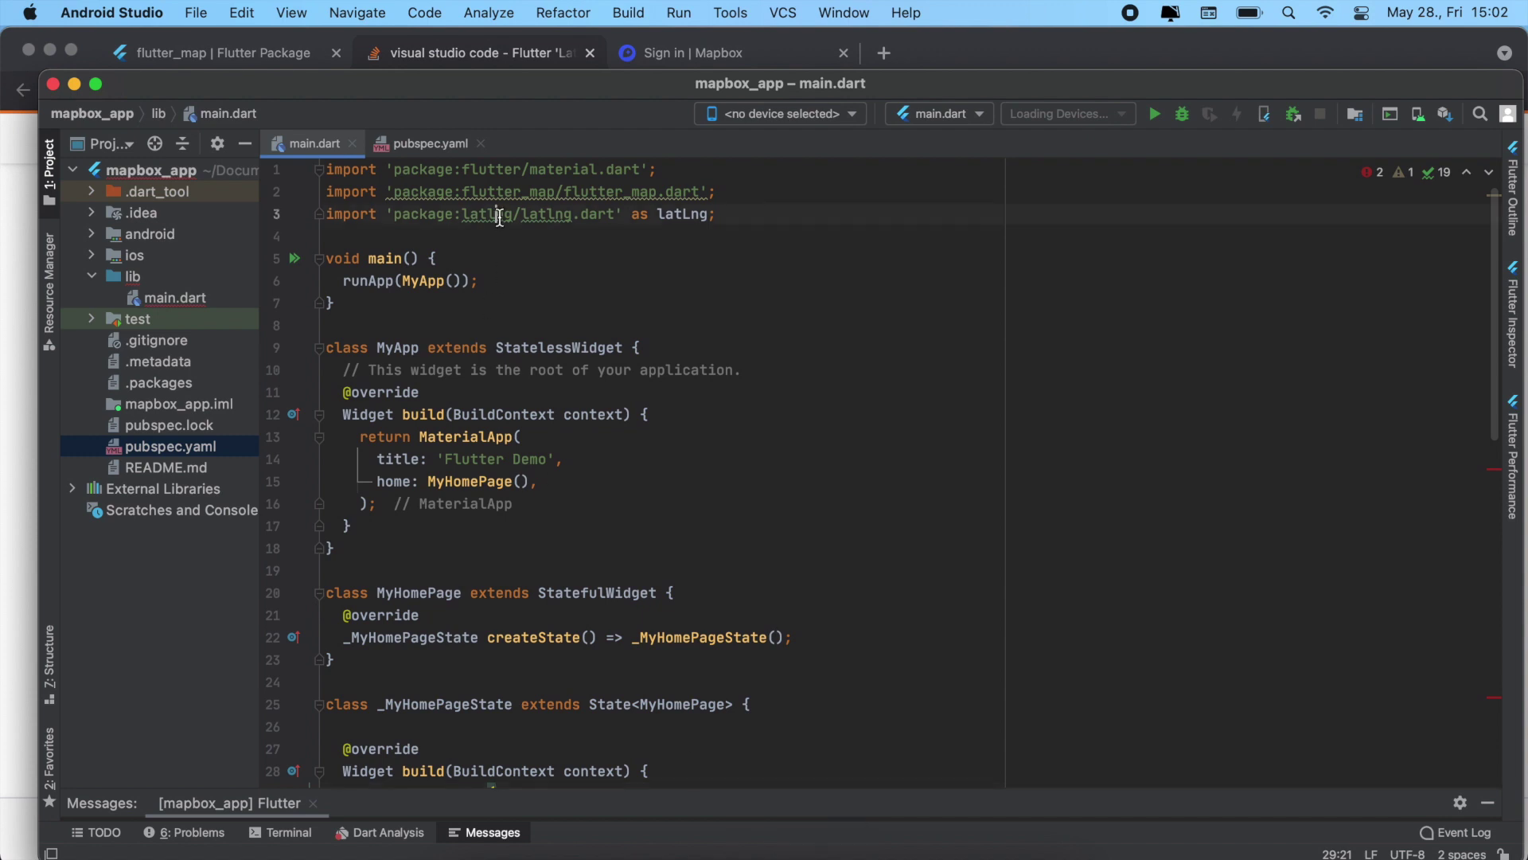
{"action": "type", "text": "o"}
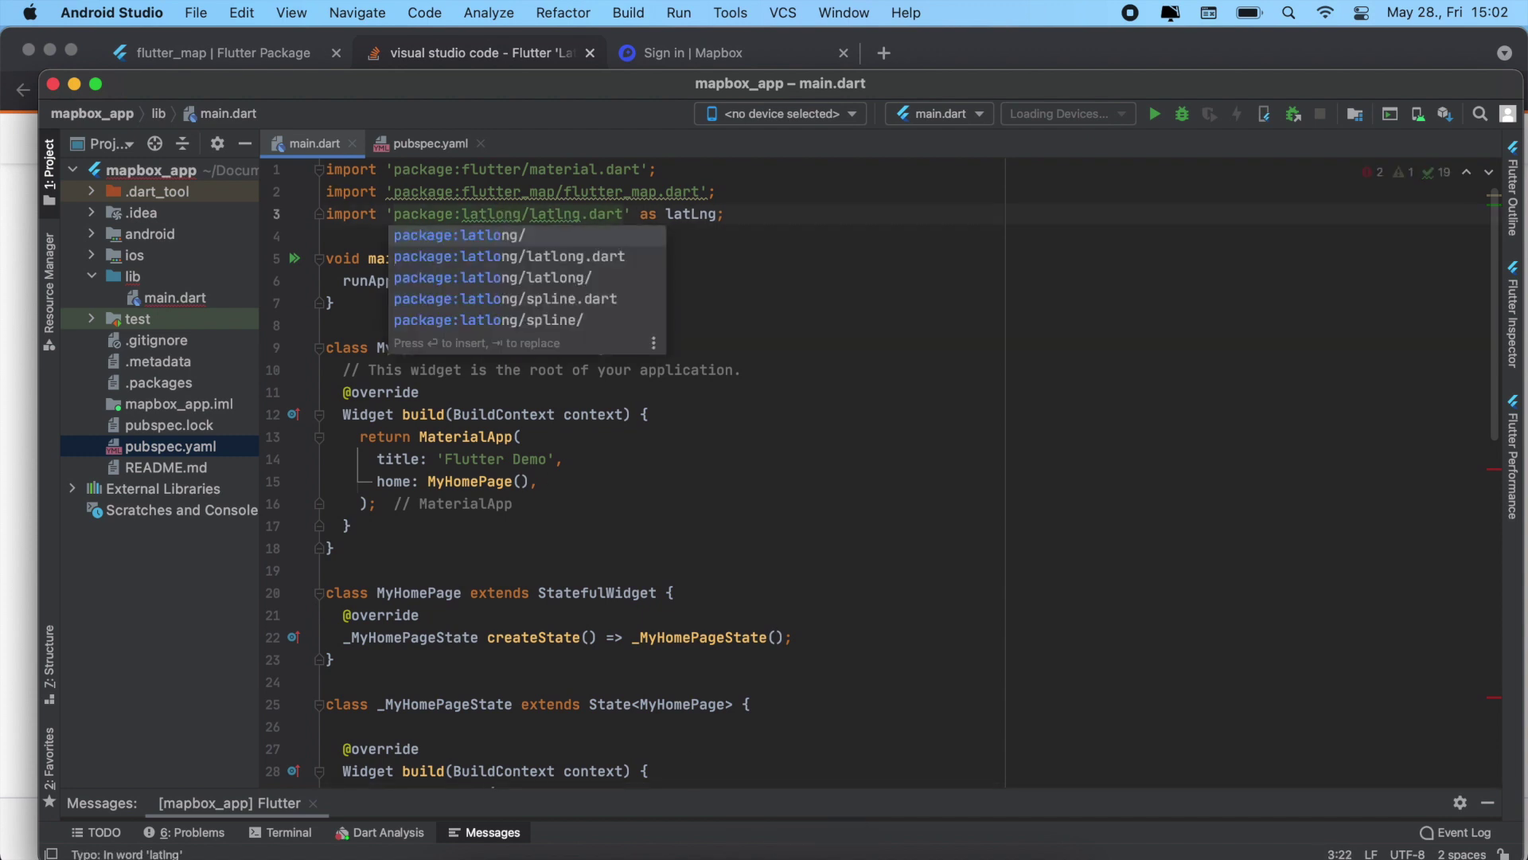
{"action": "key", "text": "Escape"}
{"action": "left_click", "coordinate": [561, 214]}
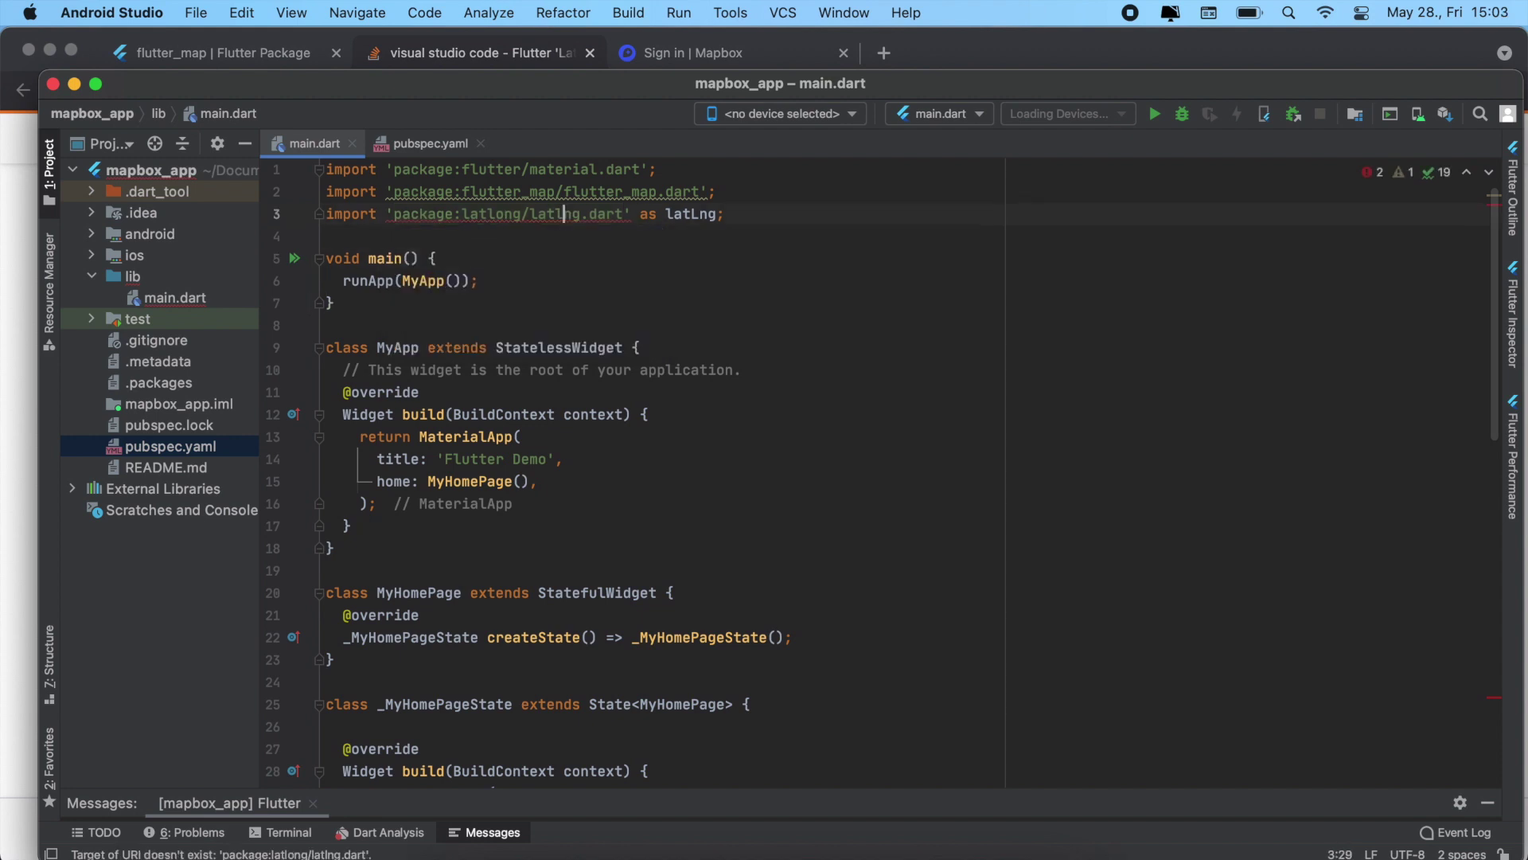
{"action": "type", "text": "oint: latLatLng(51.5, -0.09),"}
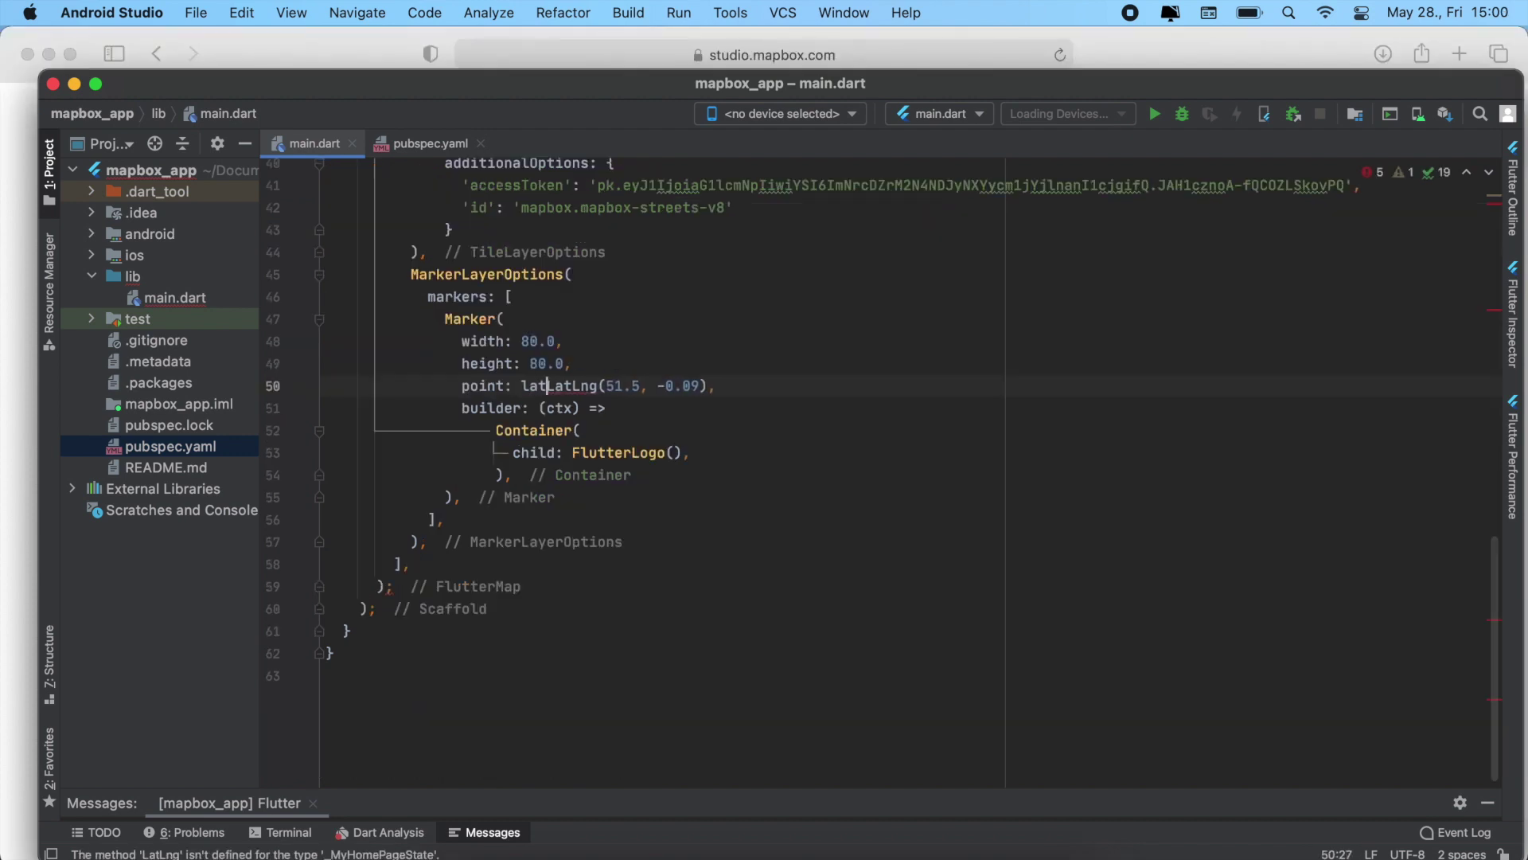
{"action": "type", "text": "Lng."}
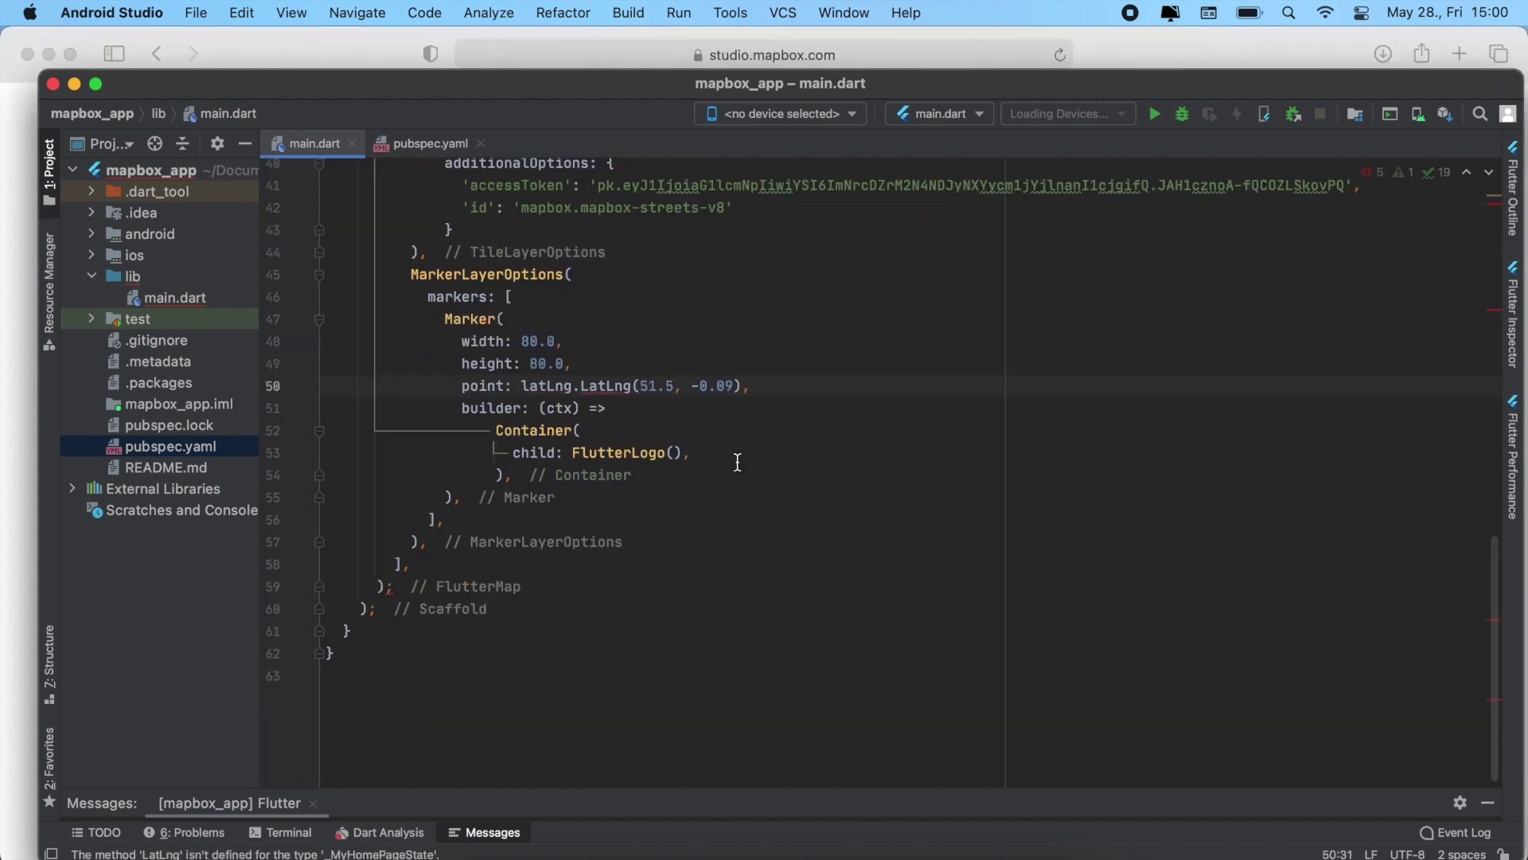
On line 50, replace 'lat' with the 'latLng.' prefix in the marker's point.
{"action": "left_click", "coordinate": [737, 461]}
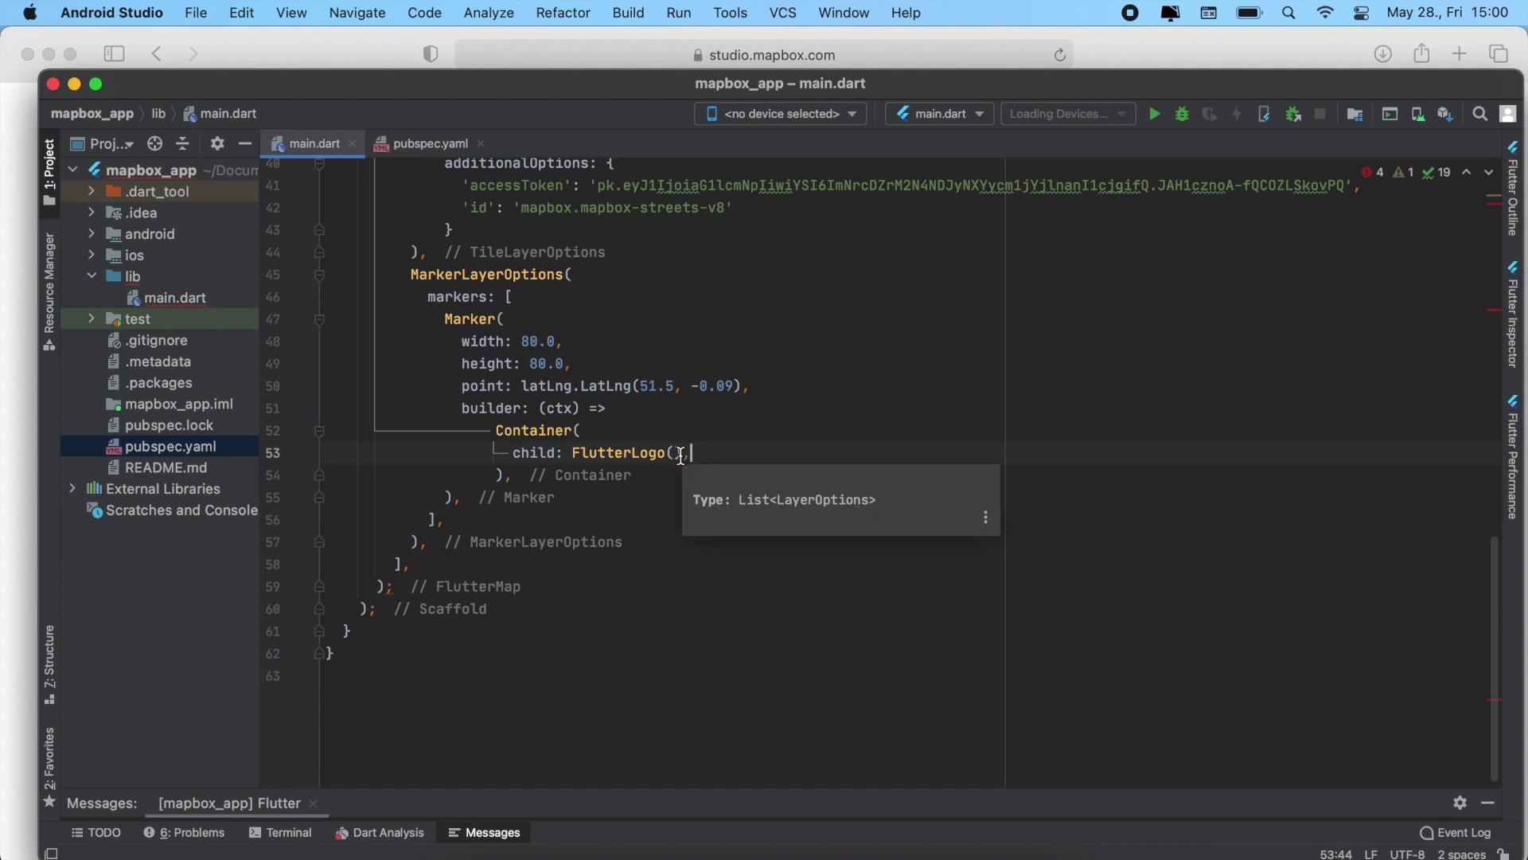
Wrap MarkerLayerOptions, lines 45 to 57, in /* */ comment markers.
{"action": "left_click", "coordinate": [409, 274]}
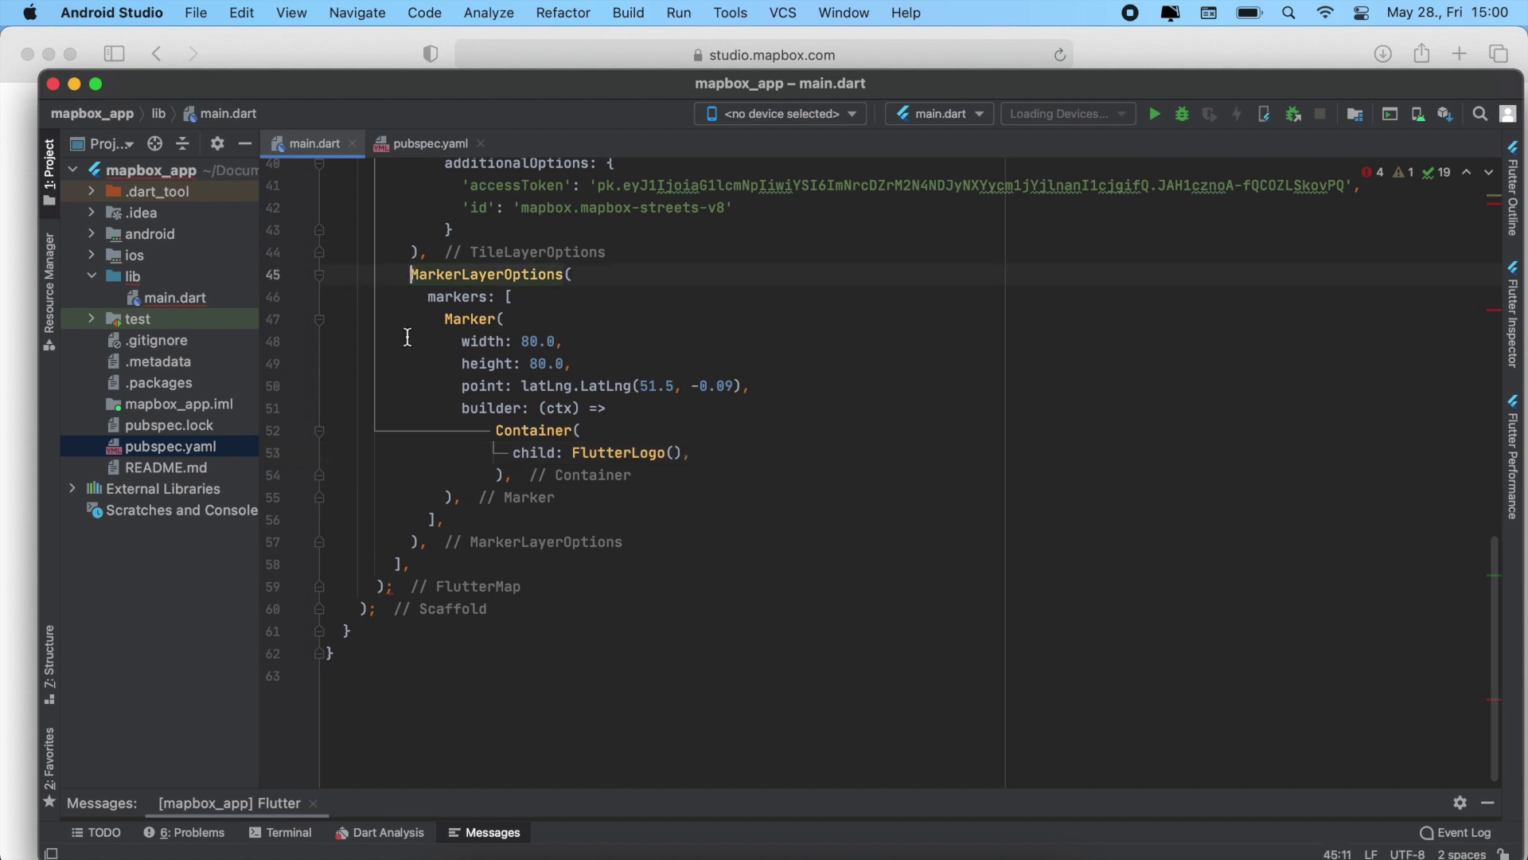
{"action": "type", "text": "/*"}
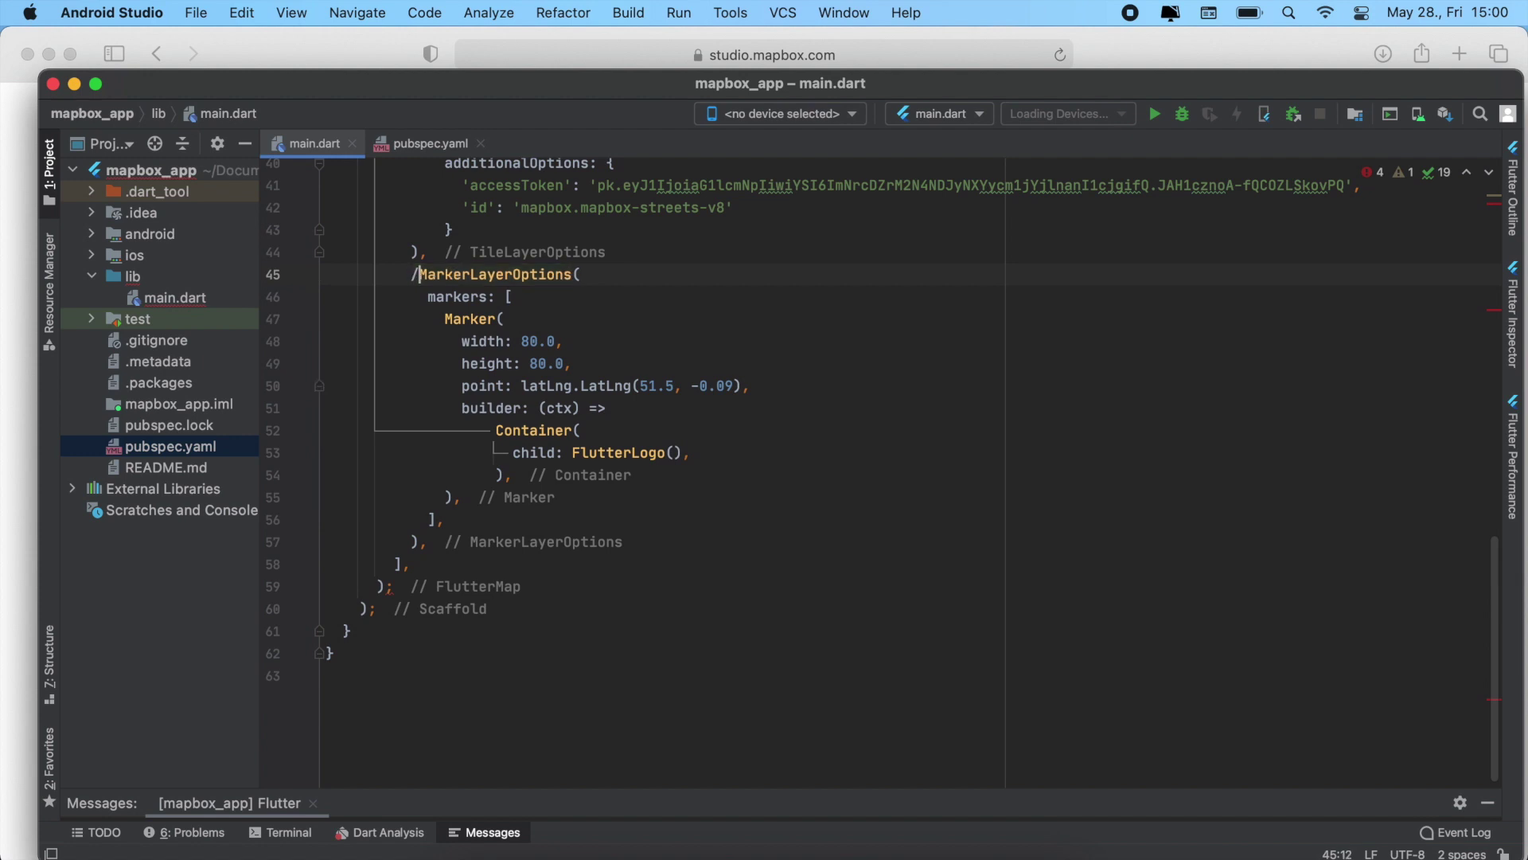
{"action": "left_click", "coordinate": [433, 543]}
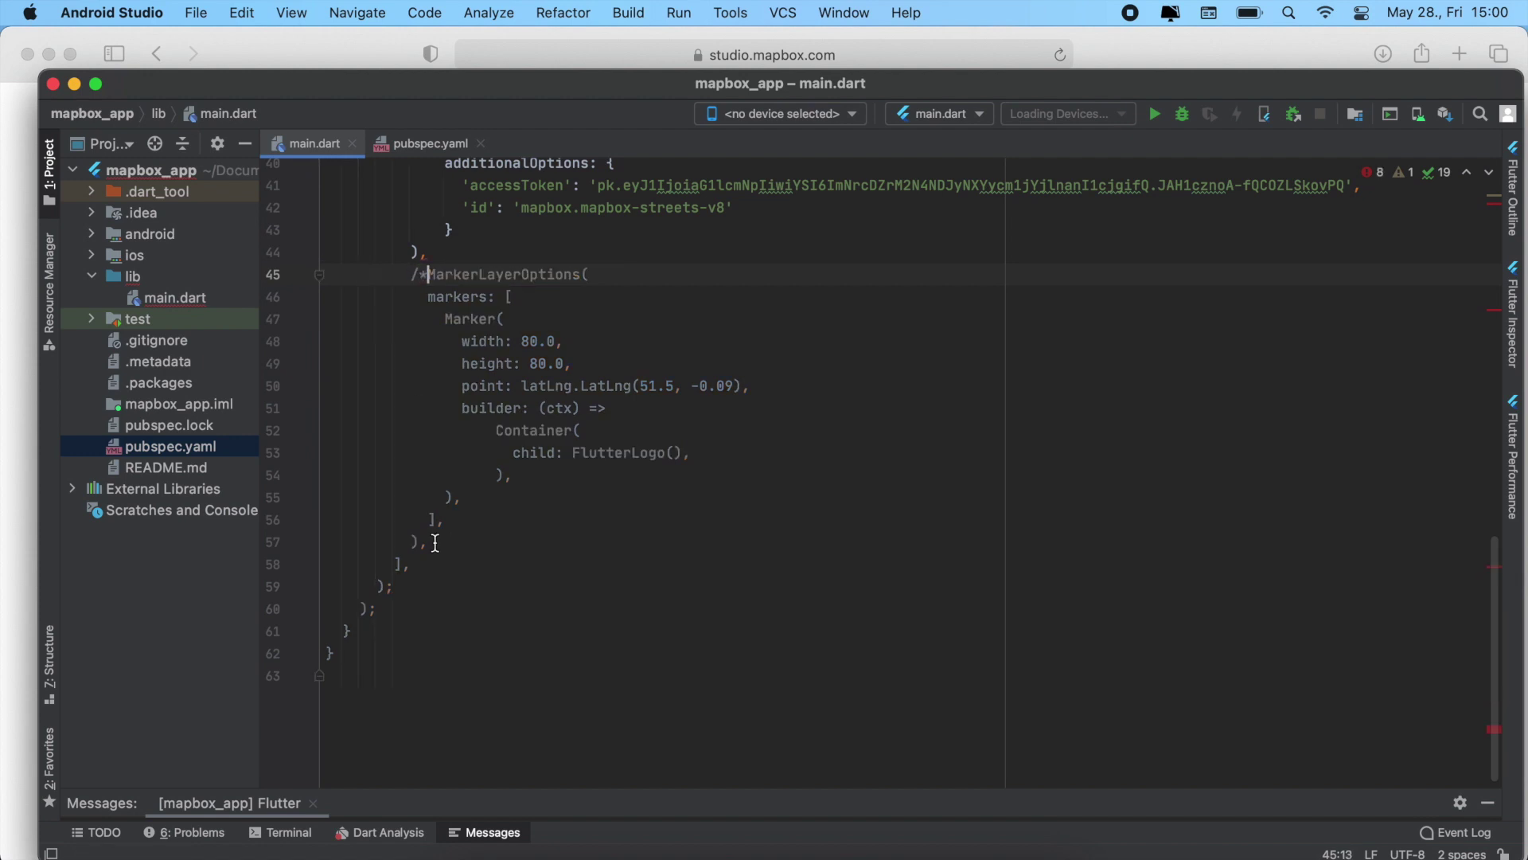
{"action": "type", "text": "*"}
{"action": "type", "text": "/"}
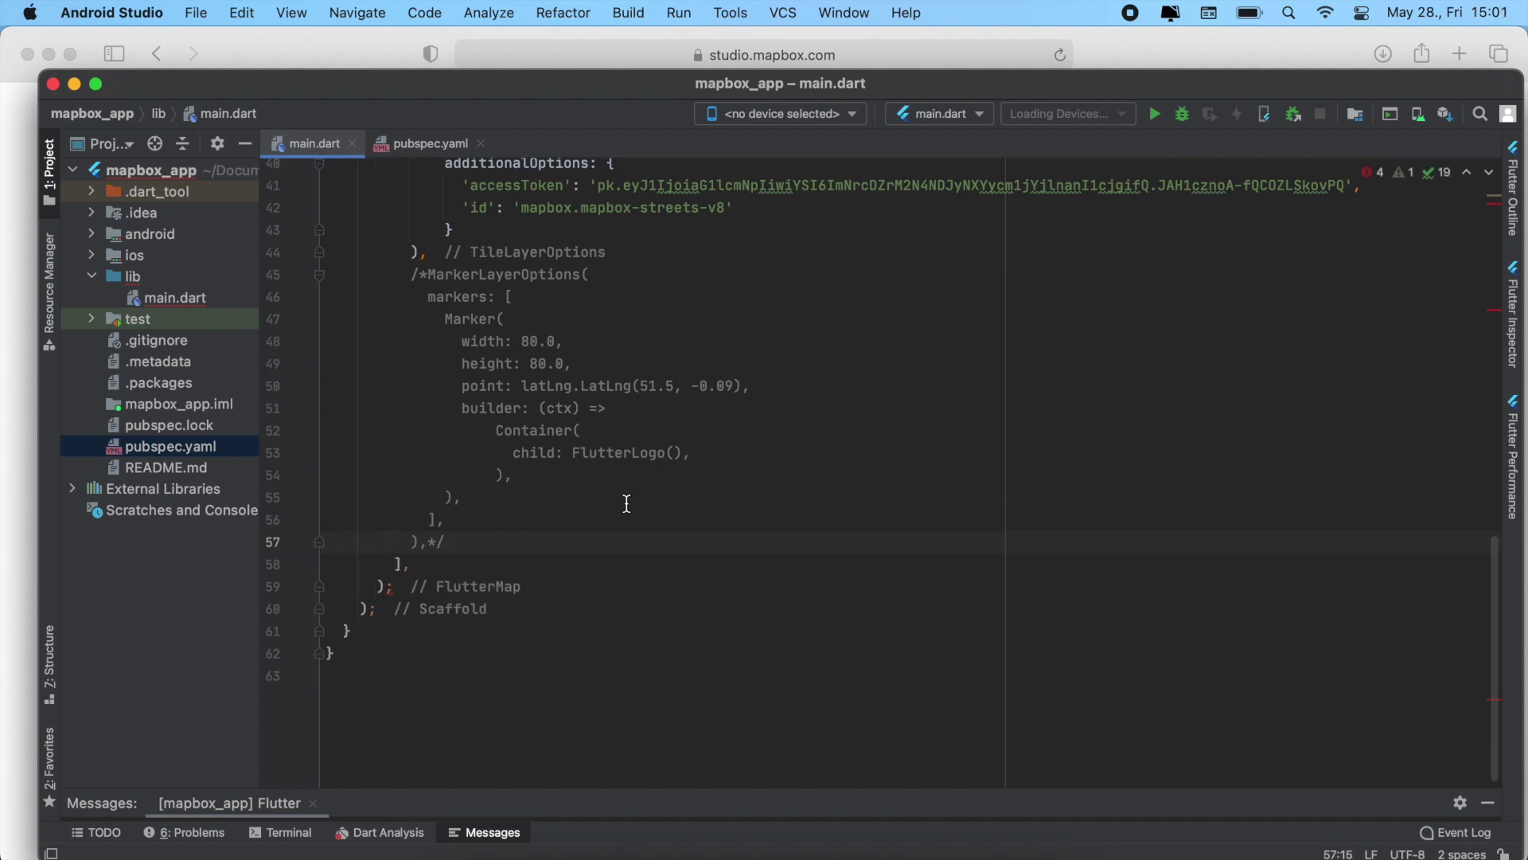
{"action": "scroll", "coordinate": [597, 509], "scroll_direction": "up", "scroll_amount": 10}
{"action": "scroll", "coordinate": [597, 509], "scroll_direction": "up", "scroll_amount": 10}
{"action": "scroll", "coordinate": [597, 509], "scroll_direction": "up", "scroll_amount": 5}
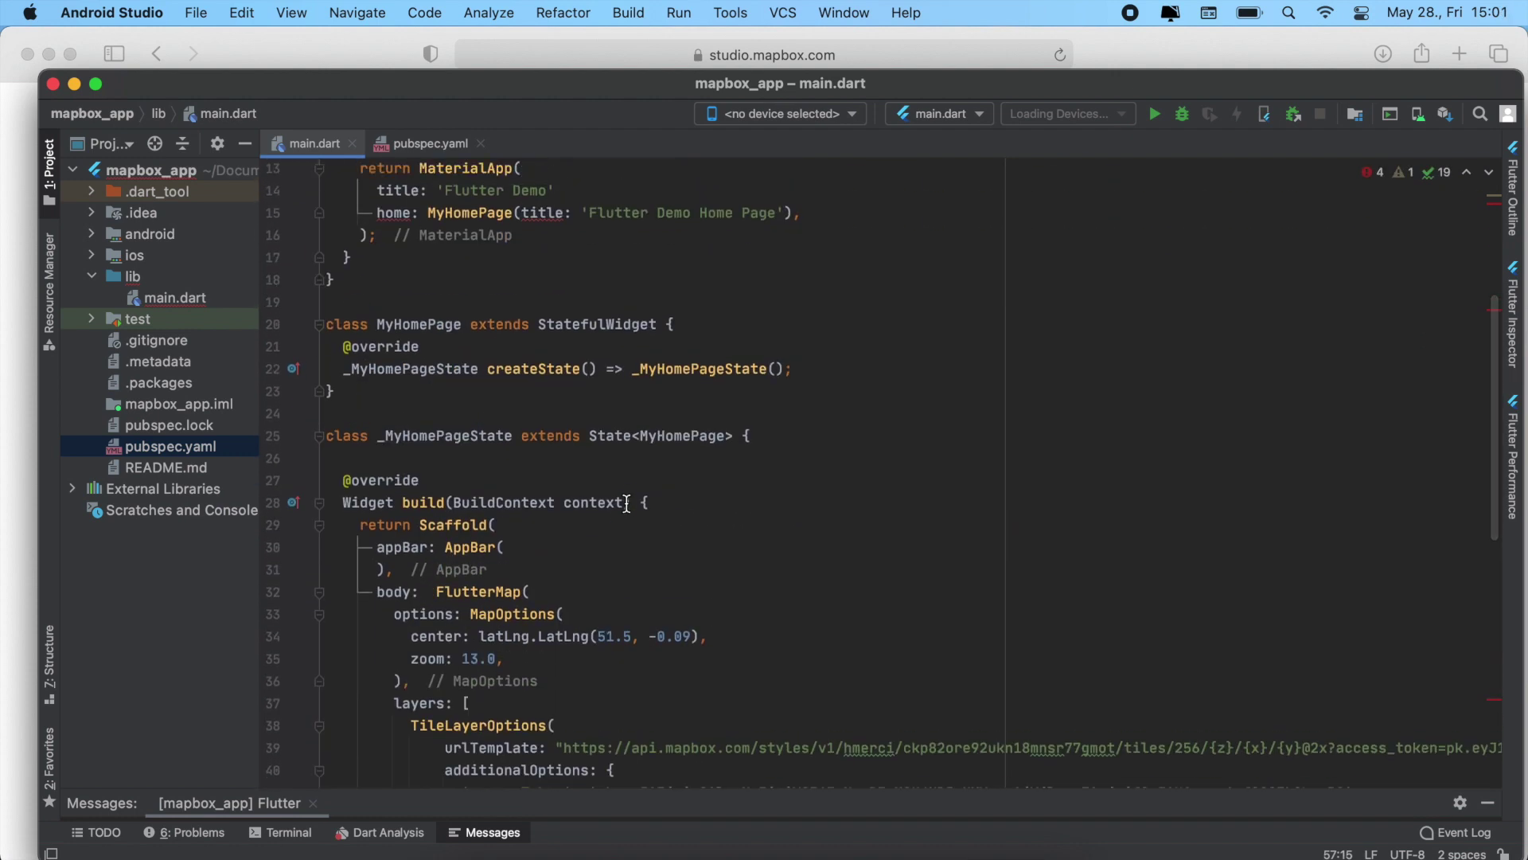
{"action": "scroll", "coordinate": [627, 503], "scroll_direction": "up", "scroll_amount": 9}
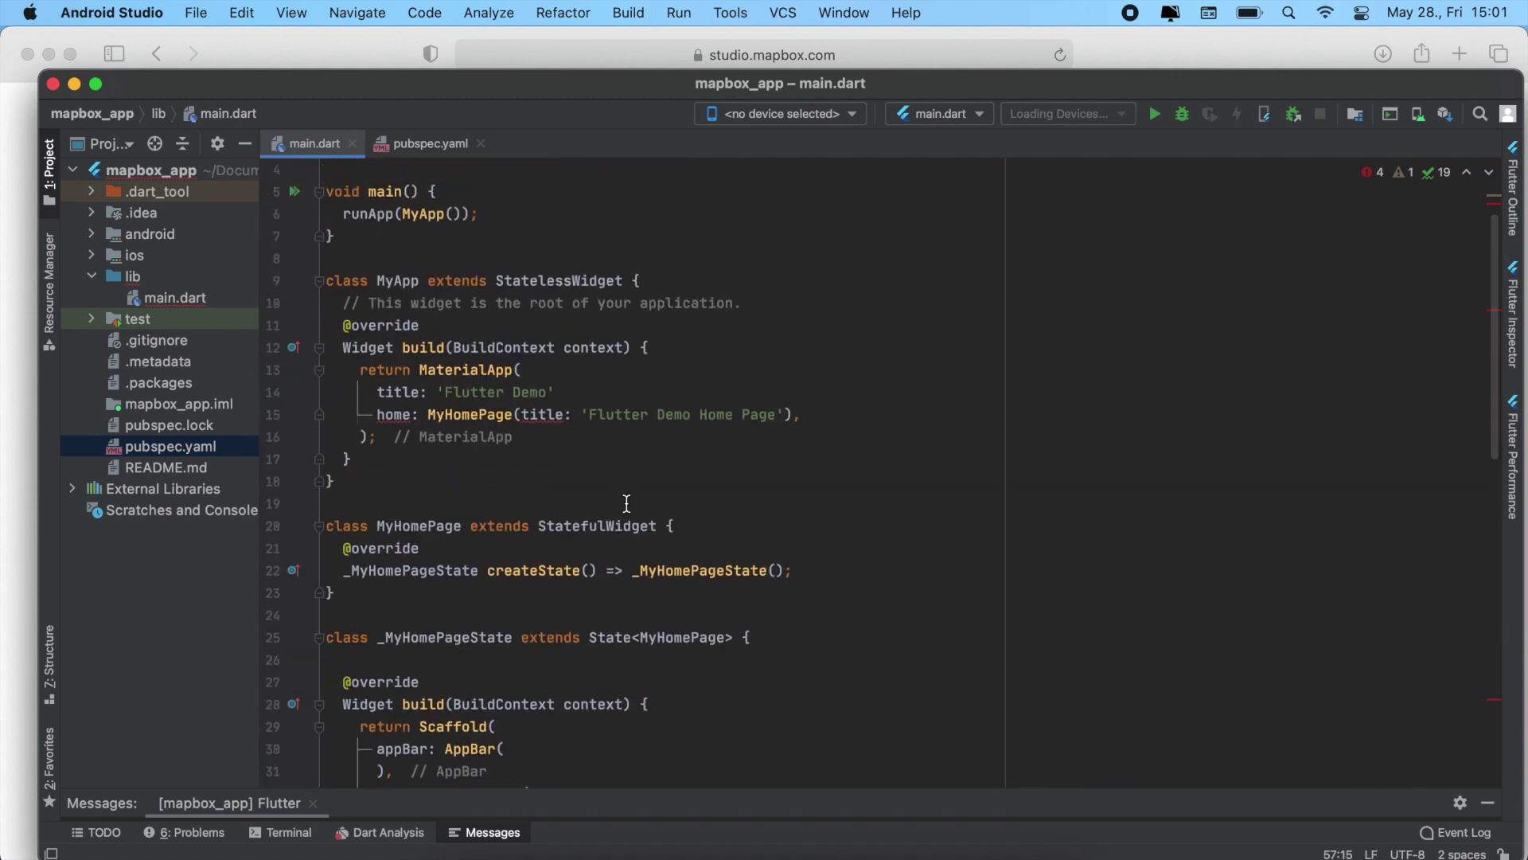
Delete the 'Flutter Demo Home Page' title argument from the MyHomePage() call.
{"action": "left_click", "coordinate": [823, 414]}
{"action": "left_click", "coordinate": [568, 392]}
{"action": "type", "text": ","}
{"action": "left_click_drag", "start_coordinate": [776, 415], "coordinate": [590, 415]}
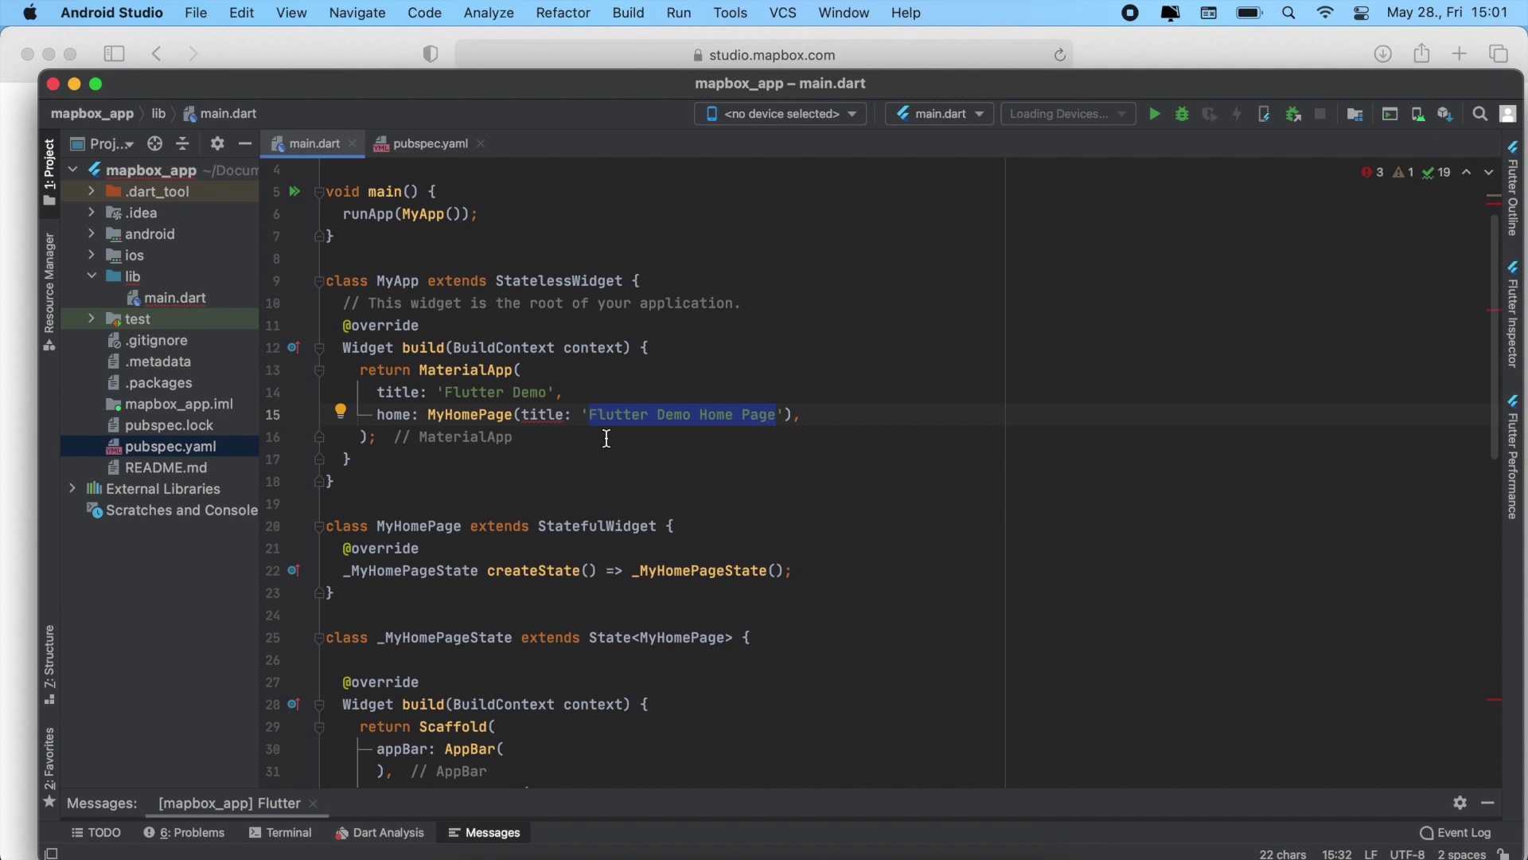
{"action": "key", "text": "BackSpace"}
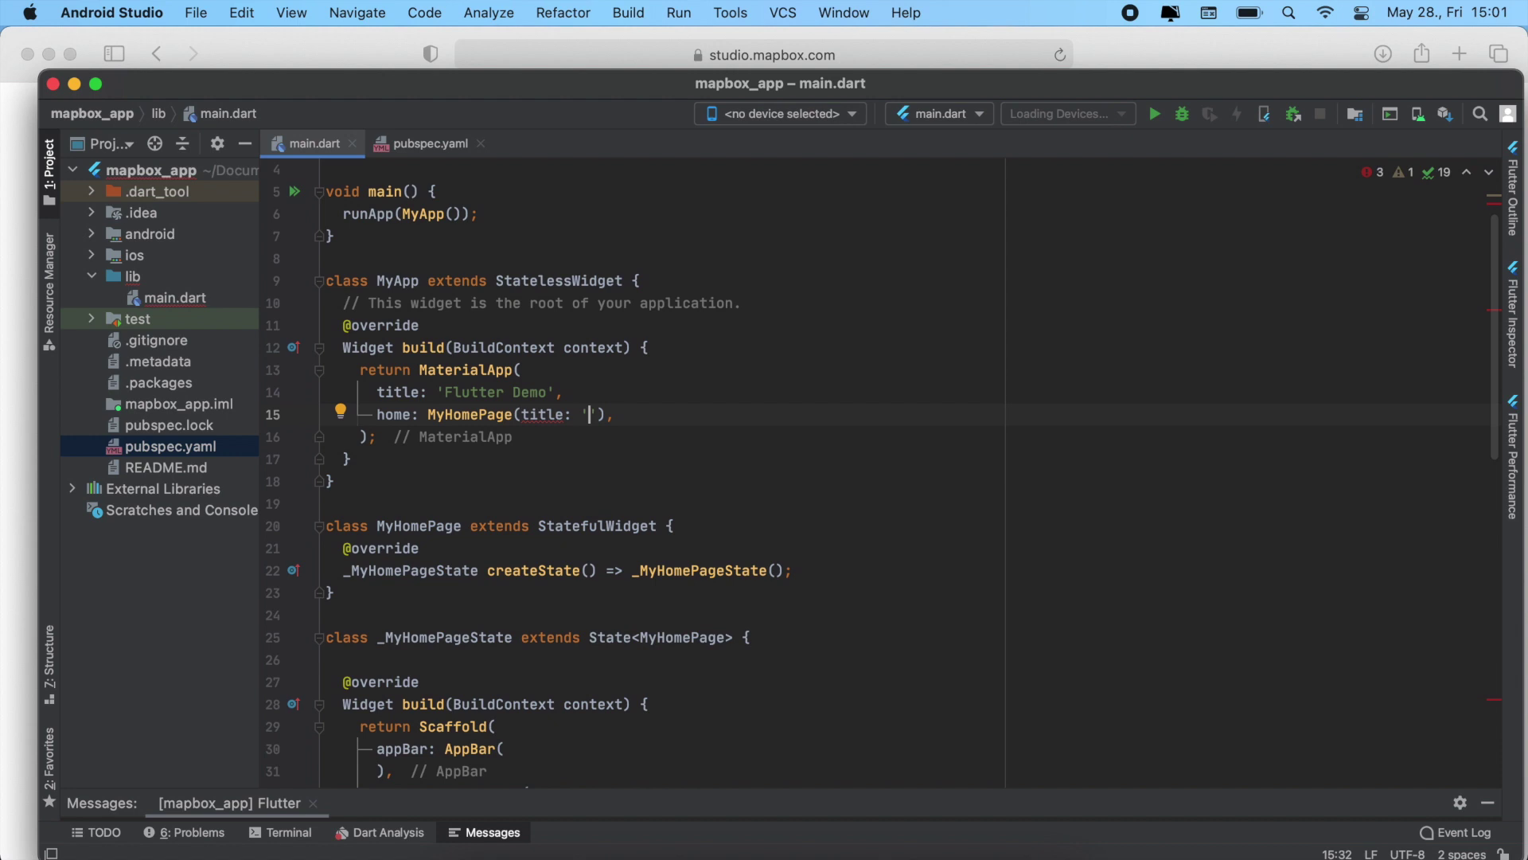
{"action": "key", "text": "BackSpace"}
{"action": "key", "text": "BackSpace"}
{"action": "key", "text": "BackSpace"}
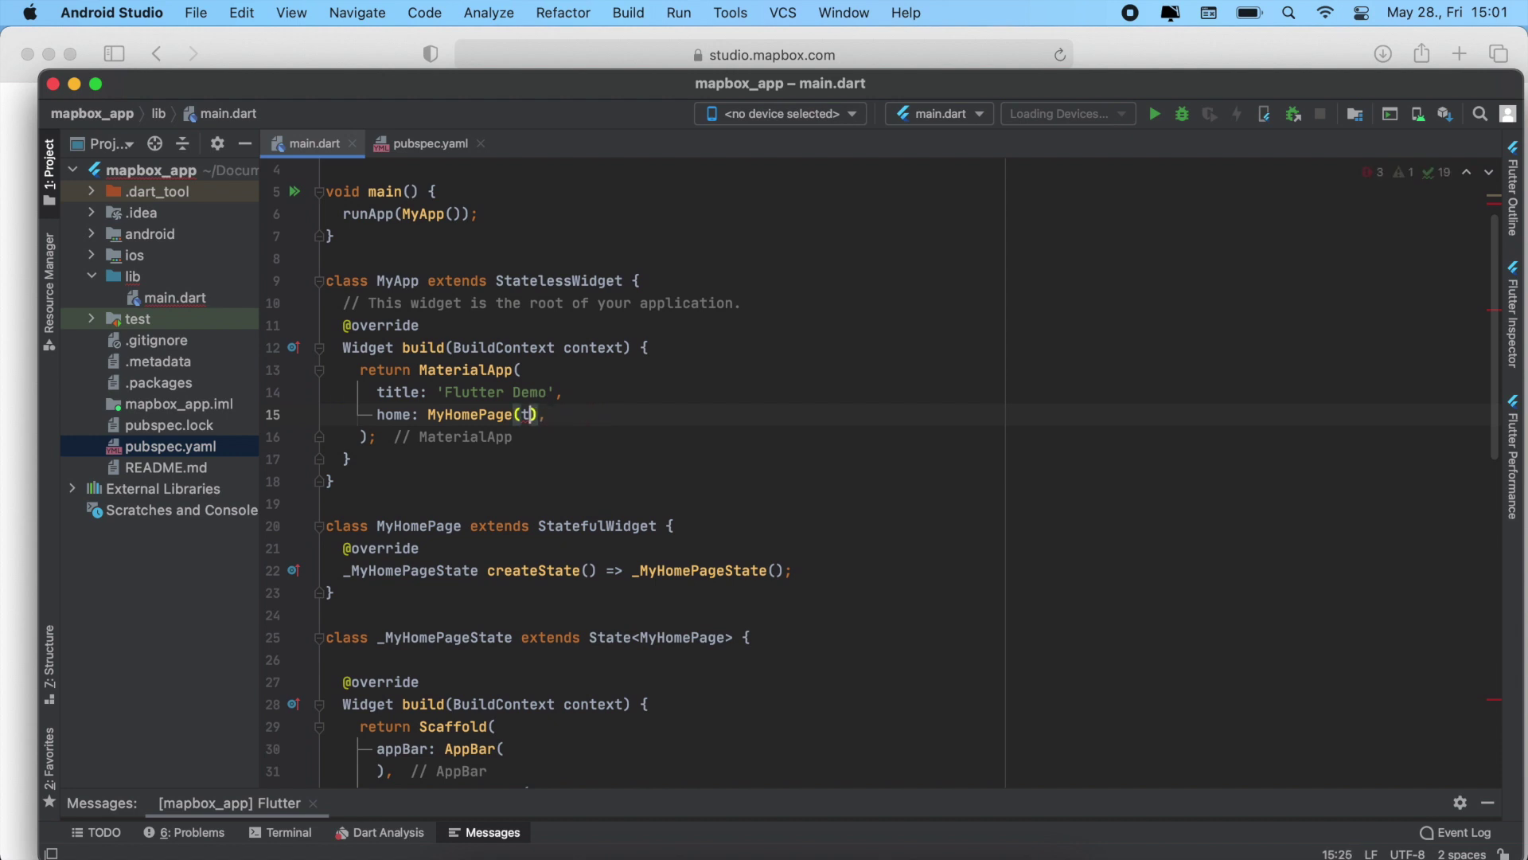
Delete the empty appBar: AppBar() block from the Scaffold.
{"action": "key", "text": "End"}
{"action": "scroll", "coordinate": [634, 415], "scroll_direction": "down", "scroll_amount": 3}
{"action": "scroll", "coordinate": [635, 415], "scroll_direction": "down", "scroll_amount": 3}
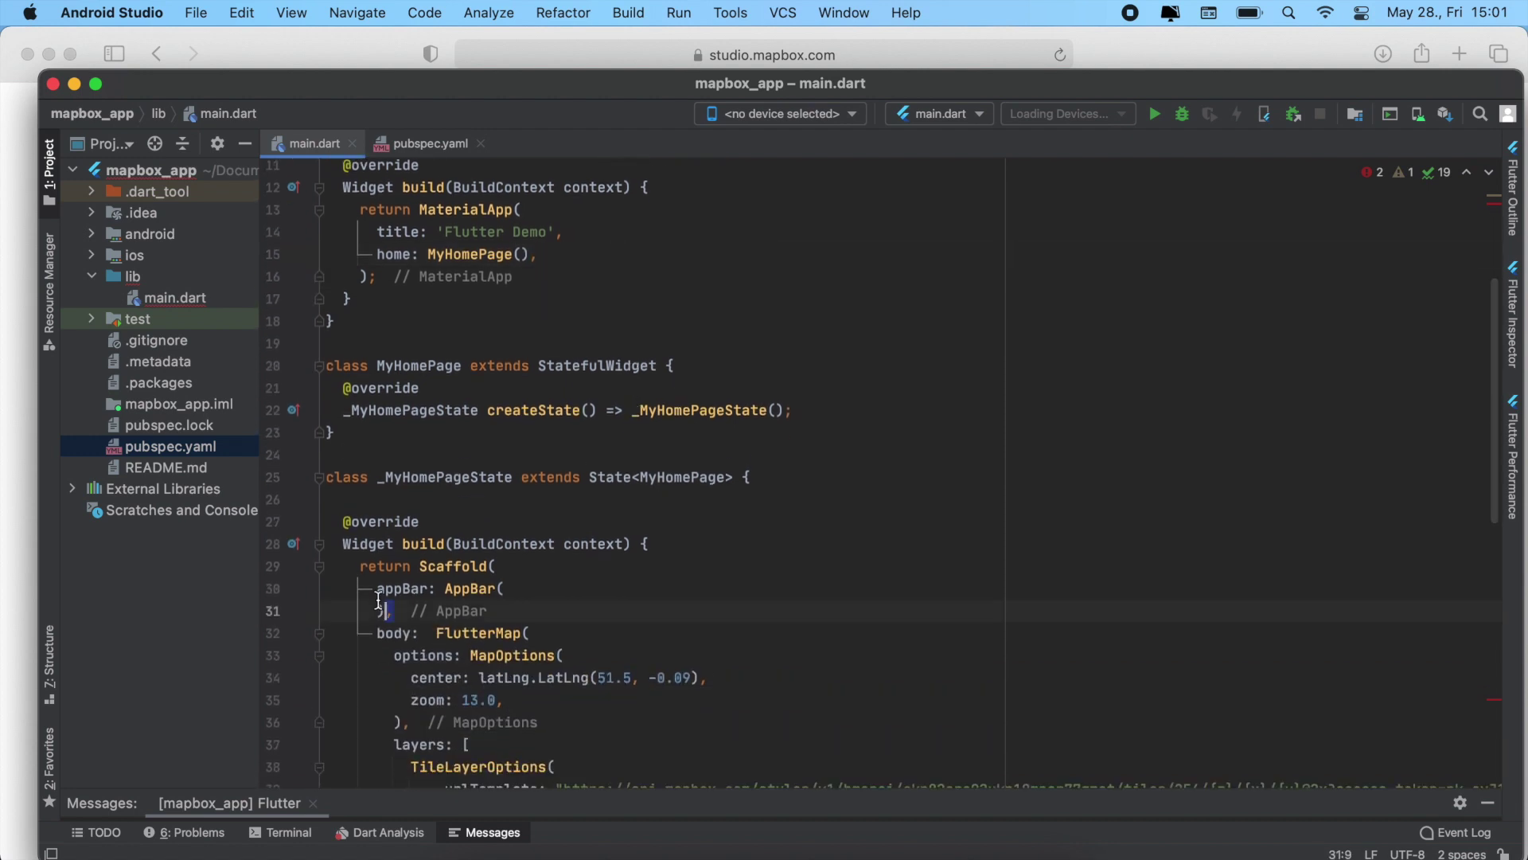
{"action": "left_click_drag", "start_coordinate": [392, 611], "coordinate": [375, 589]}
{"action": "key", "text": "BackSpace"}
{"action": "key", "text": "BackSpace"}
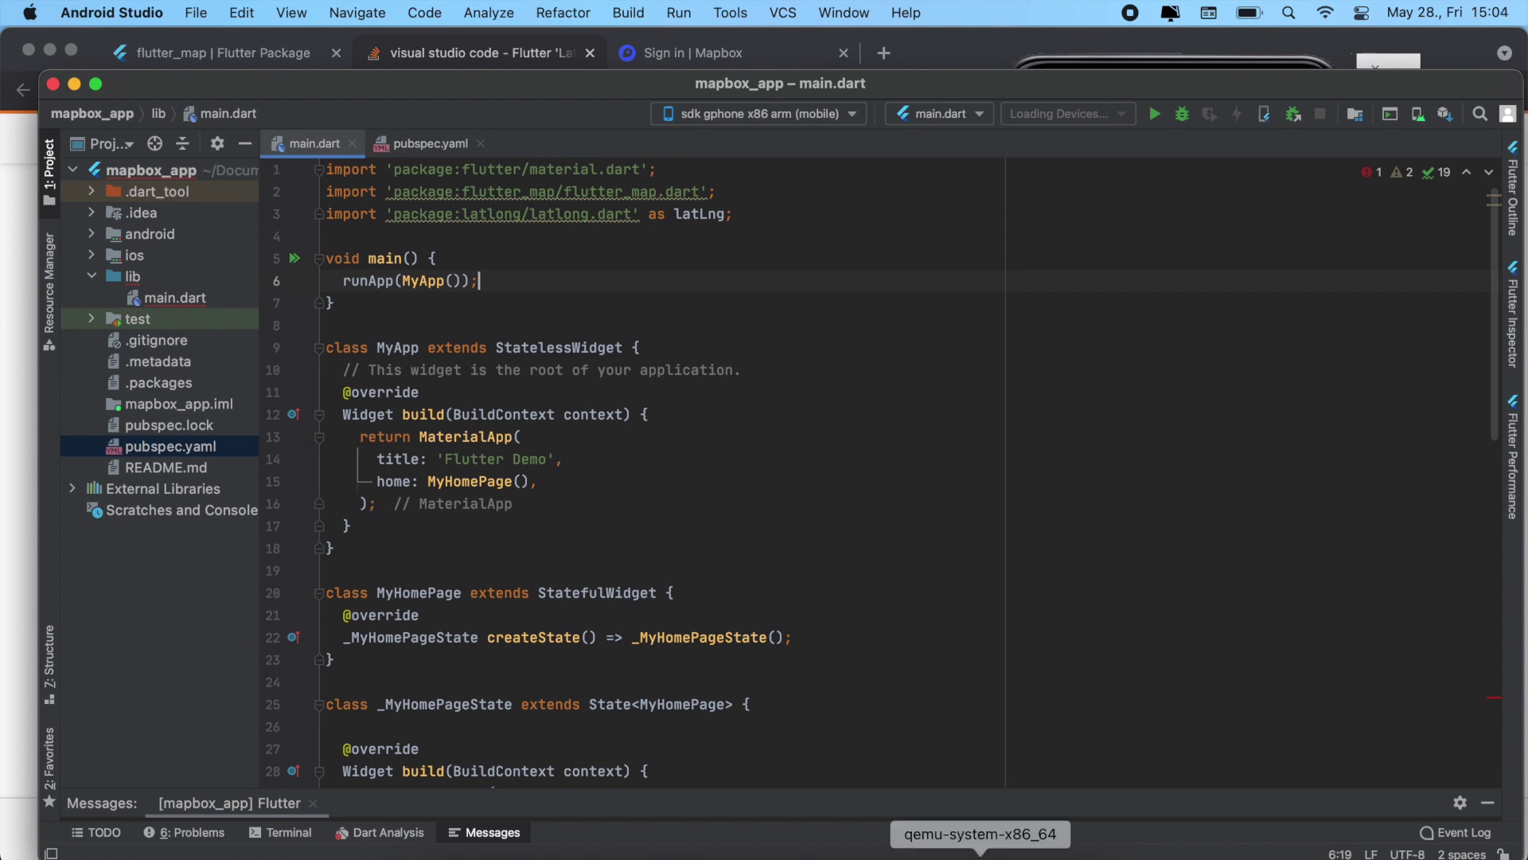
Inspect the emulator run's failed api.mapbox.com host lookup error in the console.
{"action": "left_click", "coordinate": [980, 850]}
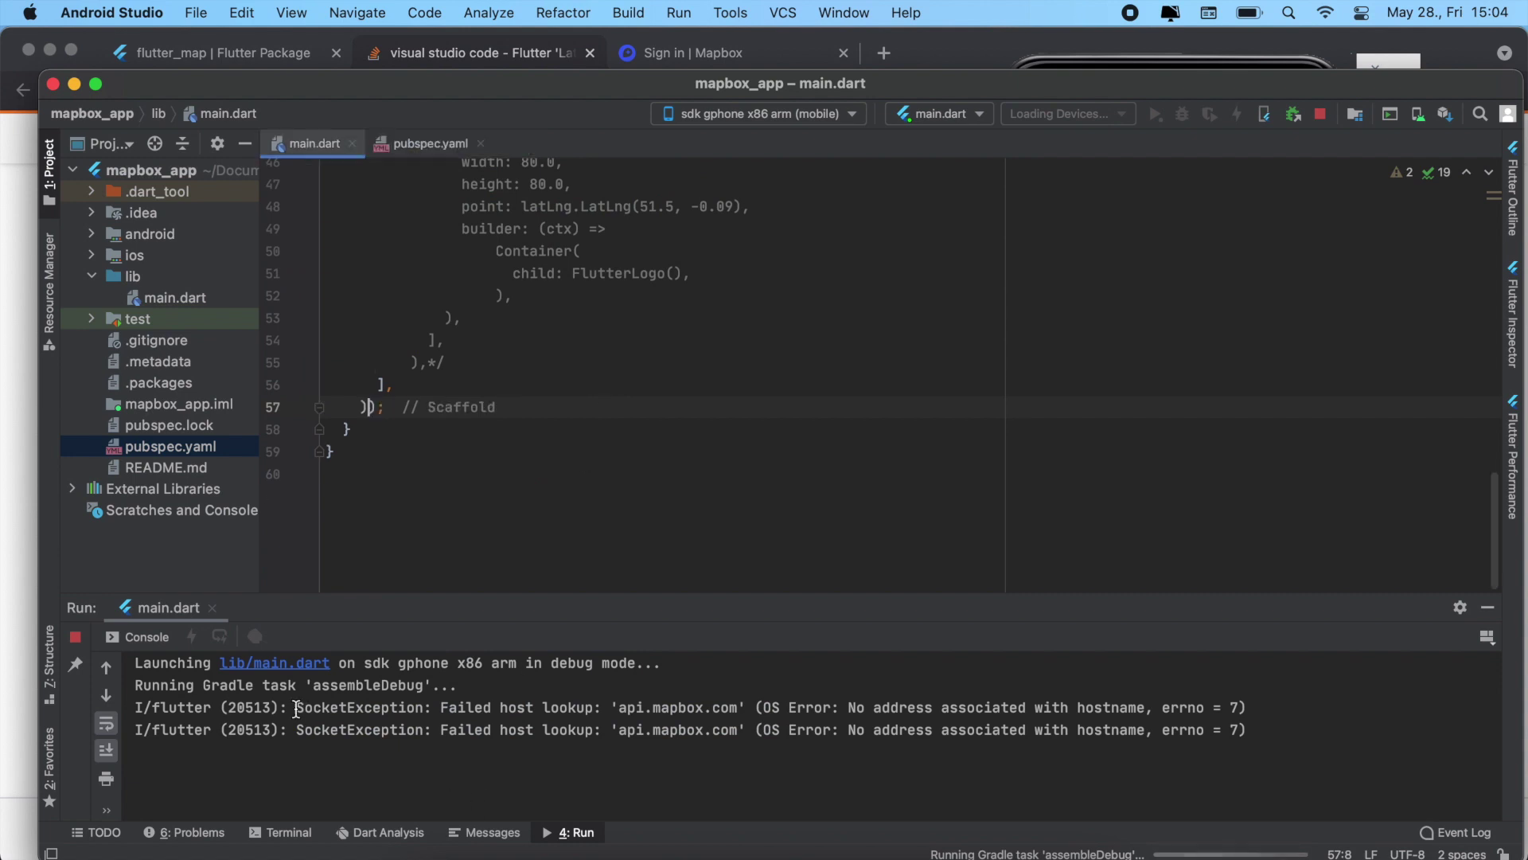
{"action": "left_click_drag", "start_coordinate": [297, 707], "coordinate": [1027, 707]}
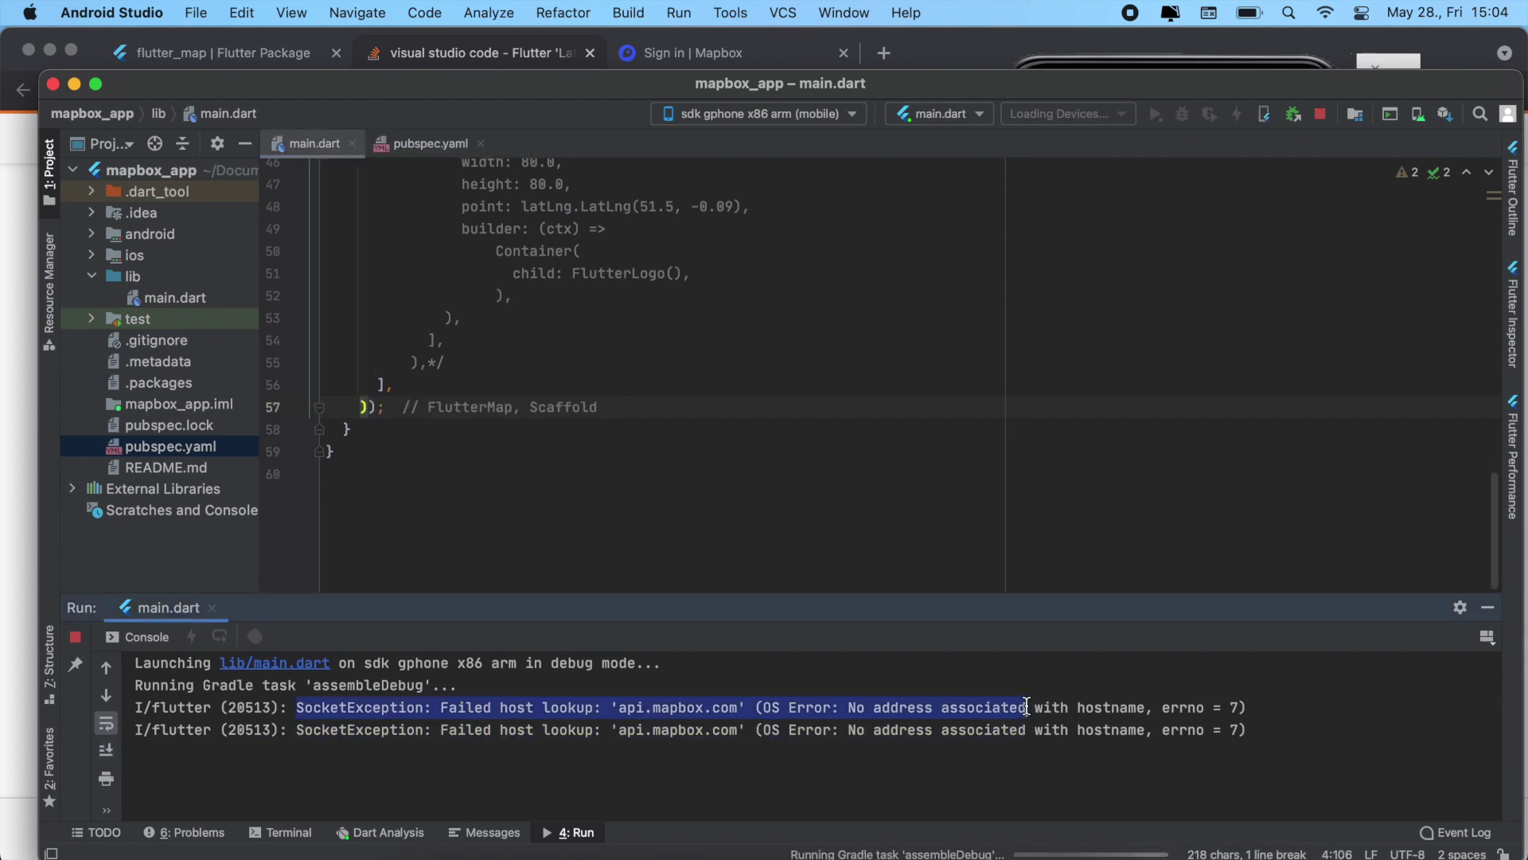
{"action": "left_click", "coordinate": [932, 430]}
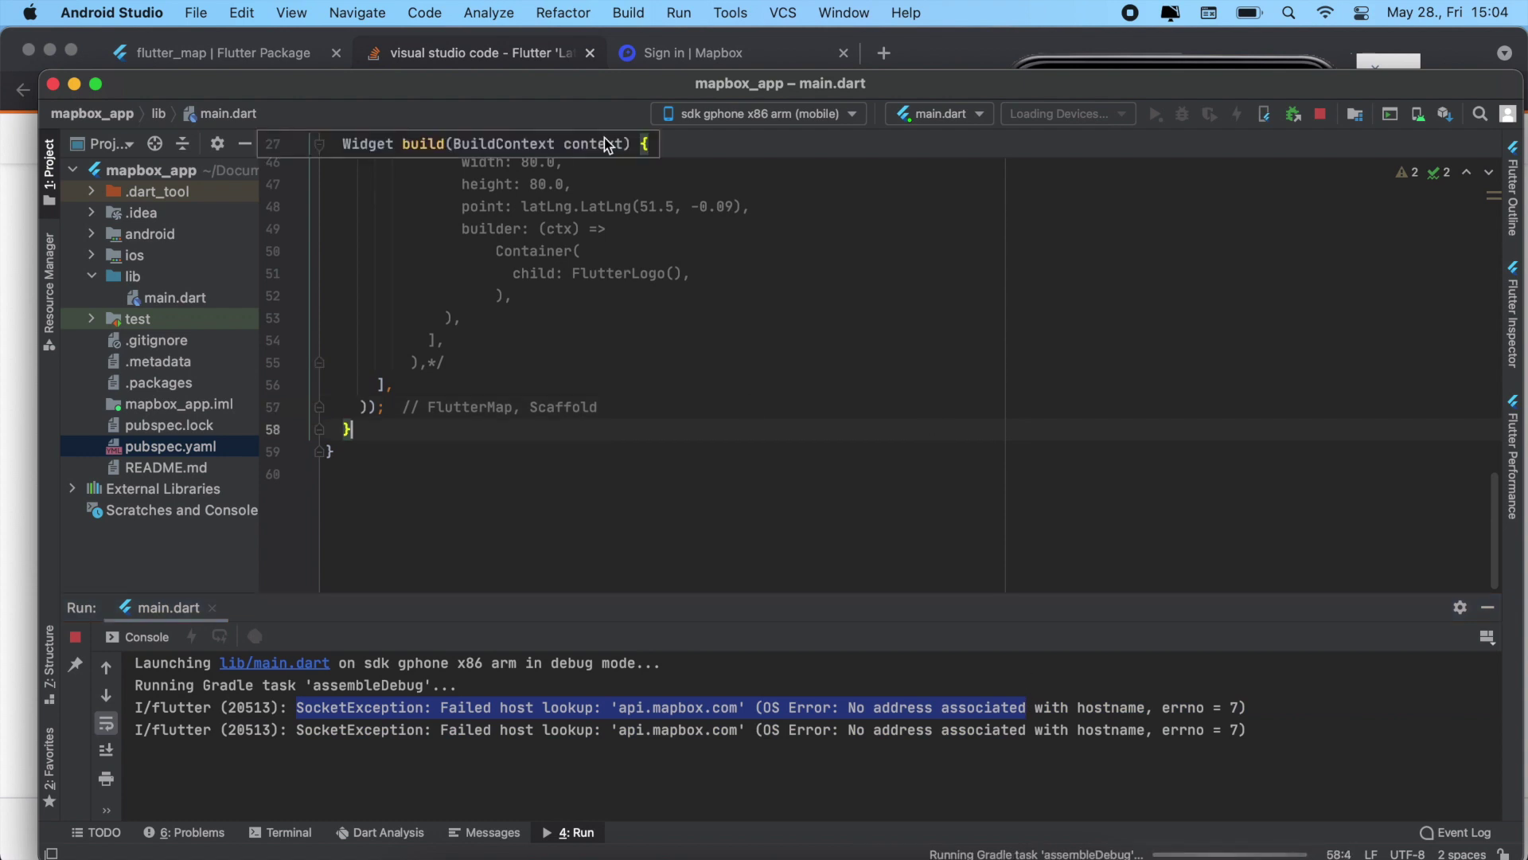
Open AndroidManifest.xml from android/app/src/main in the Project panel.
{"action": "left_click", "coordinate": [92, 234]}
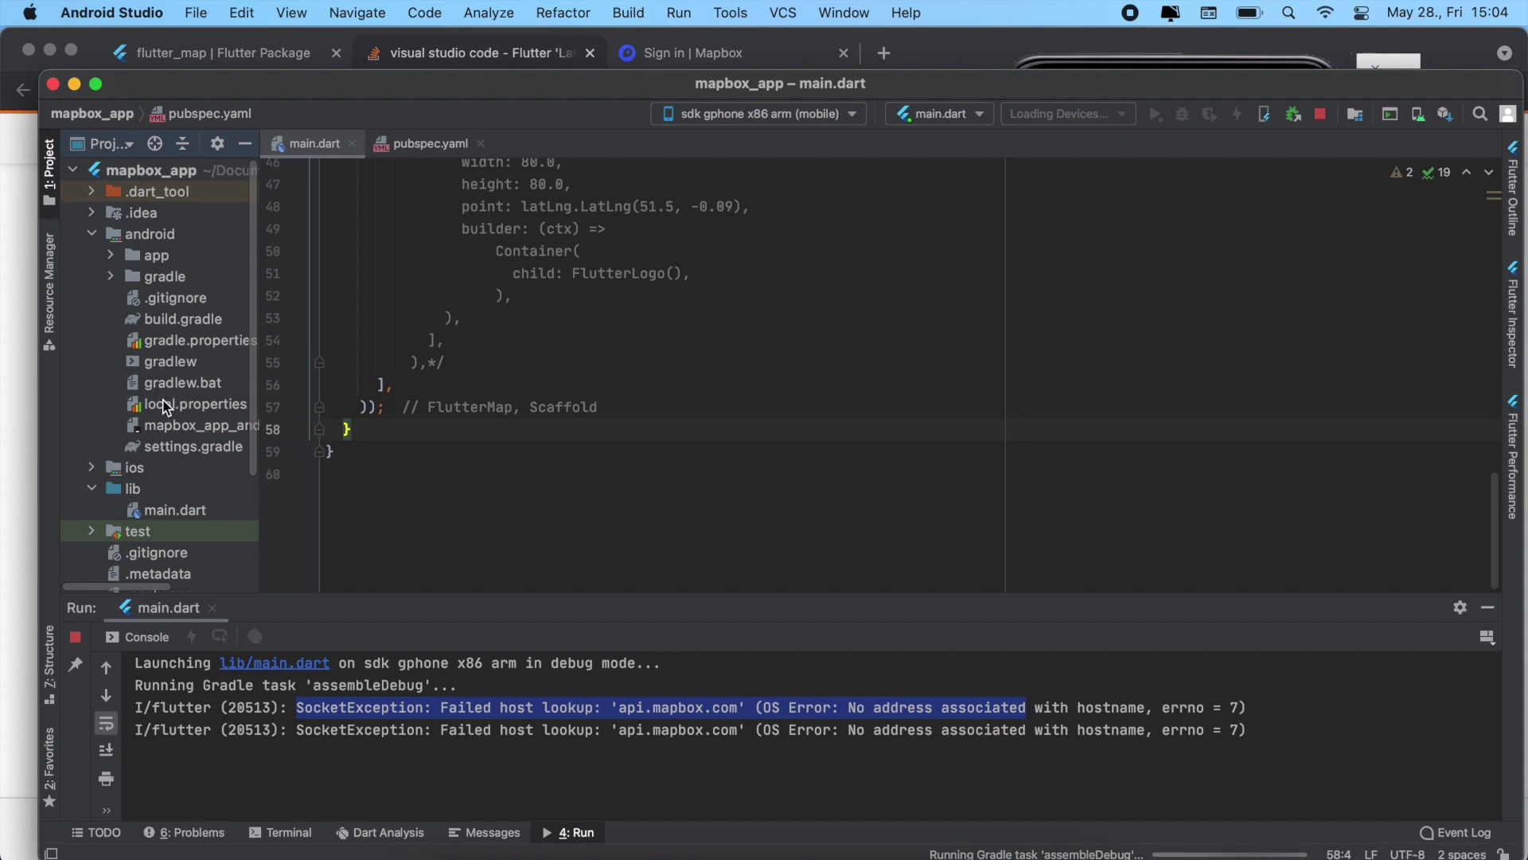
{"action": "left_click", "coordinate": [110, 254]}
{"action": "left_click", "coordinate": [131, 275]}
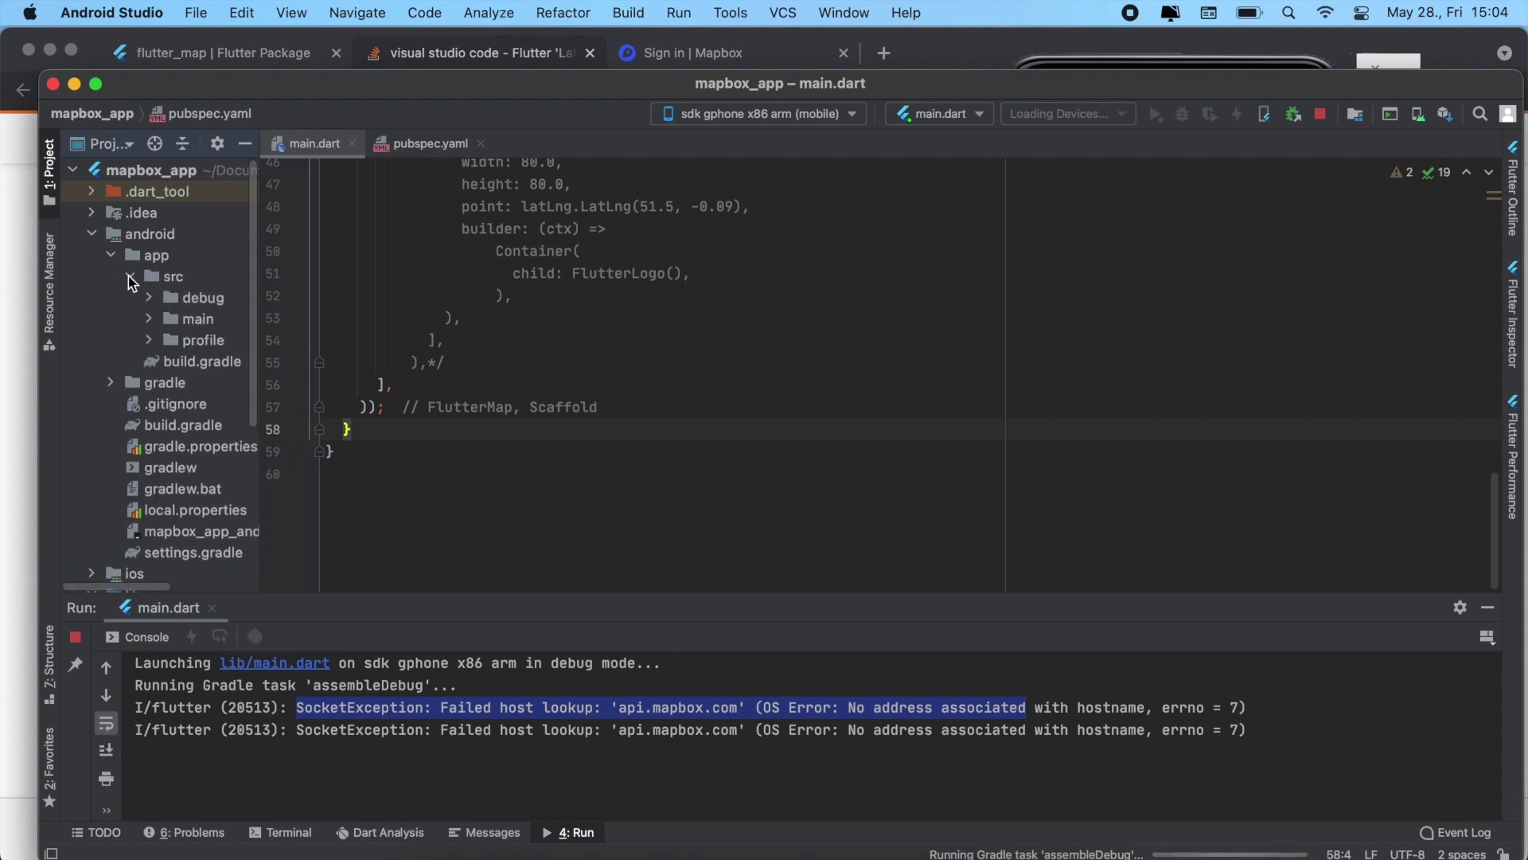
{"action": "left_click", "coordinate": [149, 317]}
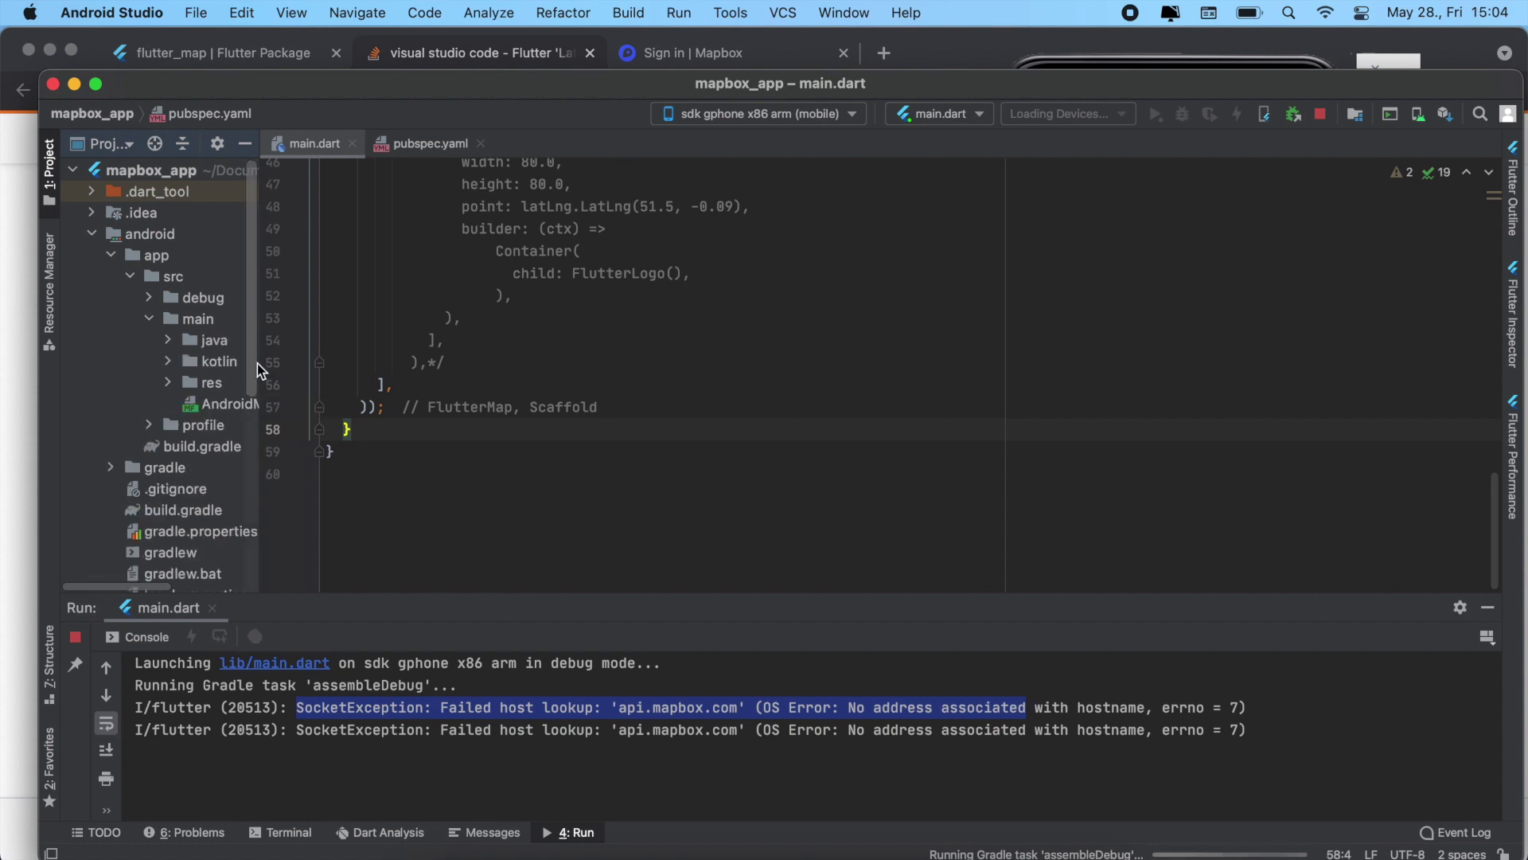
{"action": "left_click", "coordinate": [235, 406]}
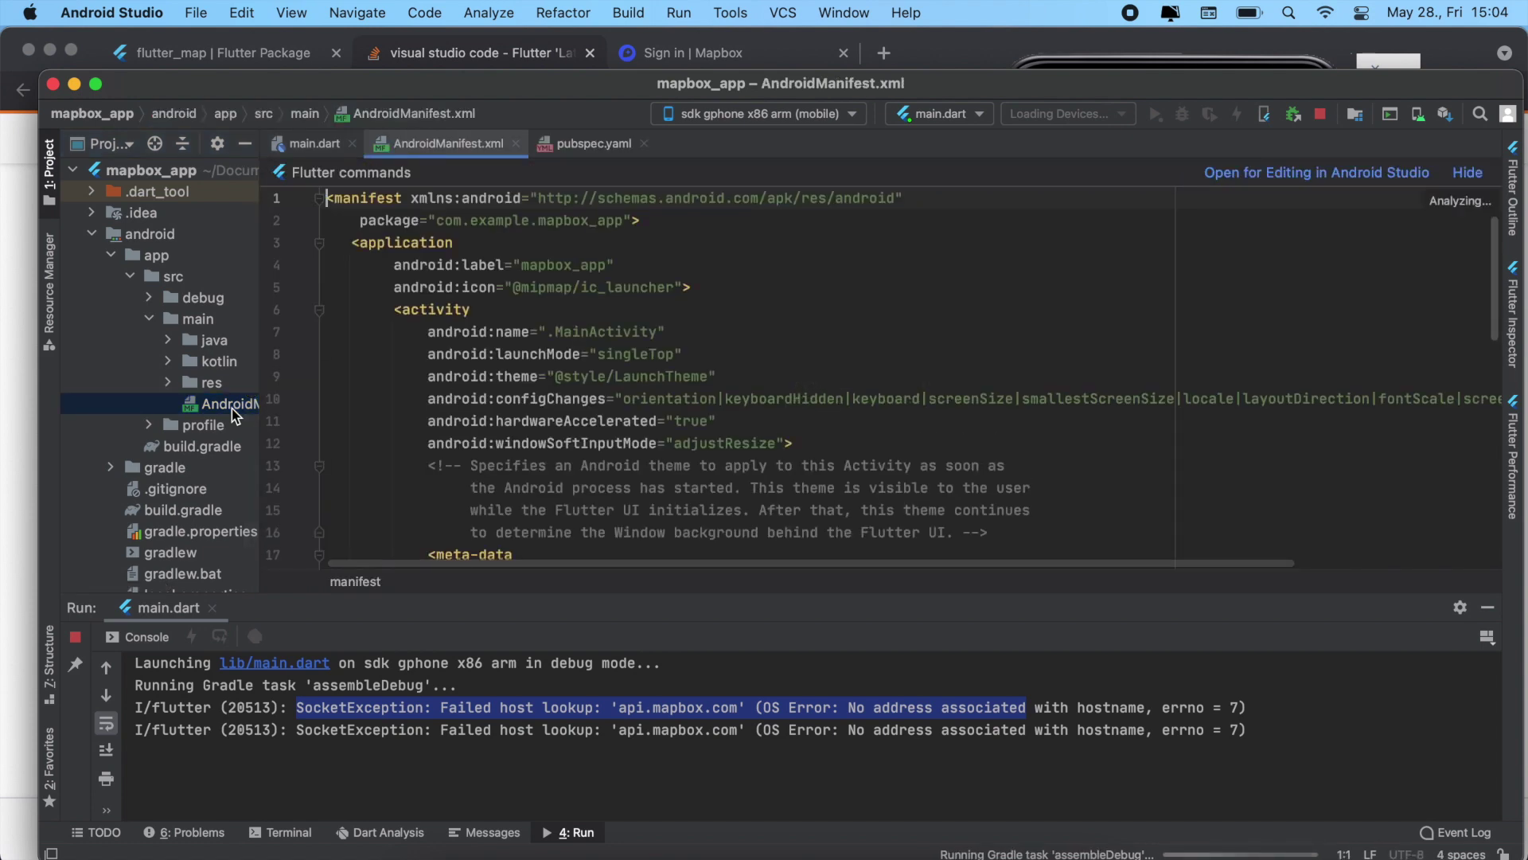
{"action": "key", "text": "super+Tab"}
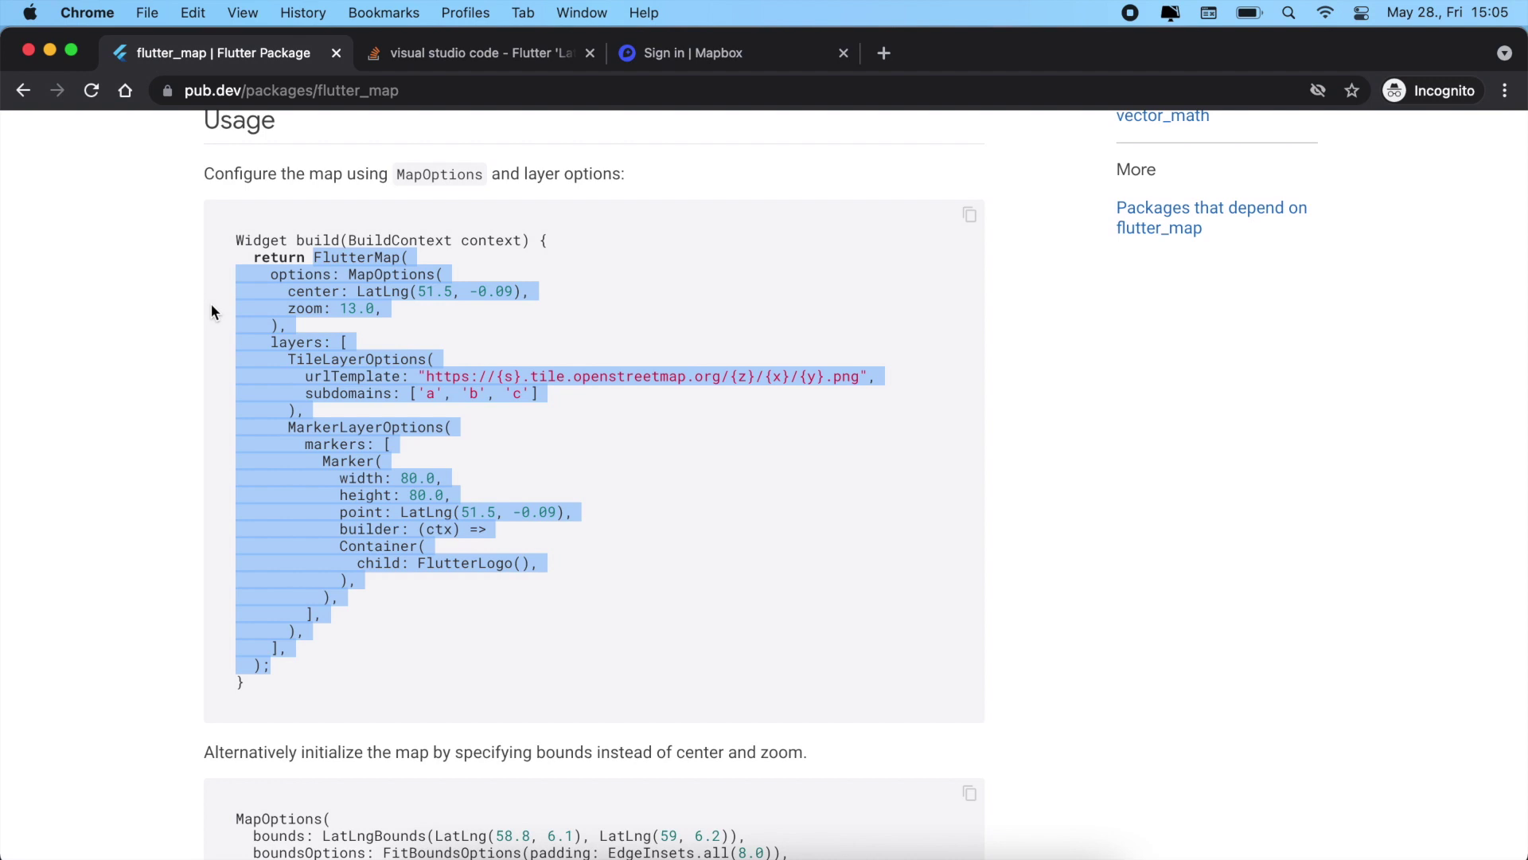
{"action": "scroll", "coordinate": [212, 312], "scroll_direction": "up", "scroll_amount": 5}
{"action": "scroll", "coordinate": [245, 404], "scroll_direction": "up", "scroll_amount": 2}
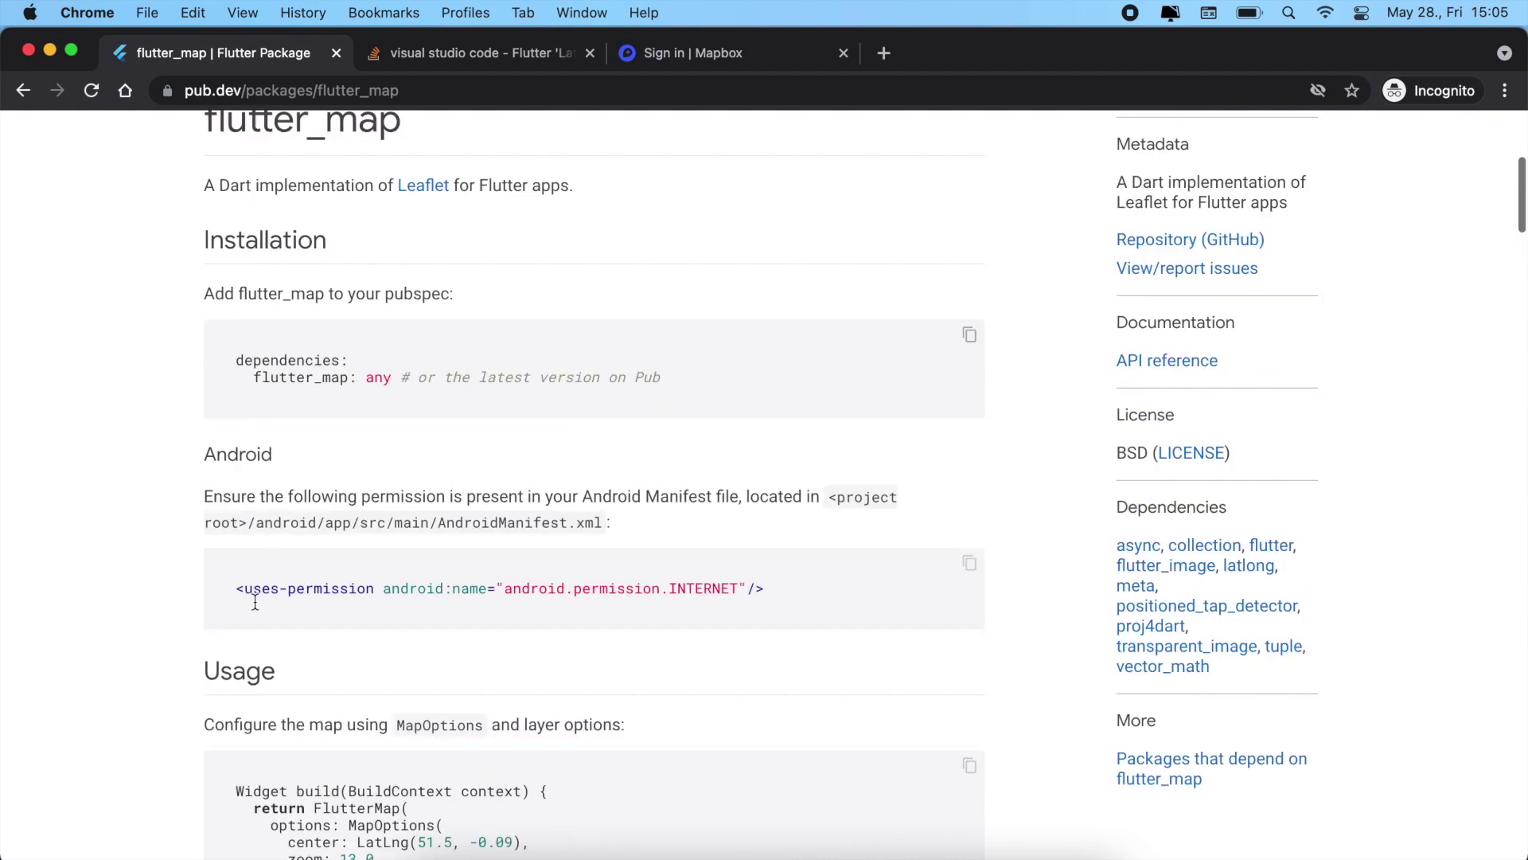
Paste pub.dev's INTERNET uses-permission line as line 3 of AndroidManifest.xml.
{"action": "left_click_drag", "start_coordinate": [236, 588], "coordinate": [776, 587]}
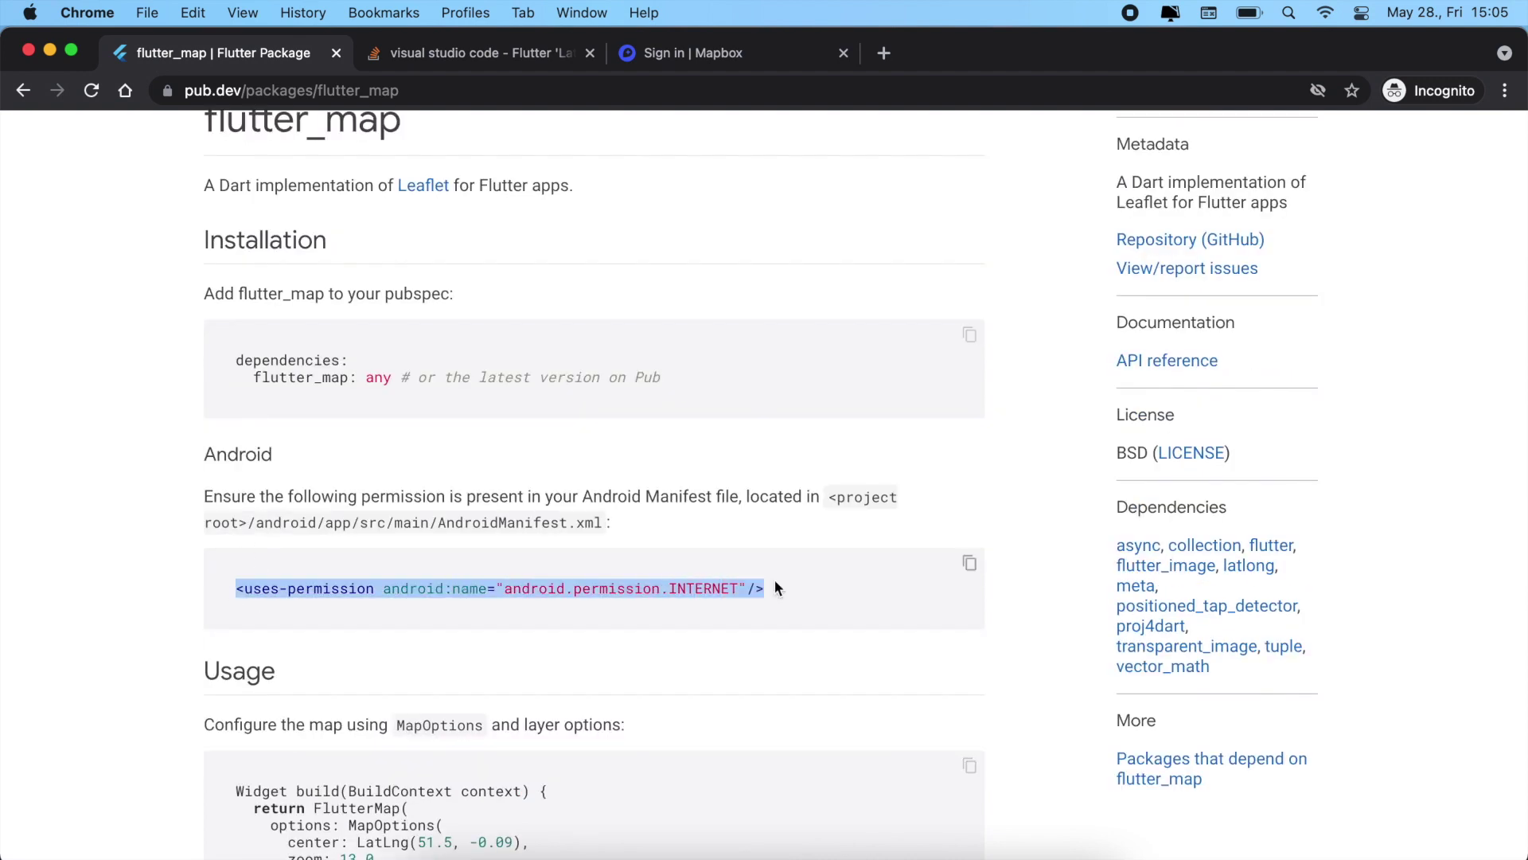
{"action": "key", "text": "super+c"}
{"action": "left_click", "coordinate": [765, 851]}
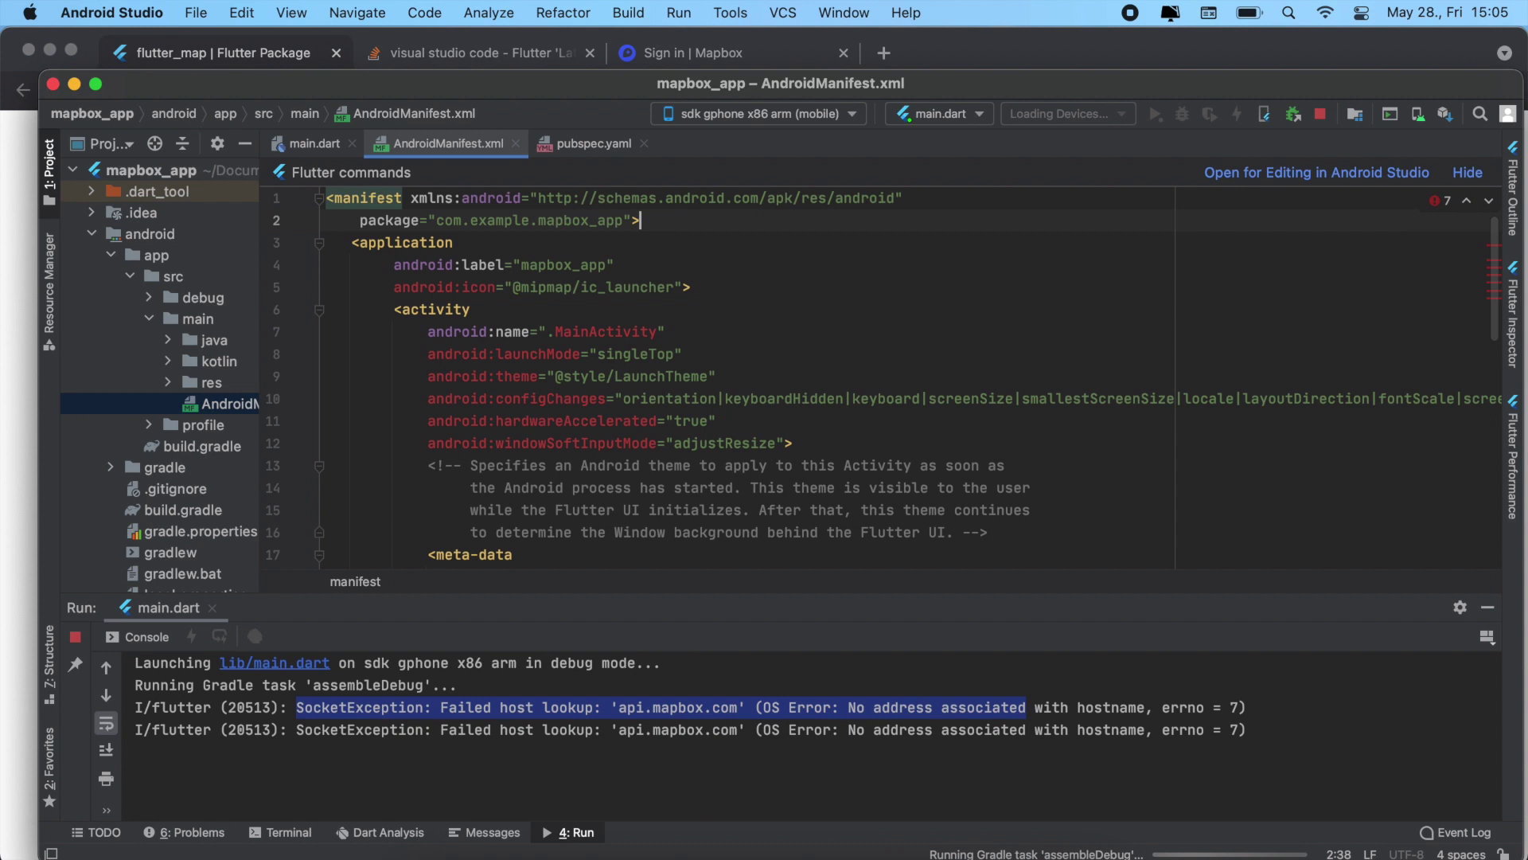
{"action": "key", "text": "Return"}
{"action": "key", "text": "super+v"}
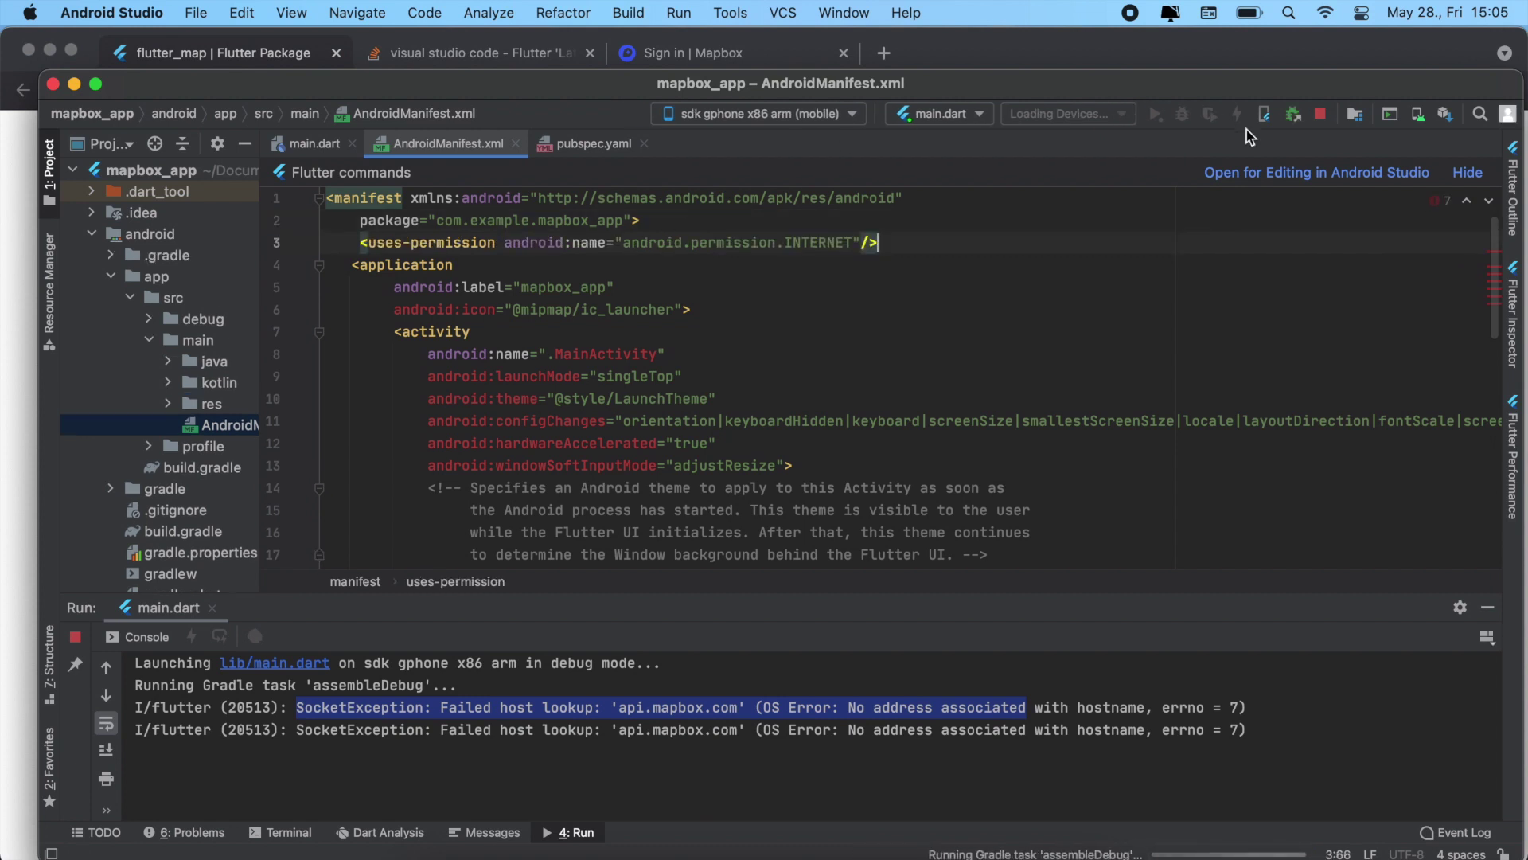
{"action": "left_click", "coordinate": [293, 146]}
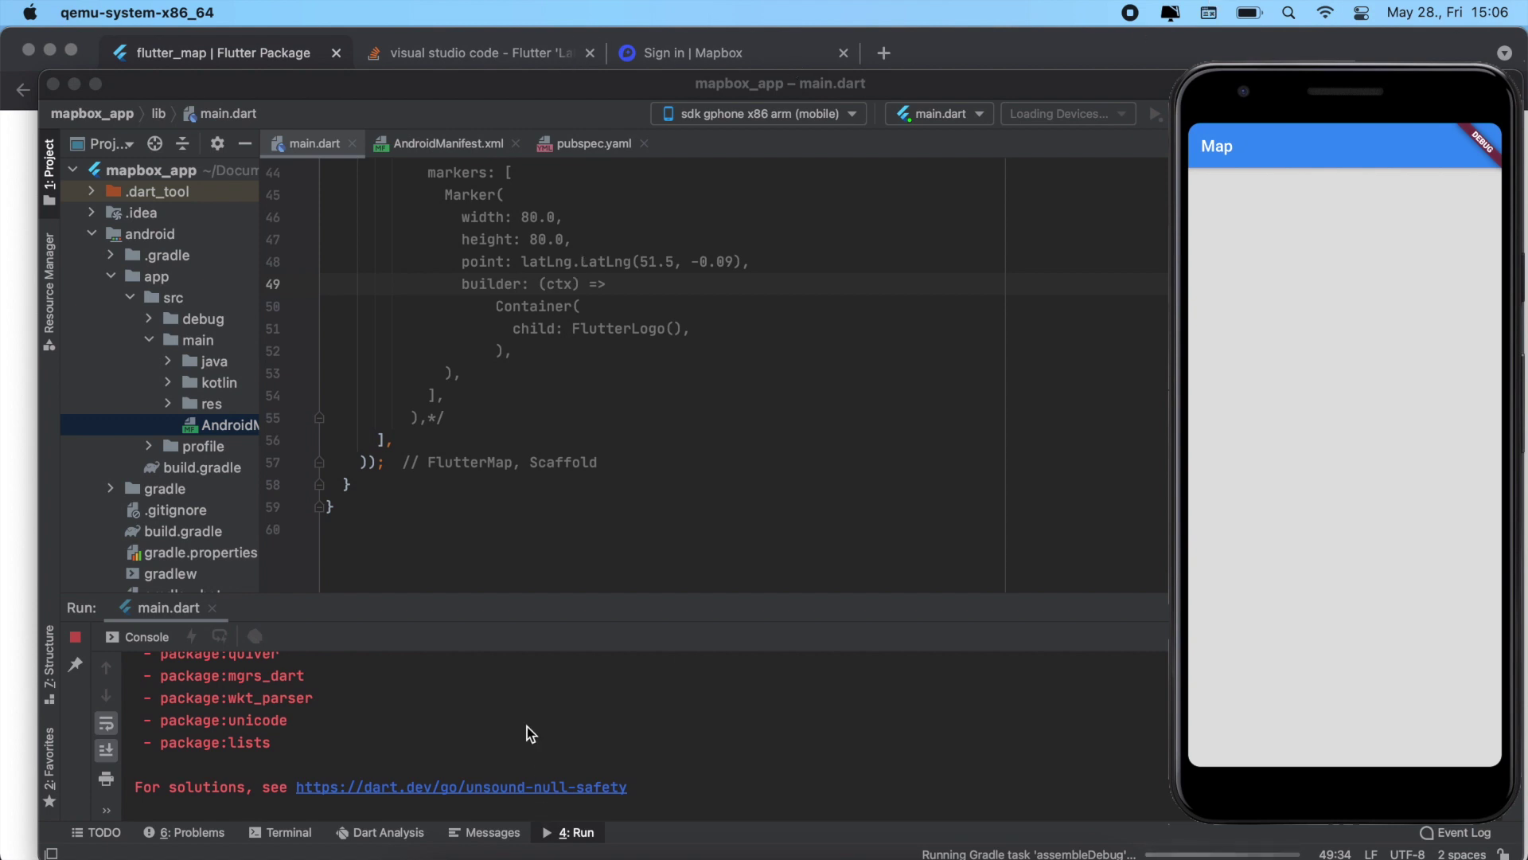
{"action": "scroll", "coordinate": [527, 727], "scroll_direction": "up", "scroll_amount": 2}
{"action": "scroll", "coordinate": [527, 728], "scroll_direction": "up", "scroll_amount": 2}
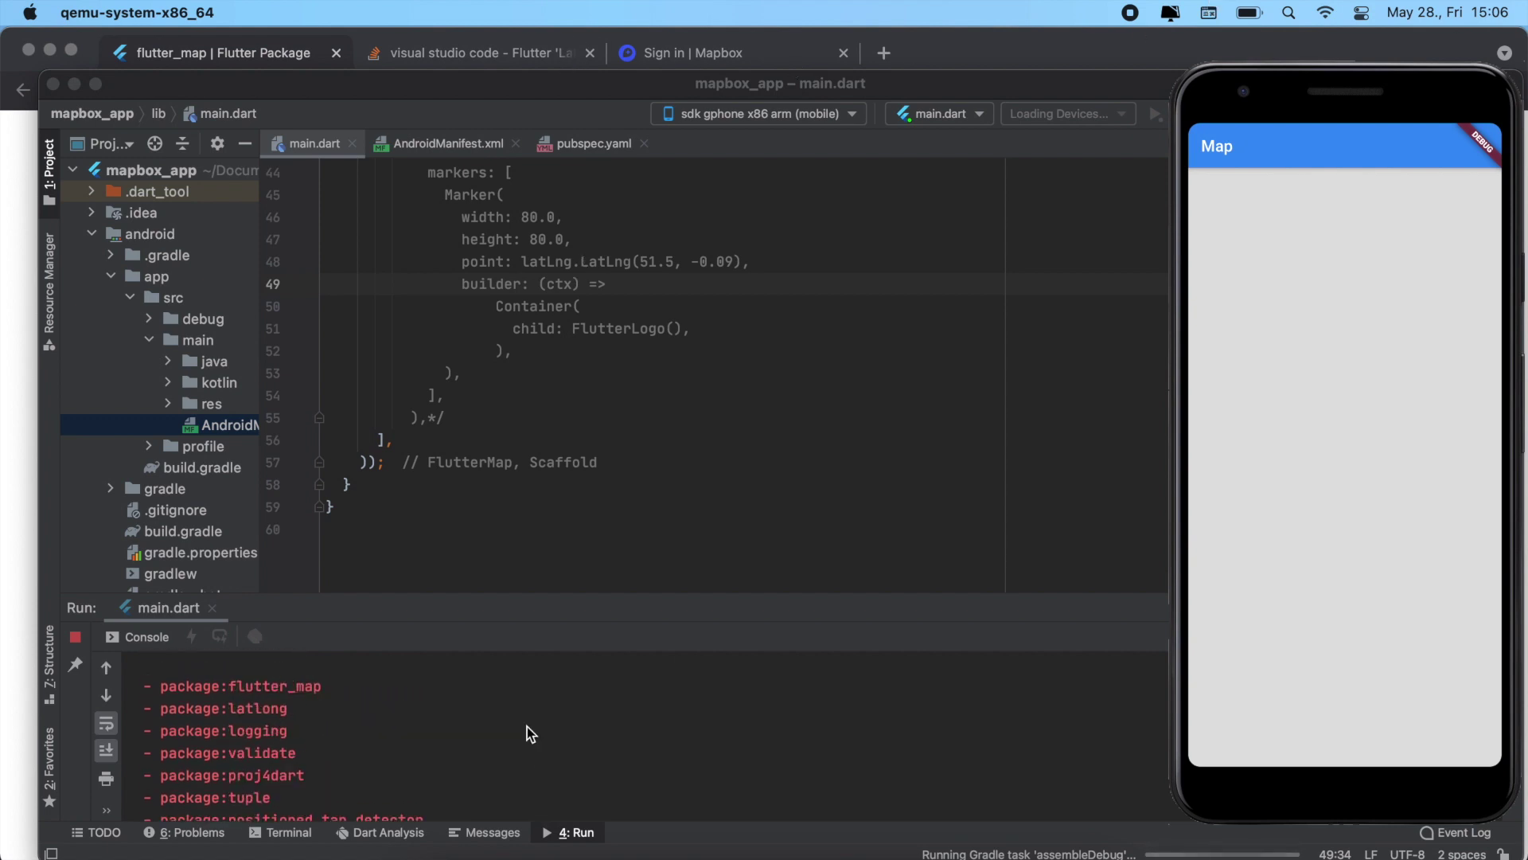
{"action": "scroll", "coordinate": [527, 727], "scroll_direction": "up", "scroll_amount": 3}
{"action": "scroll", "coordinate": [526, 728], "scroll_direction": "up", "scroll_amount": 2}
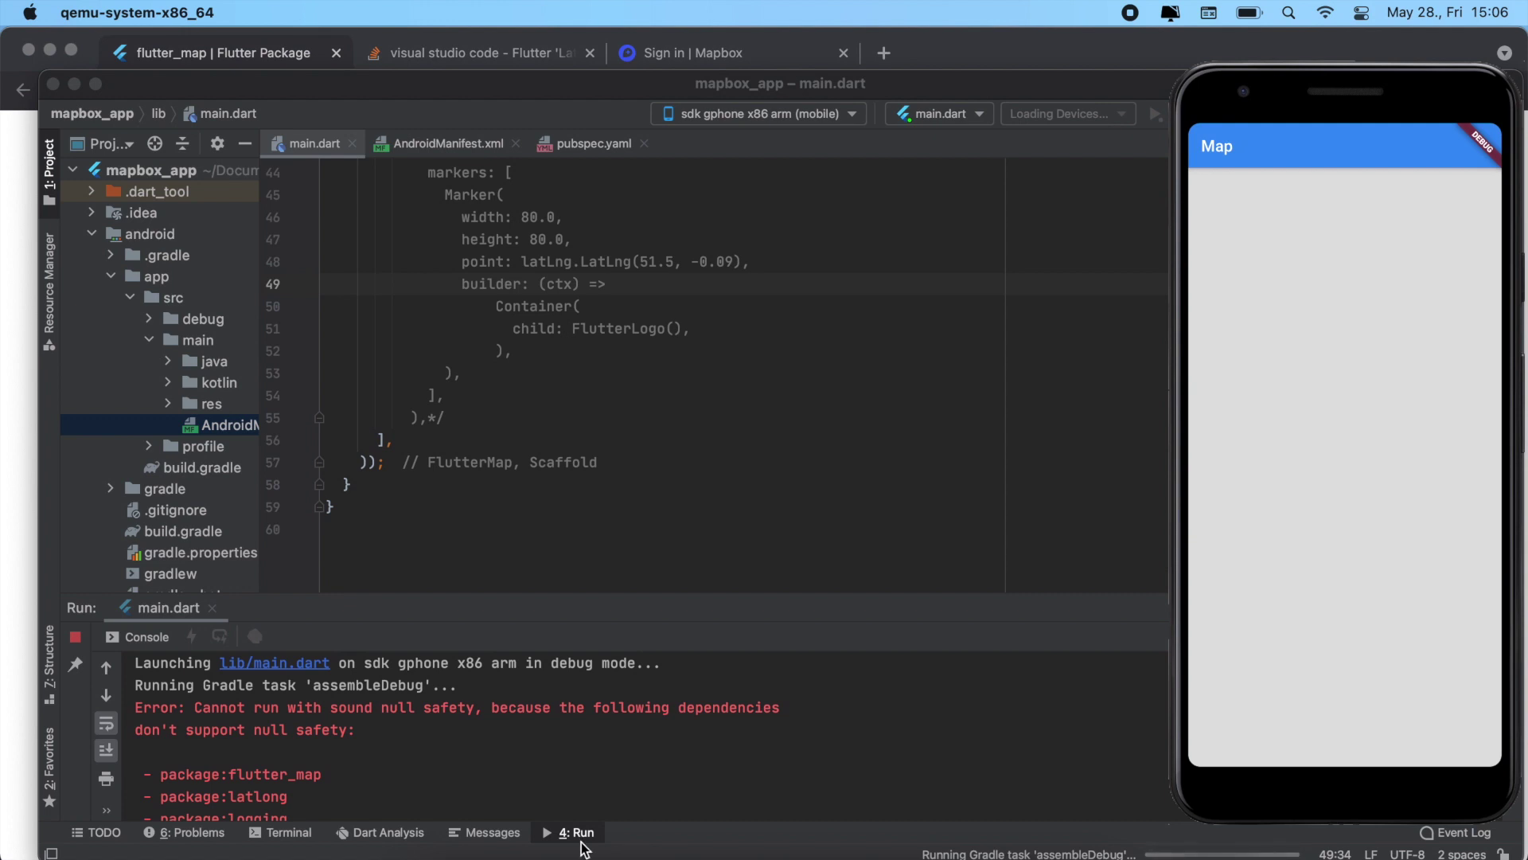
Copy the --no-sound-null-safety flag from the Stack Overflow answer on unsound null safety.
{"action": "left_click", "coordinate": [798, 854]}
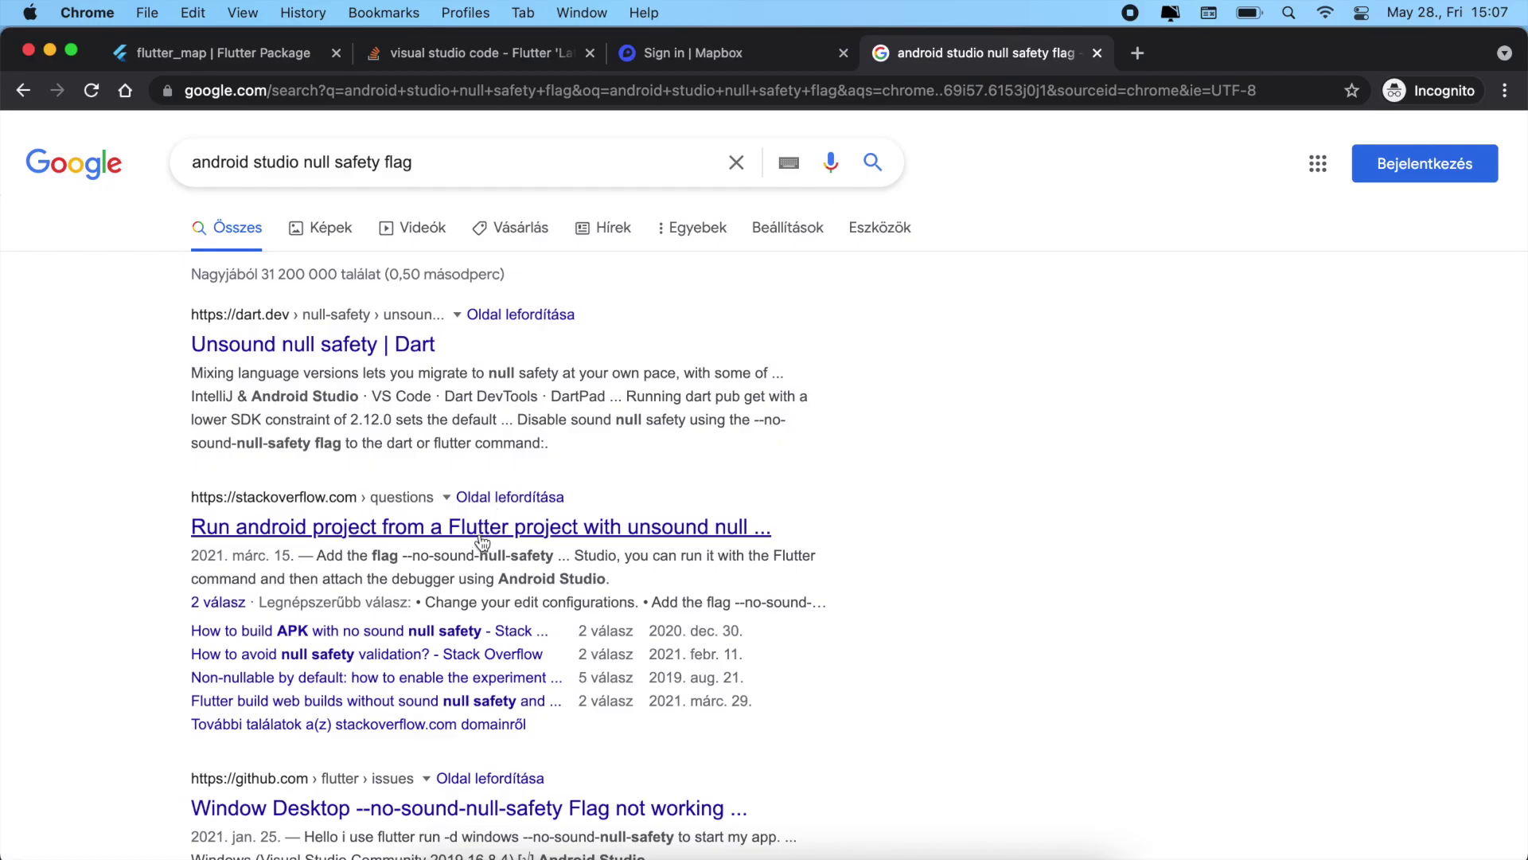
{"action": "left_click", "coordinate": [479, 527]}
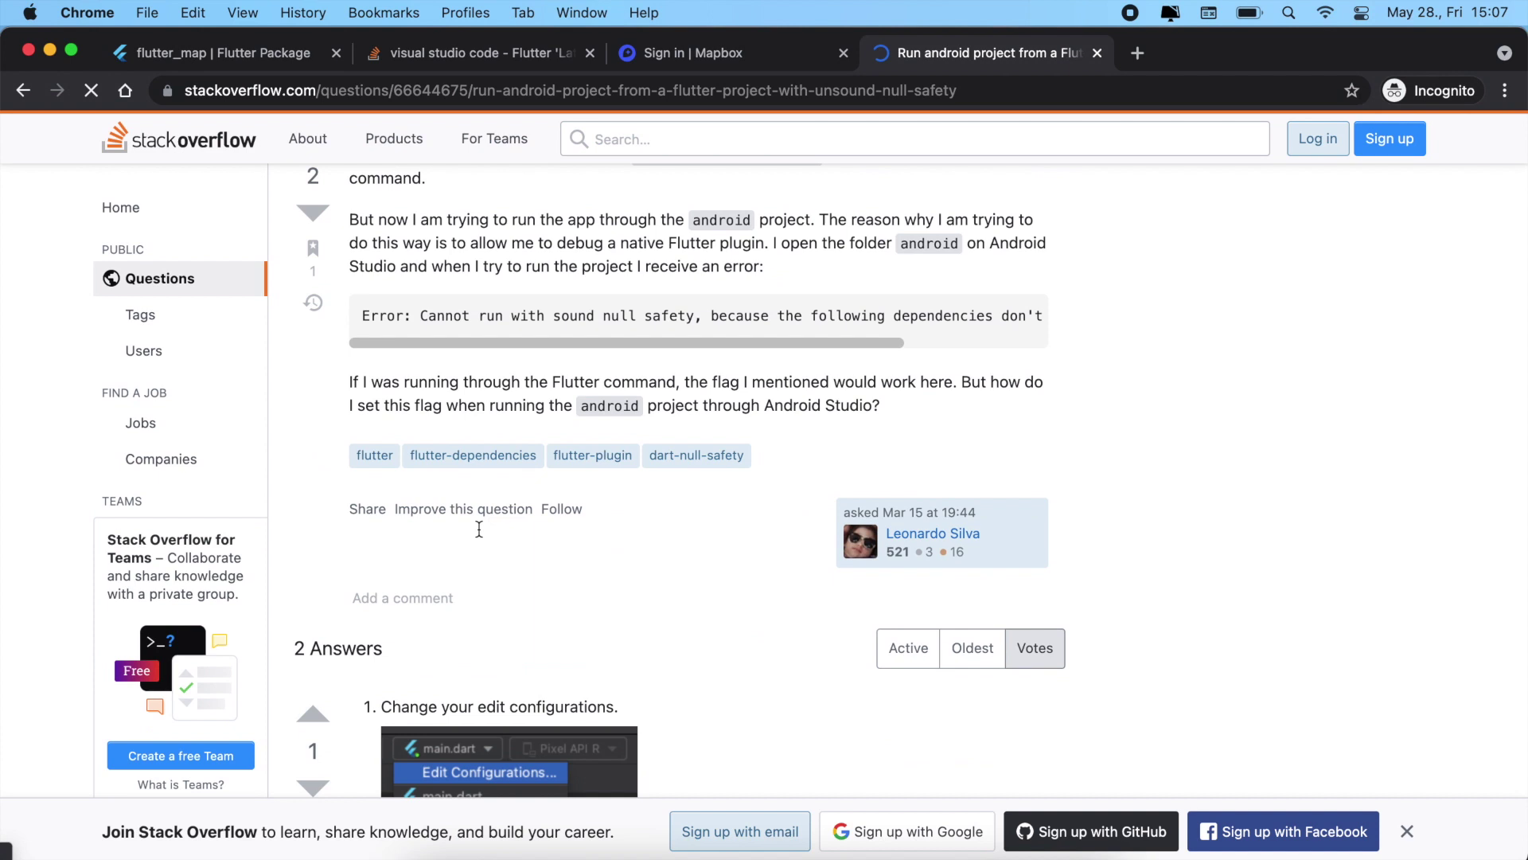
{"action": "scroll", "coordinate": [479, 528], "scroll_direction": "down", "scroll_amount": 5}
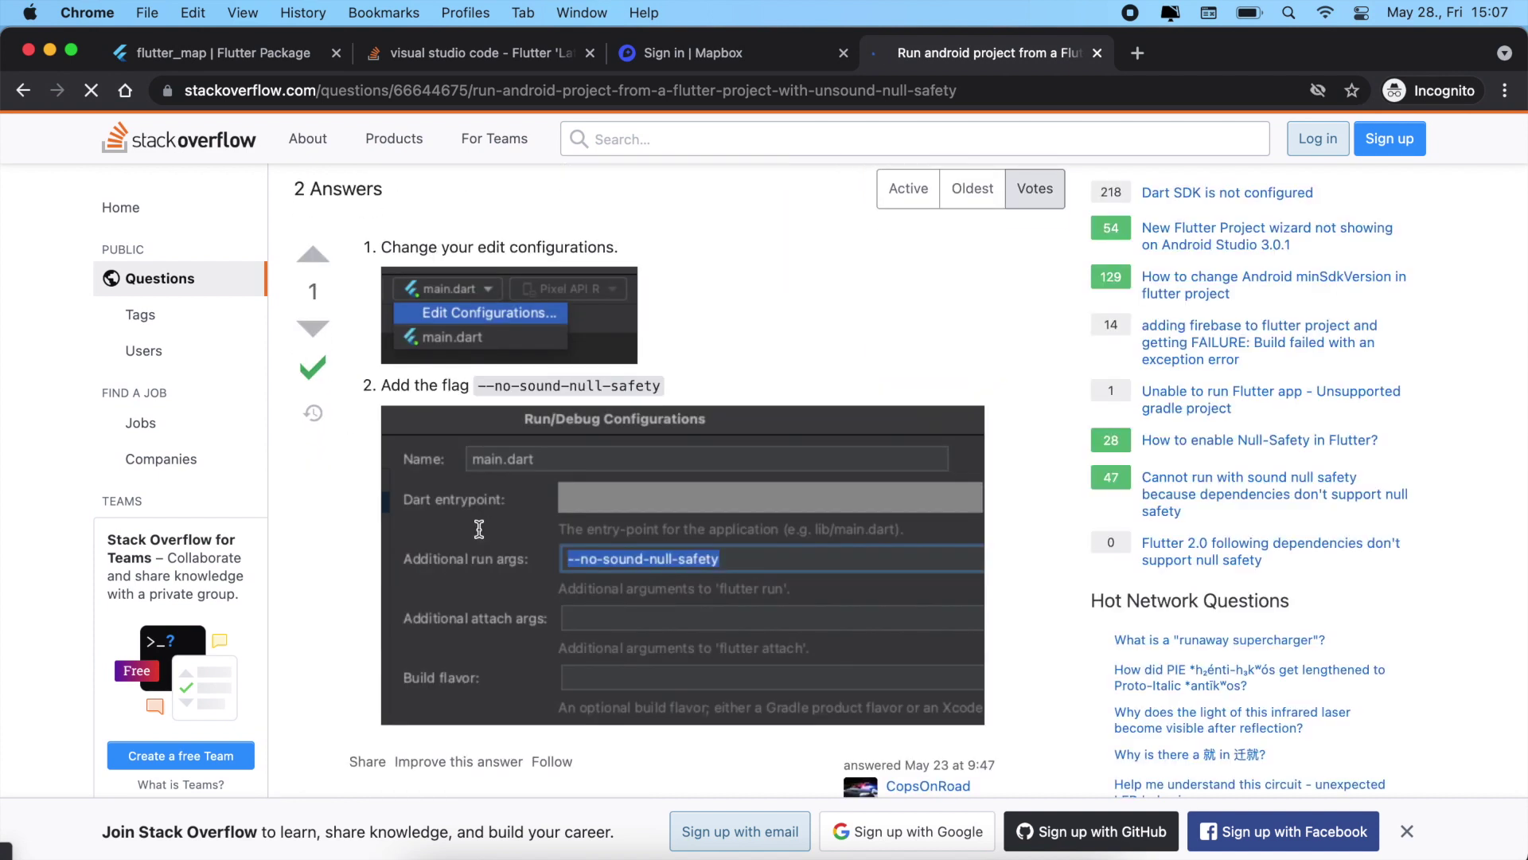
{"action": "scroll", "coordinate": [479, 528], "scroll_direction": "down", "scroll_amount": 3}
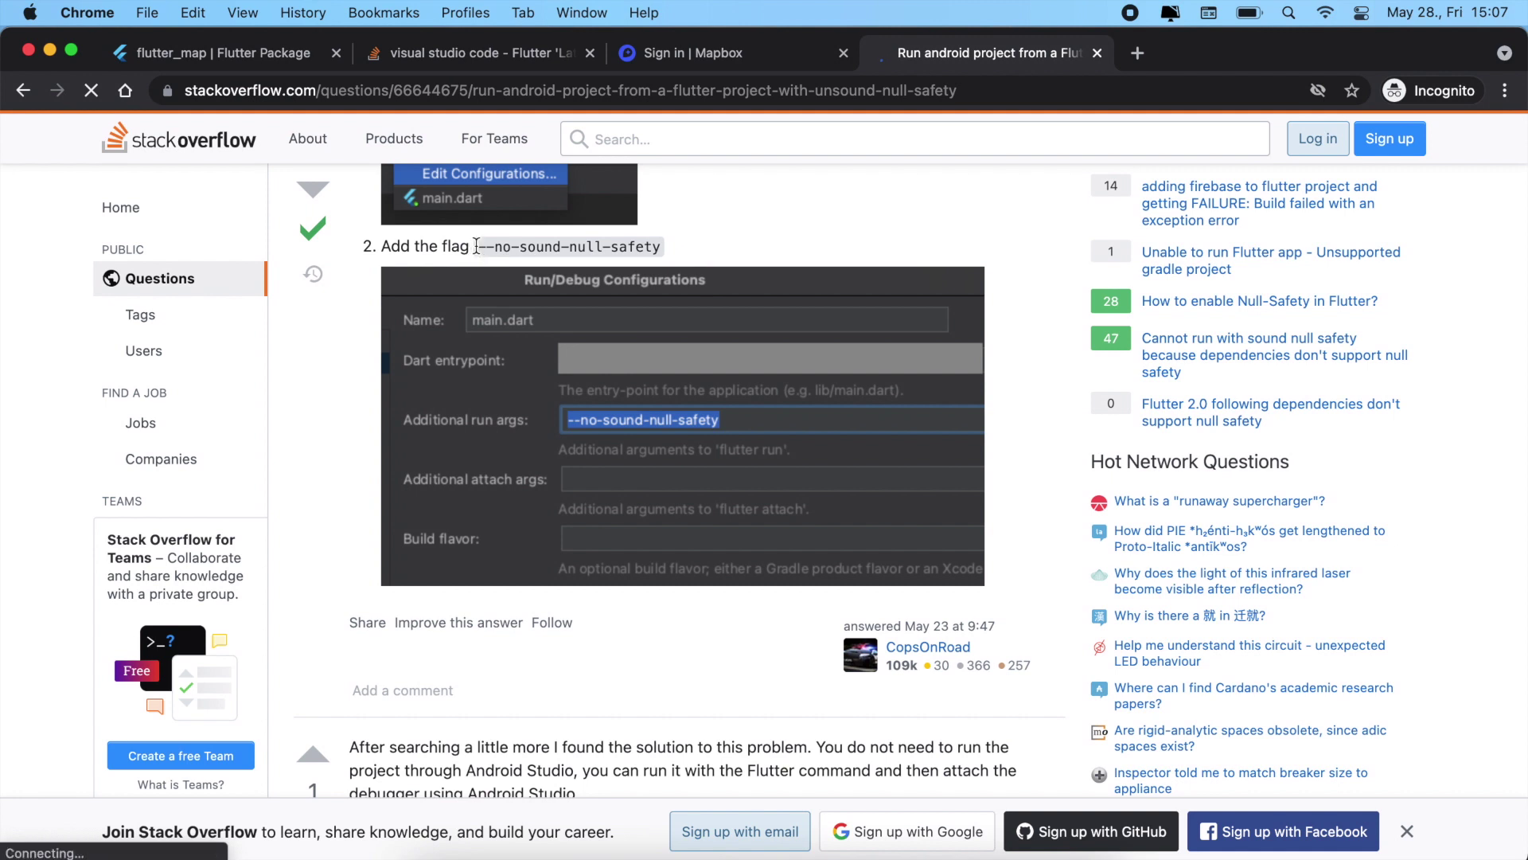
{"action": "left_click_drag", "start_coordinate": [475, 244], "coordinate": [665, 251]}
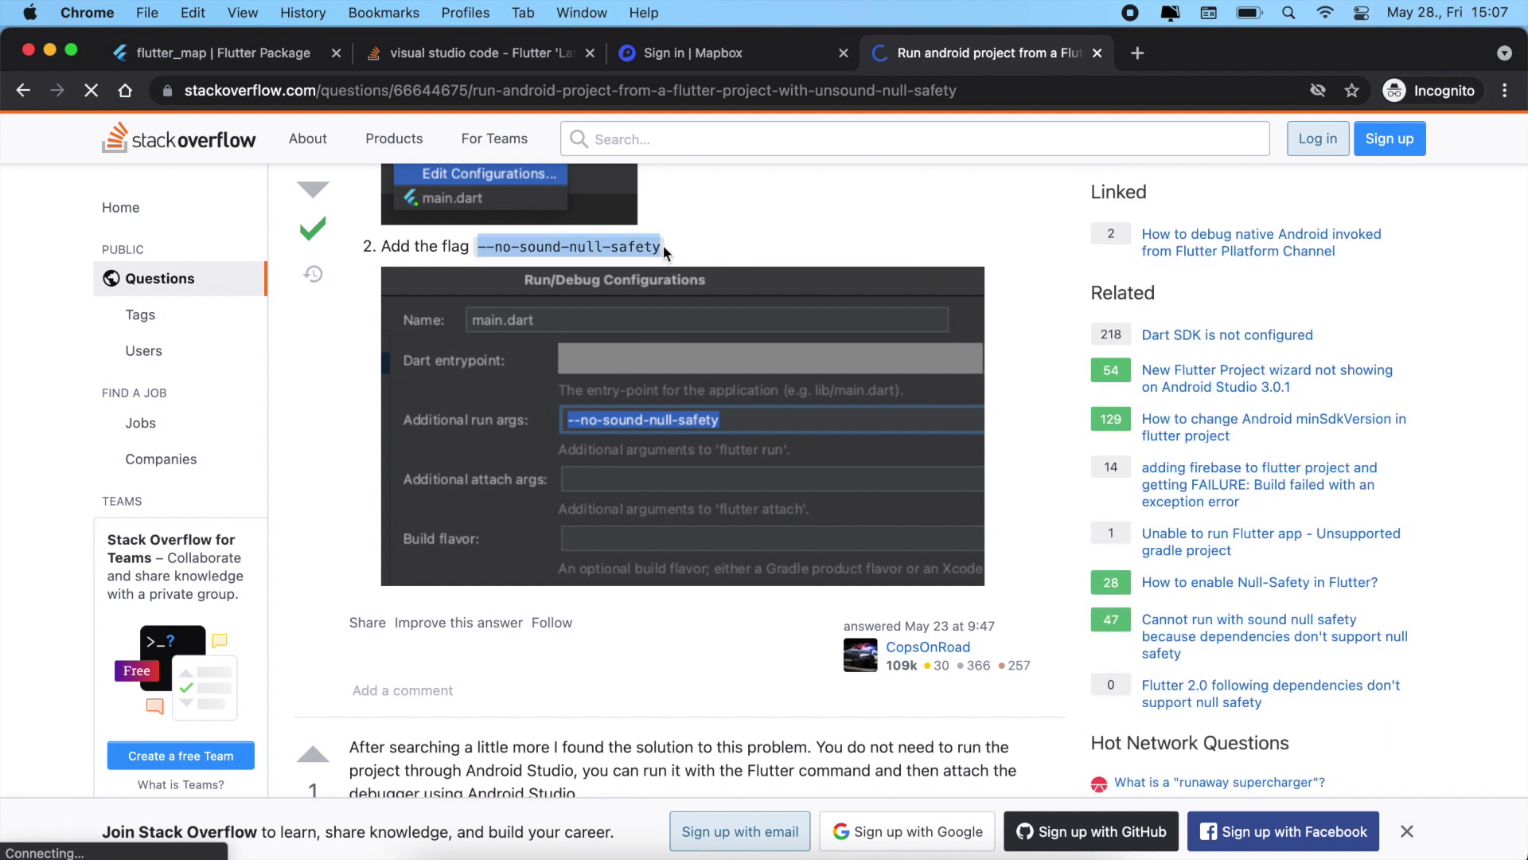
{"action": "key", "text": "super+c"}
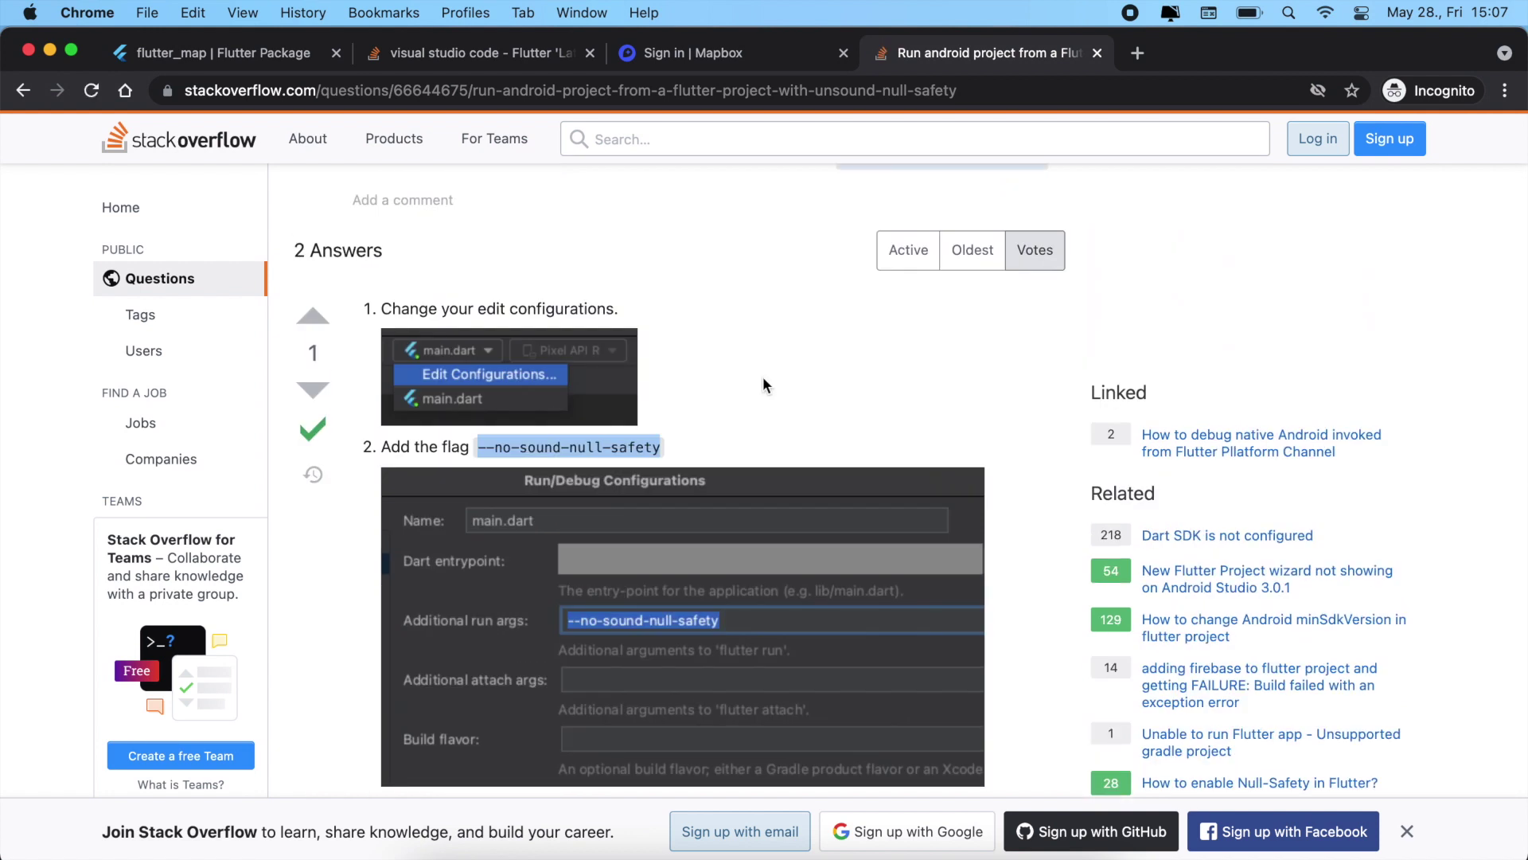
{"action": "left_click", "coordinate": [741, 848]}
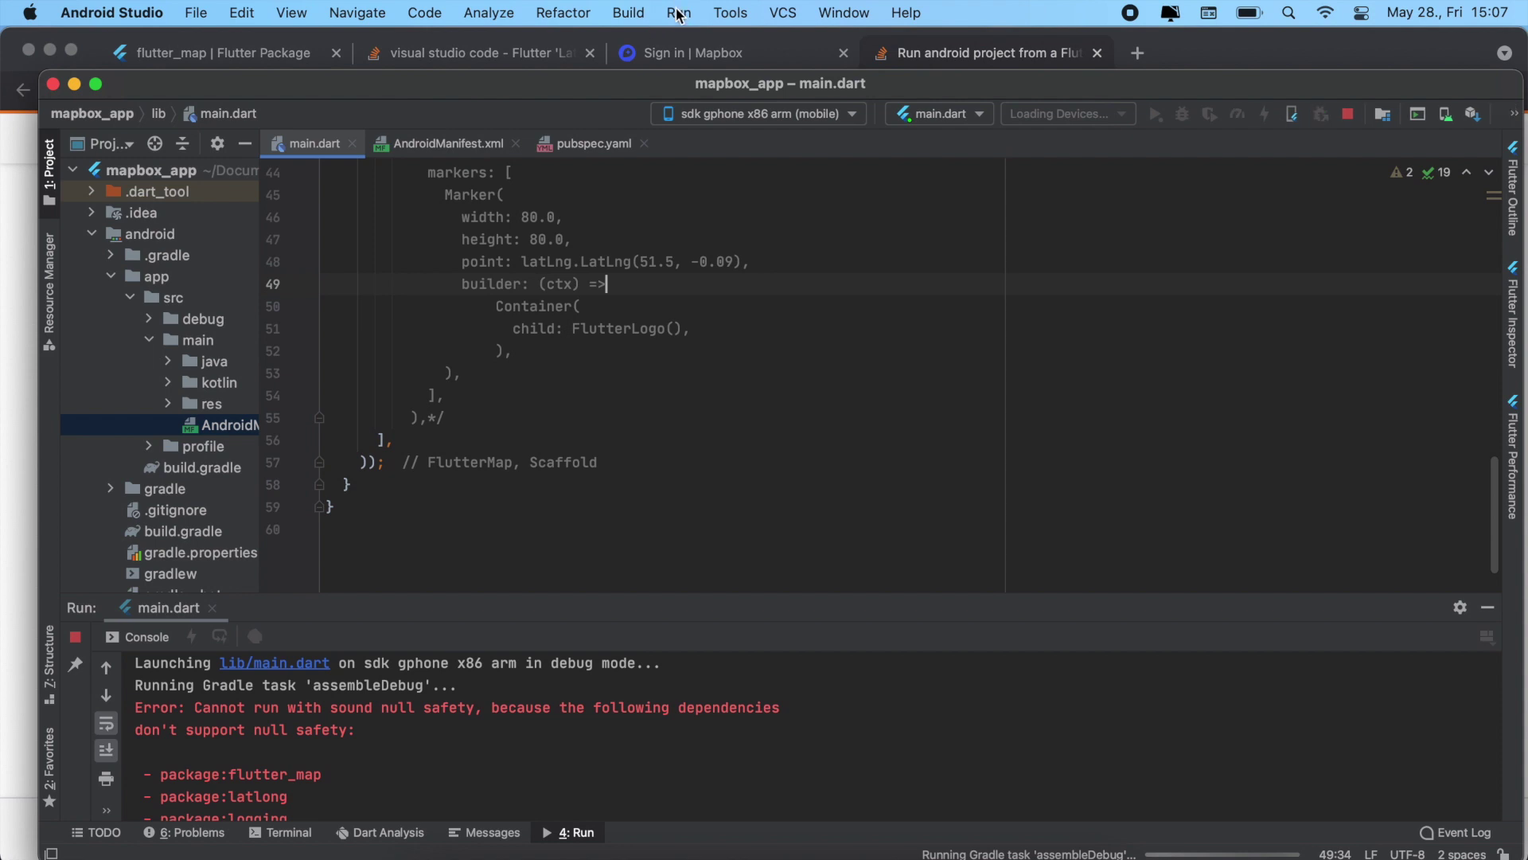
Stop main.dart, add --no-sound-null-safety to its additional run args, and rerun it.
{"action": "left_click", "coordinate": [678, 12]}
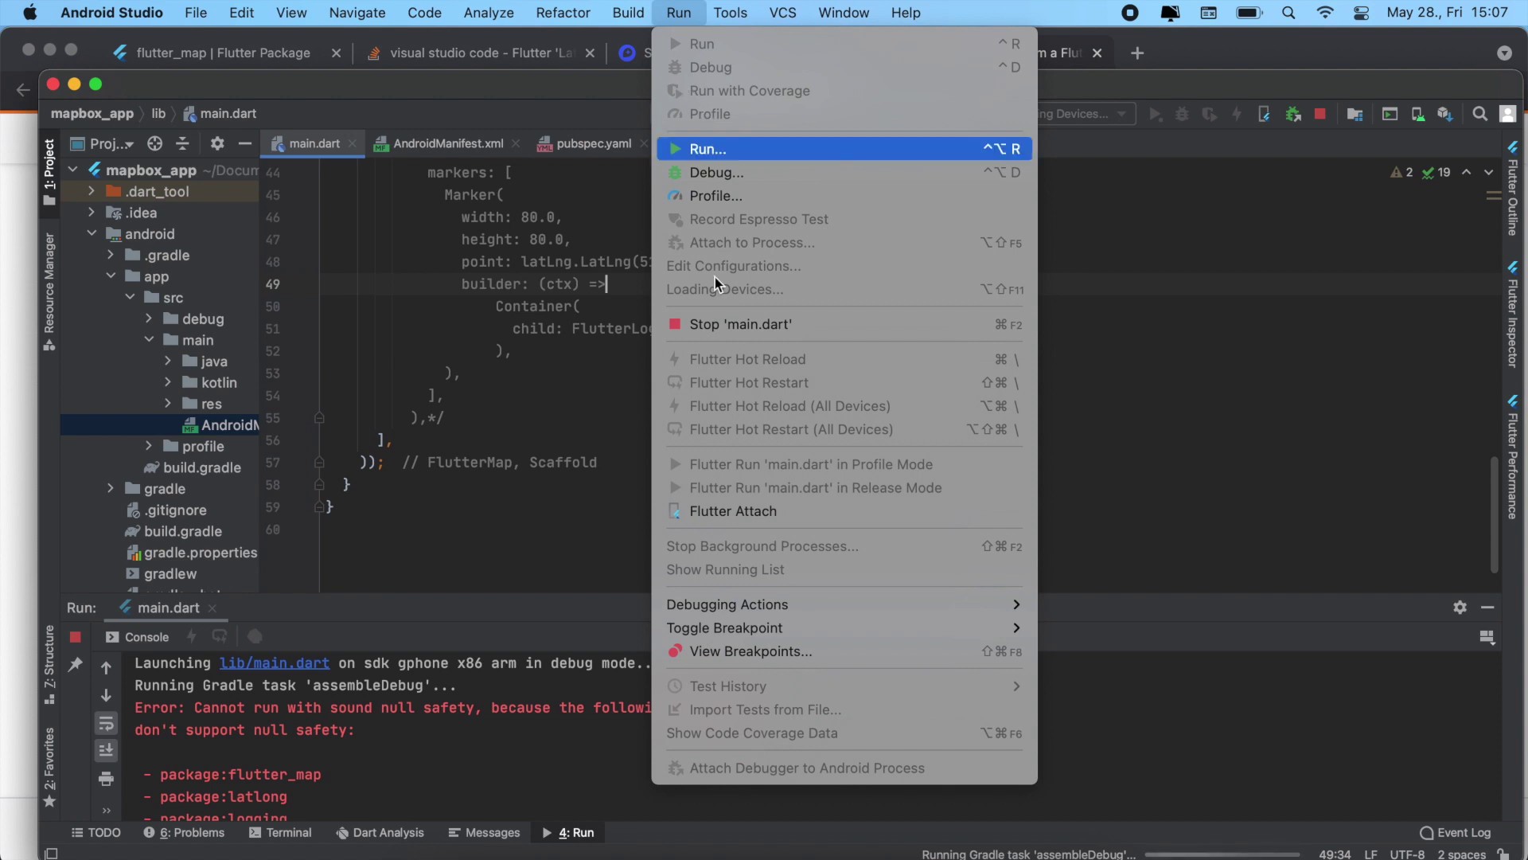
{"action": "left_click", "coordinate": [739, 324]}
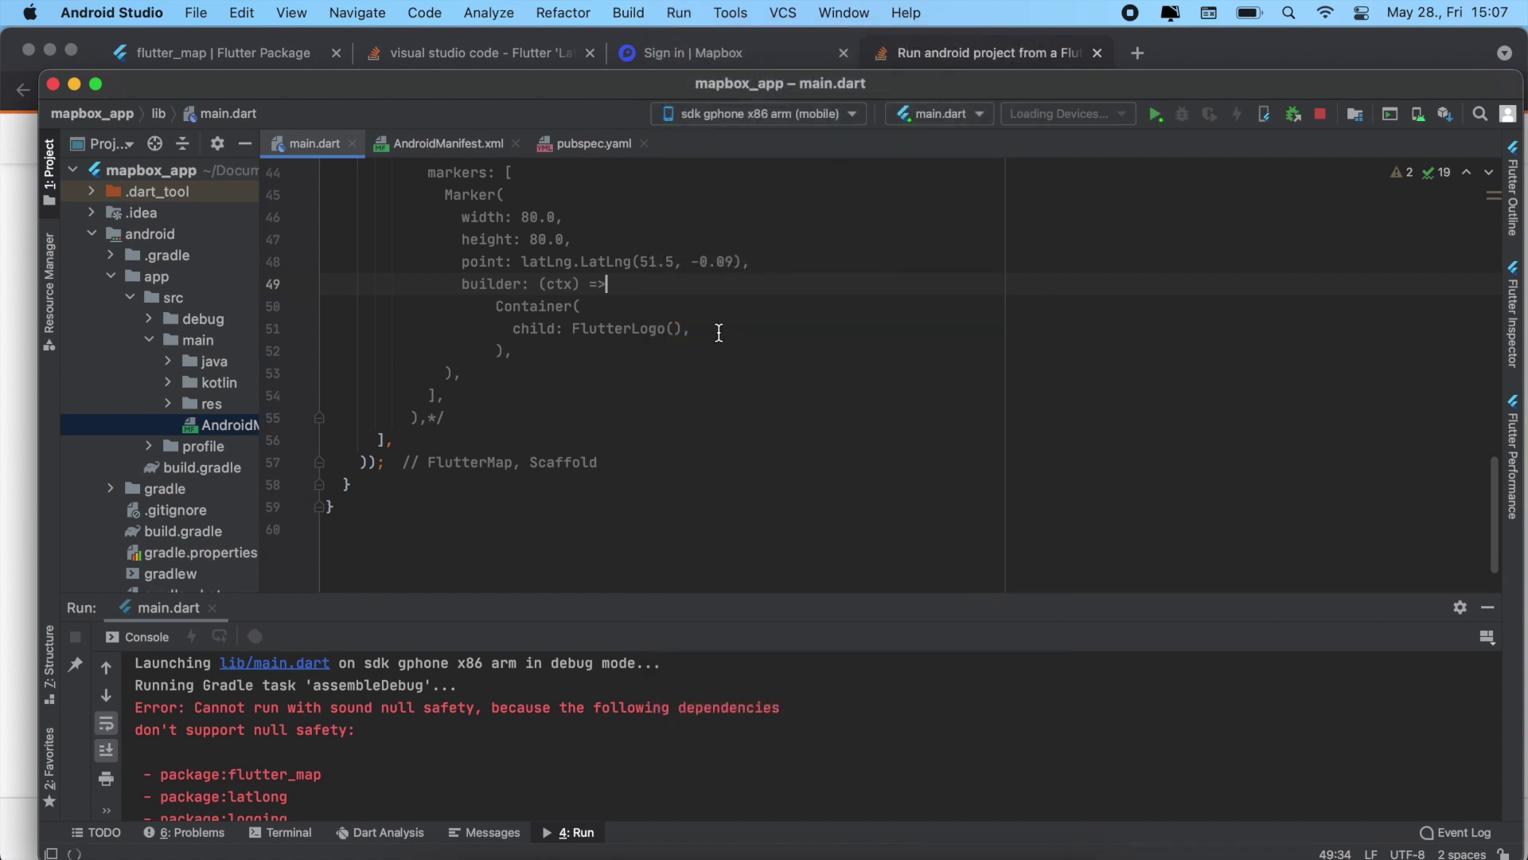
{"action": "left_click", "coordinate": [678, 13]}
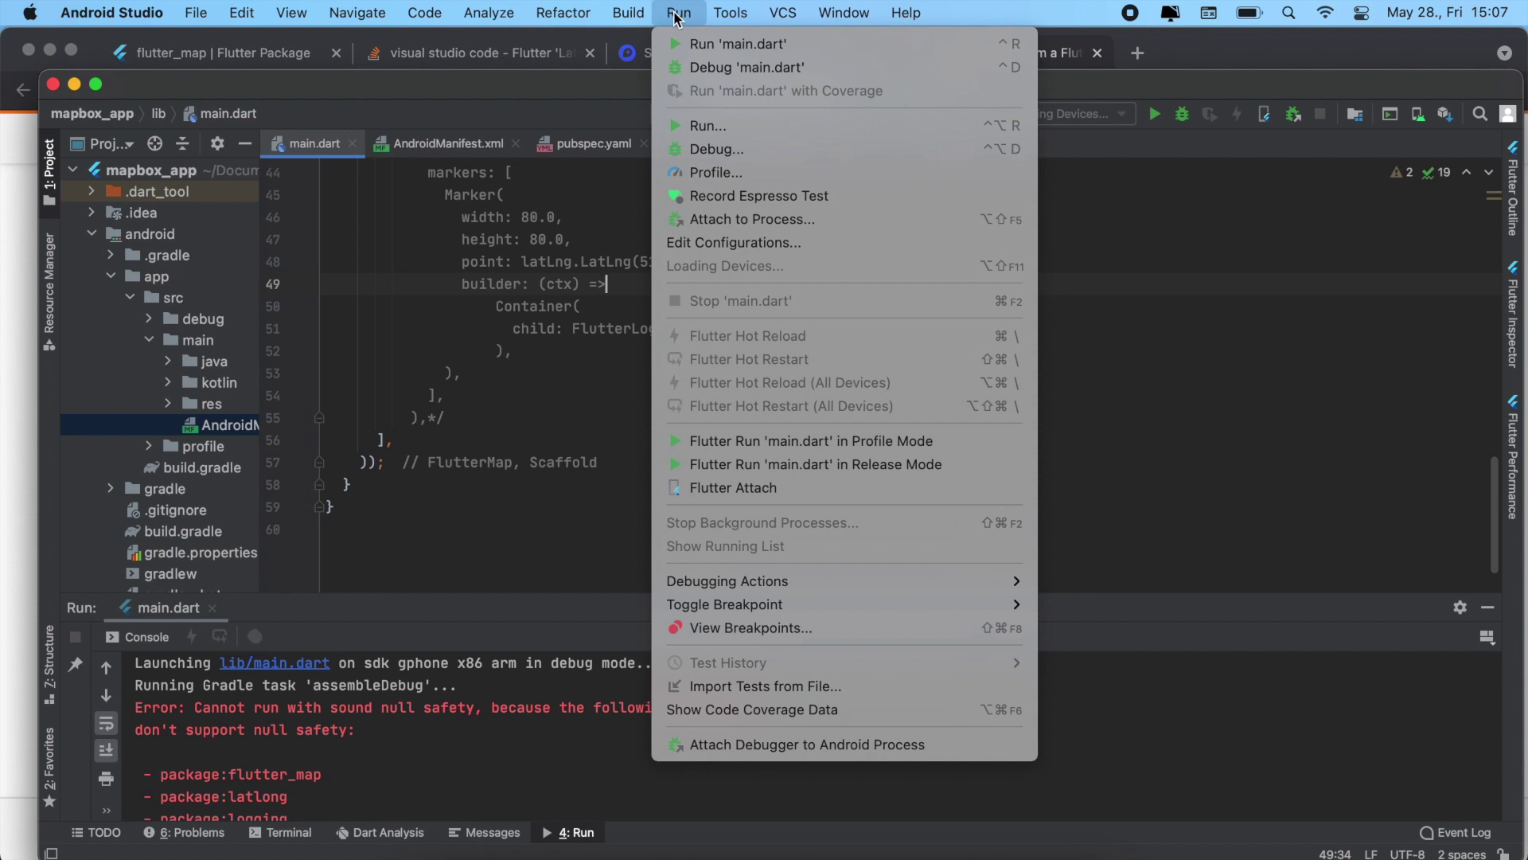
{"action": "left_click", "coordinate": [731, 243]}
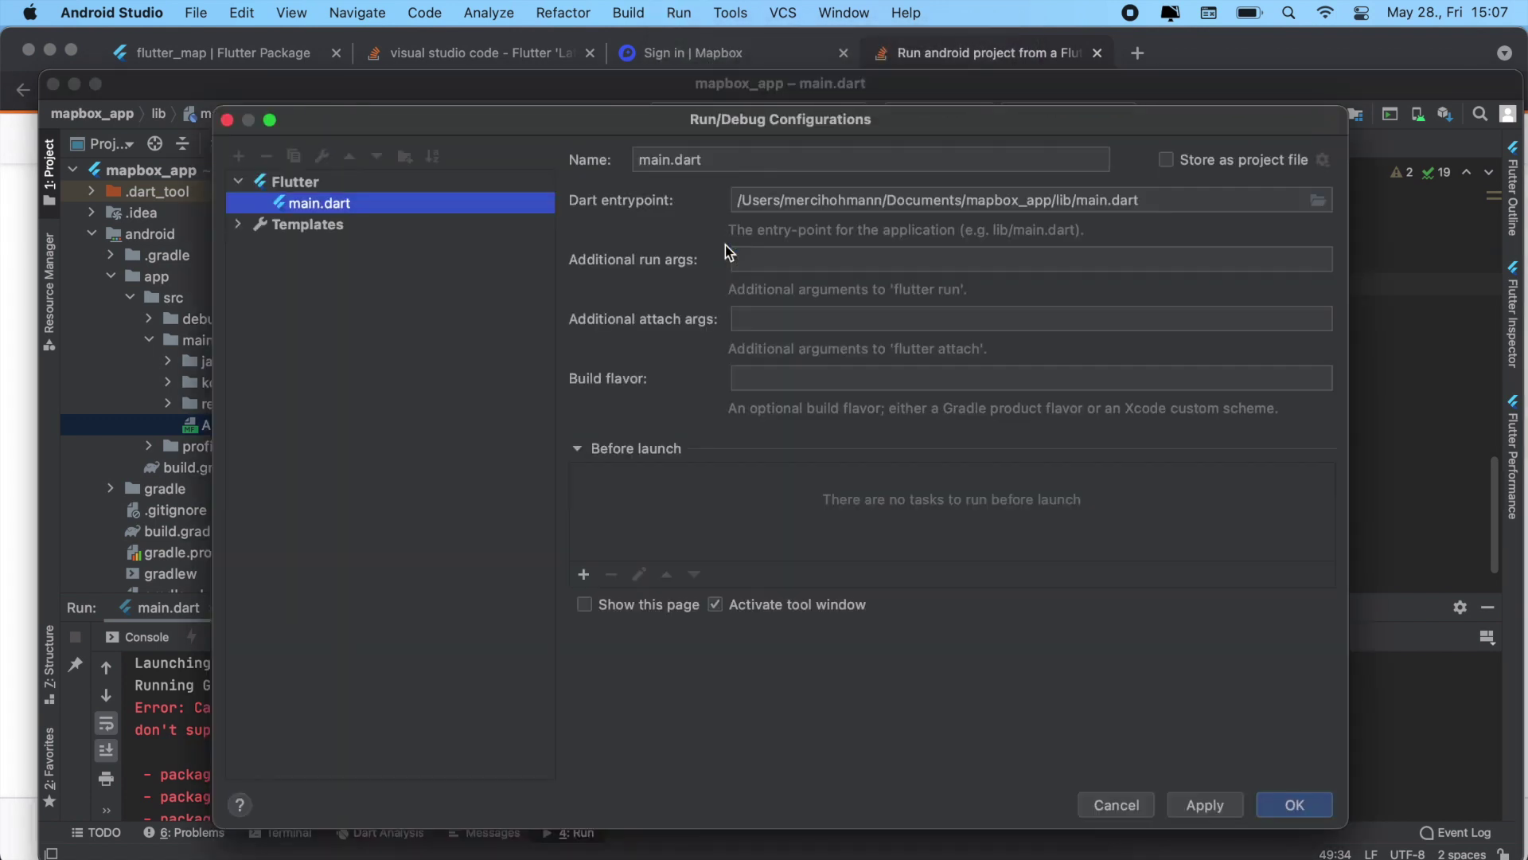
{"action": "left_click", "coordinate": [760, 263]}
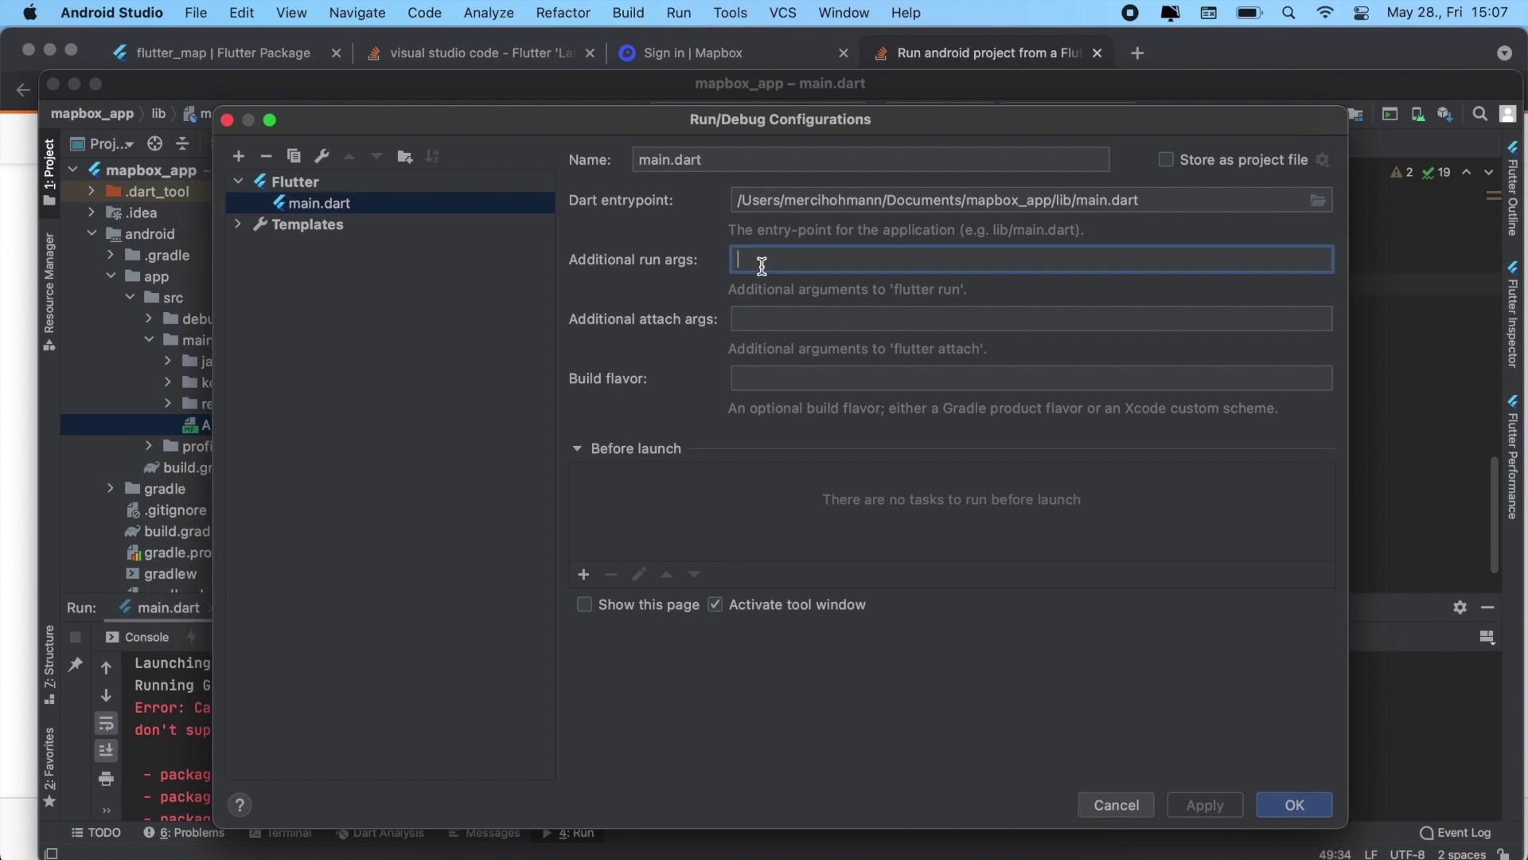
{"action": "type", "text": "--no-sound-null-safety"}
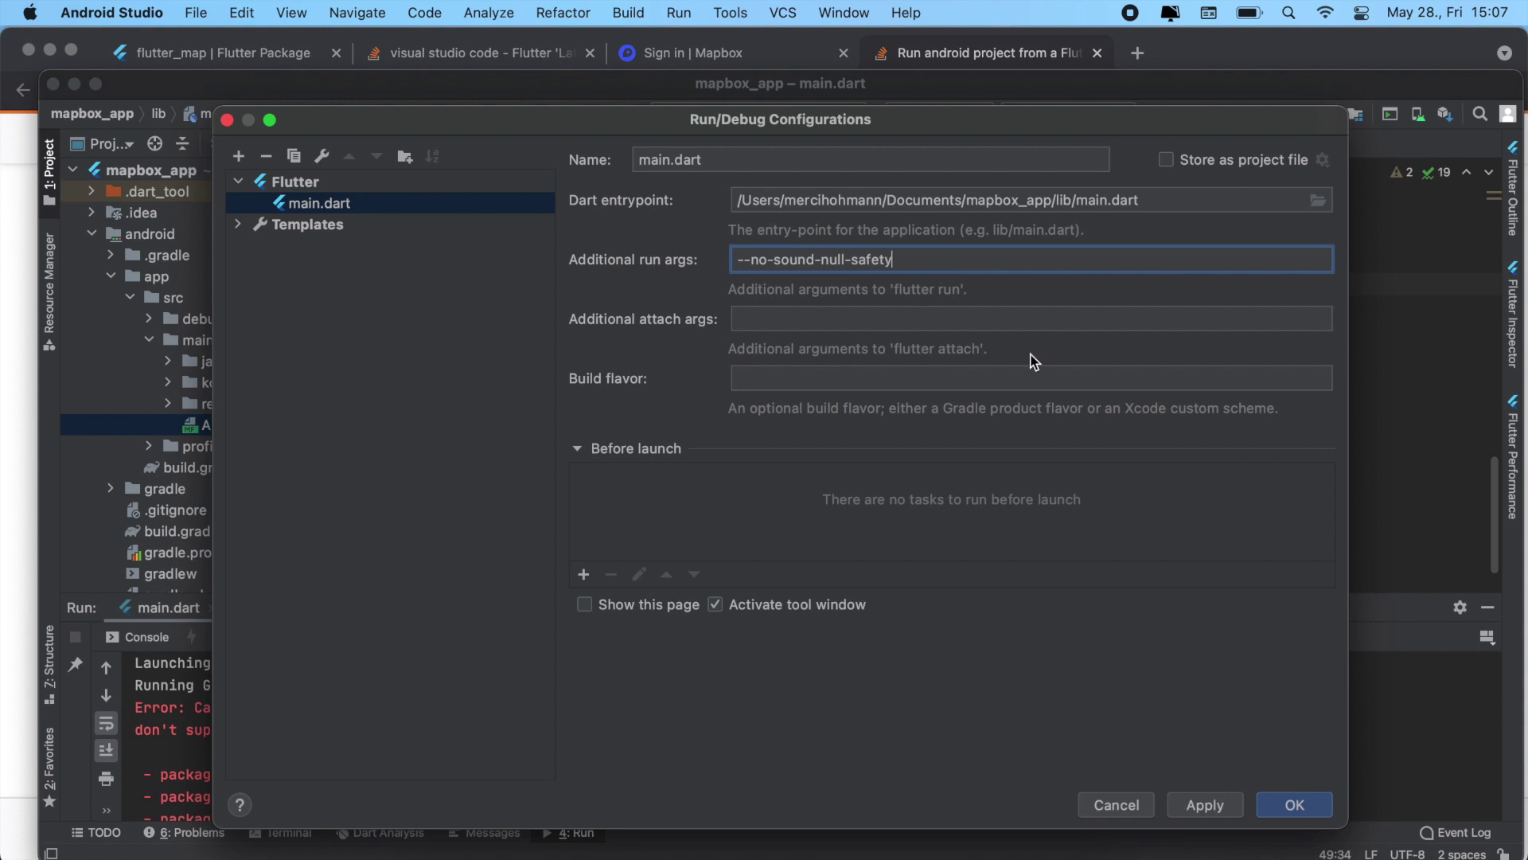
{"action": "left_click", "coordinate": [1217, 804]}
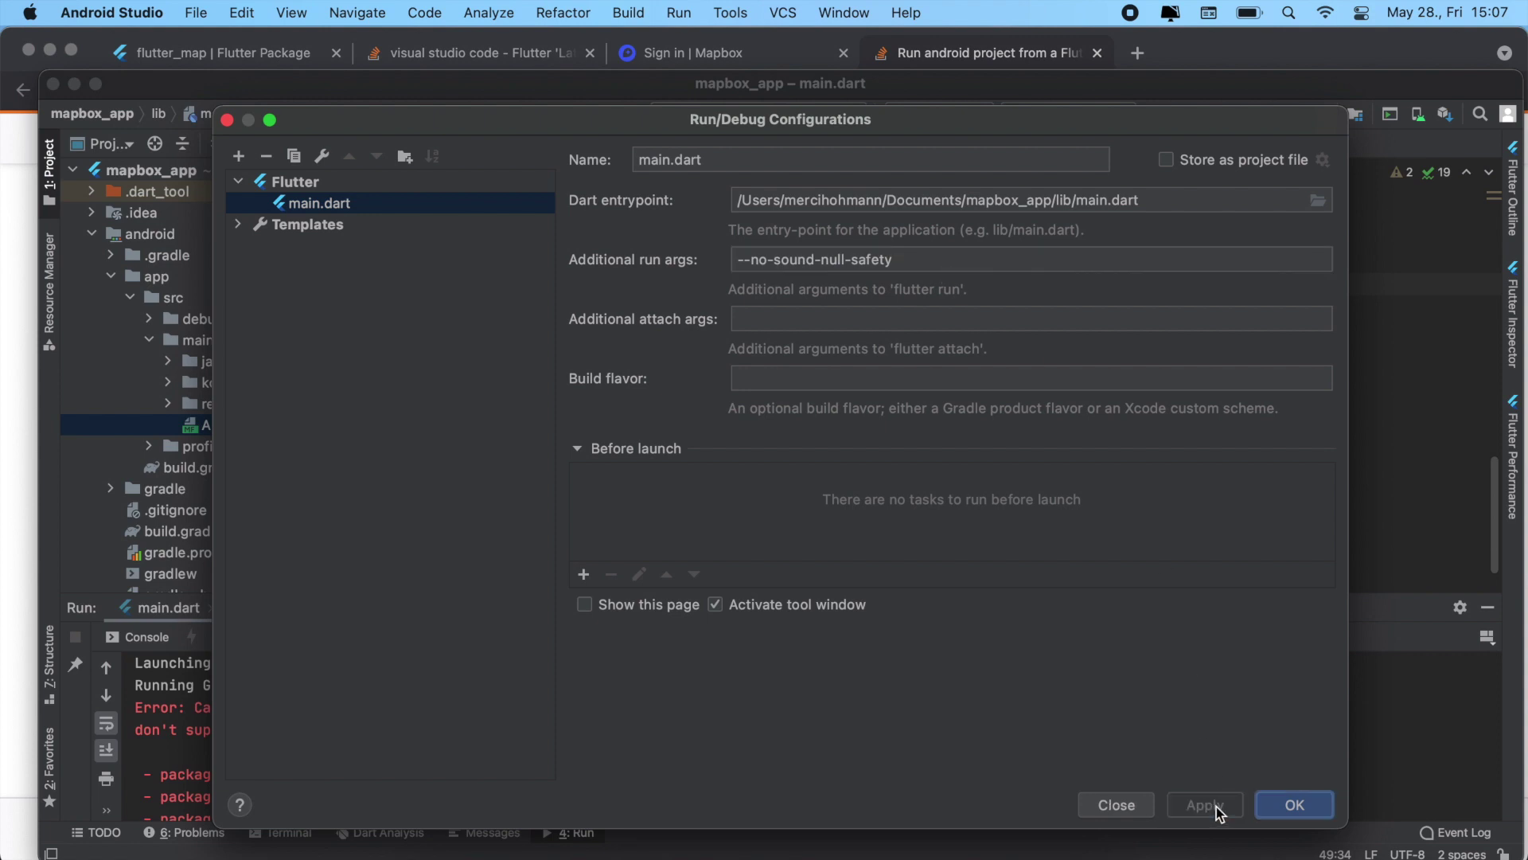
{"action": "left_click", "coordinate": [1270, 809]}
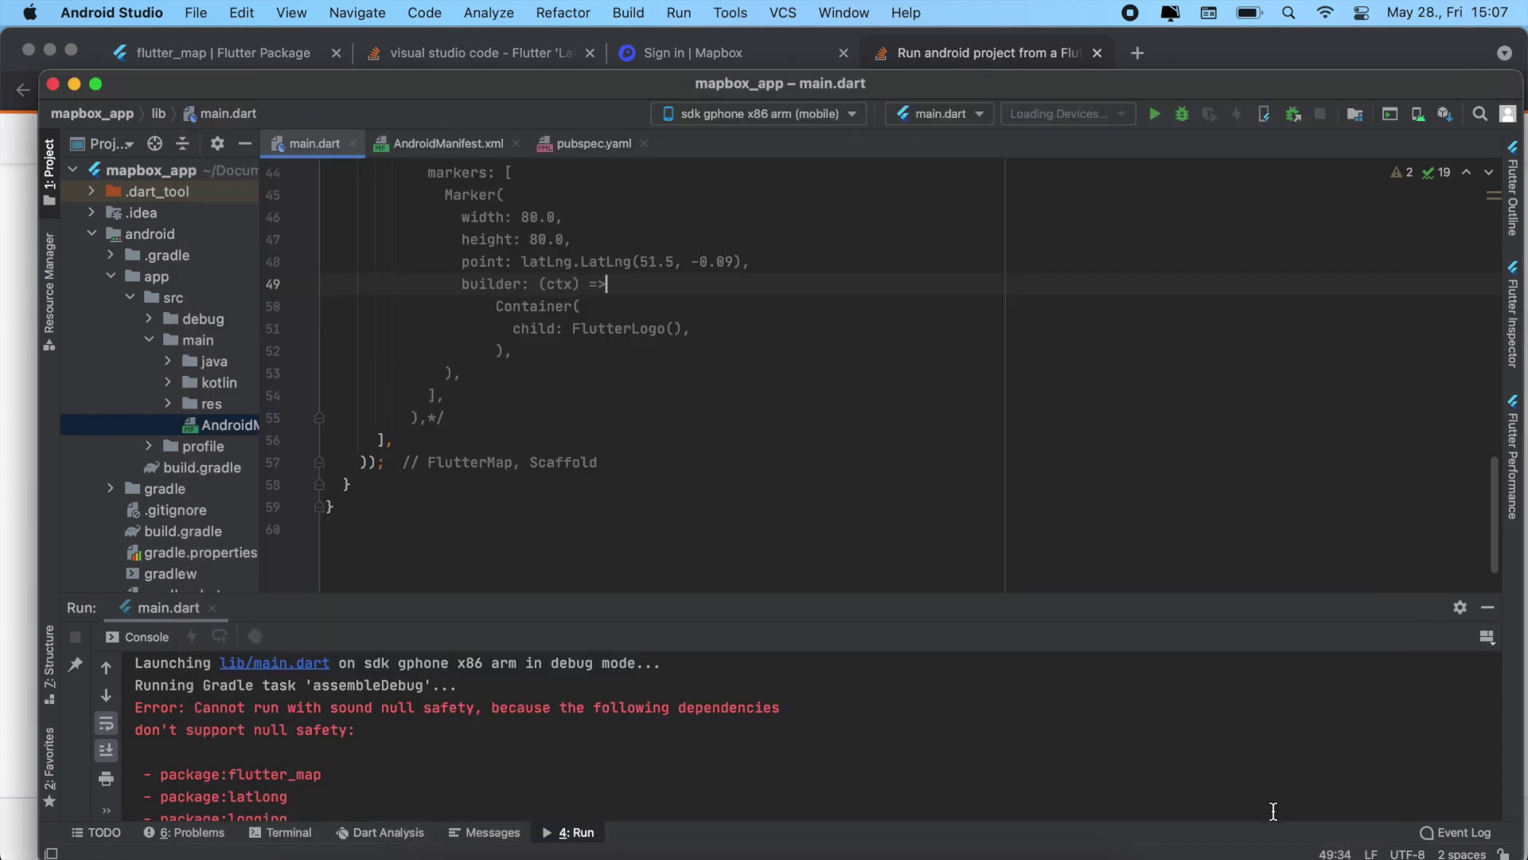
{"action": "left_click", "coordinate": [1155, 115]}
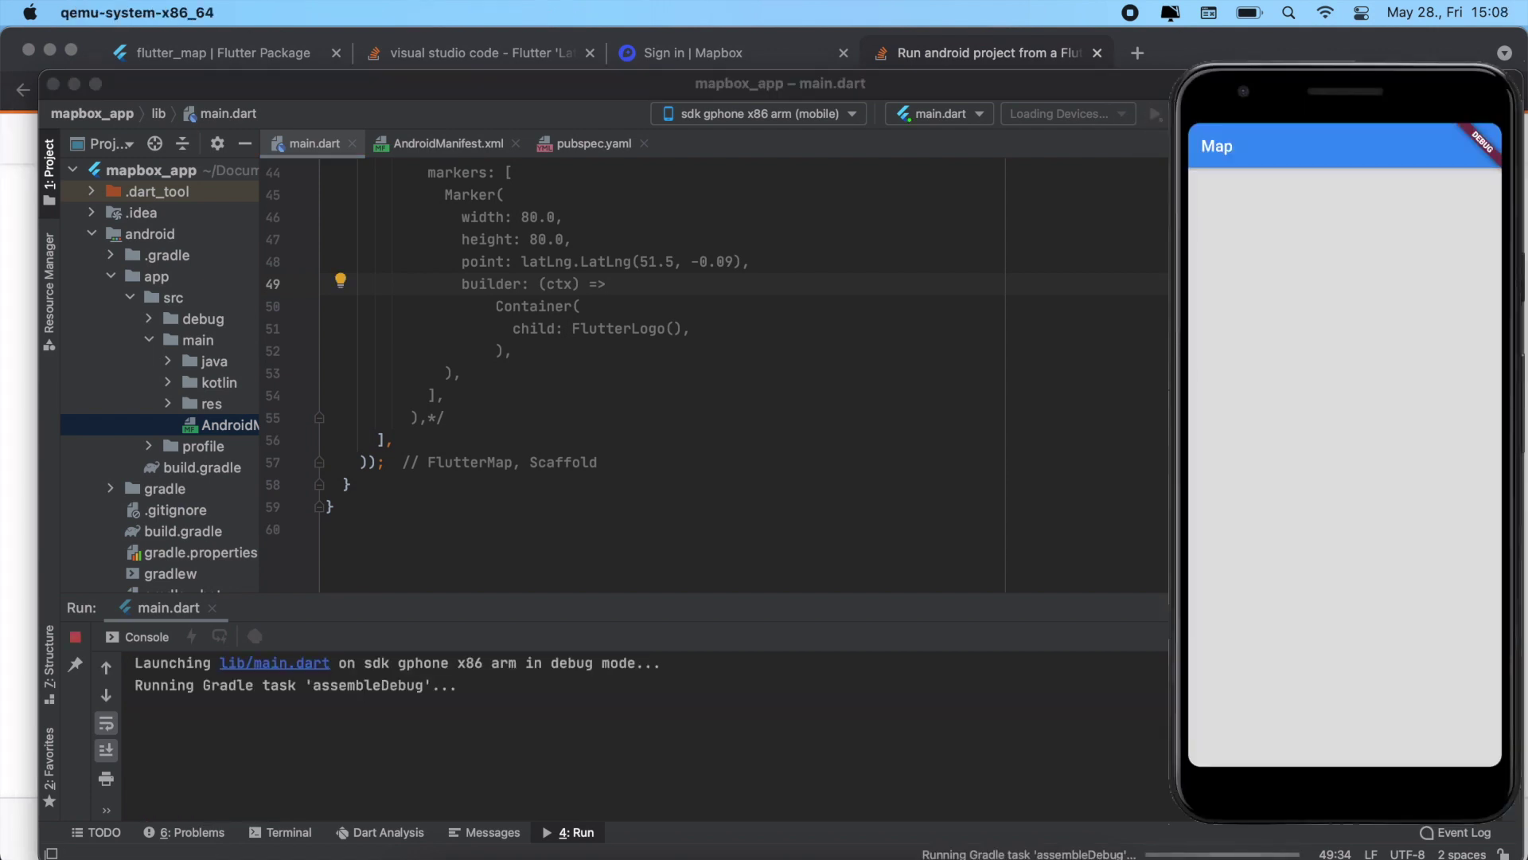